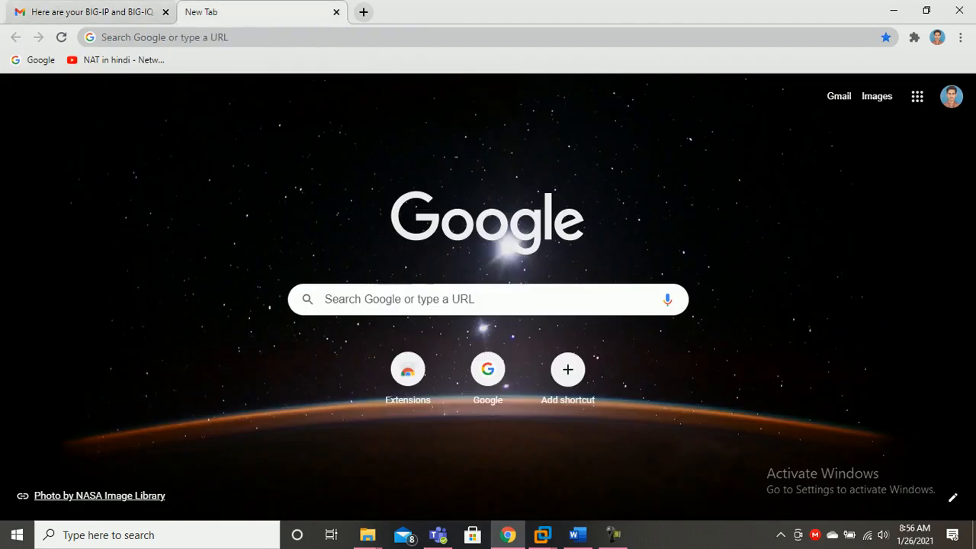
Switch from Chrome back to AS_BIGIP_2's Virtual Machine Settings in VMware Workstation
{"action": "left_click", "coordinate": [508, 536]}
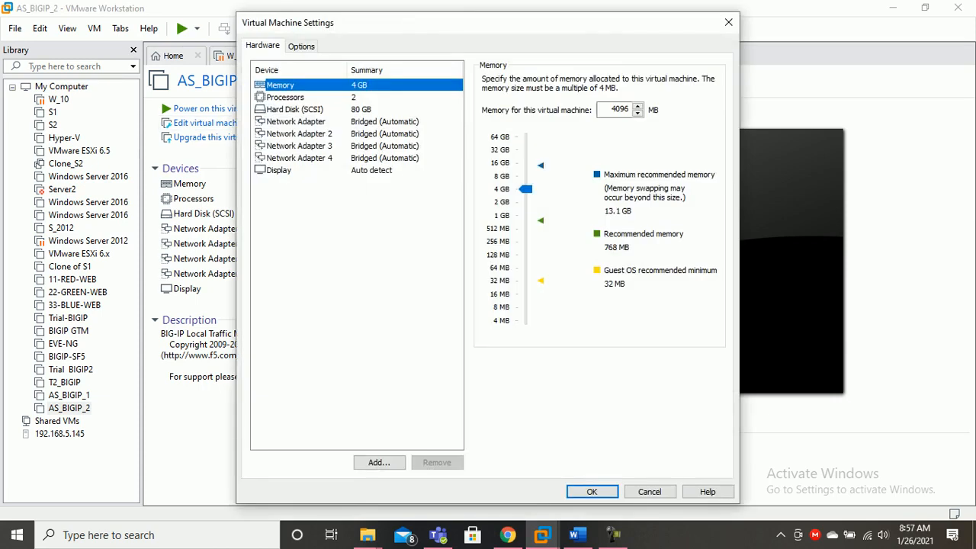
Connect AS_BIGIP_2's first Network Adapter to Custom VMnet3 (Host-only)
{"action": "left_click", "coordinate": [295, 122]}
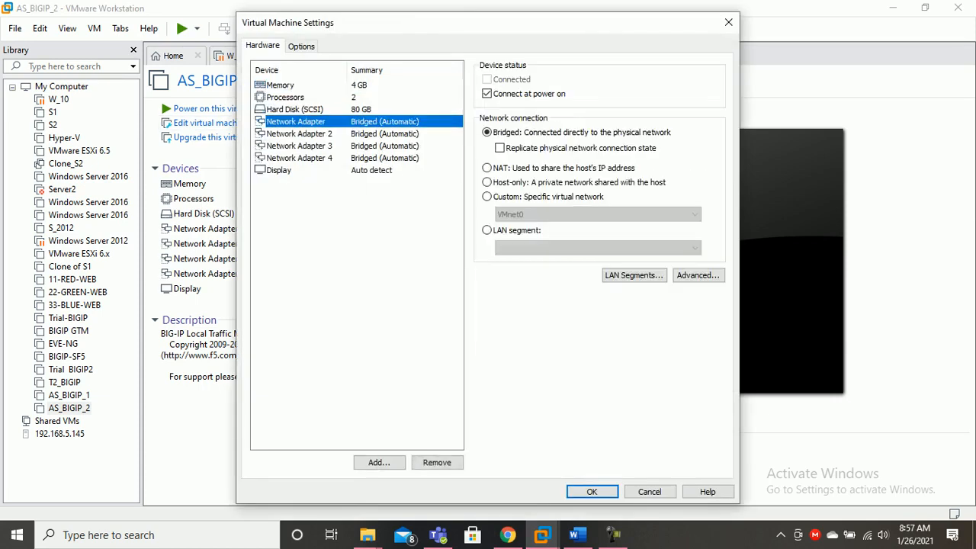
{"action": "left_click", "coordinate": [548, 197]}
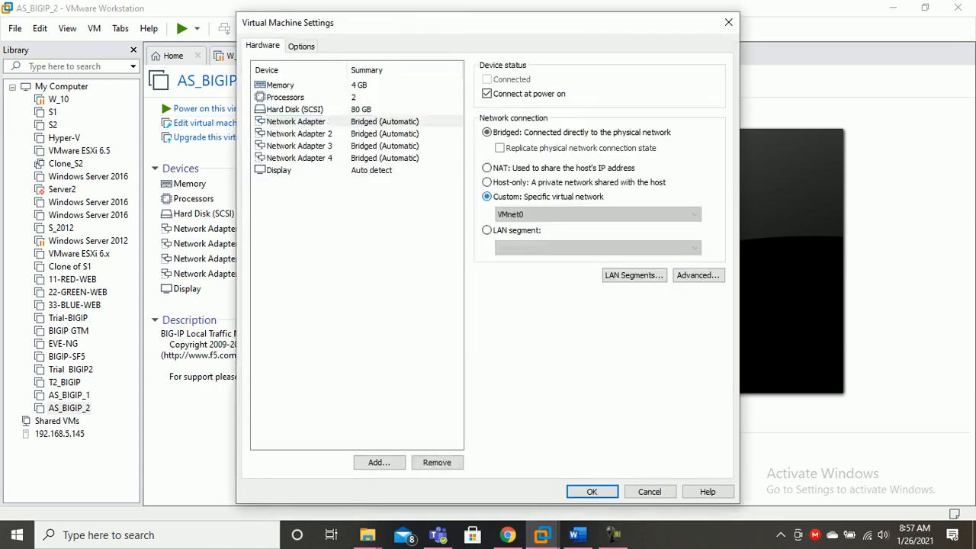
{"action": "left_click", "coordinate": [598, 214]}
{"action": "left_click", "coordinate": [530, 255]}
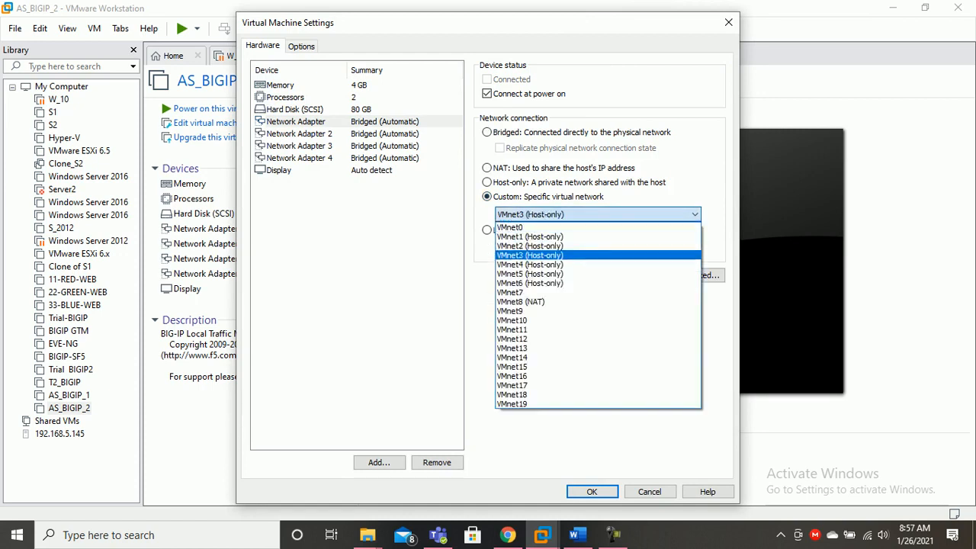
Switch Network Adapter 3 to Custom VMnet2 (Host-only), review adapter 4, and save the settings
{"action": "left_click", "coordinate": [299, 134]}
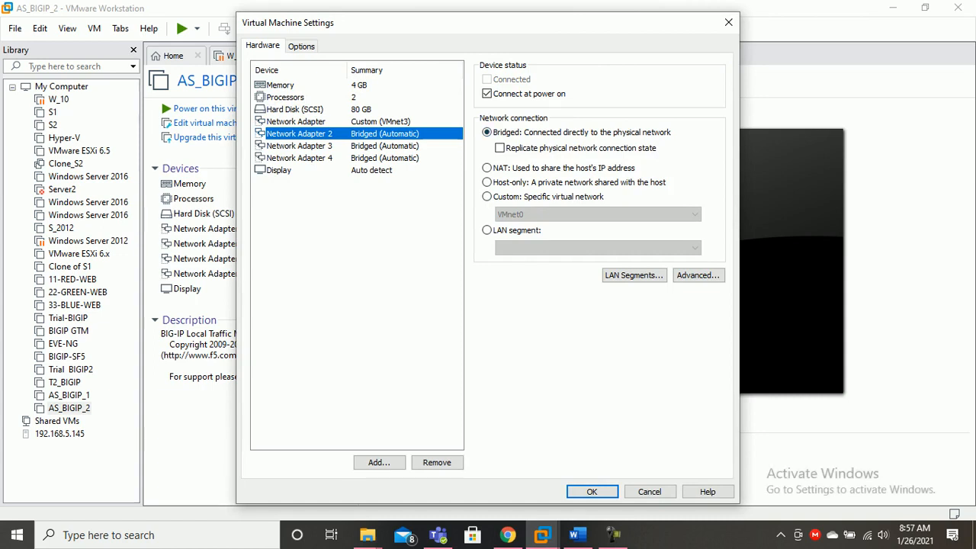
{"action": "left_click", "coordinate": [299, 145]}
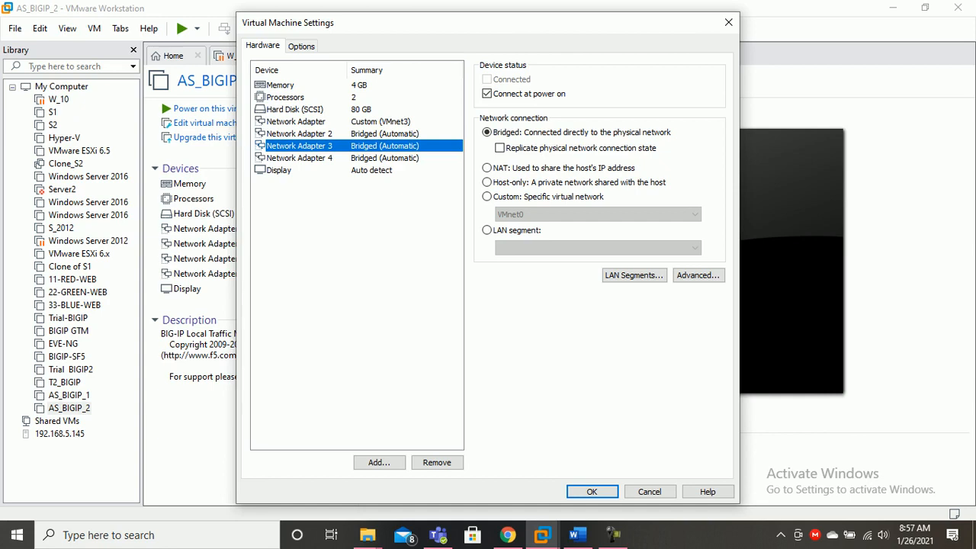
{"action": "left_click", "coordinate": [487, 196]}
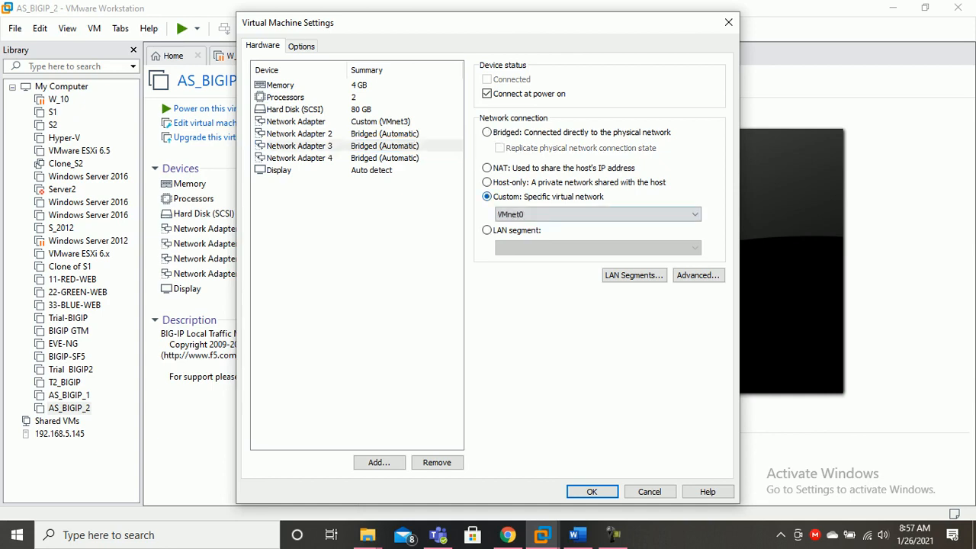
{"action": "left_click", "coordinate": [598, 215]}
{"action": "left_click", "coordinate": [530, 246]}
{"action": "left_click", "coordinate": [299, 159]}
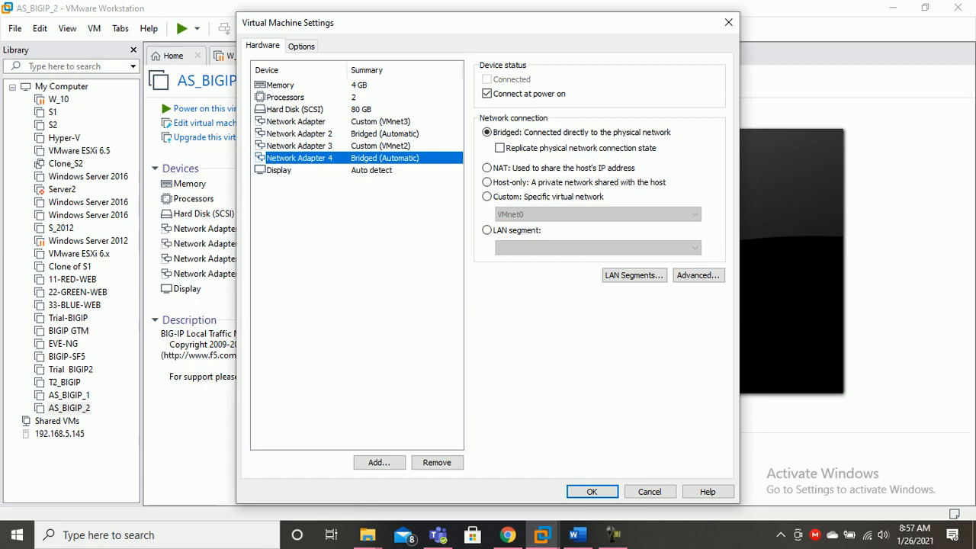
{"action": "left_click", "coordinate": [487, 133]}
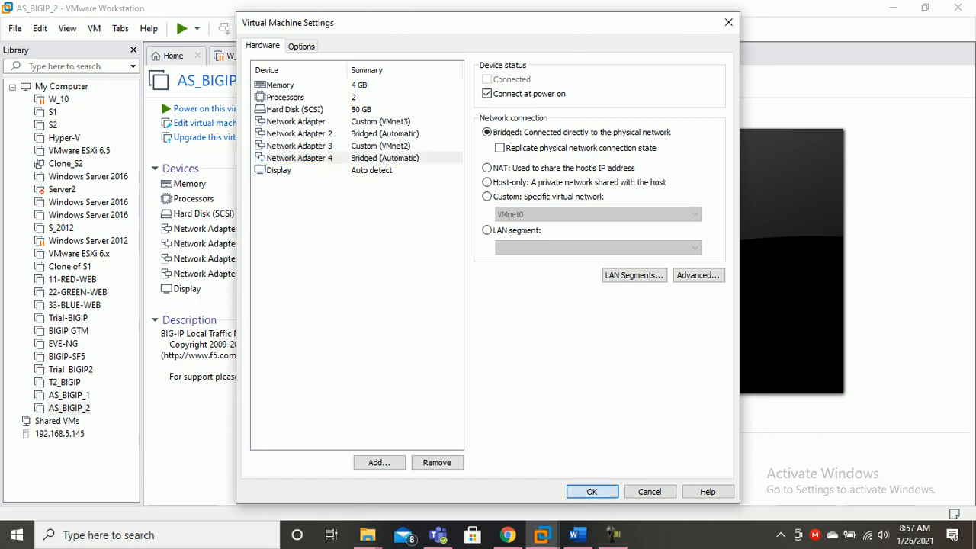
{"action": "key", "text": "Return"}
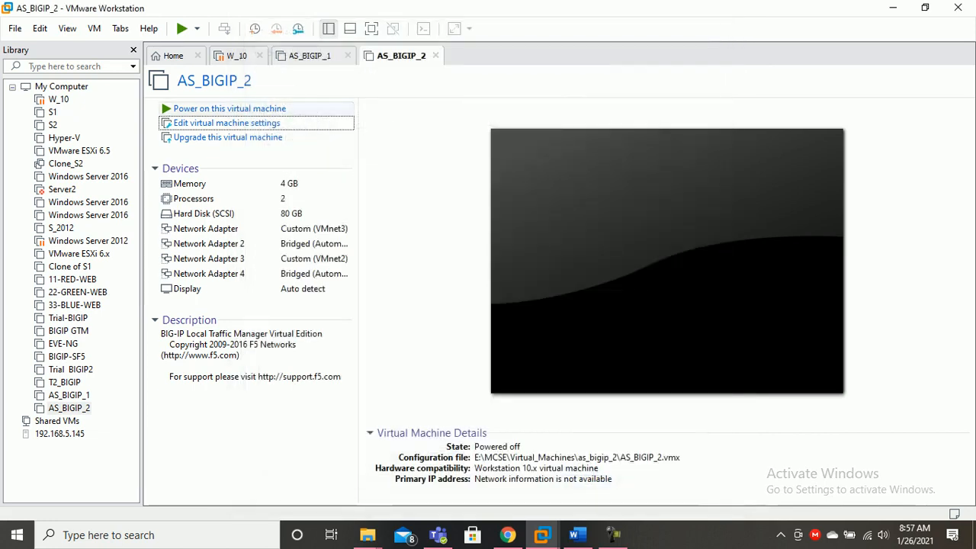
Open AS_BIGIP_1's hardware settings and attach its first Network Adapter to Custom VMnet3
{"action": "left_click", "coordinate": [311, 57]}
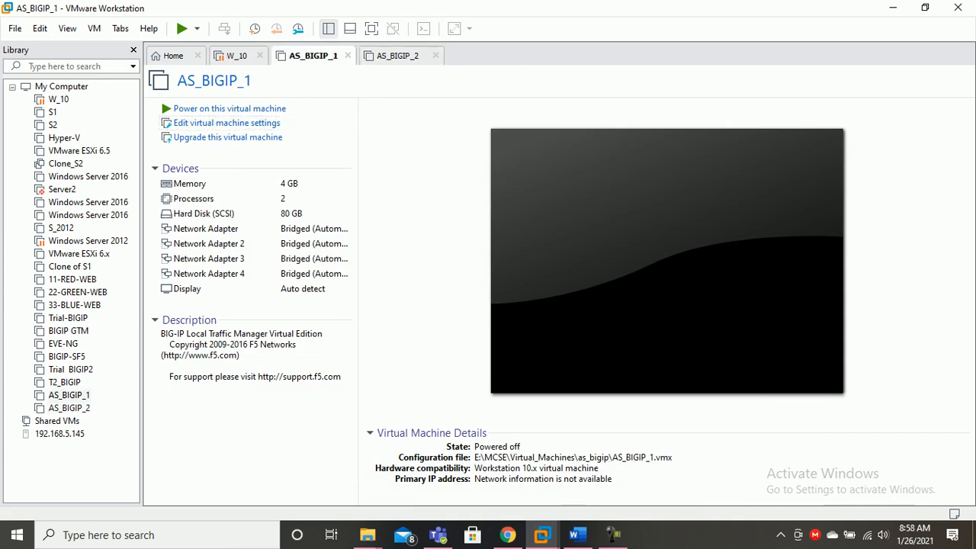
{"action": "left_click", "coordinate": [397, 56]}
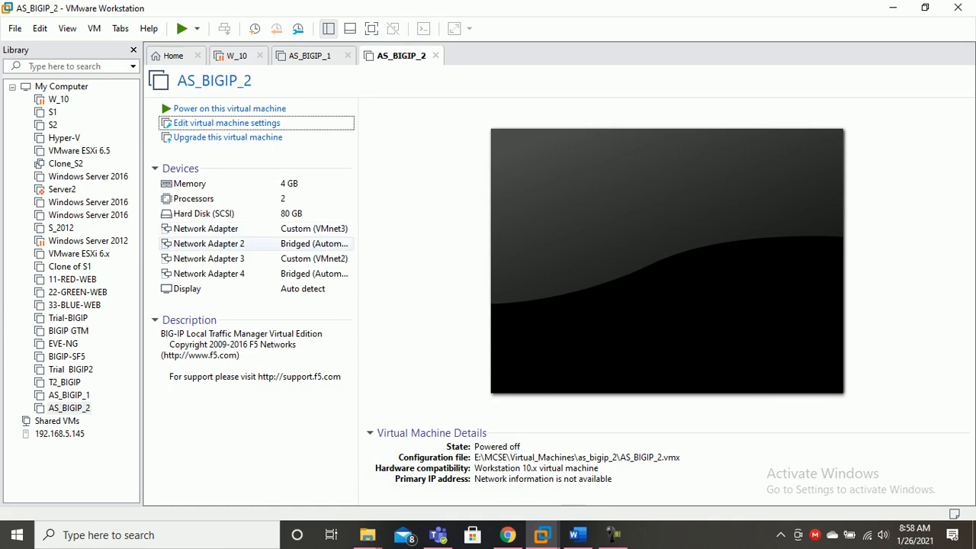
{"action": "left_click", "coordinate": [309, 56]}
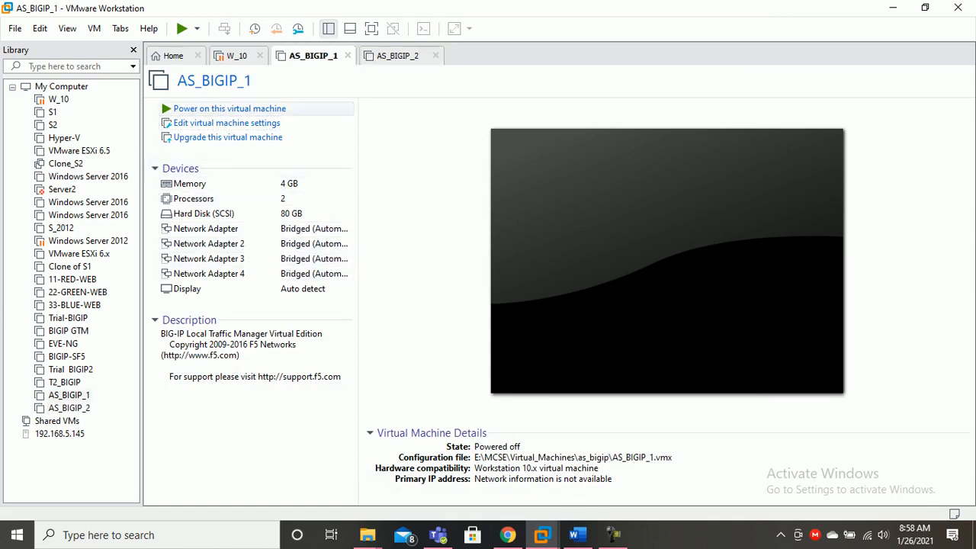
{"action": "left_click", "coordinate": [226, 123]}
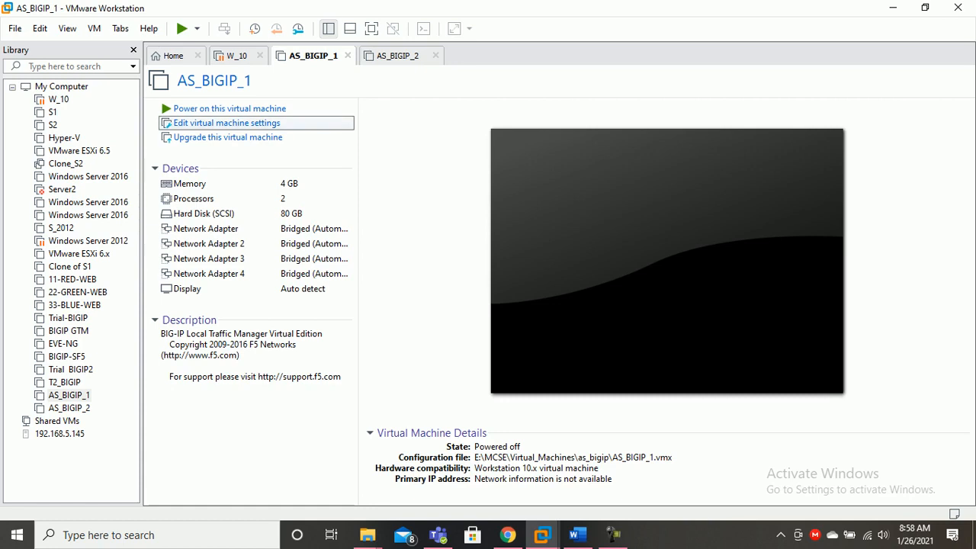
{"action": "left_click", "coordinate": [295, 121]}
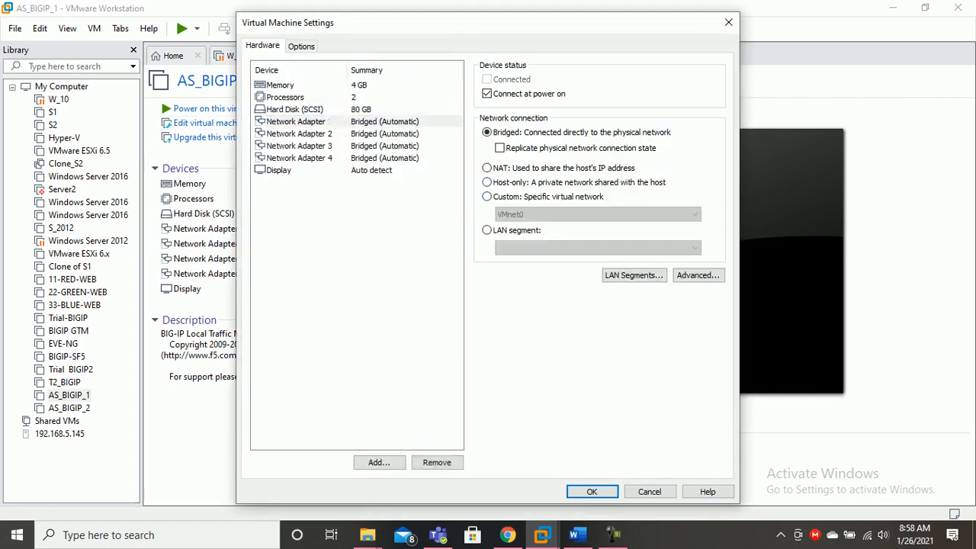
{"action": "left_click", "coordinate": [487, 196]}
{"action": "left_click", "coordinate": [597, 215]}
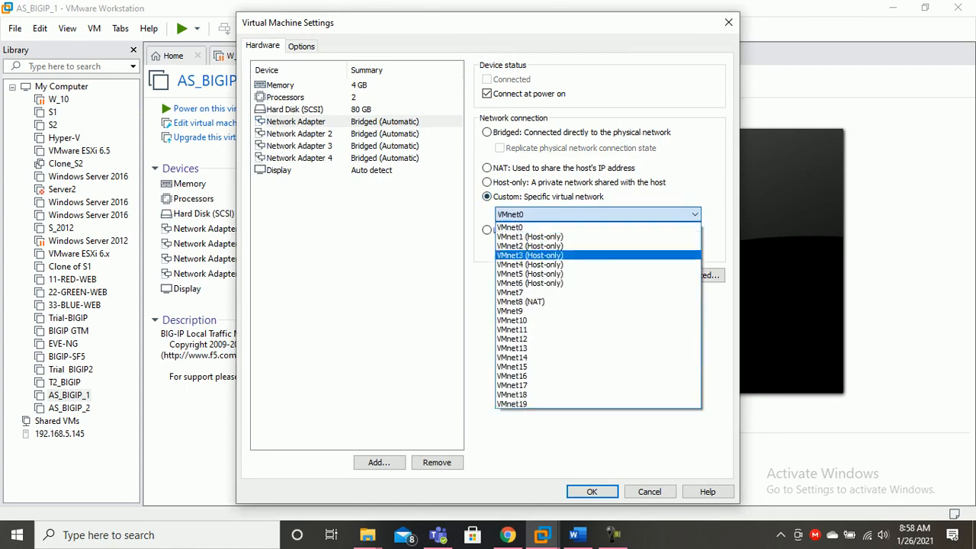
{"action": "left_click", "coordinate": [529, 255]}
Set AS_BIGIP_1's Network Adapter 3 to Custom VMnet2 (Host-only) and save with OK
{"action": "left_click", "coordinate": [299, 133]}
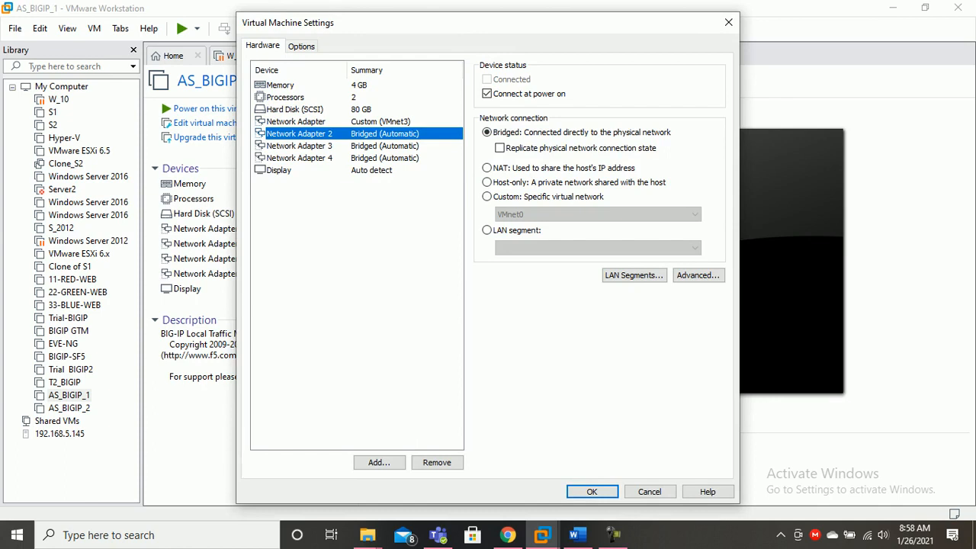
{"action": "left_click", "coordinate": [299, 145]}
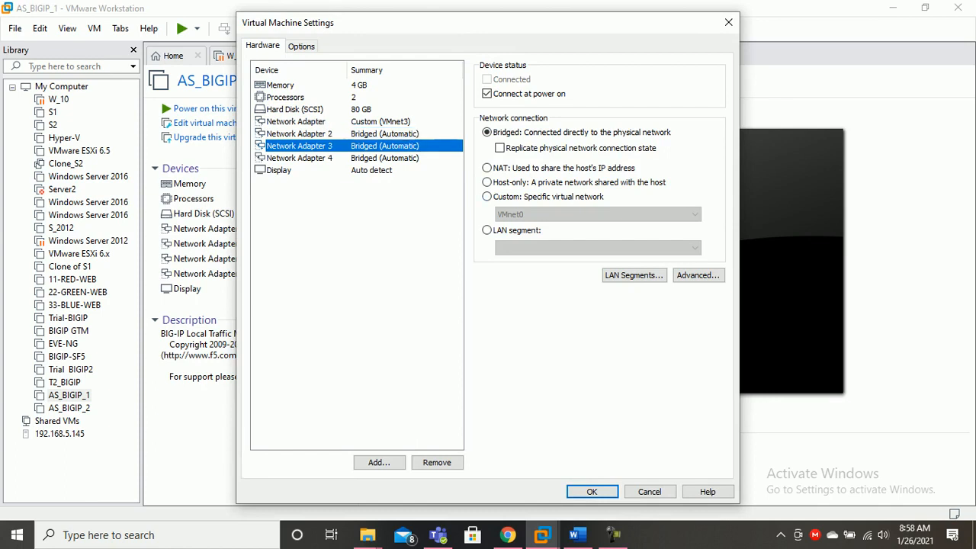
{"action": "left_click", "coordinate": [487, 196]}
{"action": "left_click", "coordinate": [597, 214]}
{"action": "left_click", "coordinate": [530, 245]}
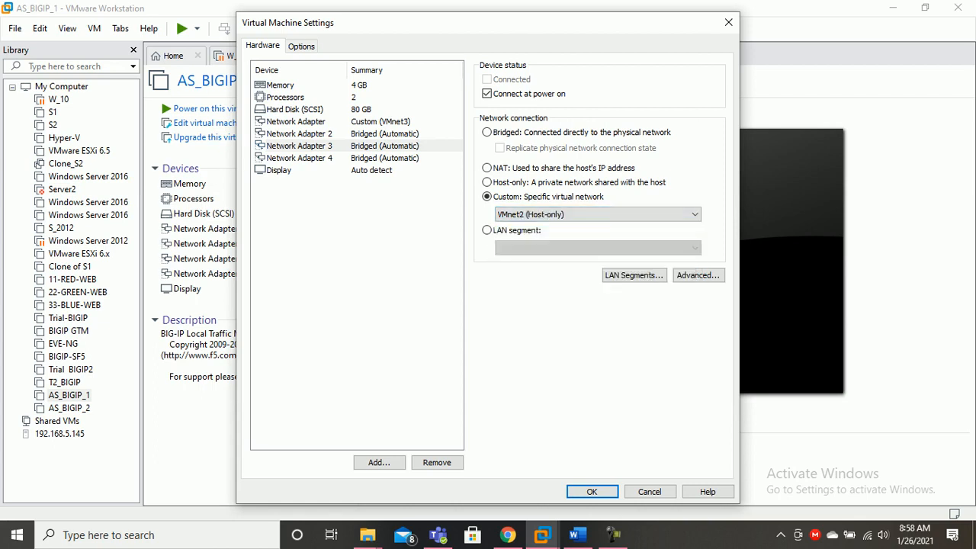
{"action": "left_click", "coordinate": [298, 158]}
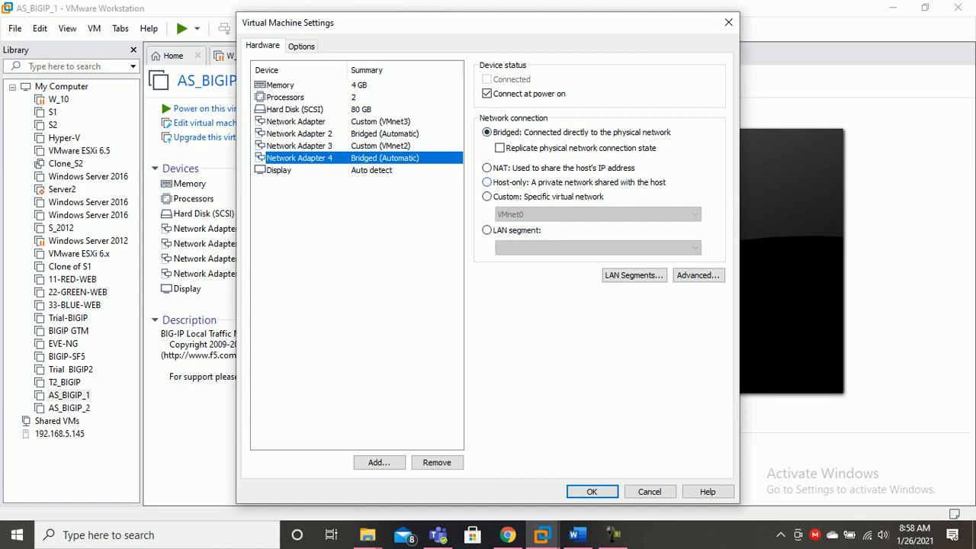
{"action": "left_click", "coordinate": [591, 491]}
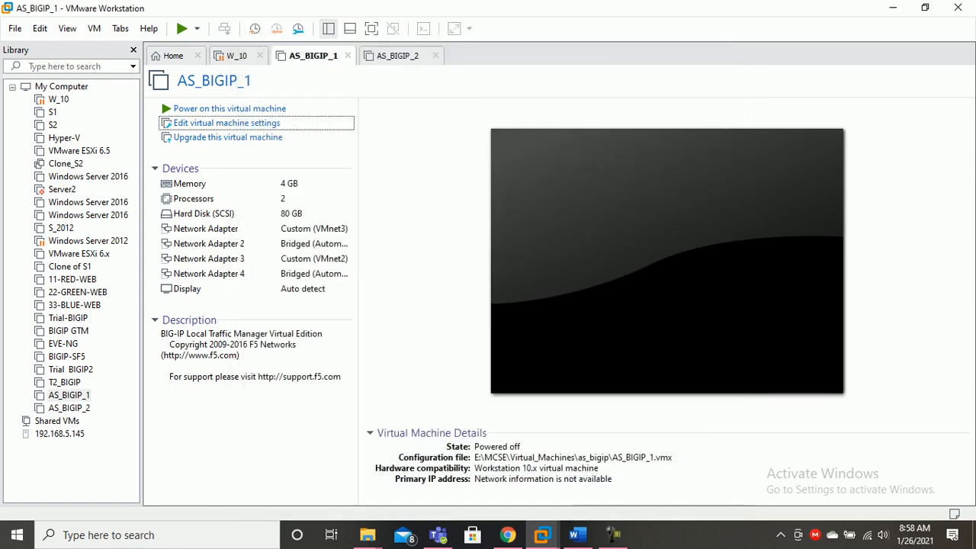
Power on AS_BIGIP_1, accept the default GRUB boot entry, and dismiss the VMware Tools error
{"action": "key", "text": "ctrl+Tab"}
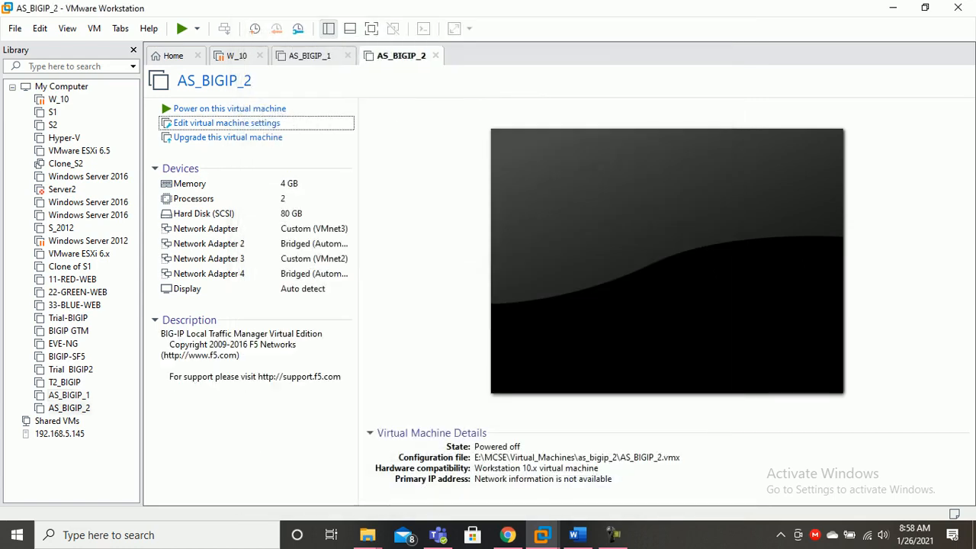
{"action": "left_click", "coordinate": [68, 395]}
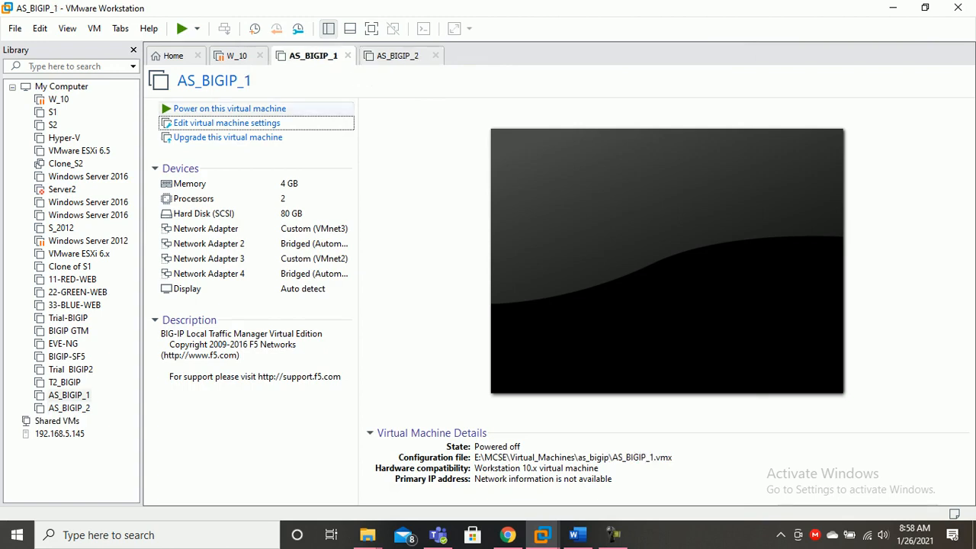
{"action": "key", "text": "Down"}
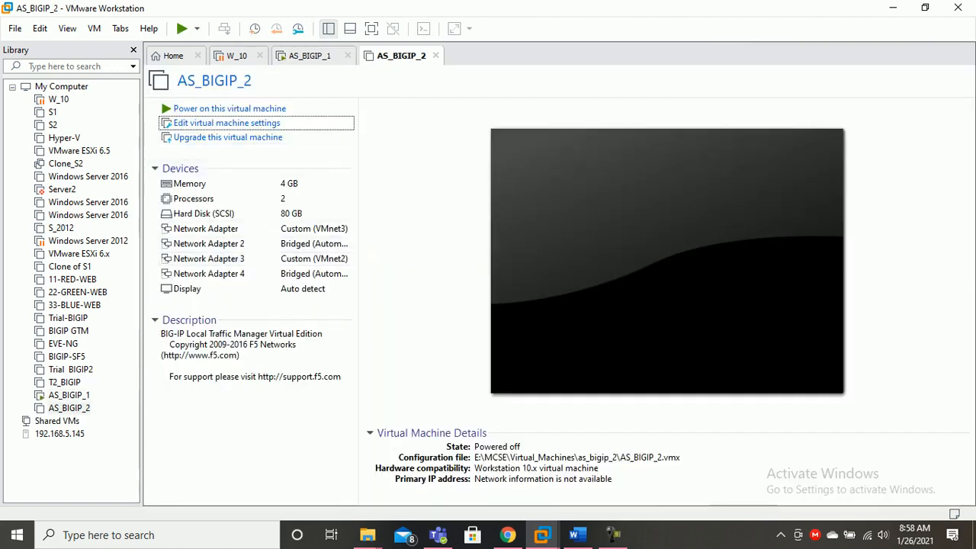
{"action": "key", "text": "Up"}
{"action": "key", "text": "ctrl+g"}
{"action": "key", "text": "Return"}
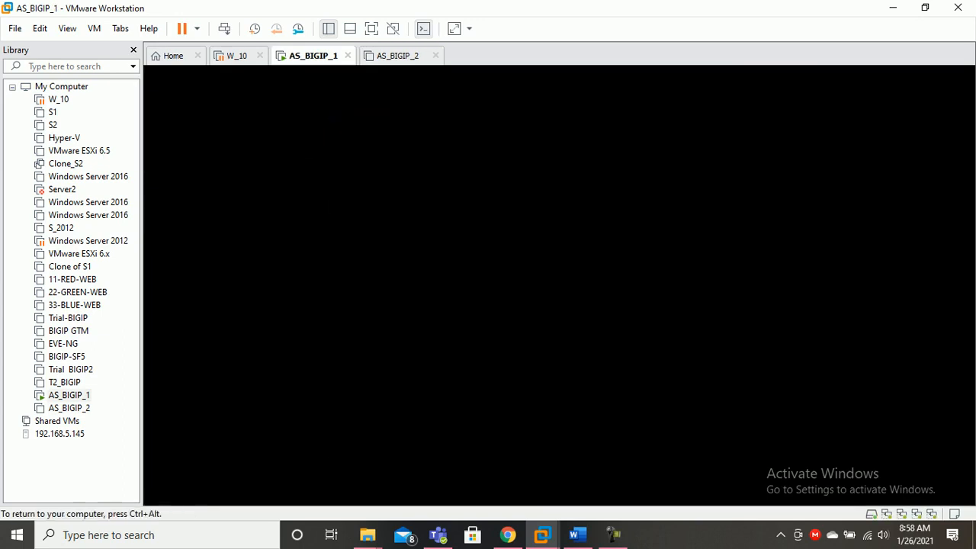
{"action": "key", "text": "ctrl+alt"}
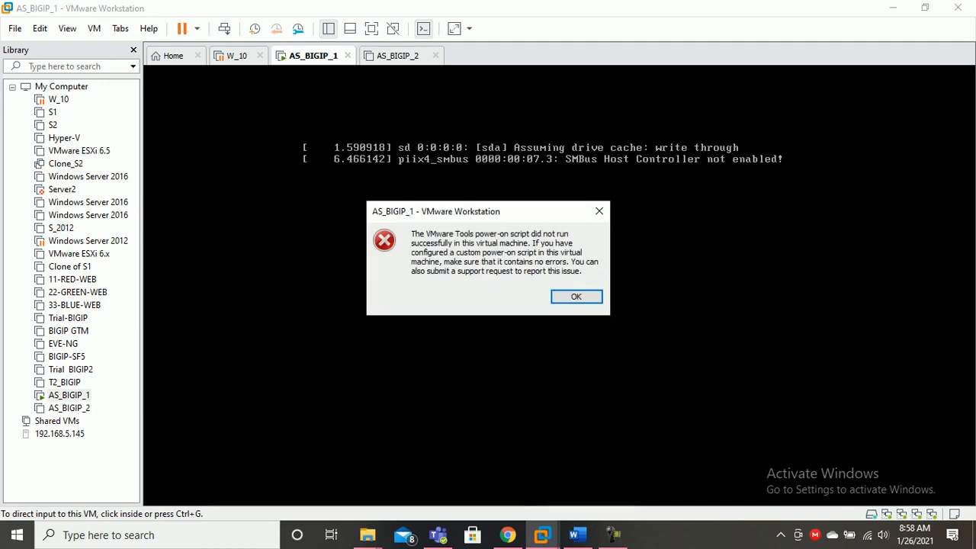
{"action": "key", "text": "Return"}
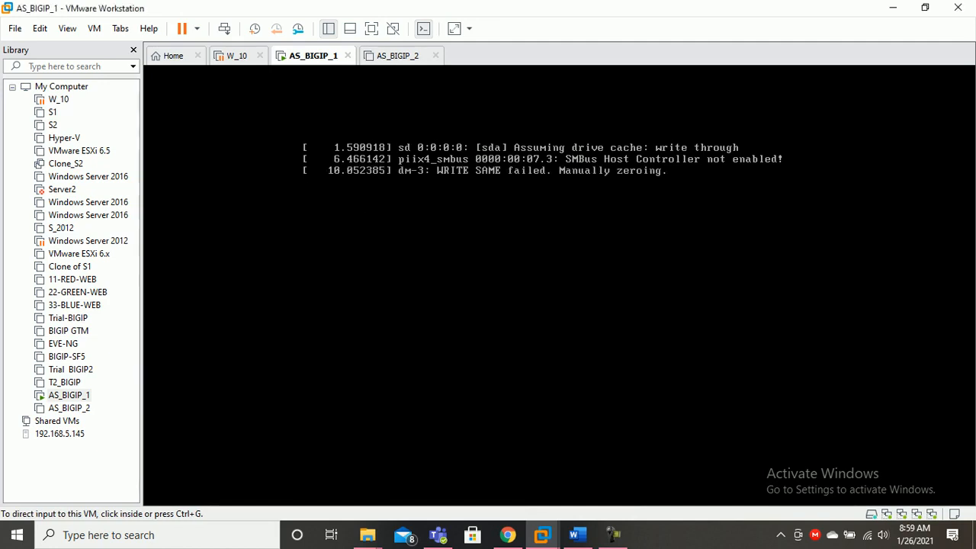
{"action": "key", "text": "ctrl+g"}
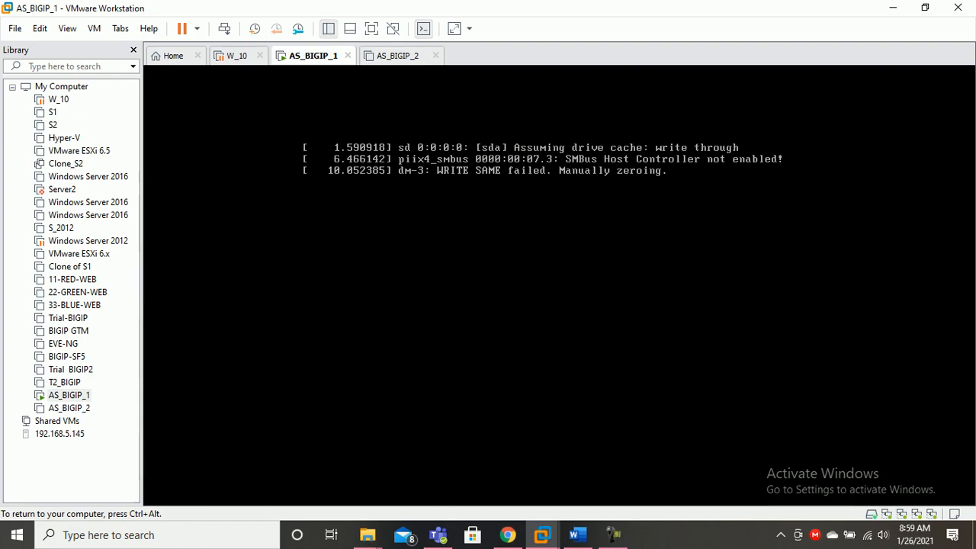
{"action": "key", "text": "ctrl+alt"}
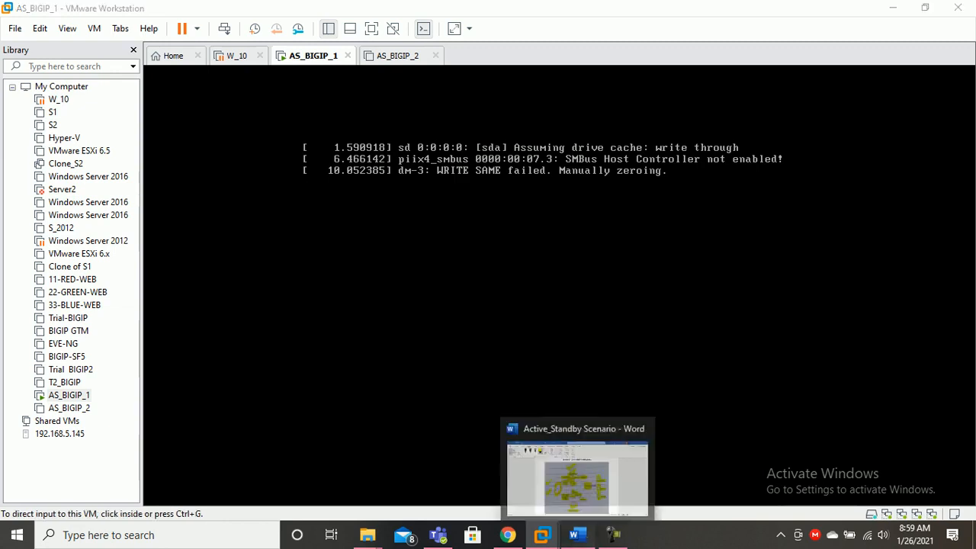
Circle LTM-1 and LTM-2 in red on the Active/Standby diagram and tick both units
{"action": "left_click", "coordinate": [577, 534]}
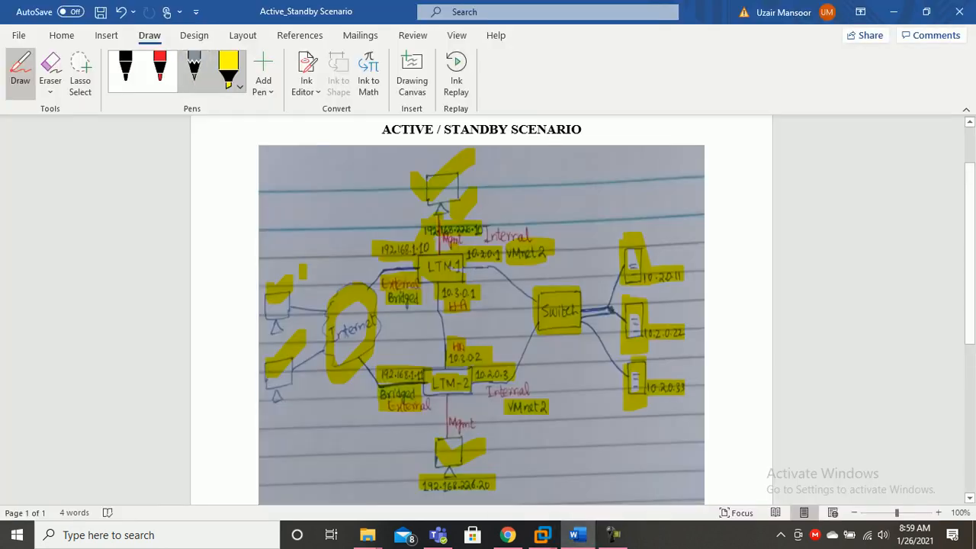
{"action": "left_click", "coordinate": [159, 69]}
{"action": "mouse_move", "coordinate": [461, 215]}
{"action": "left_mouse_down"}
{"action": "mouse_move", "coordinate": [412, 241]}
{"action": "mouse_move", "coordinate": [416, 309]}
{"action": "mouse_move", "coordinate": [515, 251]}
{"action": "mouse_move", "coordinate": [477, 215]}
{"action": "left_mouse_up"}
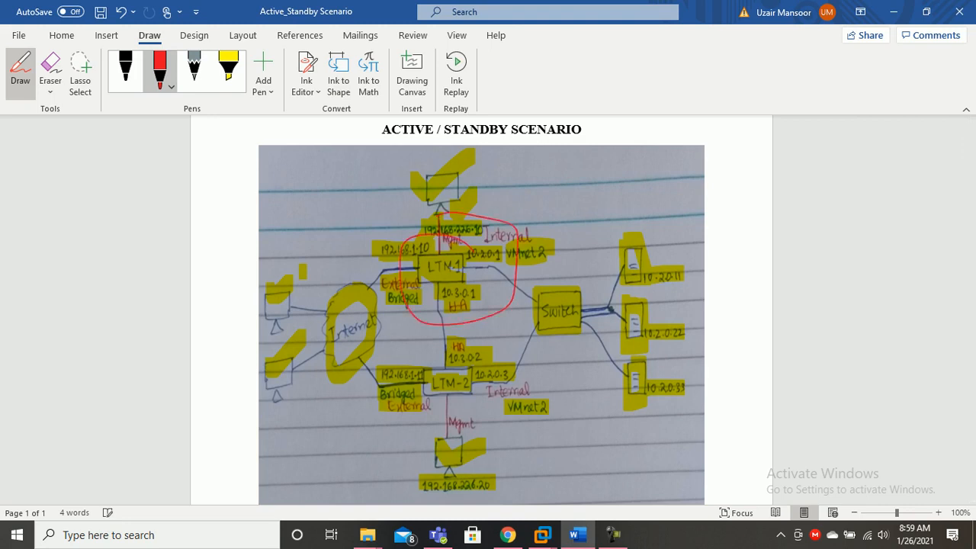
{"action": "mouse_move", "coordinate": [438, 335]}
{"action": "left_mouse_down"}
{"action": "mouse_move", "coordinate": [458, 455]}
{"action": "mouse_move", "coordinate": [439, 326]}
{"action": "mouse_move", "coordinate": [458, 319]}
{"action": "left_mouse_up"}
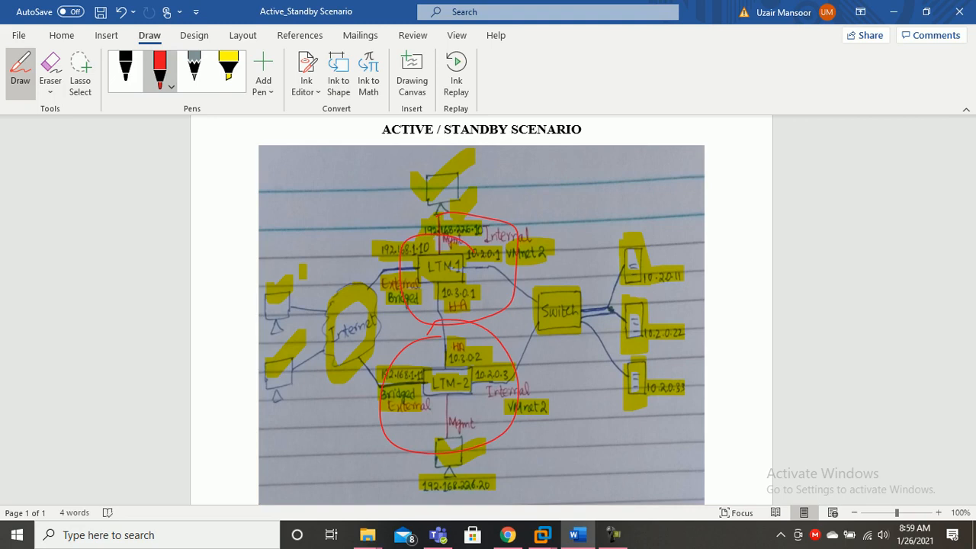
{"action": "mouse_move", "coordinate": [396, 223]}
{"action": "left_mouse_down"}
{"action": "mouse_move", "coordinate": [416, 237]}
{"action": "mouse_move", "coordinate": [439, 195]}
{"action": "left_mouse_up"}
{"action": "left_click_drag", "start_coordinate": [417, 418], "coordinate": [509, 390]}
{"action": "left_click", "coordinate": [228, 67]}
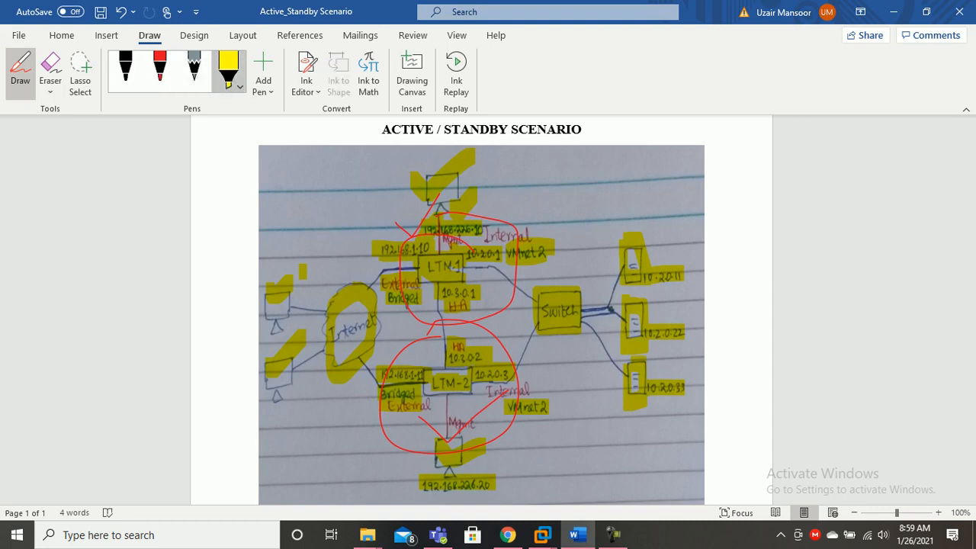
Bring AS_BIGIP_1 forward, then switch to AS_BIGIP_2 and power it on
{"action": "mouse_move", "coordinate": [542, 534]}
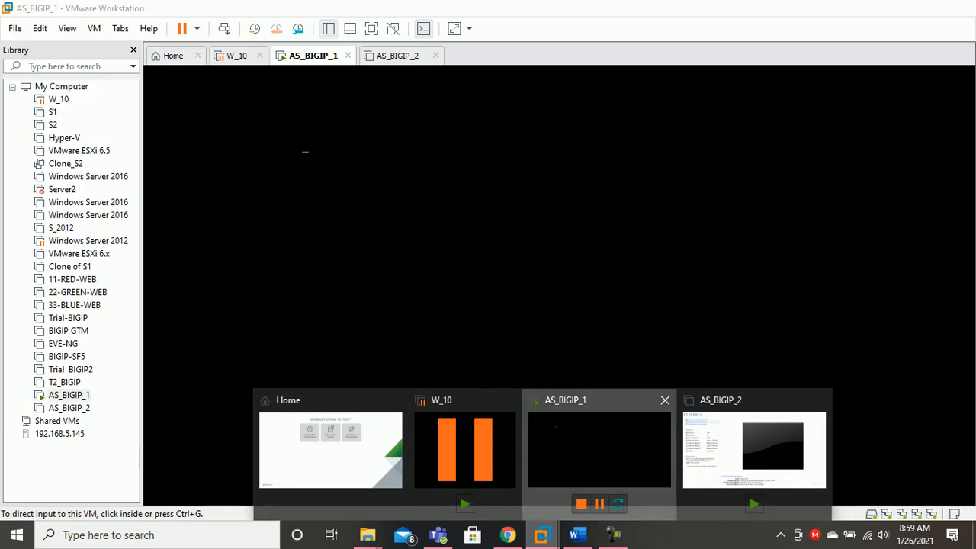
{"action": "left_click", "coordinate": [595, 450]}
{"action": "key", "text": "ctrl+g"}
{"action": "key", "text": "ctrl+alt"}
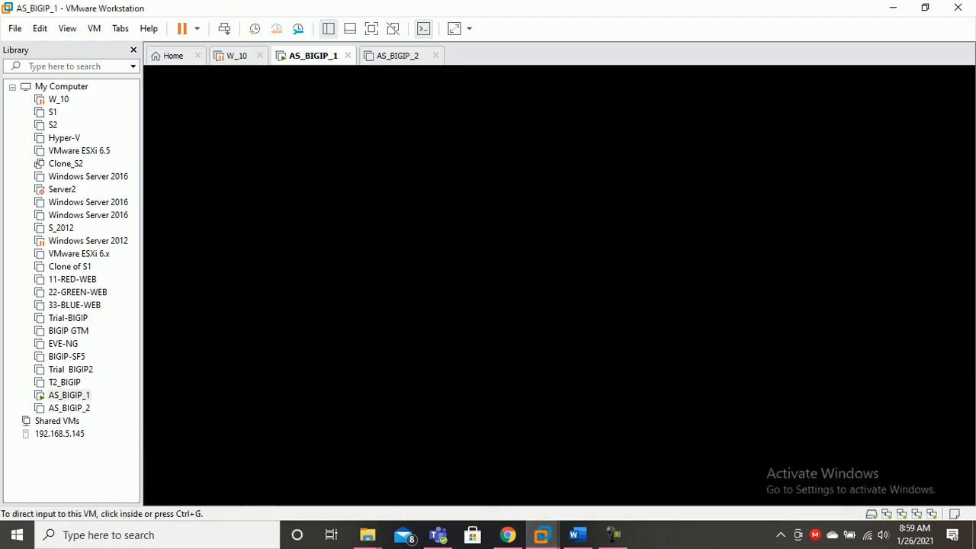
{"action": "left_click", "coordinate": [397, 56]}
{"action": "left_click", "coordinate": [229, 107]}
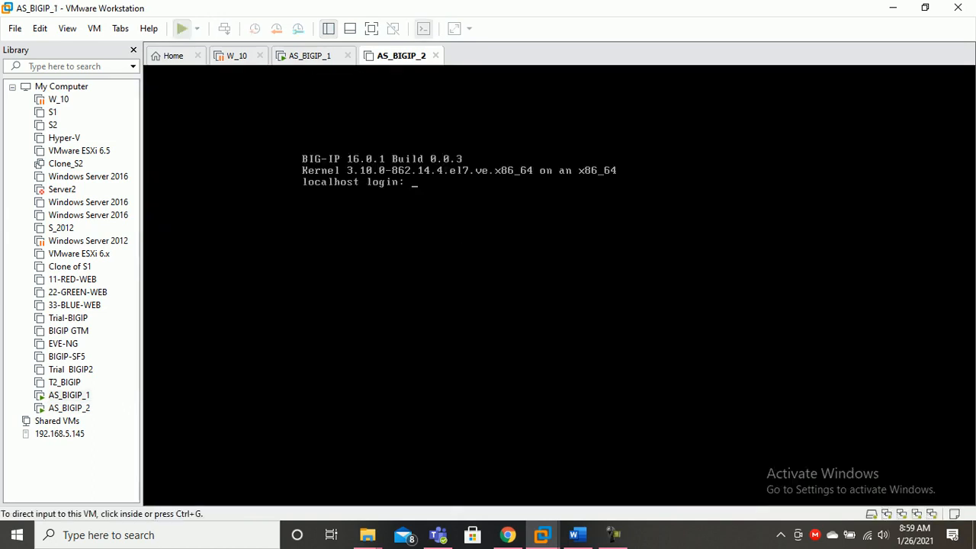
Log in to AS_BIGIP_1 as root and replace the enforced root password, reaching the config # prompt
{"action": "key", "text": "ctrl+shift+Tab"}
{"action": "key", "text": "ctrl+g"}
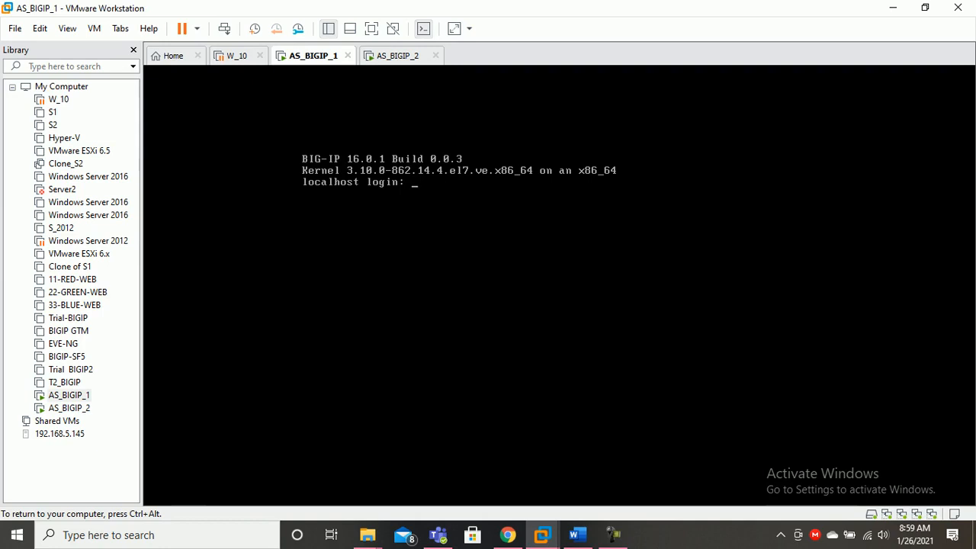
{"action": "type", "text": "root"}
{"action": "key", "text": "Return"}
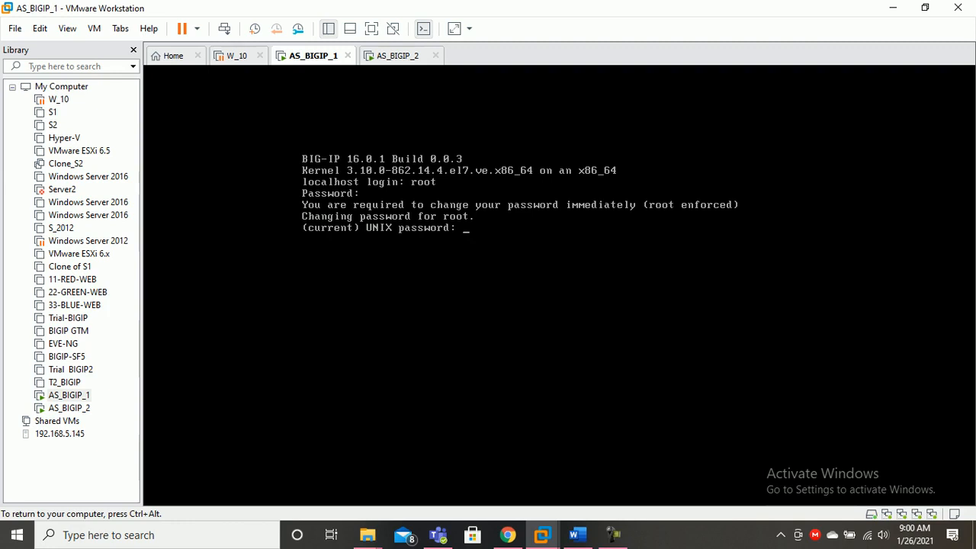
{"action": "key", "text": "Return"}
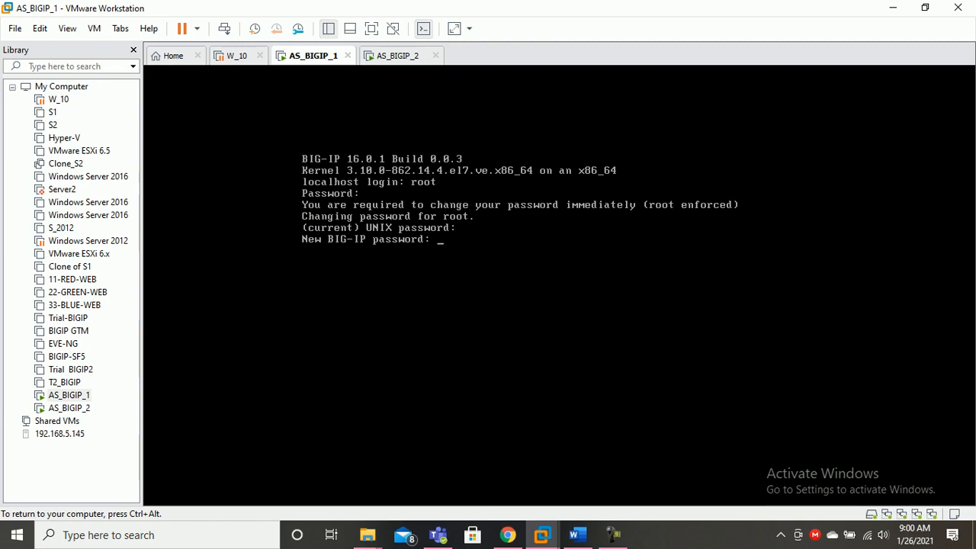
{"action": "key", "text": "Return"}
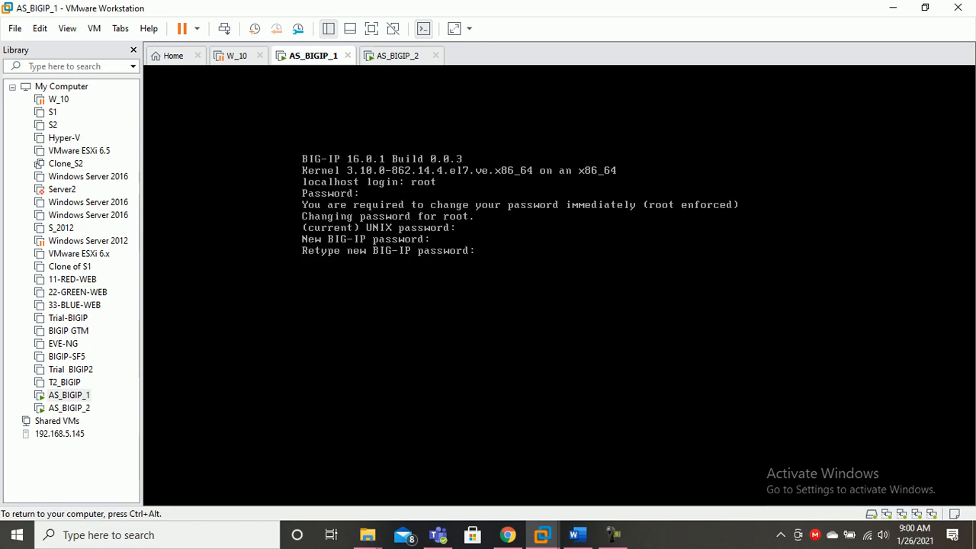
{"action": "key", "text": "Return"}
{"action": "key", "text": "Return"}
{"action": "key", "text": "Return"}
{"action": "key", "text": "Return"}
{"action": "key", "text": "Return"}
{"action": "key", "text": "Return"}
{"action": "key", "text": "Return"}
{"action": "key", "text": "Return"}
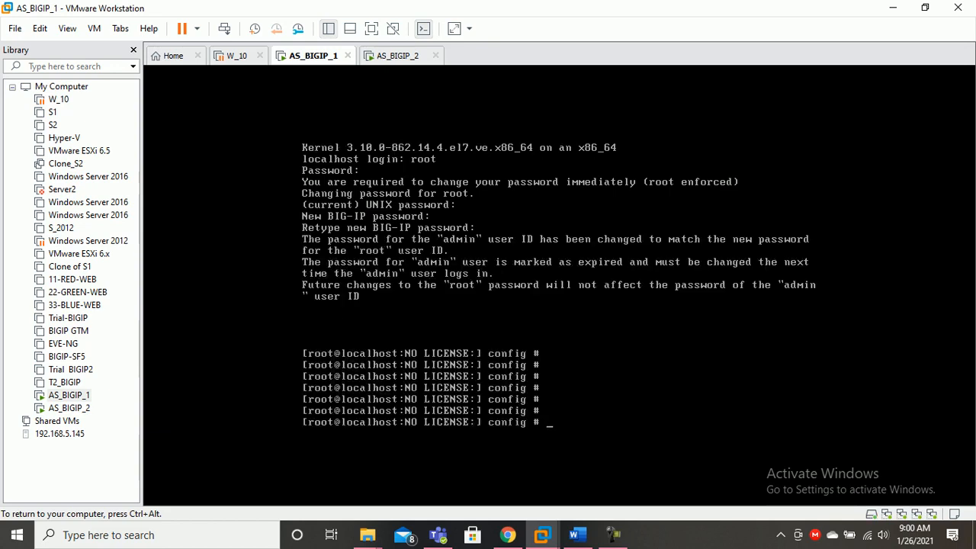
{"action": "key", "text": "Return"}
{"action": "key", "text": "Return"}
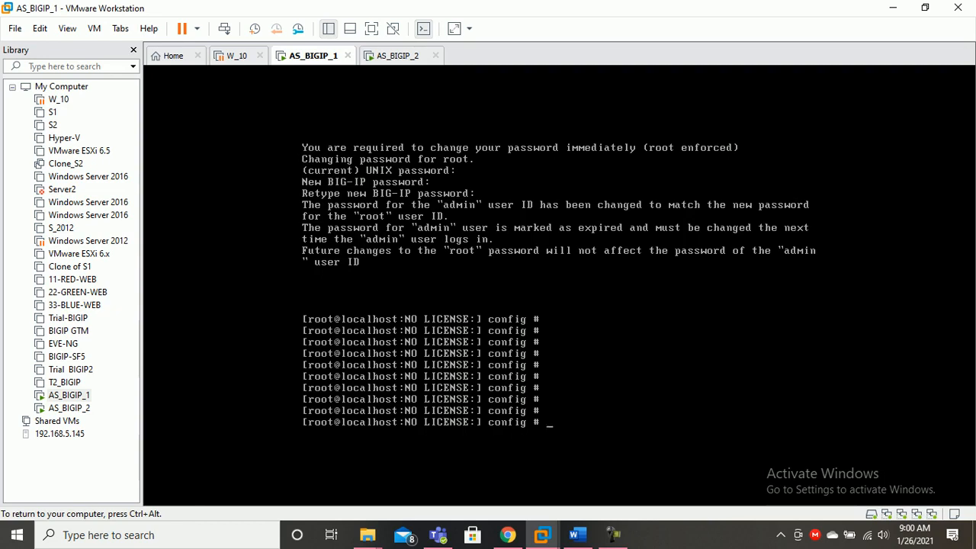
{"action": "key", "text": "ctrl+alt"}
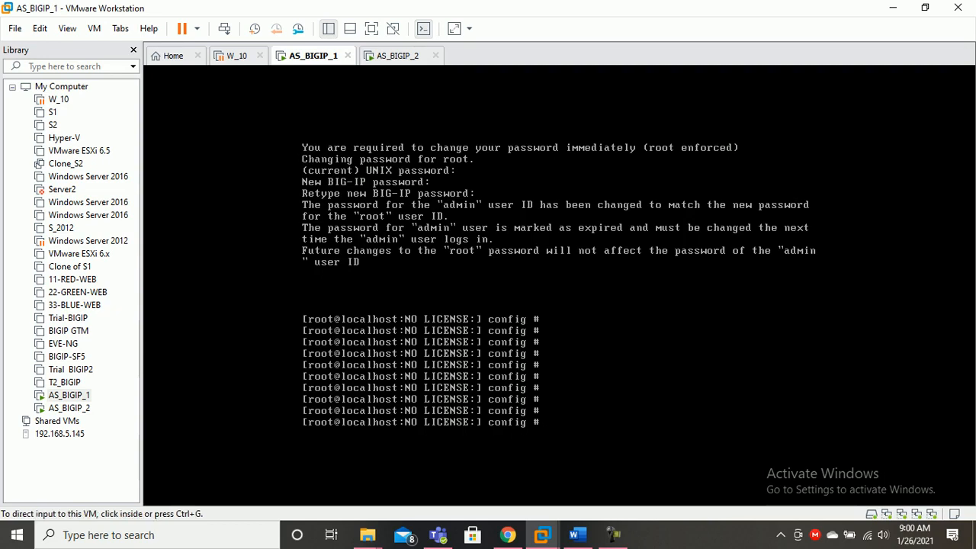
Dismiss AS_BIGIP_2's VMware Tools error and run config on AS_BIGIP_1, which reports MCP not running
{"action": "left_click", "coordinate": [397, 56]}
{"action": "left_click", "coordinate": [573, 295]}
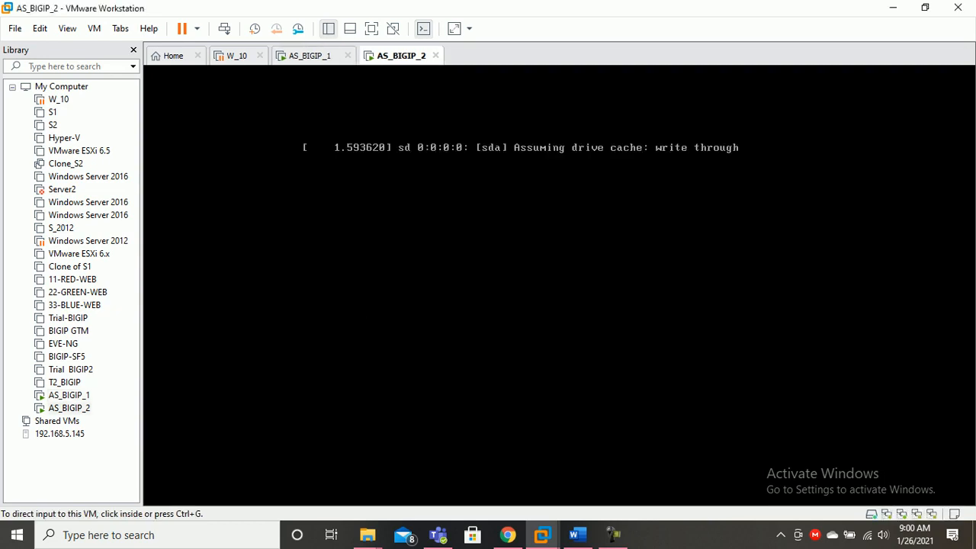
{"action": "left_click", "coordinate": [310, 56]}
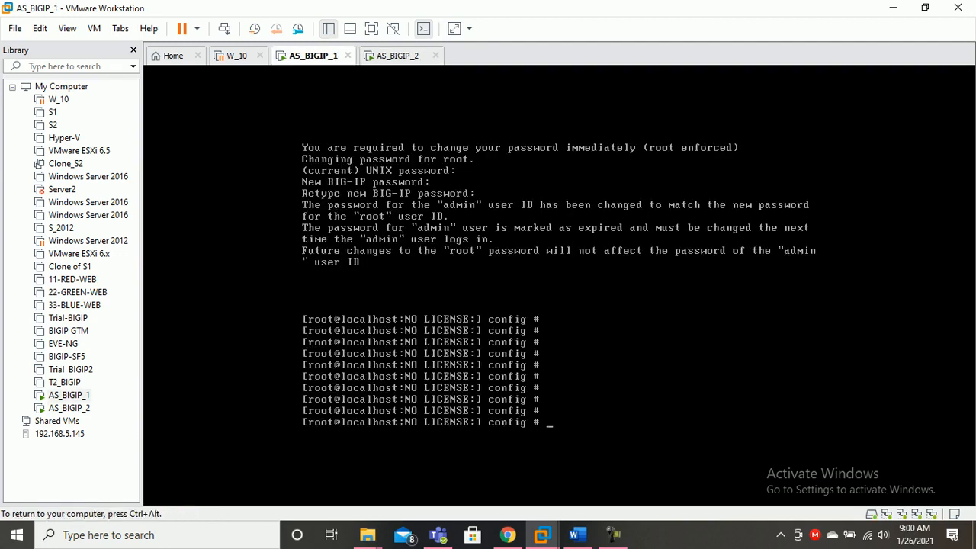
{"action": "key", "text": "ctrl+g"}
{"action": "key", "text": "Return"}
{"action": "key", "text": "Return"}
{"action": "key", "text": "Return"}
{"action": "key", "text": "Return"}
{"action": "type", "text": "config"}
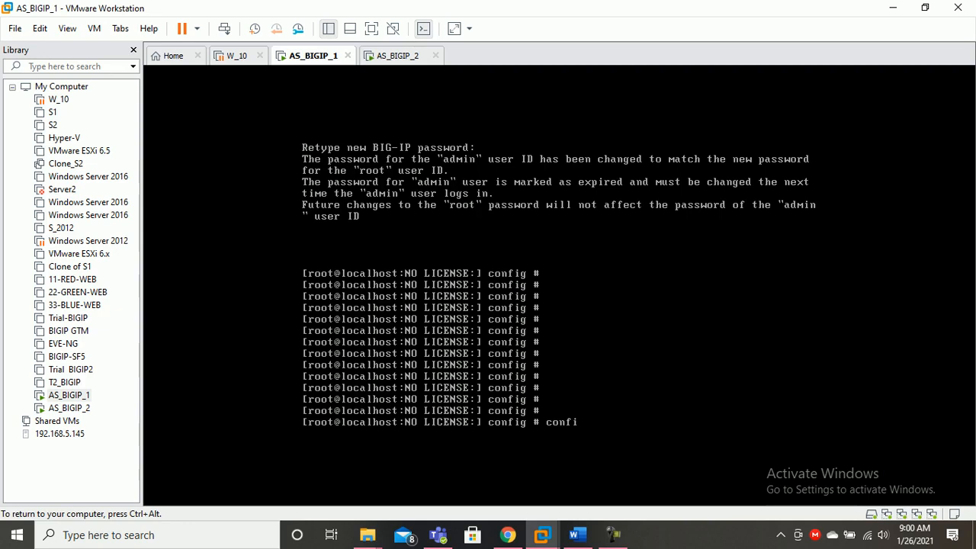
{"action": "key", "text": "Return"}
Retry config on AS_BIGIP_1, then check AS_BIGIP_2's boot progress
{"action": "key", "text": "Return"}
{"action": "key", "text": "Return"}
{"action": "key", "text": "Return"}
{"action": "key", "text": "Return"}
{"action": "key", "text": "Return"}
{"action": "key", "text": "Return"}
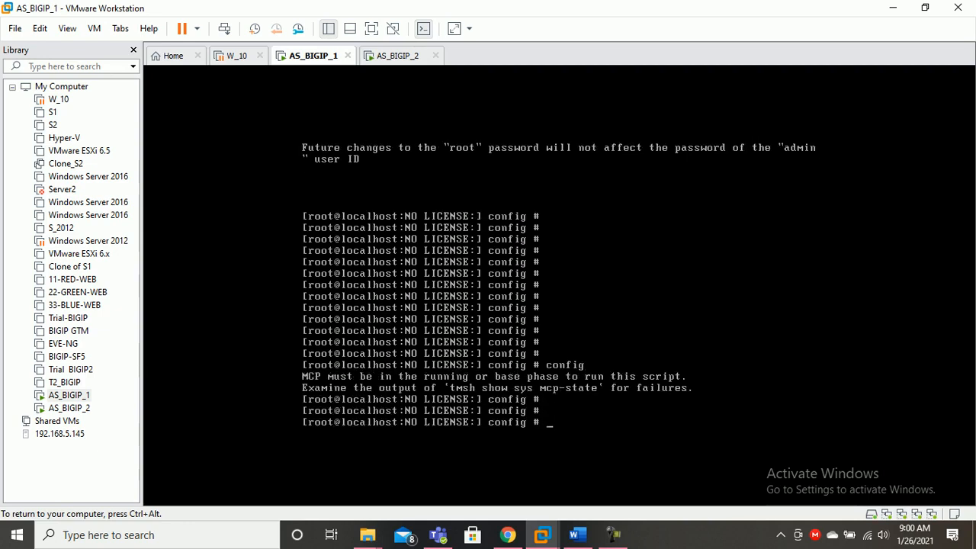
{"action": "type", "text": "config"}
{"action": "key", "text": "Return"}
{"action": "key", "text": "Return"}
{"action": "key", "text": "Return"}
{"action": "key", "text": "Return"}
{"action": "key", "text": "Return"}
{"action": "key", "text": "Return"}
{"action": "key", "text": "ctrl+alt"}
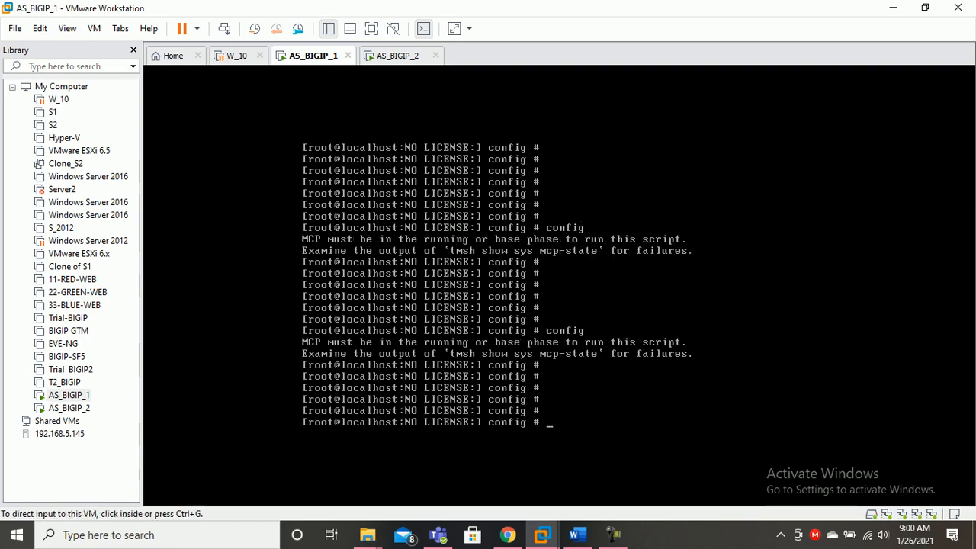
{"action": "left_click", "coordinate": [397, 56]}
{"action": "left_click", "coordinate": [457, 229]}
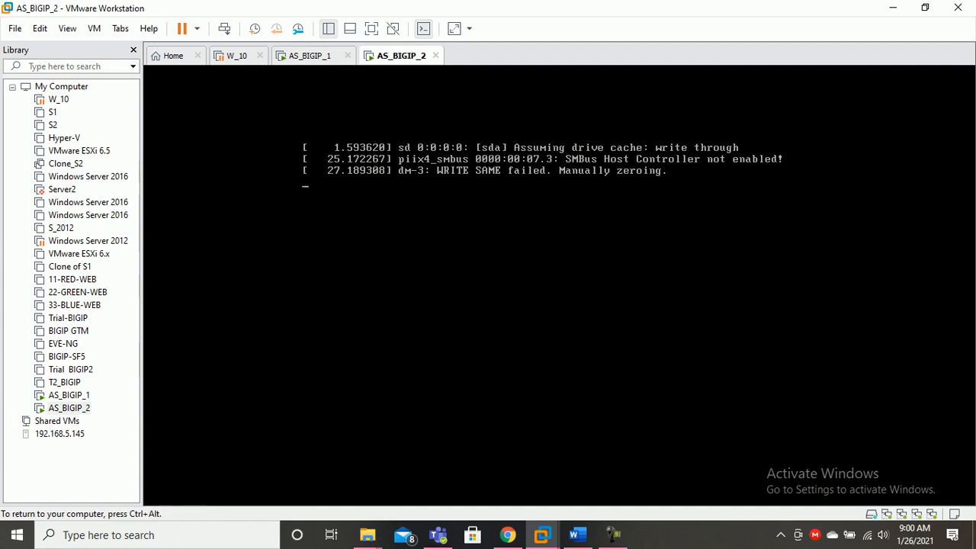
{"action": "key", "text": "ctrl+alt"}
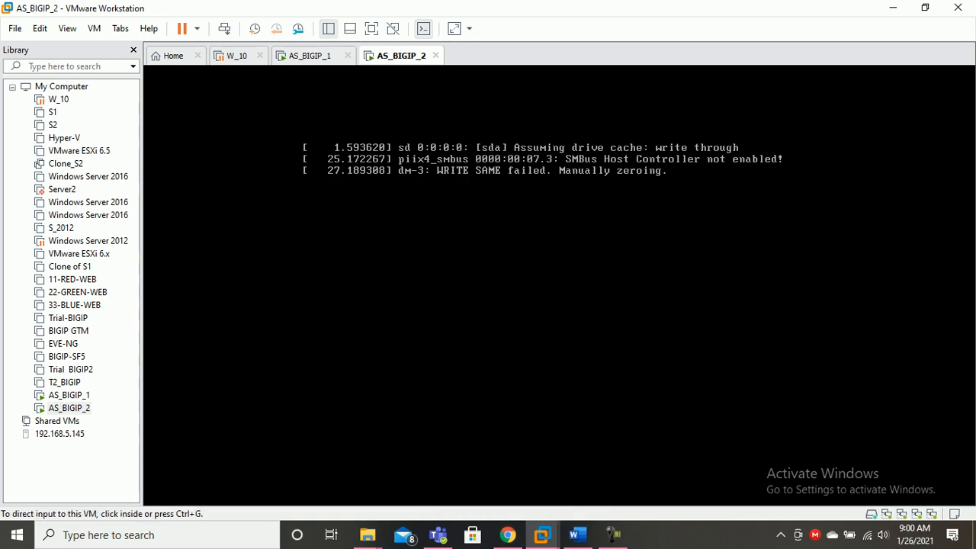
Run config on AS_BIGIP_1 twice more, then bring up AS_BIGIP_2's BIG-IP 16.0.1 login prompt
{"action": "left_click", "coordinate": [309, 55]}
{"action": "key", "text": "ctrl+g"}
{"action": "key", "text": "Return"}
{"action": "key", "text": "Return"}
{"action": "type", "text": "config"}
{"action": "key", "text": "Return"}
{"action": "key", "text": "Return"}
{"action": "key", "text": "Return"}
{"action": "key", "text": "Return"}
{"action": "key", "text": "Return"}
{"action": "key", "text": "Return"}
{"action": "key", "text": "Return"}
{"action": "key", "text": "Return"}
{"action": "key", "text": "Return"}
{"action": "key", "text": "Return"}
{"action": "type", "text": "config"}
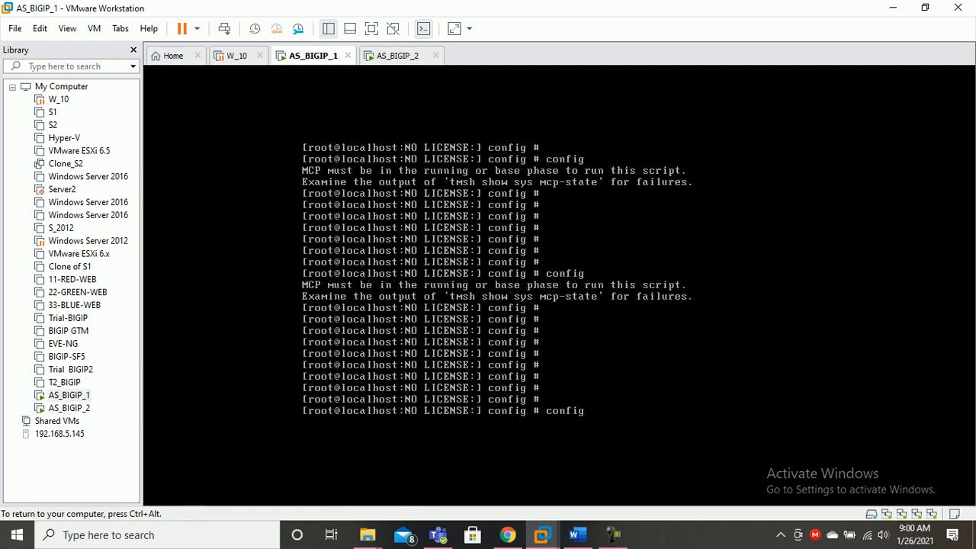
{"action": "key", "text": "Return"}
{"action": "key", "text": "ctrl+alt"}
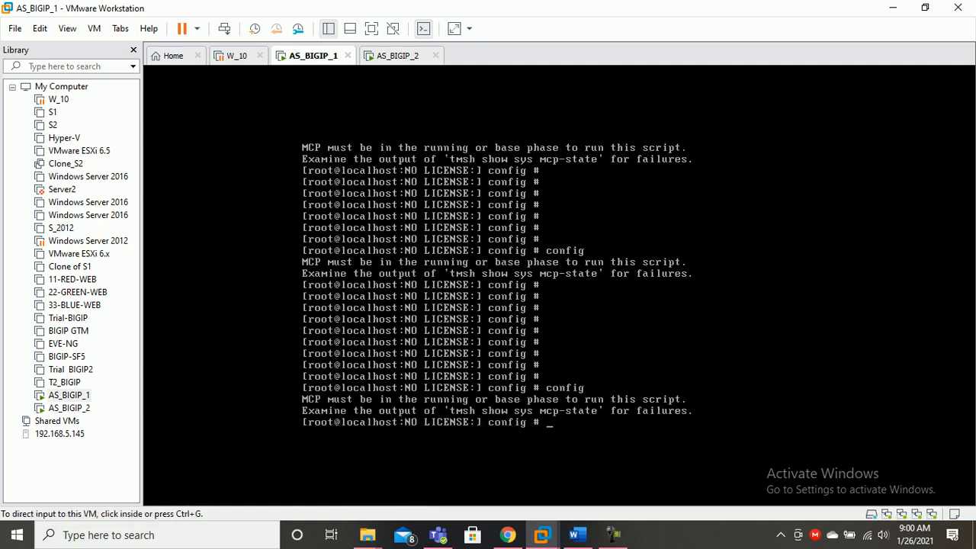
{"action": "left_click", "coordinate": [397, 56]}
{"action": "left_click", "coordinate": [427, 213]}
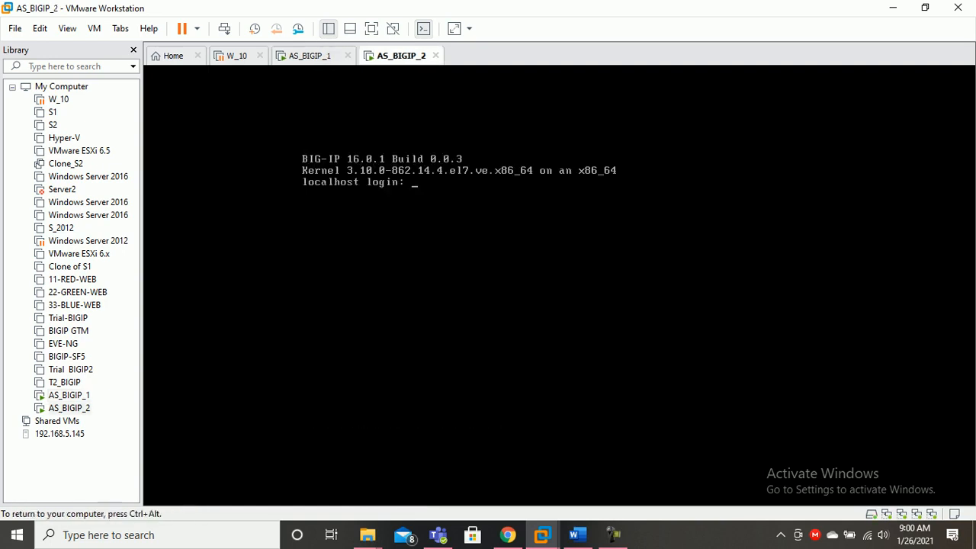
Log in to AS_BIGIP_2 as root, entering the current password and a new one twice, then return to AS_BIGIP_1
{"action": "type", "text": "root"}
{"action": "key", "text": "Return"}
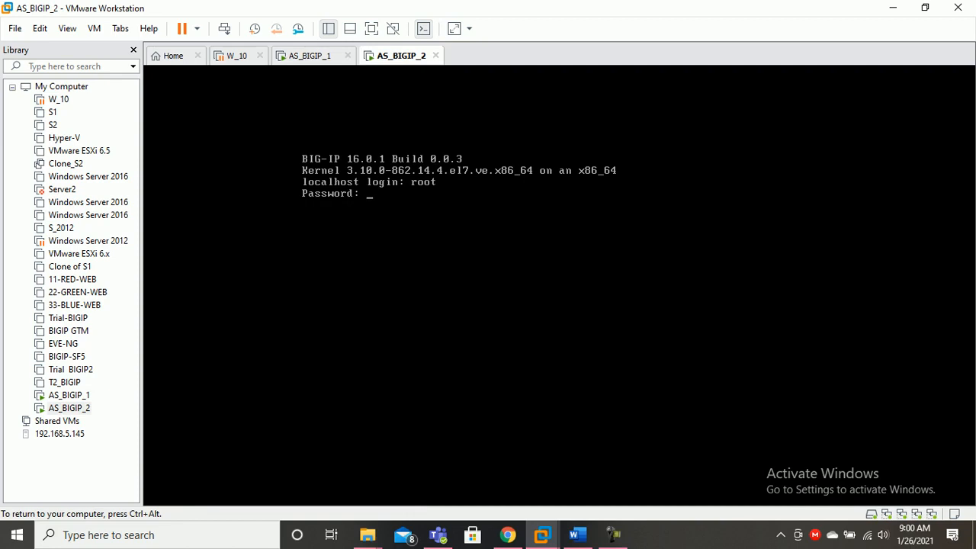
{"action": "key", "text": "Return"}
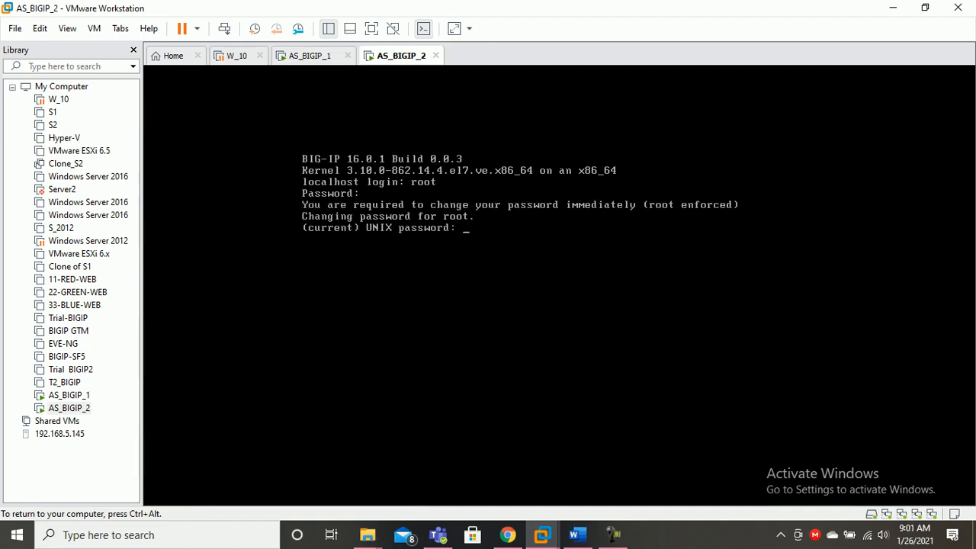
{"action": "key", "text": "Return"}
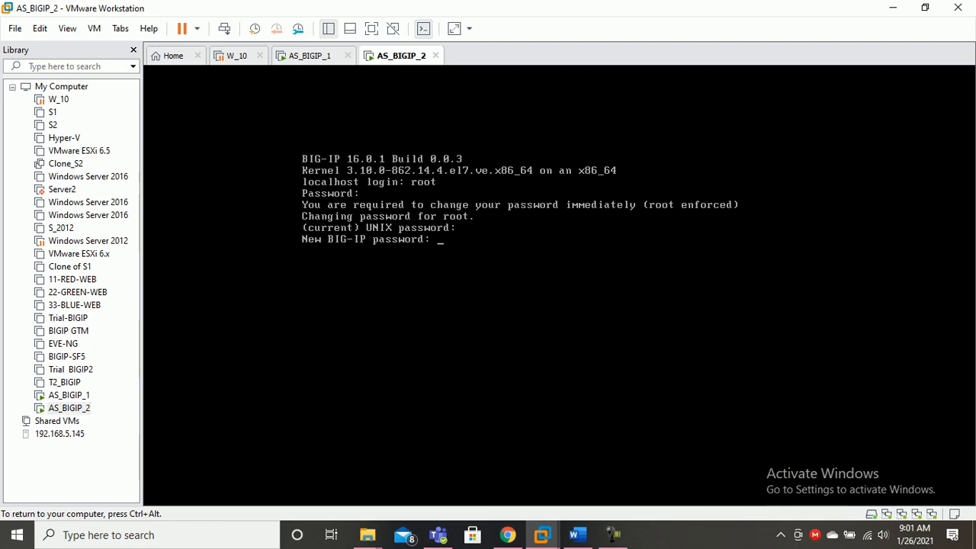
{"action": "key", "text": "Return"}
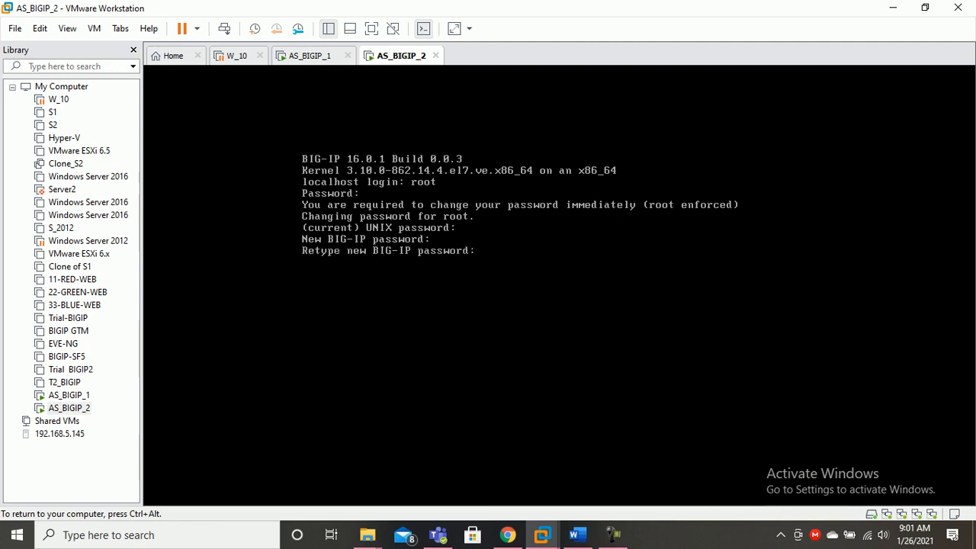
{"action": "key", "text": "Return"}
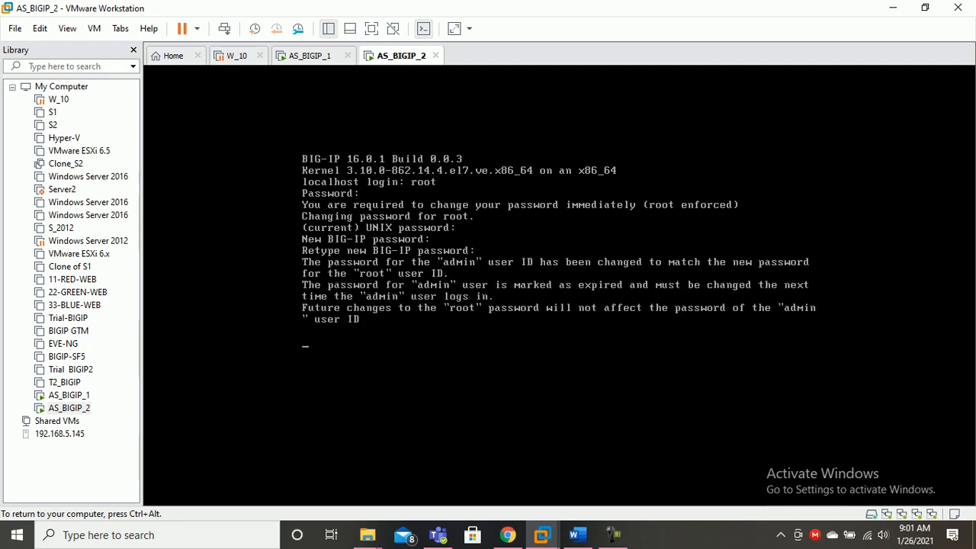
{"action": "key", "text": "Return"}
{"action": "key", "text": "Return"}
{"action": "key", "text": "Return"}
{"action": "key", "text": "Return"}
{"action": "key", "text": "Return"}
{"action": "key", "text": "Return"}
{"action": "key", "text": "ctrl+alt"}
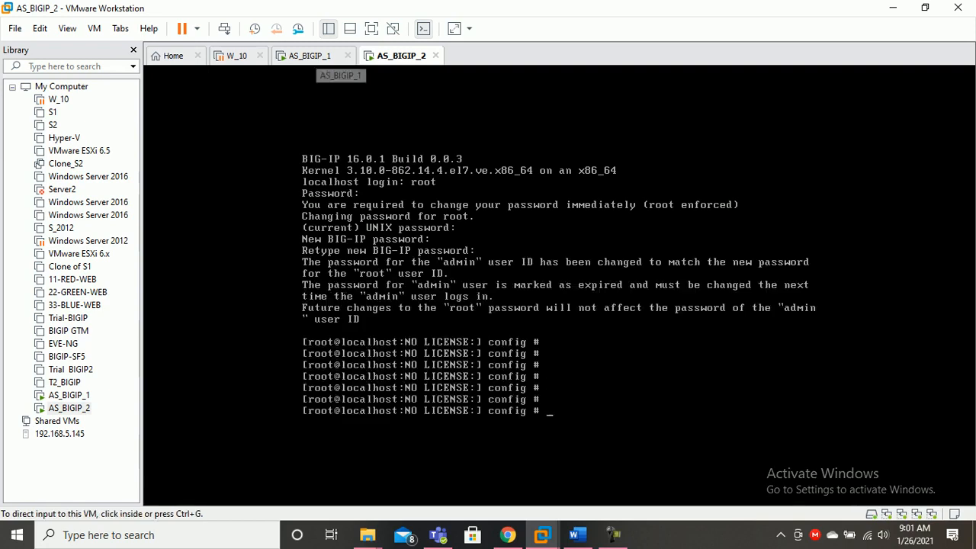
{"action": "left_click", "coordinate": [310, 55]}
{"action": "key", "text": "ctrl+g"}
{"action": "key", "text": "Return"}
{"action": "key", "text": "Return"}
{"action": "key", "text": "Return"}
{"action": "key", "text": "Return"}
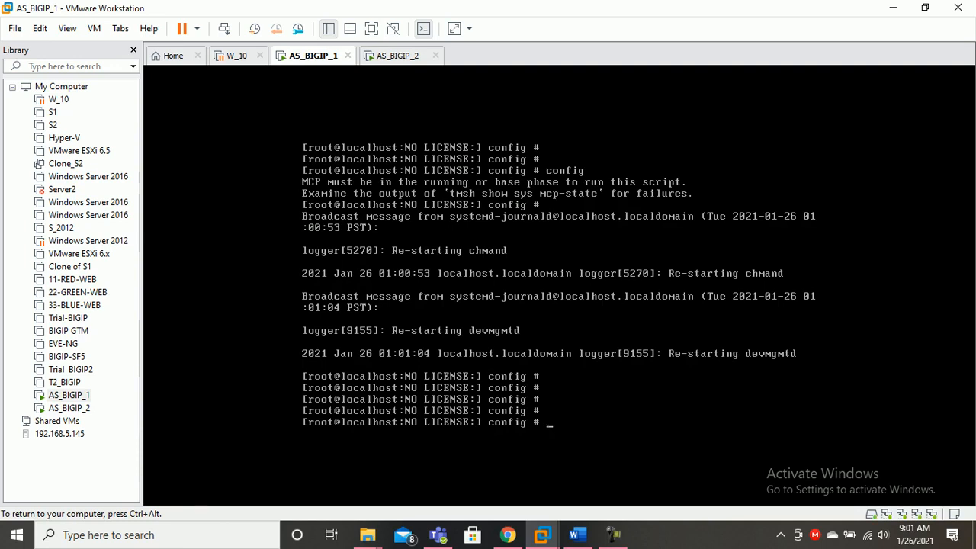
Run config twice on AS_BIGIP_1, which still reports MCP not ready
{"action": "type", "text": "config"}
{"action": "key", "text": "Return"}
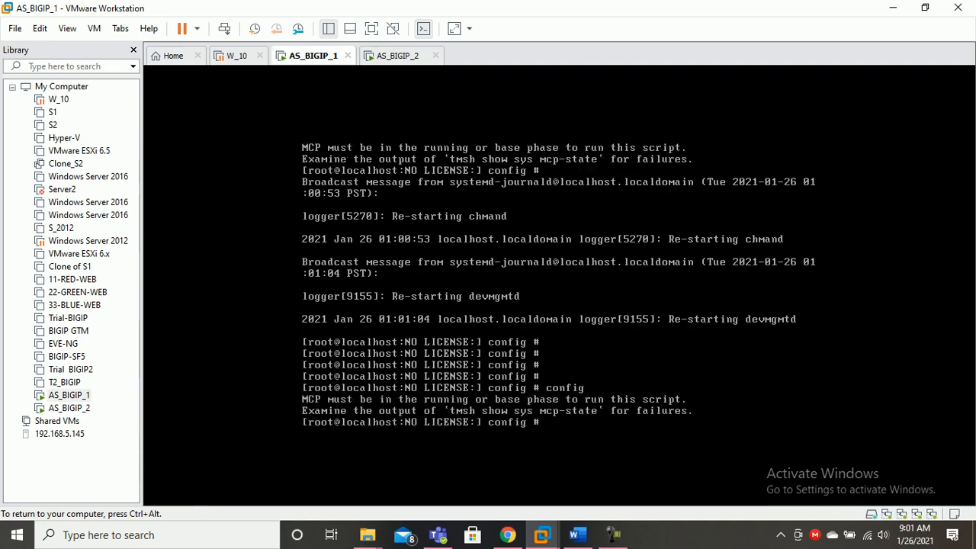
{"action": "key", "text": "Return"}
{"action": "key", "text": "Return"}
{"action": "key", "text": "Return"}
{"action": "key", "text": "Return"}
{"action": "key", "text": "Return"}
{"action": "key", "text": "Return"}
{"action": "key", "text": "Return"}
{"action": "type", "text": "config"}
{"action": "key", "text": "Return"}
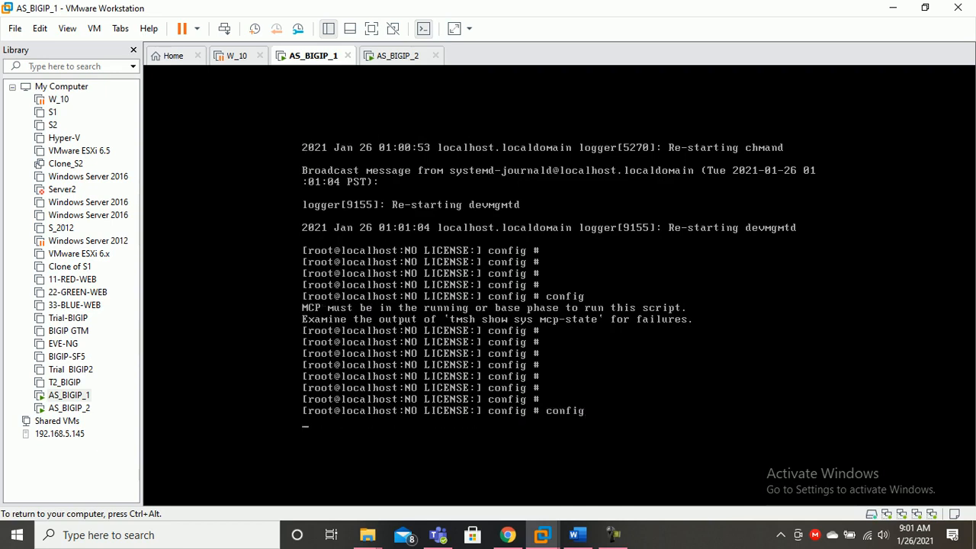
{"action": "key", "text": "Return"}
{"action": "key", "text": "Return"}
{"action": "key", "text": "Return"}
{"action": "key", "text": "Return"}
{"action": "key", "text": "Return"}
{"action": "key", "text": "Return"}
{"action": "key", "text": "Return"}
{"action": "key", "text": "Return"}
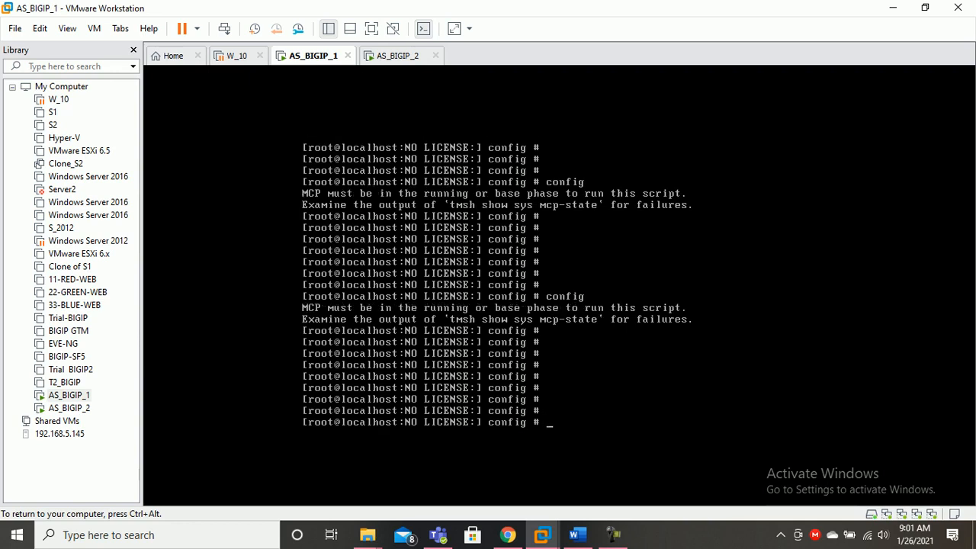
{"action": "key", "text": "ctrl+alt"}
Run config on AS_BIGIP_2, also MCP not ready, then return to AS_BIGIP_1 and bring up the Word diagram
{"action": "left_click", "coordinate": [397, 55]}
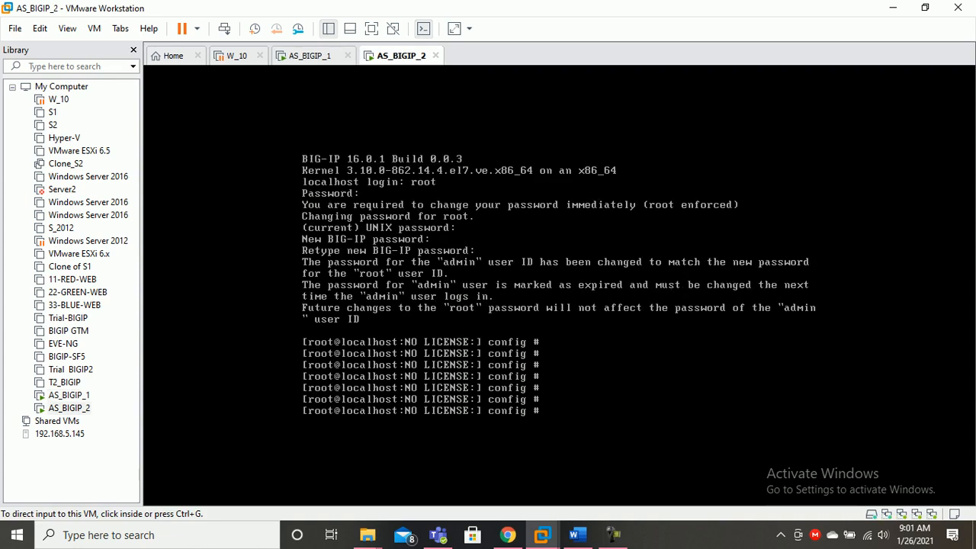
{"action": "key", "text": "ctrl+g"}
{"action": "key", "text": "Return"}
{"action": "key", "text": "Return"}
{"action": "key", "text": "Return"}
{"action": "key", "text": "Return"}
{"action": "type", "text": "config"}
{"action": "key", "text": "Return"}
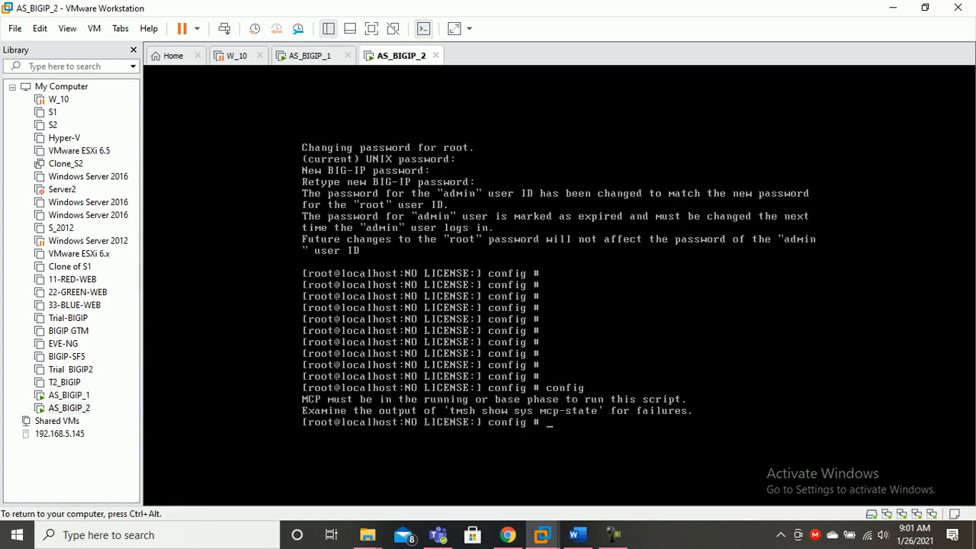
{"action": "key", "text": "ctrl+alt"}
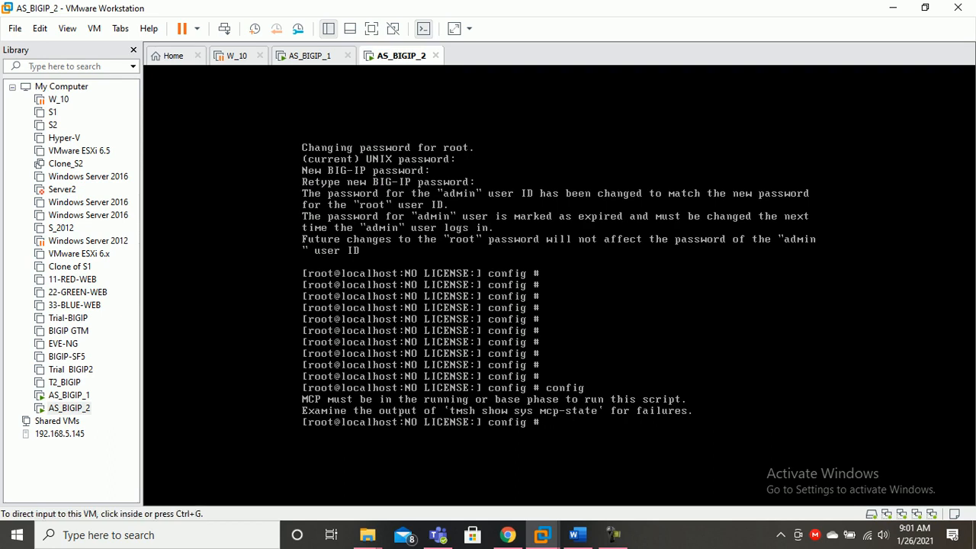
{"action": "left_click", "coordinate": [309, 55]}
{"action": "key", "text": "ctrl+g"}
{"action": "key", "text": "Return"}
{"action": "key", "text": "Return"}
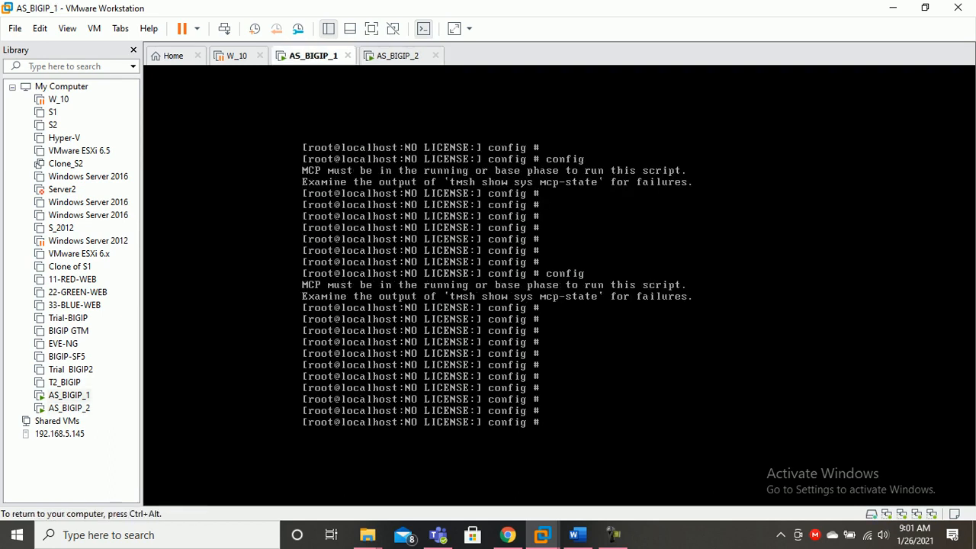
{"action": "key", "text": "ctrl+alt"}
{"action": "left_click", "coordinate": [577, 534]}
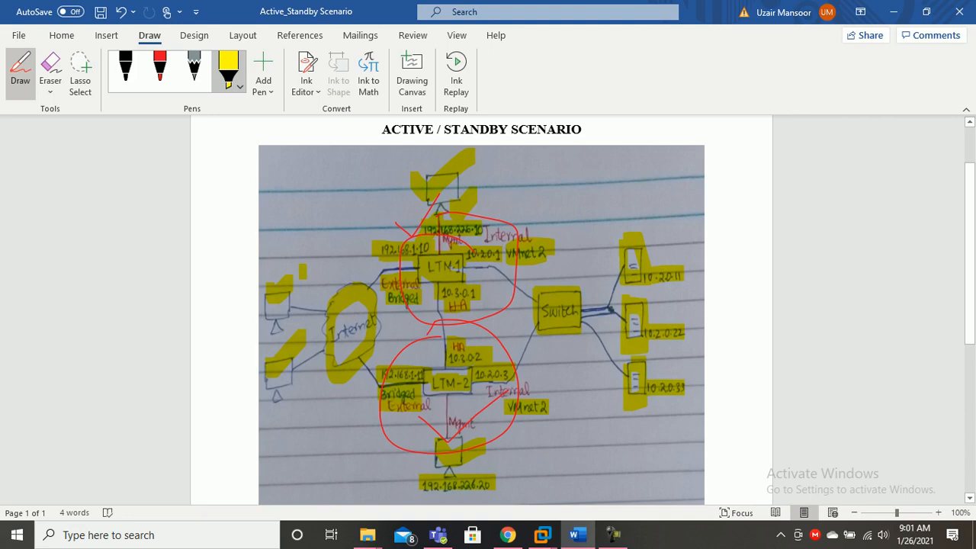
Draw red ellipses around 192.168.226.10 and LTM-2's 192.168.226.20 address, then go back to AS_BIGIP_1's console
{"action": "left_click", "coordinate": [159, 67]}
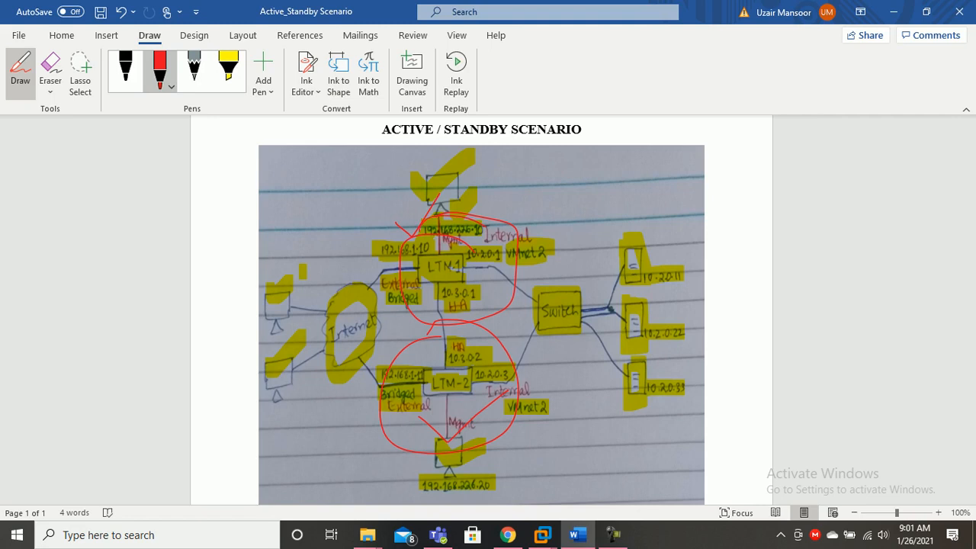
{"action": "left_click_drag", "start_coordinate": [421, 234], "coordinate": [481, 231]}
{"action": "mouse_move", "coordinate": [492, 472]}
{"action": "left_mouse_down"}
{"action": "mouse_move", "coordinate": [405, 485]}
{"action": "mouse_move", "coordinate": [468, 499]}
{"action": "mouse_move", "coordinate": [493, 477]}
{"action": "left_mouse_up"}
{"action": "left_click", "coordinate": [160, 73]}
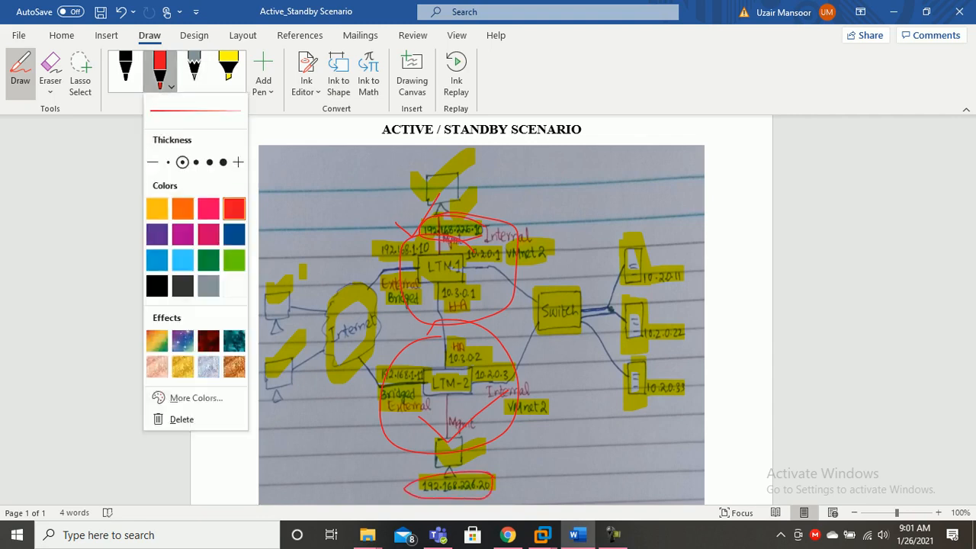
{"action": "left_click", "coordinate": [302, 219]}
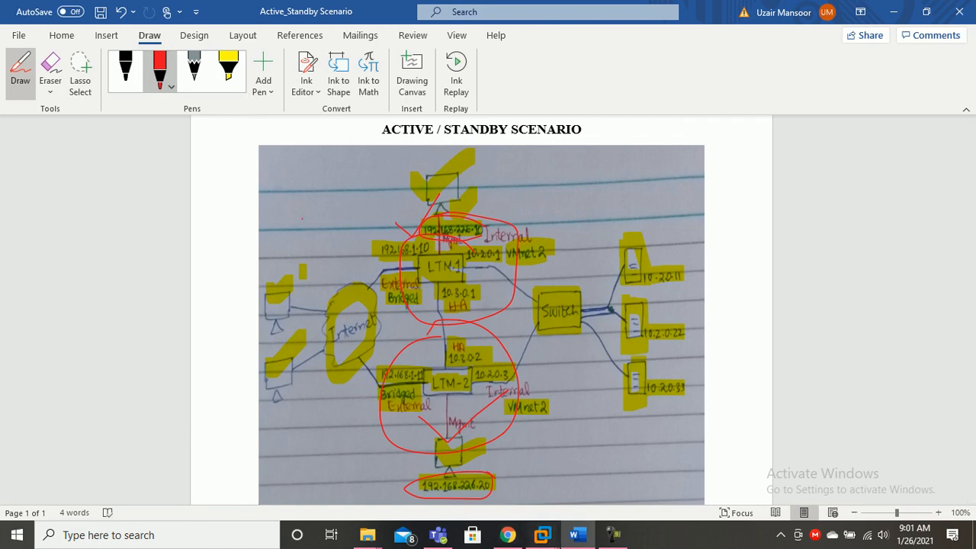
{"action": "mouse_move", "coordinate": [542, 534]}
{"action": "left_click", "coordinate": [602, 457]}
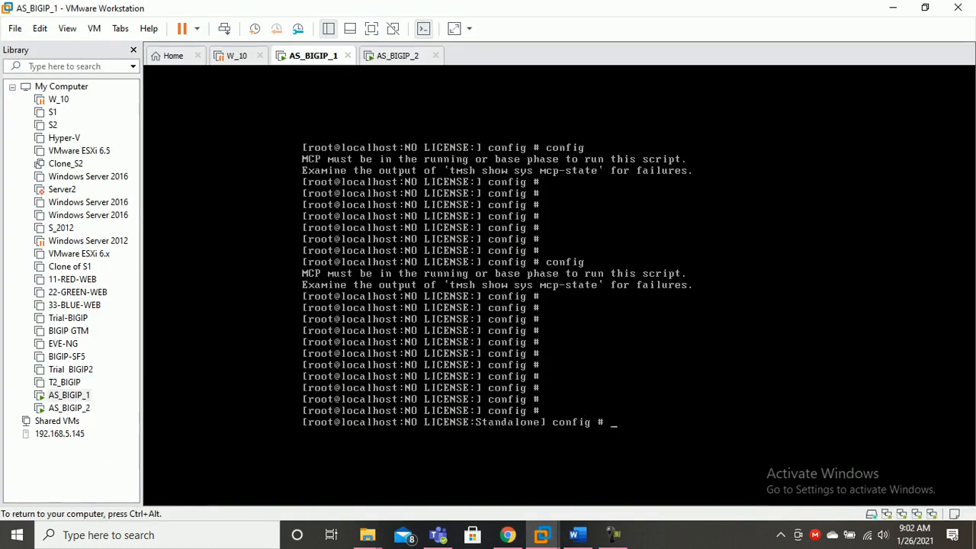
Run config on AS_BIGIP_1, choosing IPv4 with manual management IP 192.168.226.10
{"action": "key", "text": "Return"}
{"action": "type", "text": "config"}
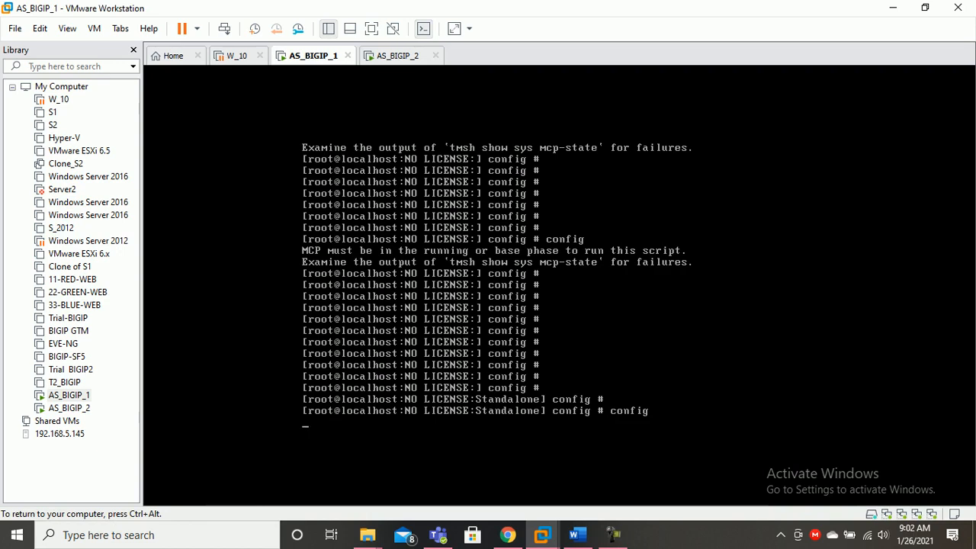
{"action": "key", "text": "Return"}
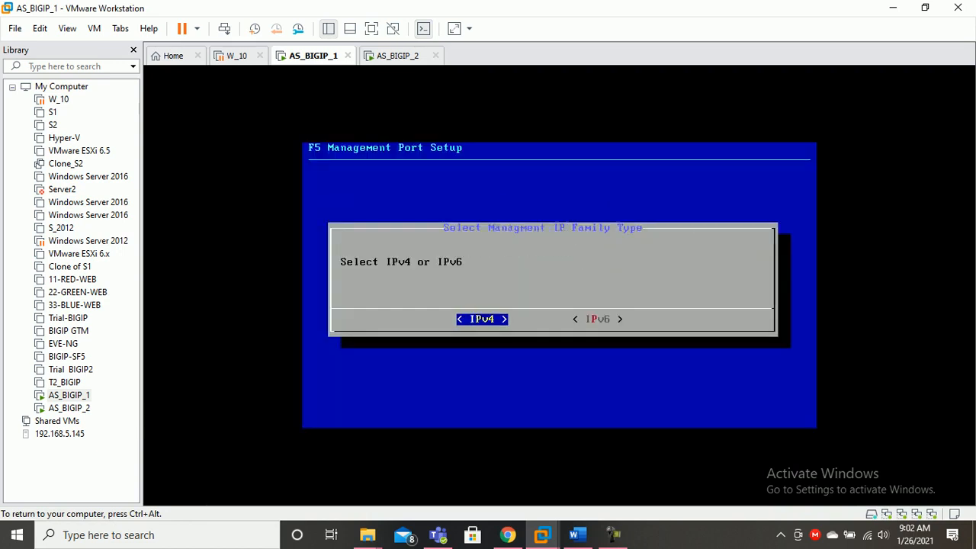
{"action": "key", "text": "Return"}
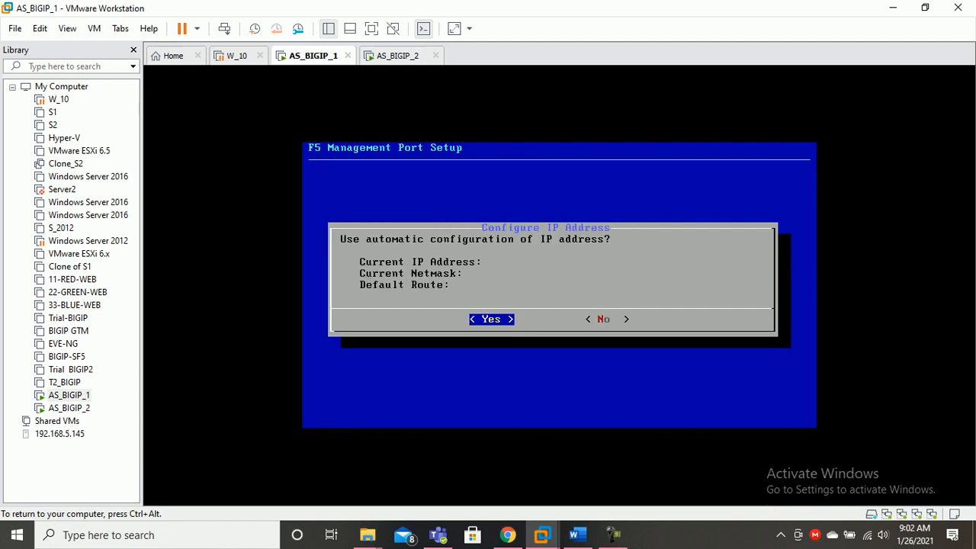
{"action": "key", "text": "Tab"}
{"action": "key", "text": "Return"}
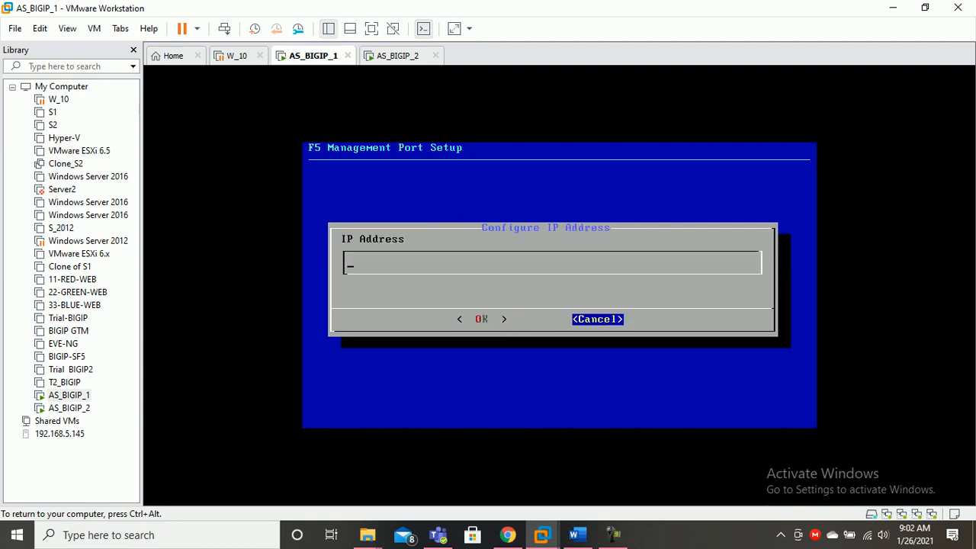
{"action": "type", "text": "192.168.226.10"}
{"action": "key", "text": "Tab"}
{"action": "key", "text": "Return"}
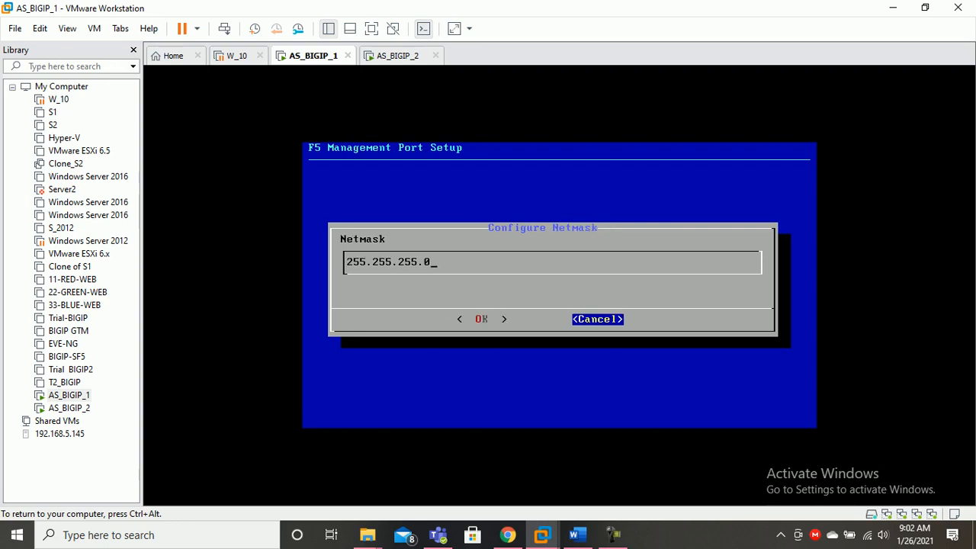
Accept netmask 255.255.255.0 and create the default management route 192.168.226.1
{"action": "key", "text": "Tab"}
{"action": "key", "text": "Return"}
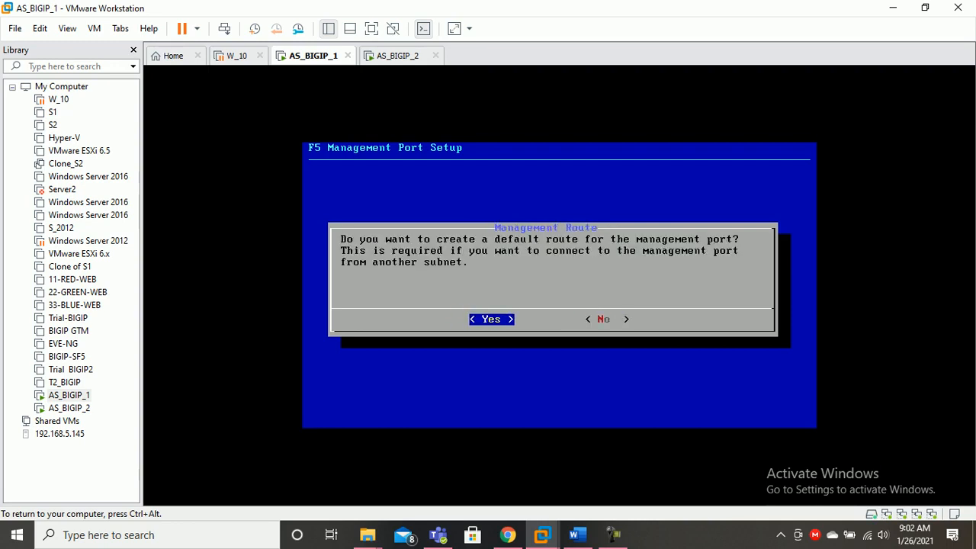
{"action": "key", "text": "Return"}
{"action": "key", "text": "Tab"}
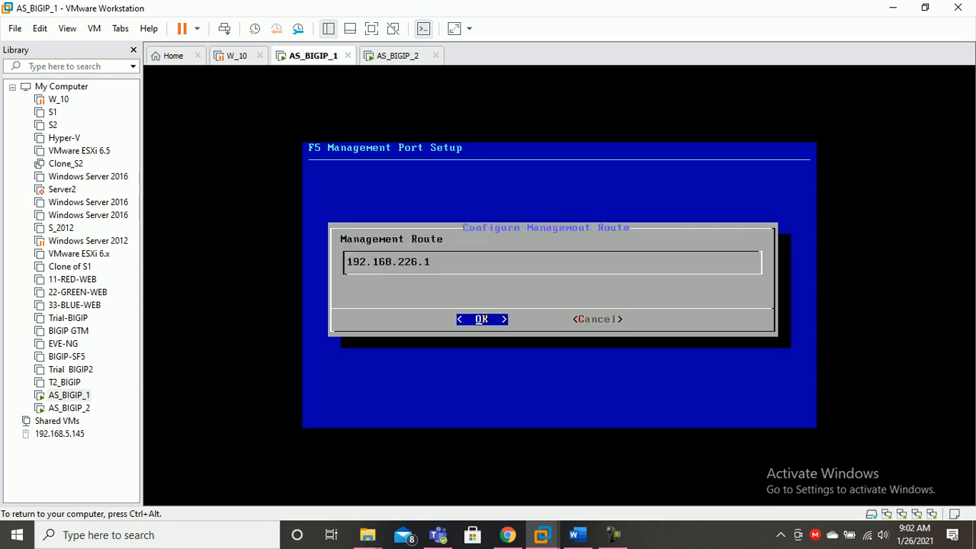
{"action": "key", "text": "Return"}
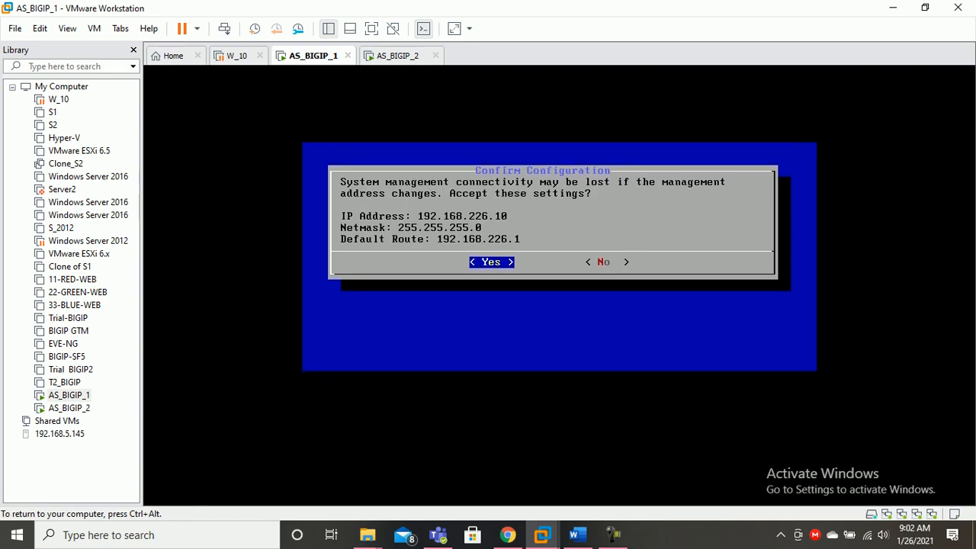
Switch to the AS_BIGIP_2 console and run config there
{"action": "key", "text": "ctrl+alt"}
{"action": "key", "text": "ctrl+Tab"}
{"action": "key", "text": "ctrl+g"}
{"action": "key", "text": "Return"}
{"action": "key", "text": "Return"}
{"action": "key", "text": "Return"}
{"action": "key", "text": "Return"}
{"action": "type", "text": "config"}
{"action": "key", "text": "Return"}
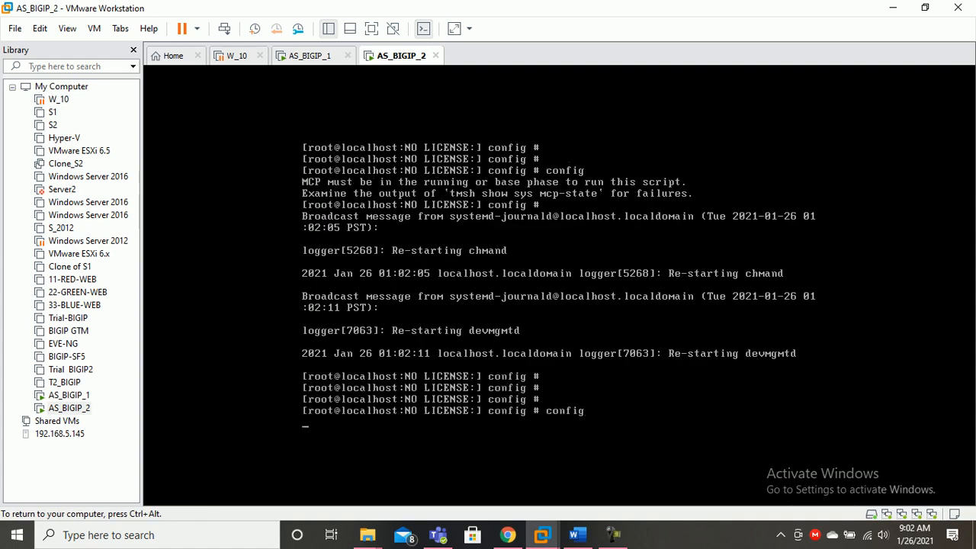
Back on AS_BIGIP_1, confirm the management port settings and check them with ifconfig mgmt
{"action": "key", "text": "ctrl+alt"}
{"action": "key", "text": "ctrl+shift+Tab"}
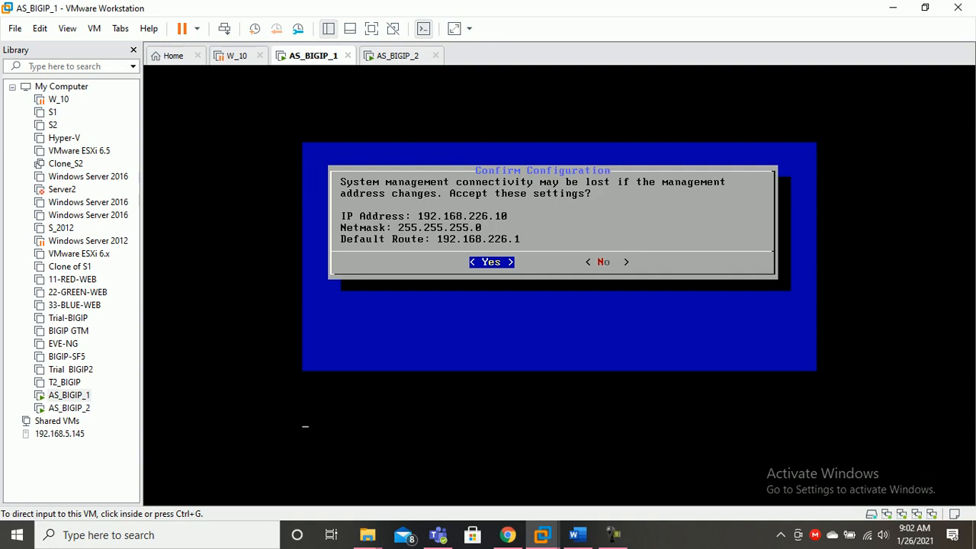
{"action": "key", "text": "ctrl+g"}
{"action": "key", "text": "Return"}
{"action": "type", "text": "ifconfig mgmt"}
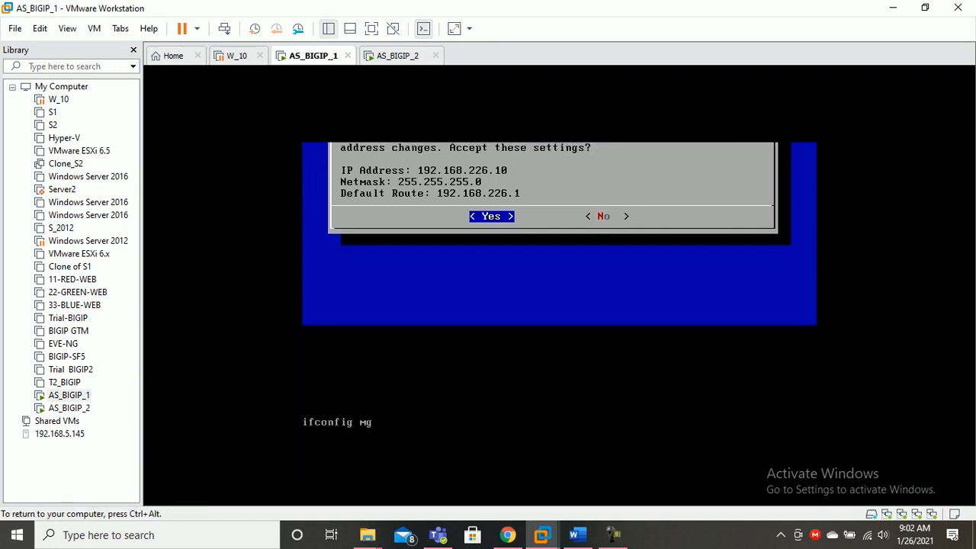
{"action": "key", "text": "Return"}
{"action": "key", "text": "ctrl+alt"}
{"action": "left_click", "coordinate": [397, 55]}
Run config on AS_BIGIP_2, choosing IPv4 with manual management IP 192.168.226.20
{"action": "left_click", "coordinate": [457, 244]}
{"action": "key", "text": "Return"}
{"action": "key", "text": "Return"}
{"action": "key", "text": "Return"}
{"action": "key", "text": "Return"}
{"action": "type", "text": "config # config"}
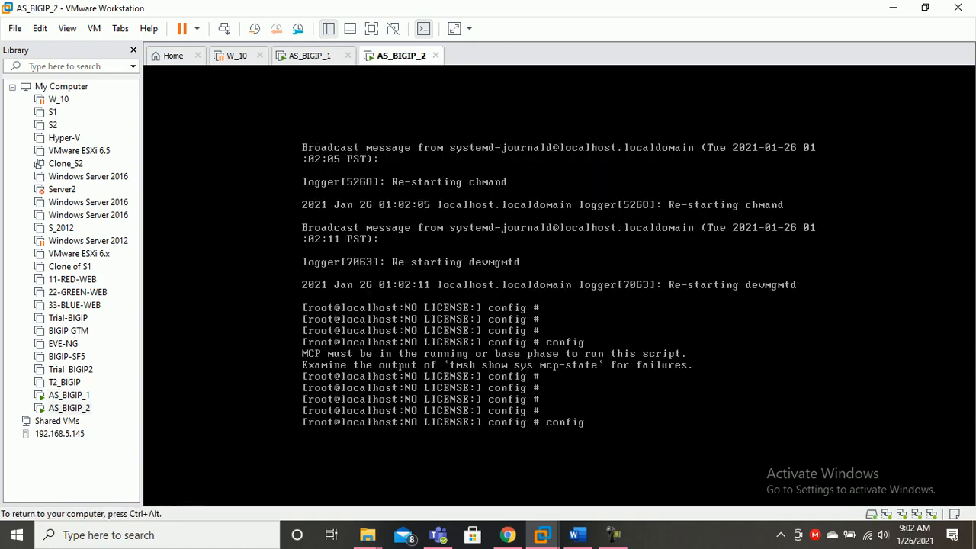
{"action": "key", "text": "Return"}
{"action": "key", "text": "Return"}
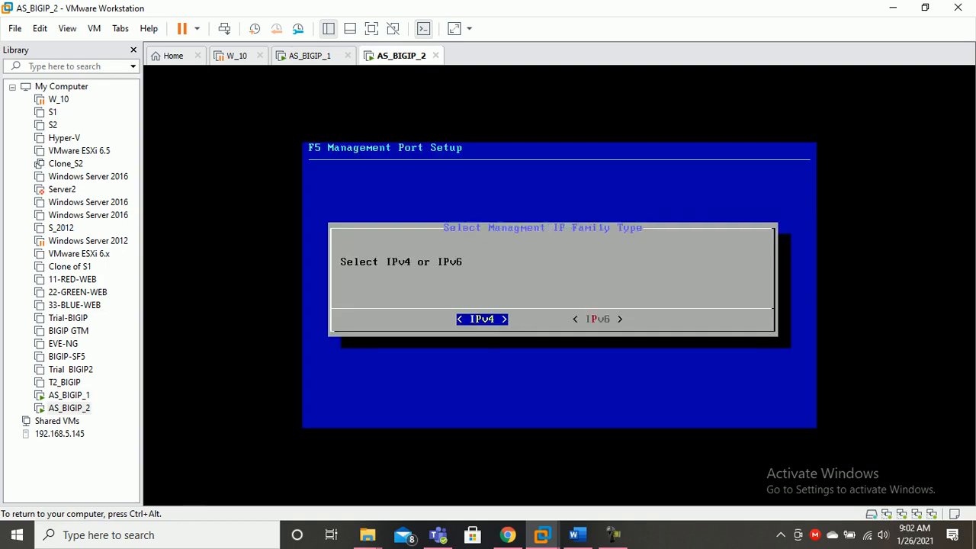
{"action": "key", "text": "Return"}
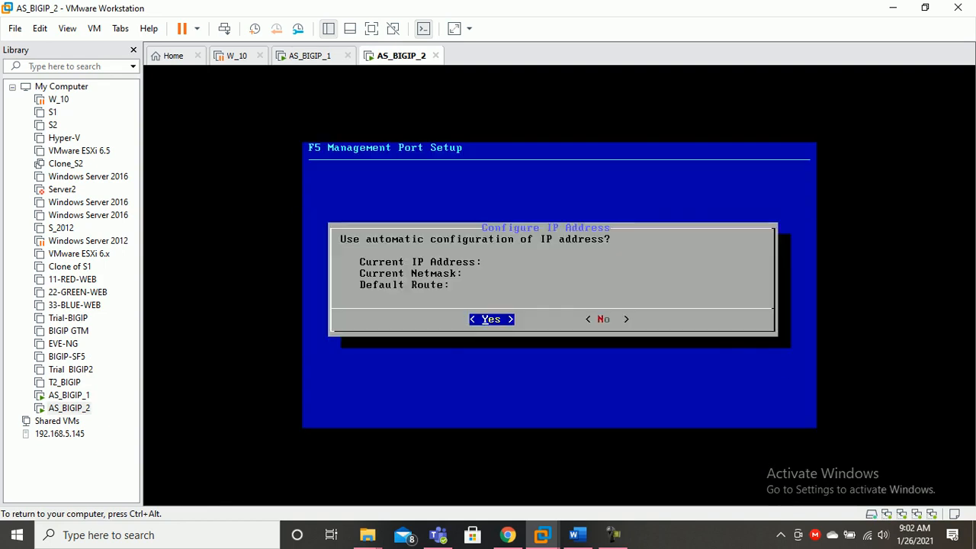
{"action": "key", "text": "Tab"}
{"action": "key", "text": "Return"}
{"action": "type", "text": "192.168.226."}
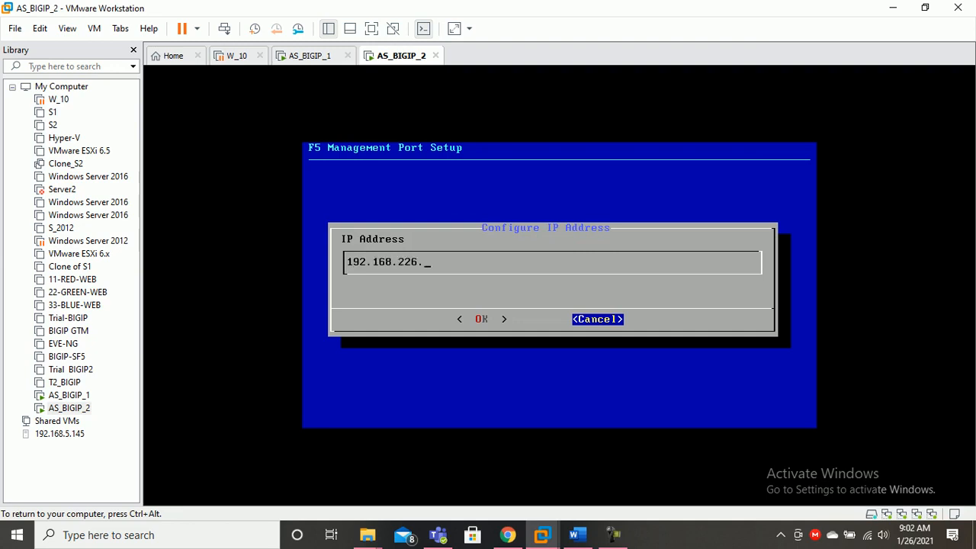
{"action": "type", "text": "20"}
{"action": "key", "text": "Tab"}
{"action": "key", "text": "Return"}
Accept netmask 255.255.255.0 and default route 192.168.226.1, then return to AS_BIGIP_1
{"action": "key", "text": "Left"}
{"action": "key", "text": "Return"}
{"action": "key", "text": "Right"}
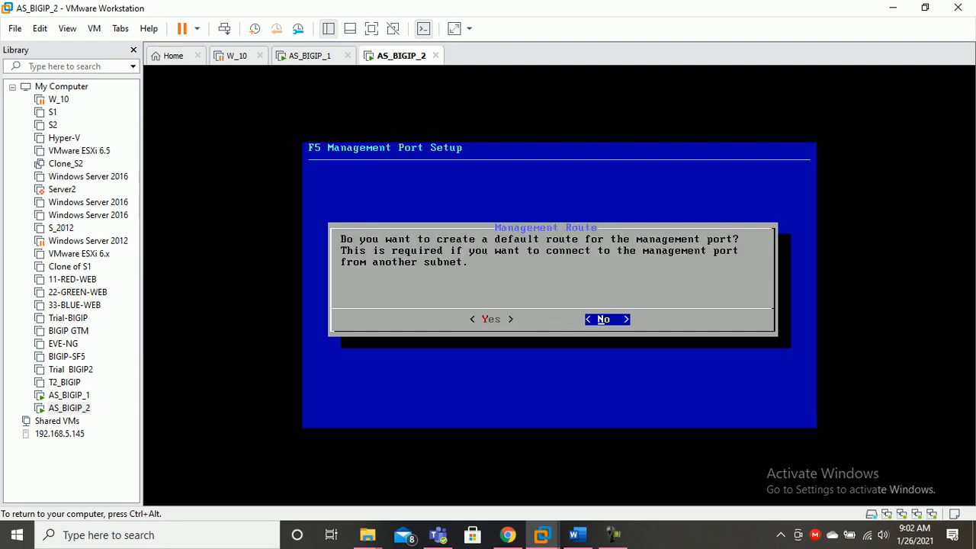
{"action": "key", "text": "Left"}
{"action": "key", "text": "Return"}
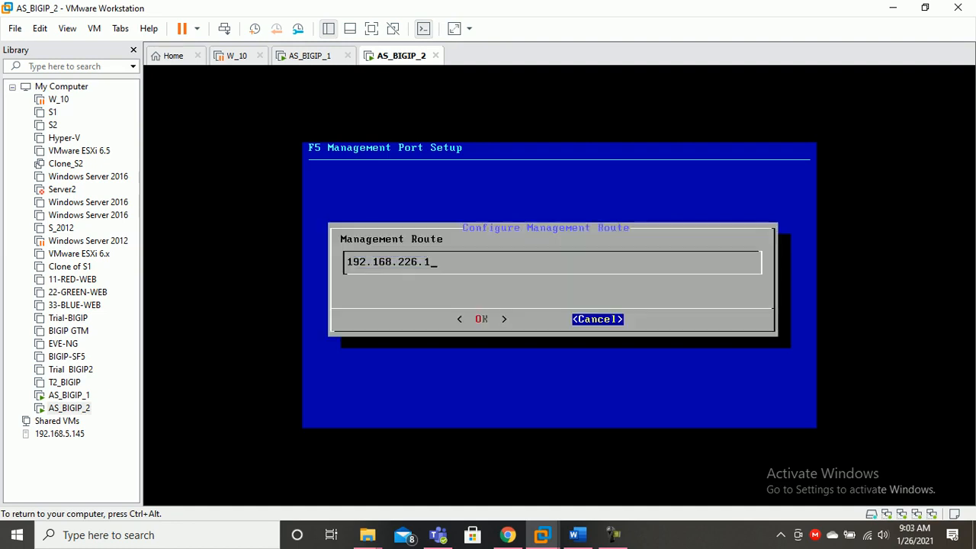
{"action": "key", "text": "Left"}
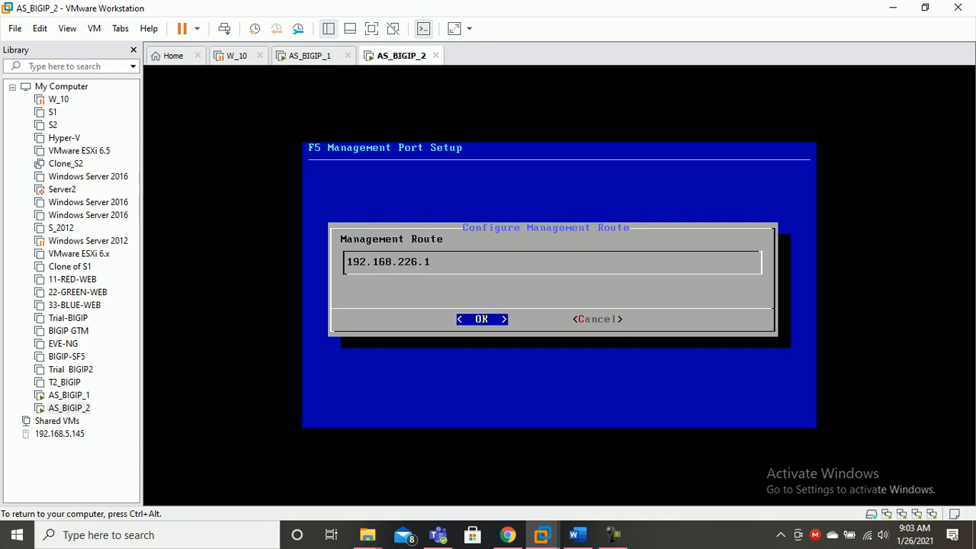
{"action": "key", "text": "Return"}
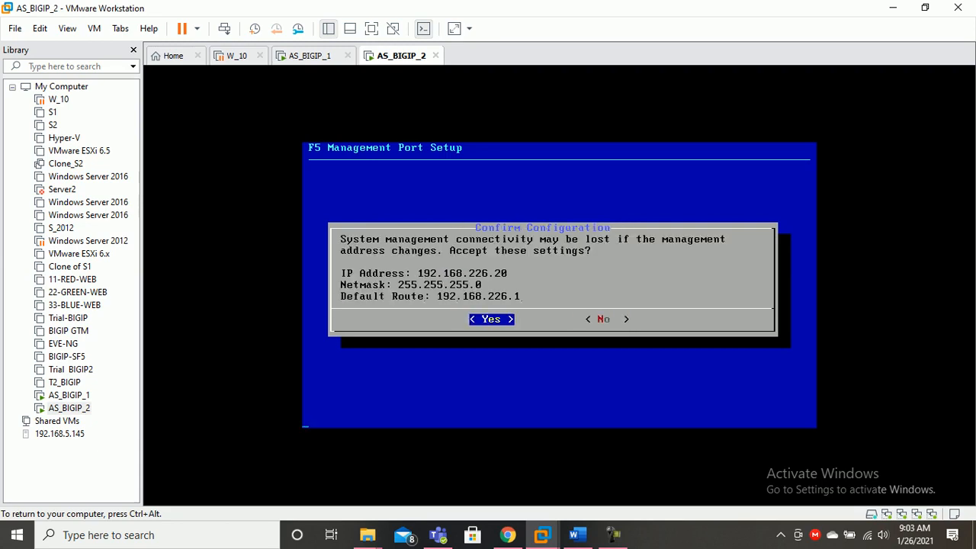
{"action": "key", "text": "ctrl+alt"}
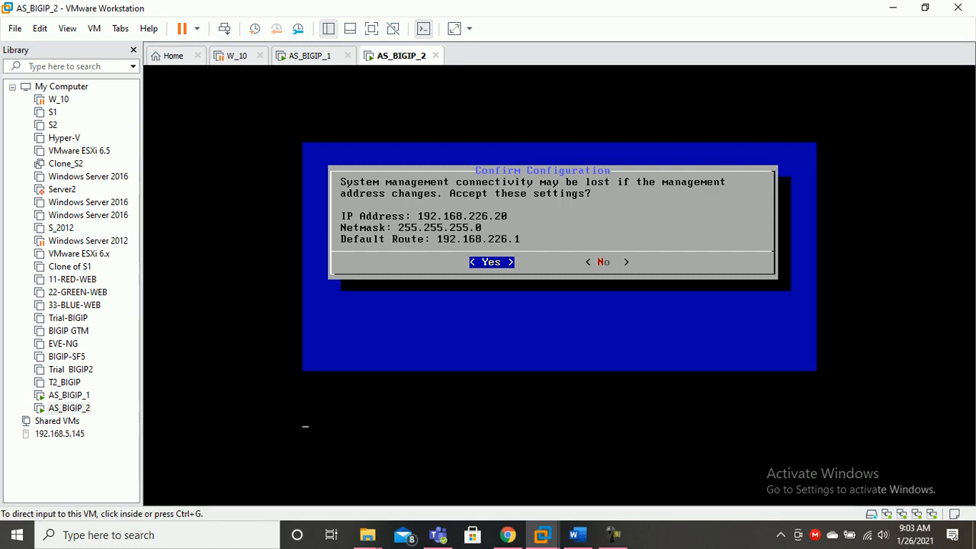
{"action": "left_click", "coordinate": [69, 395]}
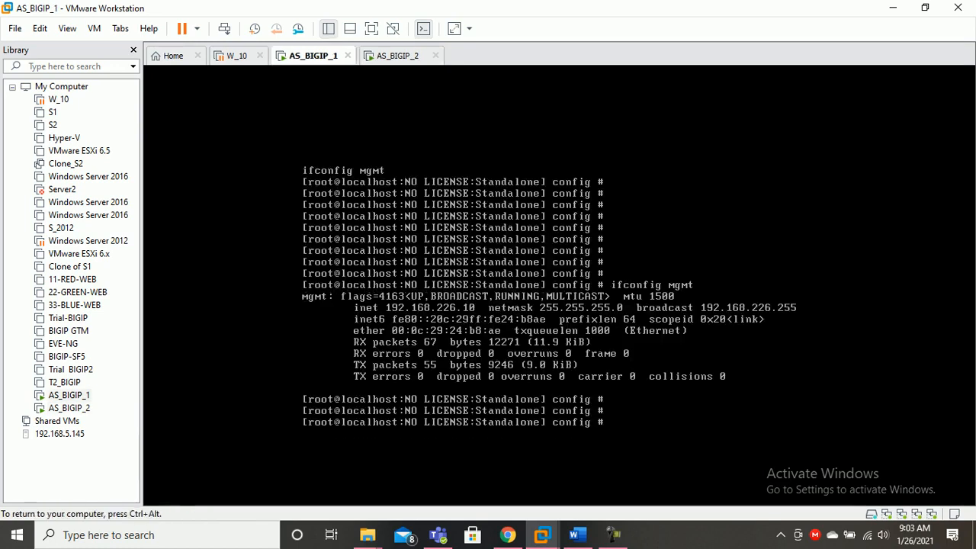
Check AS_BIGIP_2's management interface address with ifconfig mgmt
{"action": "key", "text": "Return"}
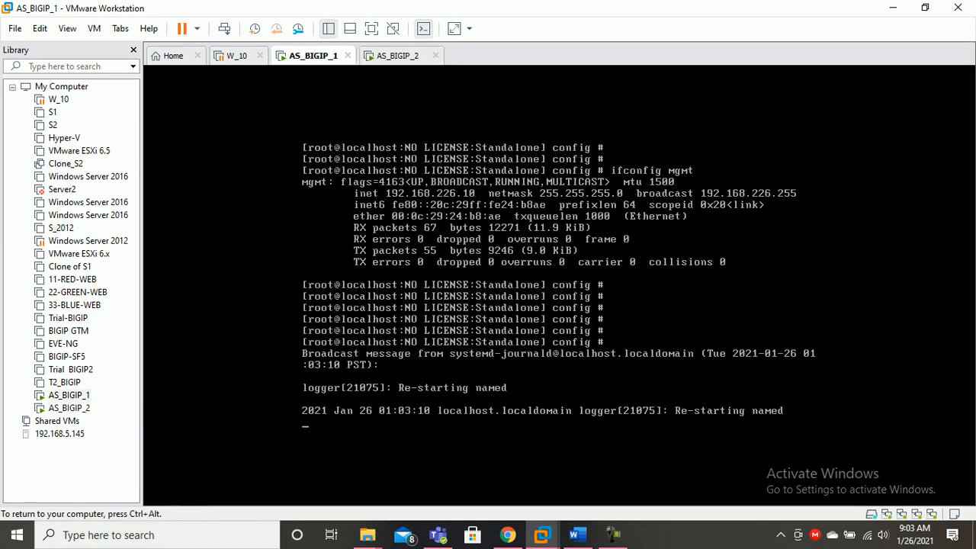
{"action": "key", "text": "ctrl+alt"}
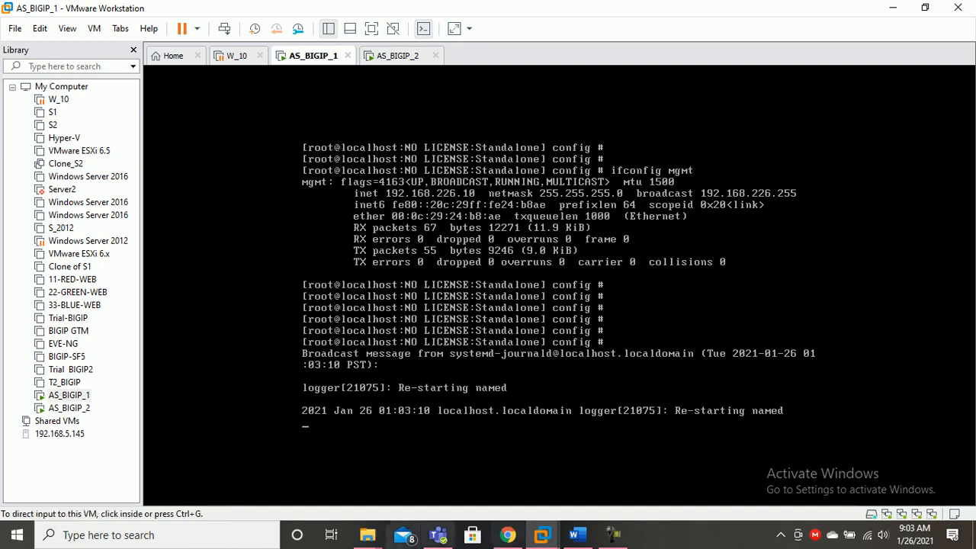
{"action": "key", "text": "ctrl+g"}
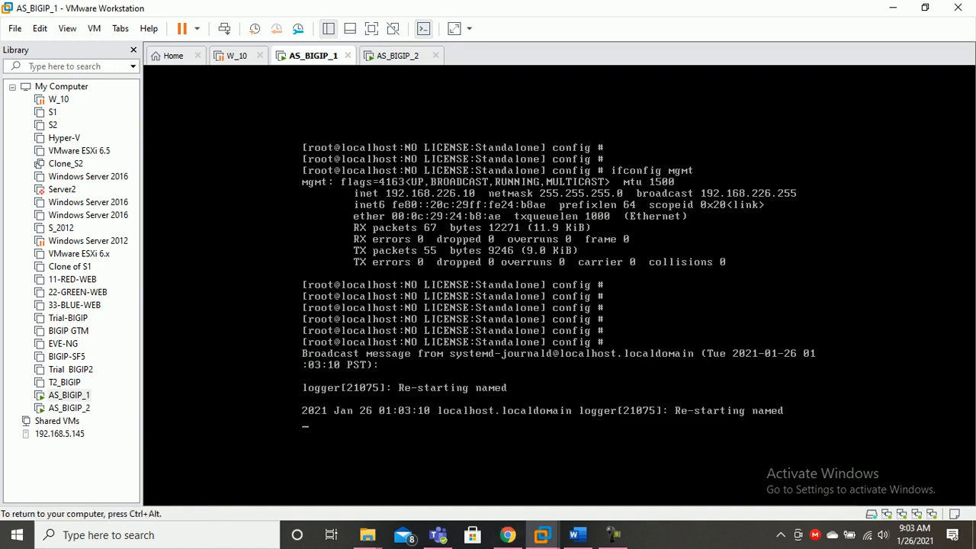
{"action": "key", "text": "ctrl+alt"}
{"action": "left_click", "coordinate": [398, 55]}
{"action": "key", "text": "ctrl+g"}
{"action": "key", "text": "Return"}
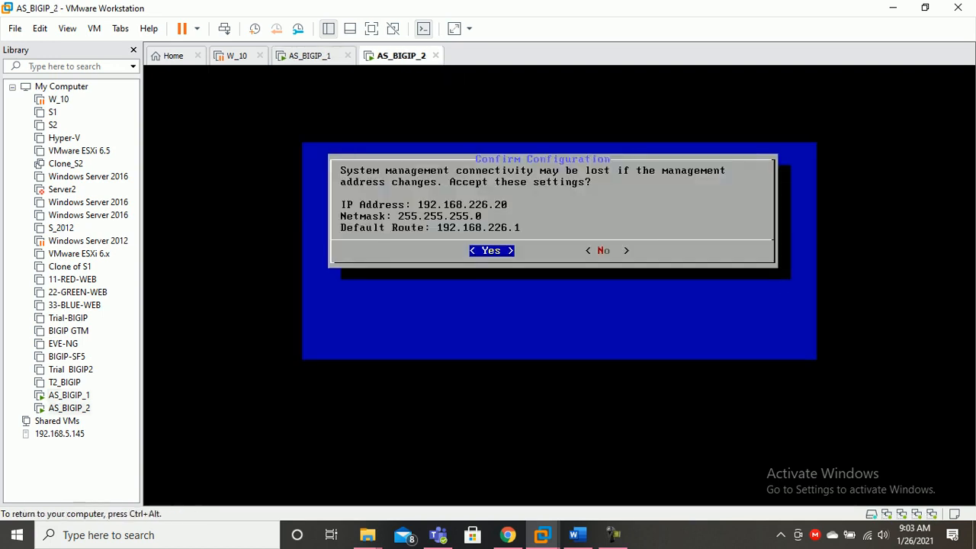
{"action": "type", "text": "ifconf"}
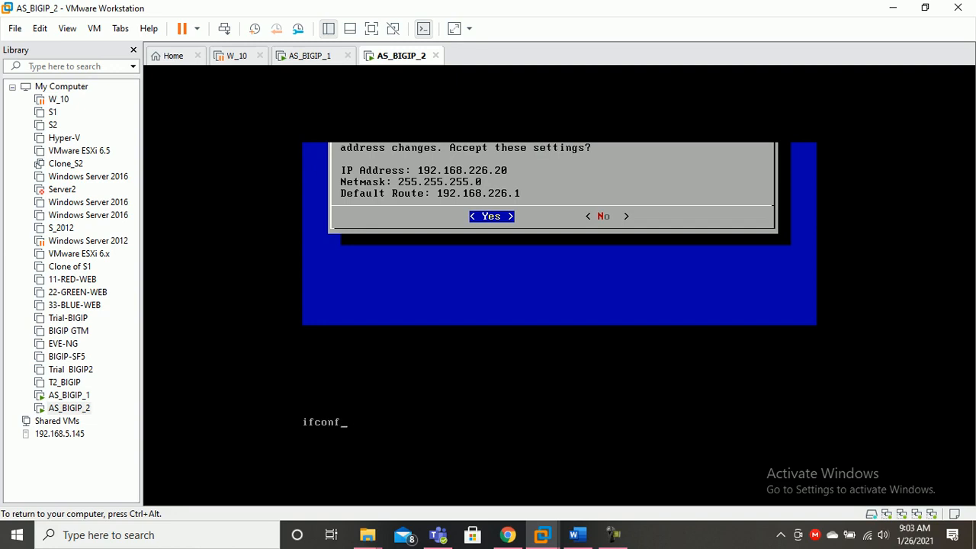
{"action": "type", "text": "ig mgmt"}
{"action": "key", "text": "Return"}
Switch to Chrome and get ready to enter a BIG-IP address
{"action": "key", "text": "ctrl+alt"}
{"action": "left_click", "coordinate": [507, 535]}
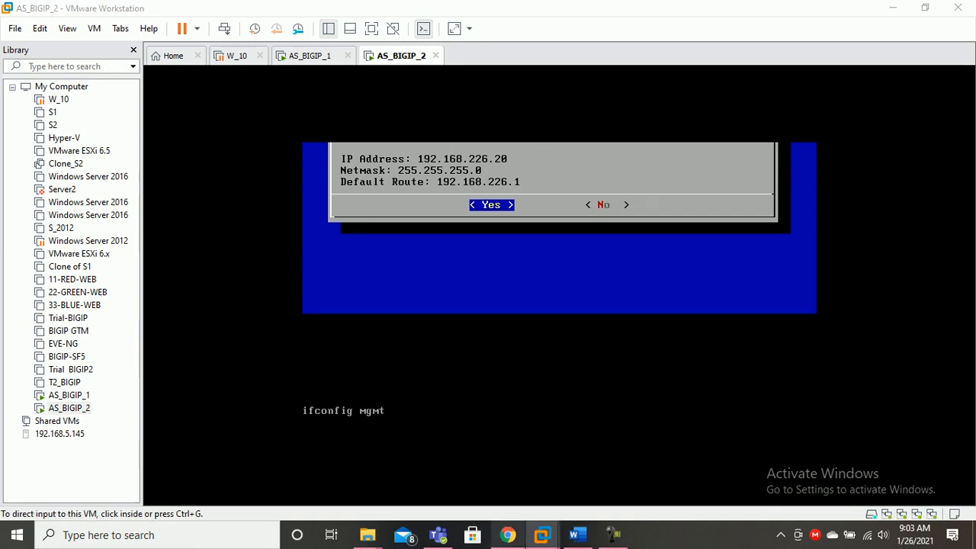
{"action": "key", "text": "ctrl+l"}
{"action": "type", "text": "https://192.168.226.12"}
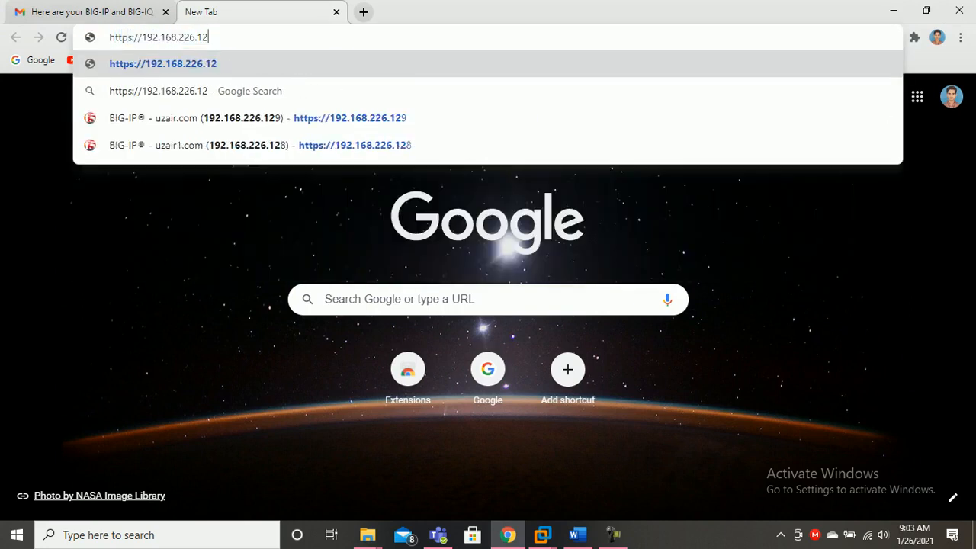
{"action": "key", "text": "BackSpace"}
{"action": "key", "text": "BackSpace"}
{"action": "type", "text": "10"}
{"action": "key", "text": "Return"}
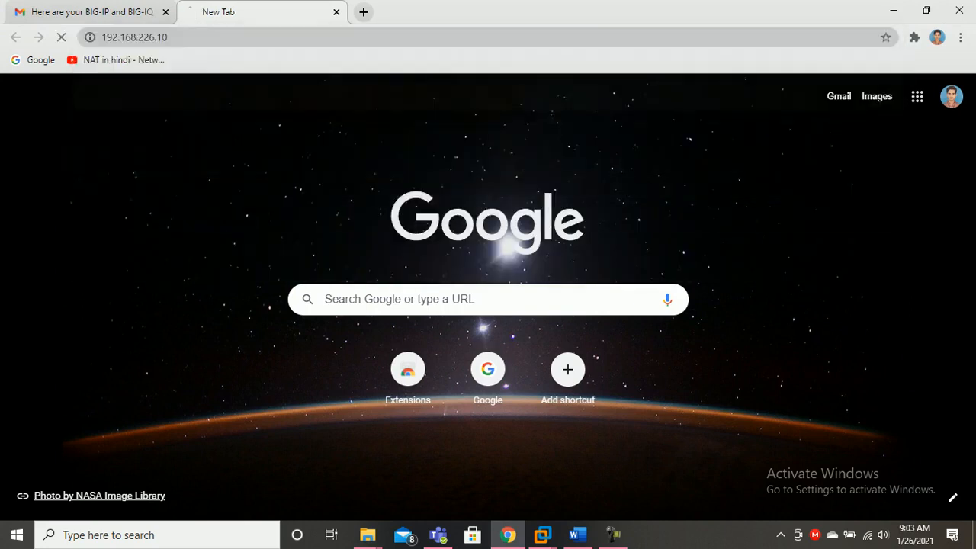
{"action": "left_click", "coordinate": [310, 405]}
{"action": "scroll", "coordinate": [340, 473], "scroll_direction": "down", "scroll_amount": 1}
{"action": "left_click", "coordinate": [339, 474]}
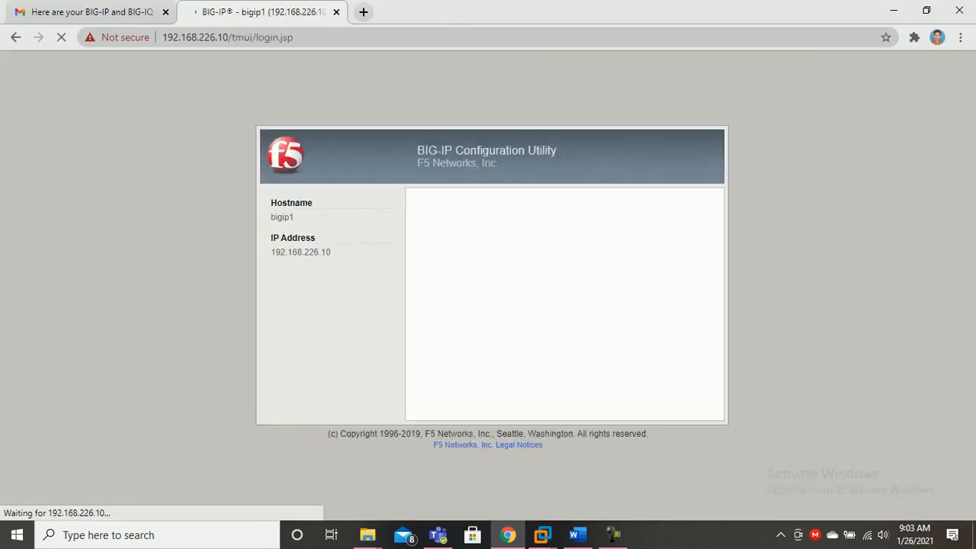
{"action": "type", "text": "https://192.168.226.1"}
{"action": "key", "text": "Delete"}
{"action": "key", "text": "BackSpace"}
{"action": "type", "text": "20"}
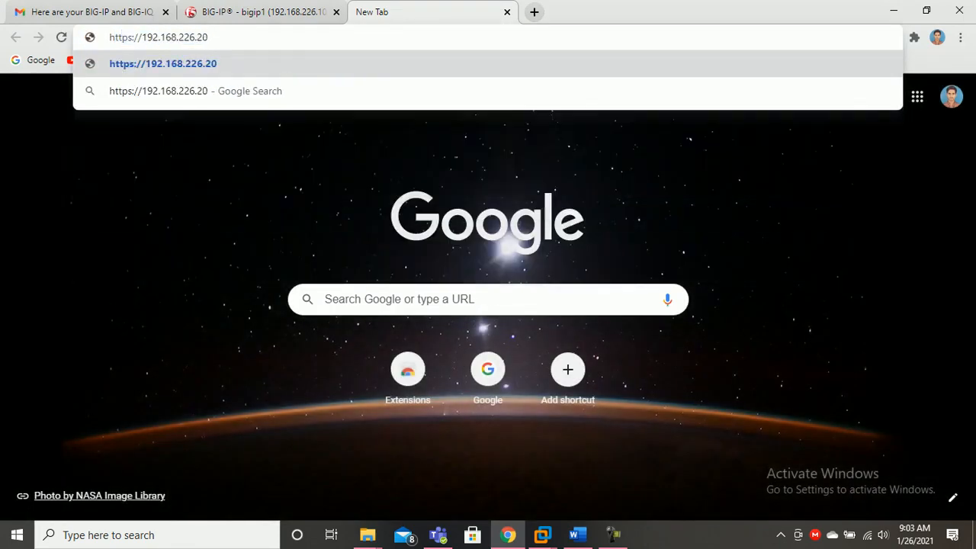
{"action": "key", "text": "Return"}
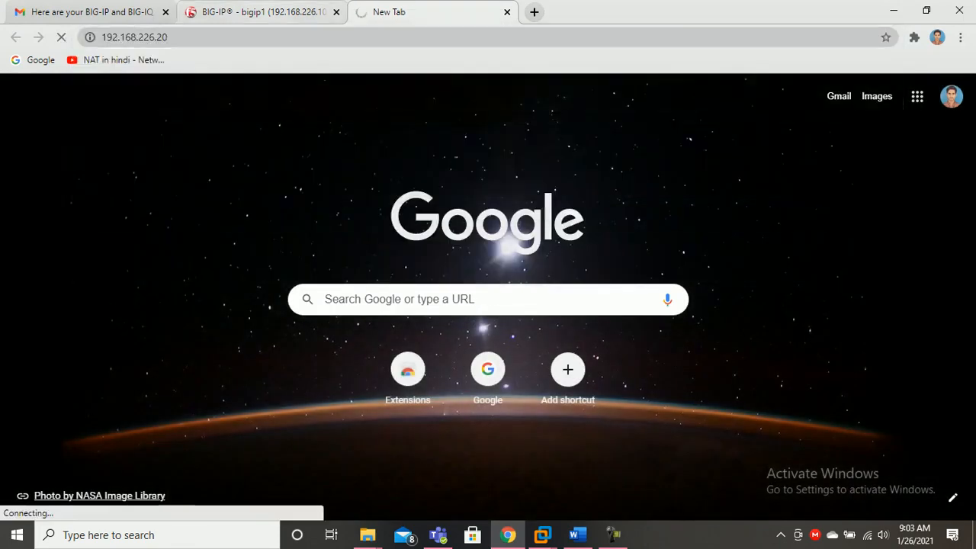
Log in to the 192.168.226.10 Configuration Utility as admin with the account password
{"action": "left_click", "coordinate": [259, 12]}
{"action": "type", "text": "admin"}
{"action": "key", "text": "Tab"}
{"action": "type", "text": "•••••••"}
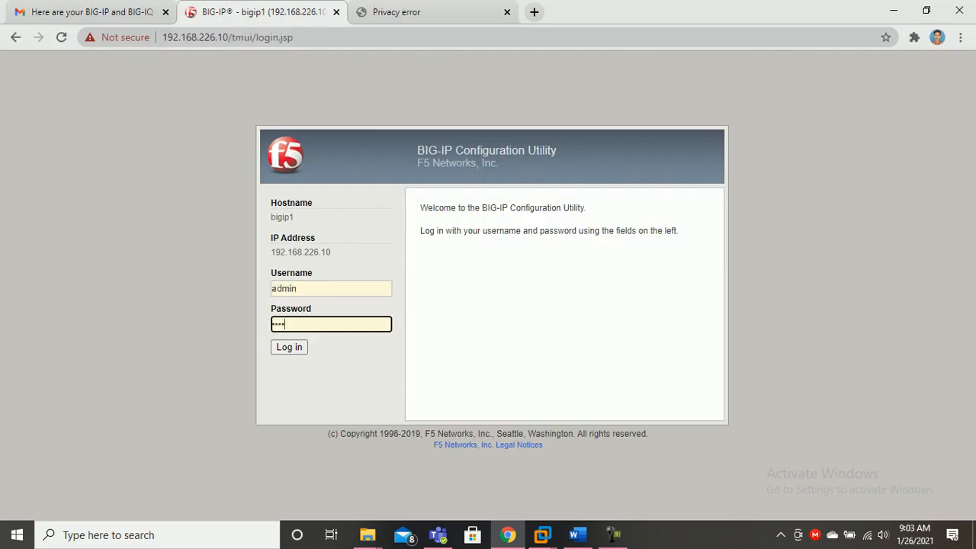
{"action": "key", "text": "BackSpace"}
{"action": "key", "text": "BackSpace"}
{"action": "key", "text": "BackSpace"}
{"action": "key", "text": "BackSpace"}
{"action": "key", "text": "BackSpace"}
{"action": "key", "text": "BackSpace"}
{"action": "type", "text": "••••••••"}
{"action": "key", "text": "Return"}
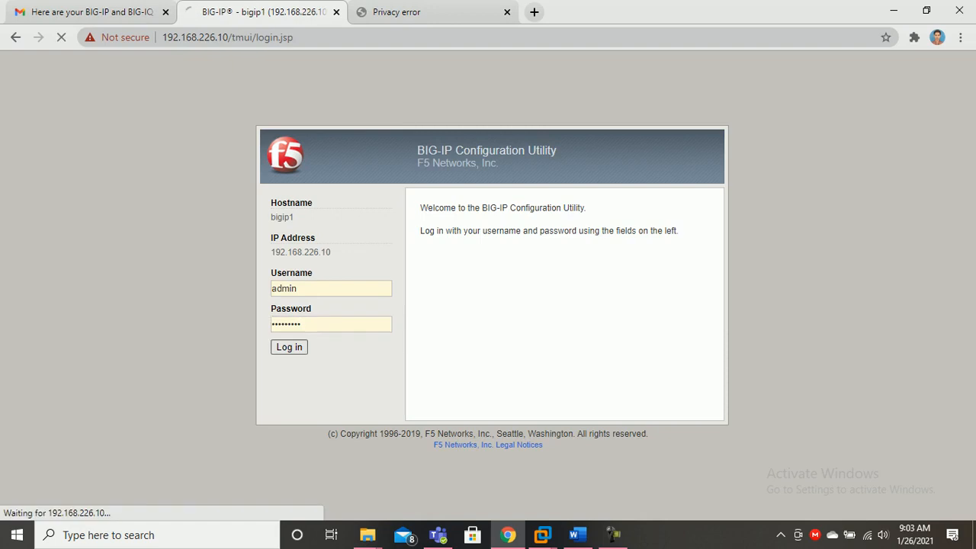
Bypass the certificate warning for 192.168.226.20, then return to the .10 password-change form
{"action": "key", "text": "ctrl+Tab"}
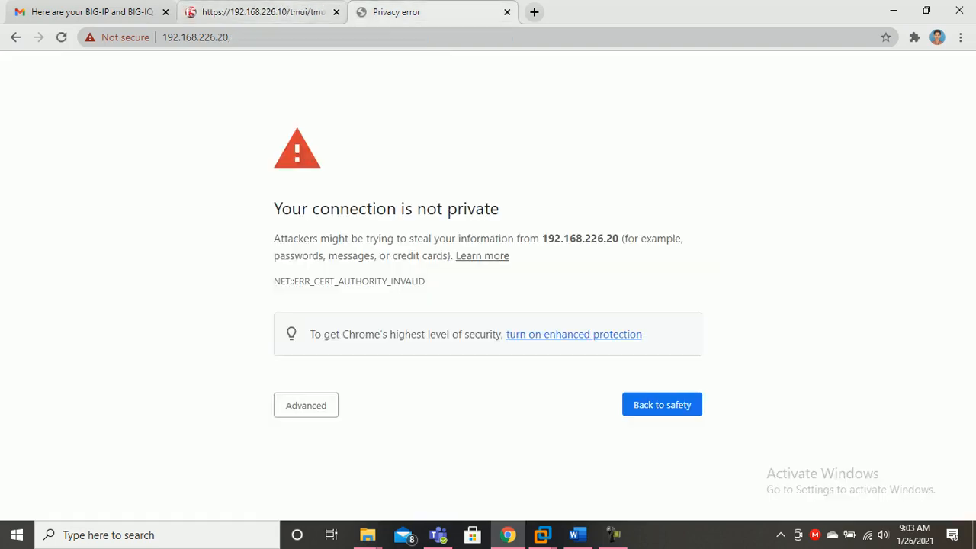
{"action": "left_click", "coordinate": [306, 405]}
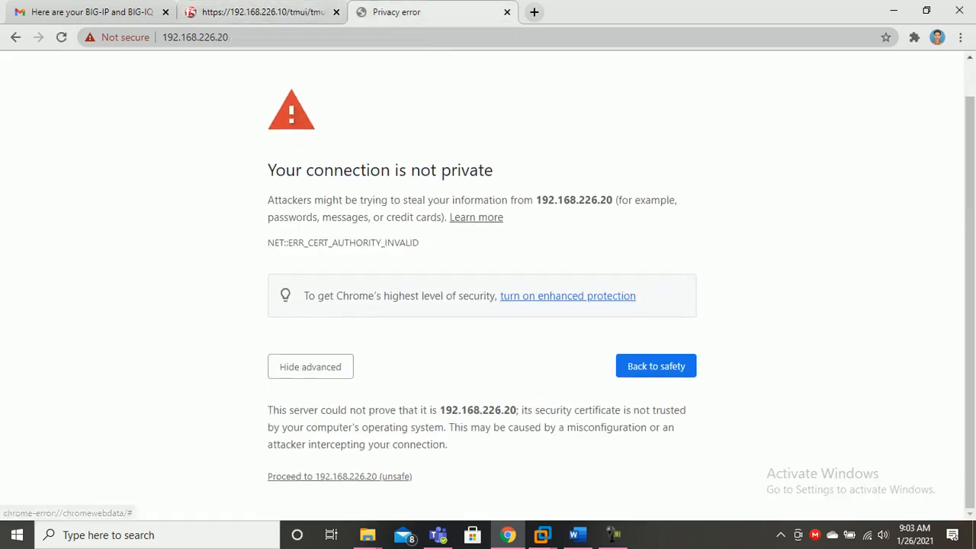
{"action": "left_click", "coordinate": [339, 476]}
{"action": "key", "text": "ctrl+shift+Tab"}
{"action": "left_click", "coordinate": [331, 265]}
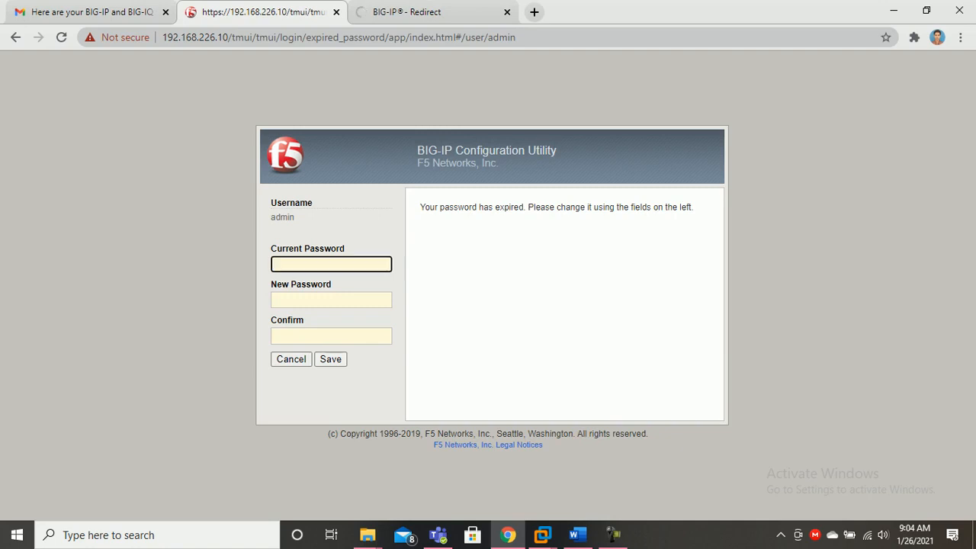
Enter the current, new and confirmed admin password on 192.168.226.10 and save
{"action": "type", "text": "adm••••••"}
{"action": "key", "text": "Tab"}
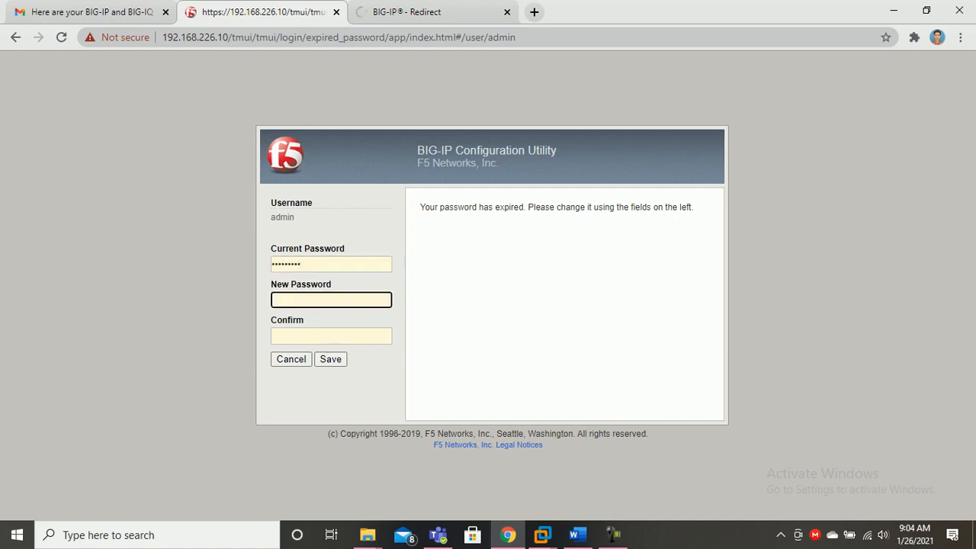
{"action": "type", "text": "•••••••••"}
{"action": "key", "text": "Tab"}
{"action": "type", "text": "•••••••••"}
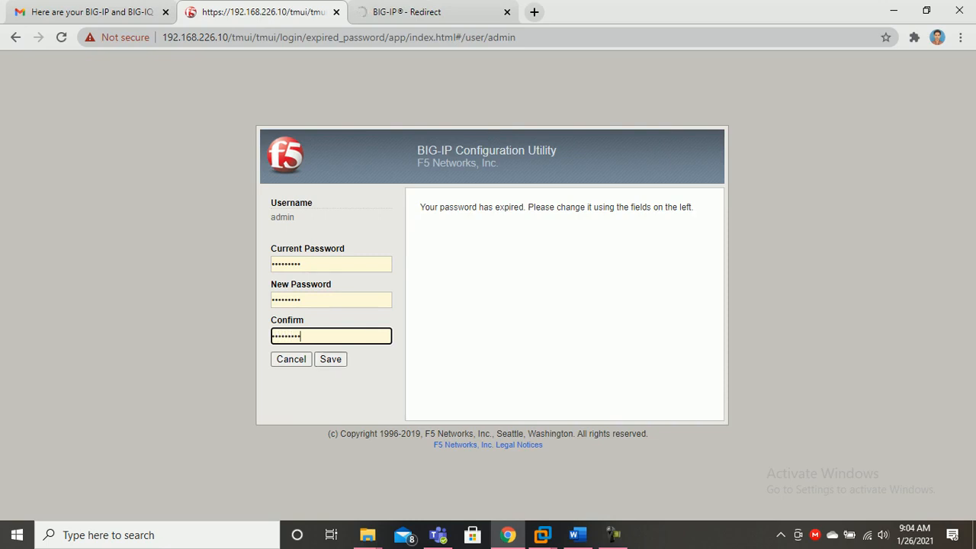
{"action": "left_click", "coordinate": [446, 12]}
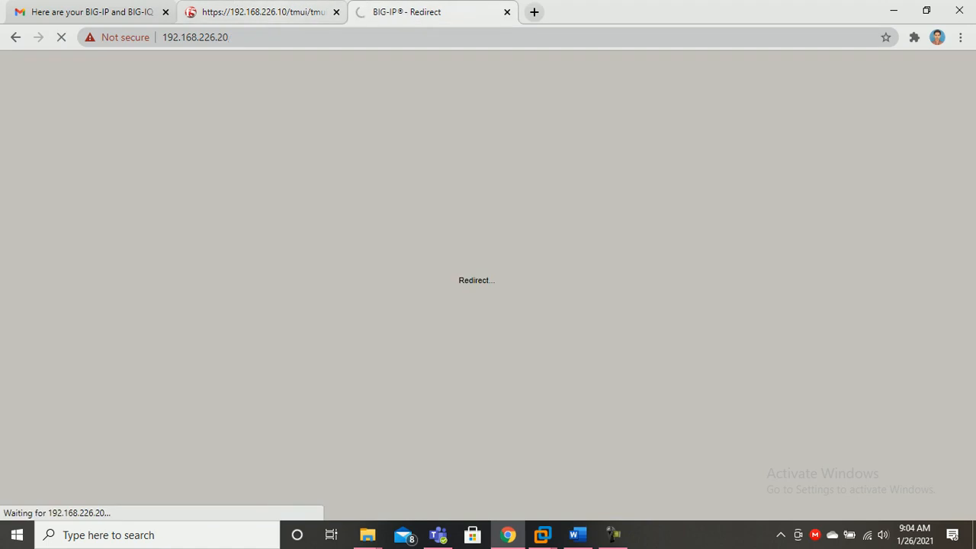
{"action": "left_click", "coordinate": [263, 12]}
{"action": "left_click", "coordinate": [331, 359]}
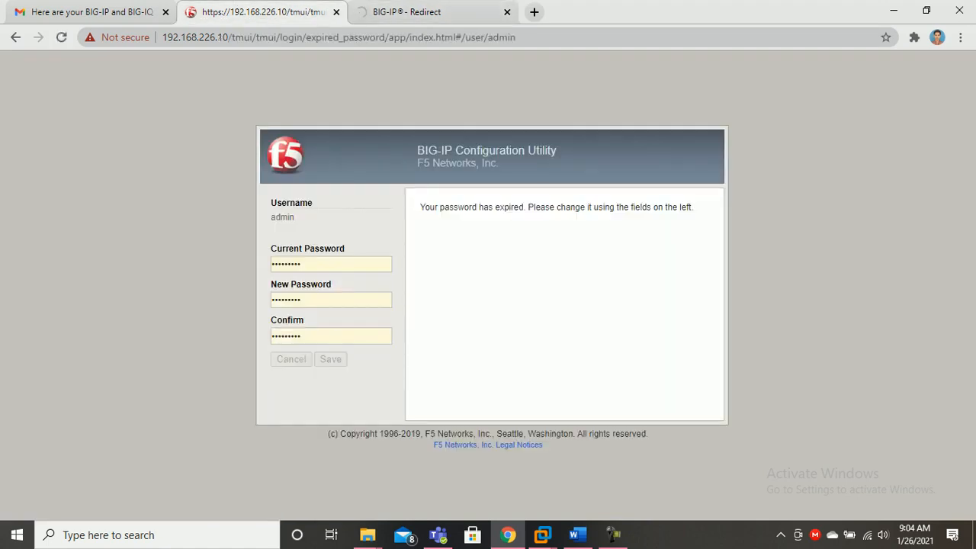
Enter the admin username and new password on the 192.168.226.10 login page
{"action": "left_click", "coordinate": [442, 12]}
{"action": "left_click", "coordinate": [263, 12]}
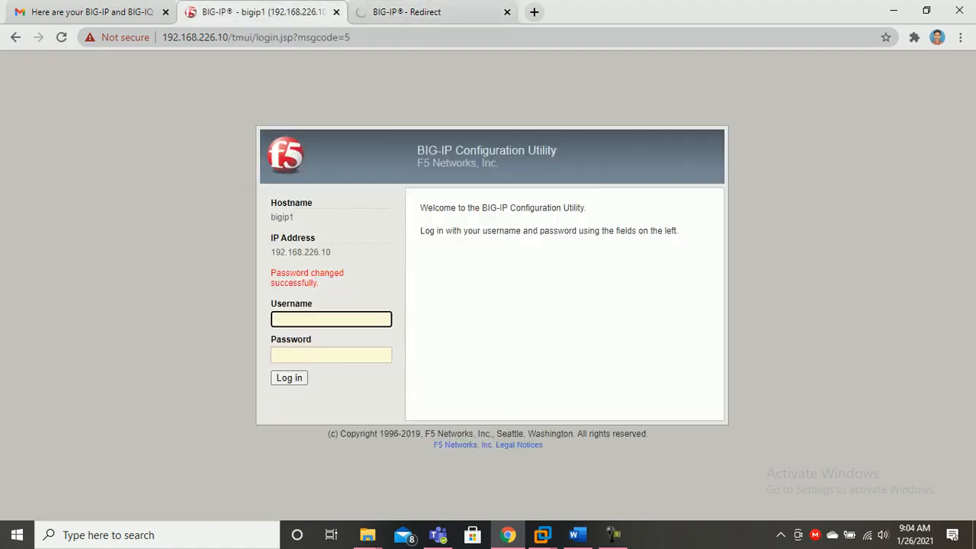
{"action": "type", "text": "admin"}
{"action": "key", "text": "Tab"}
{"action": "type", "text": "••••••••"}
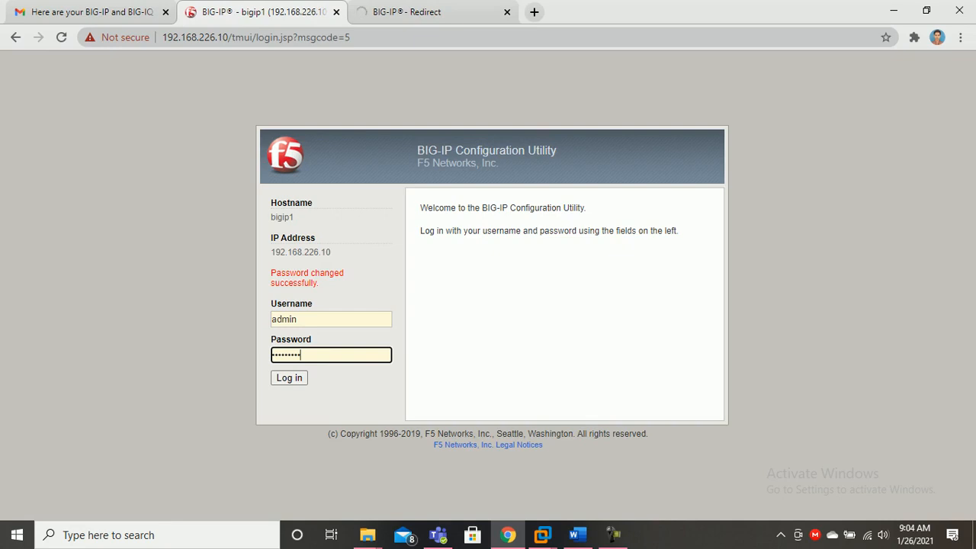
{"action": "key", "text": "ctrl+Tab"}
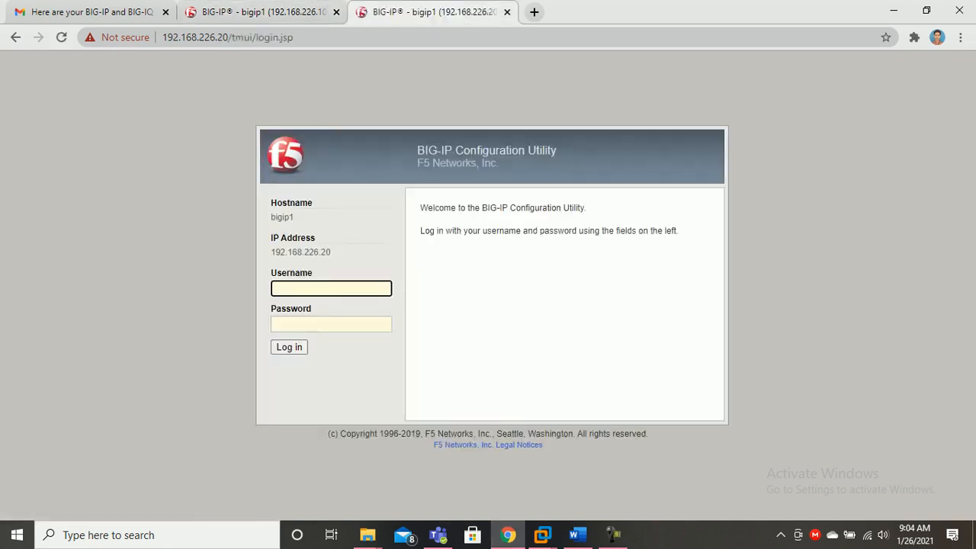
Log in to 192.168.226.20 as admin with the current password
{"action": "type", "text": "admin"}
{"action": "key", "text": "Tab"}
{"action": "type", "text": "password"}
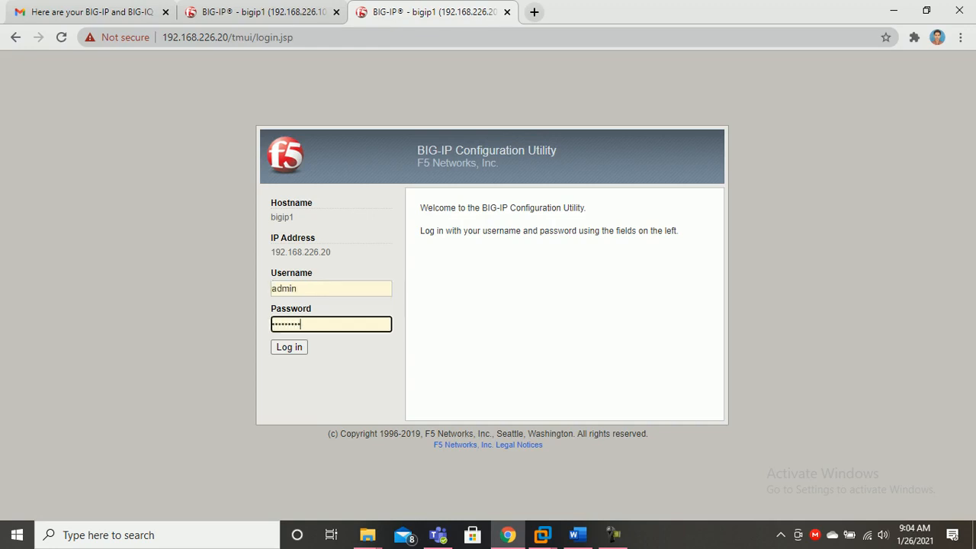
{"action": "key", "text": "Return"}
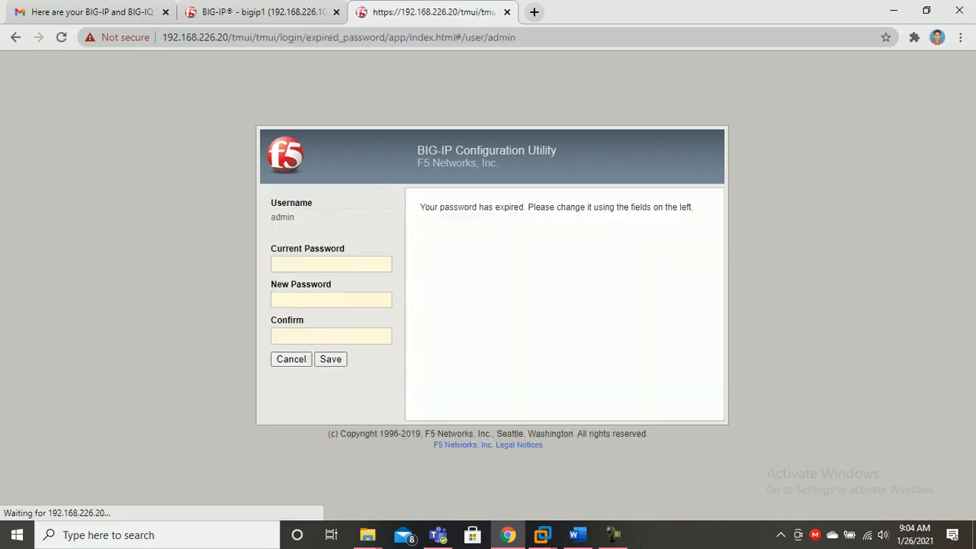
Fill in the current, new and confirmed admin password on 192.168.226.20 and save
{"action": "type", "text": "password"}
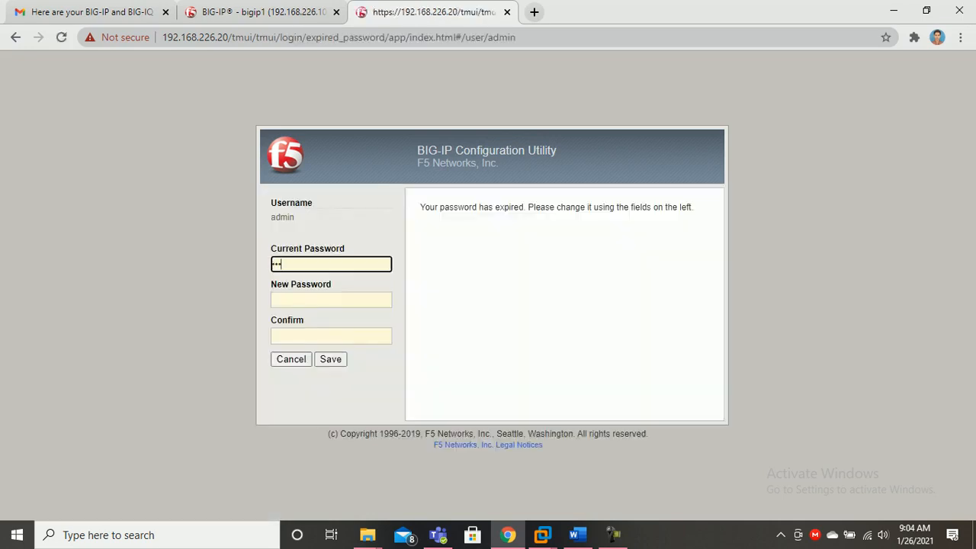
{"action": "type", "text": "d"}
{"action": "key", "text": "Tab"}
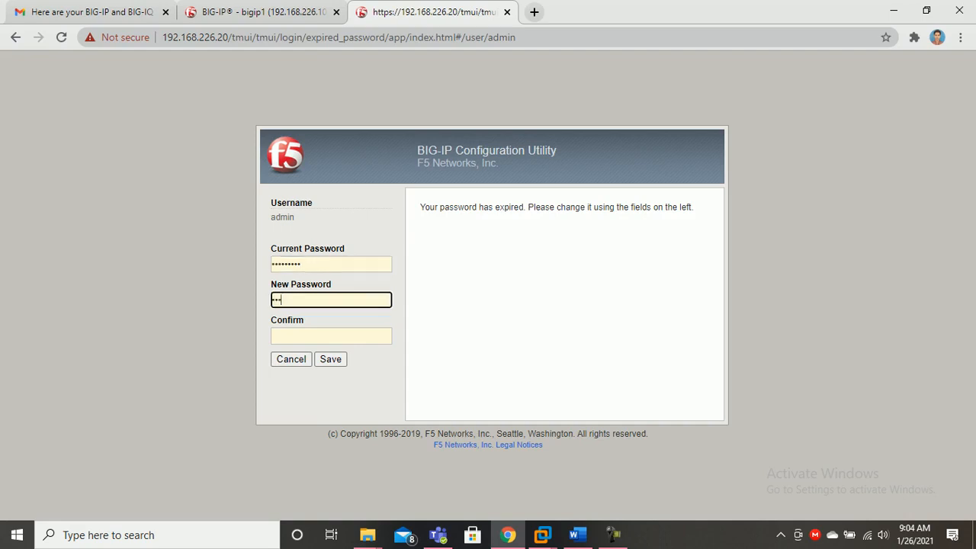
{"action": "type", "text": "•••••••••"}
{"action": "key", "text": "Tab"}
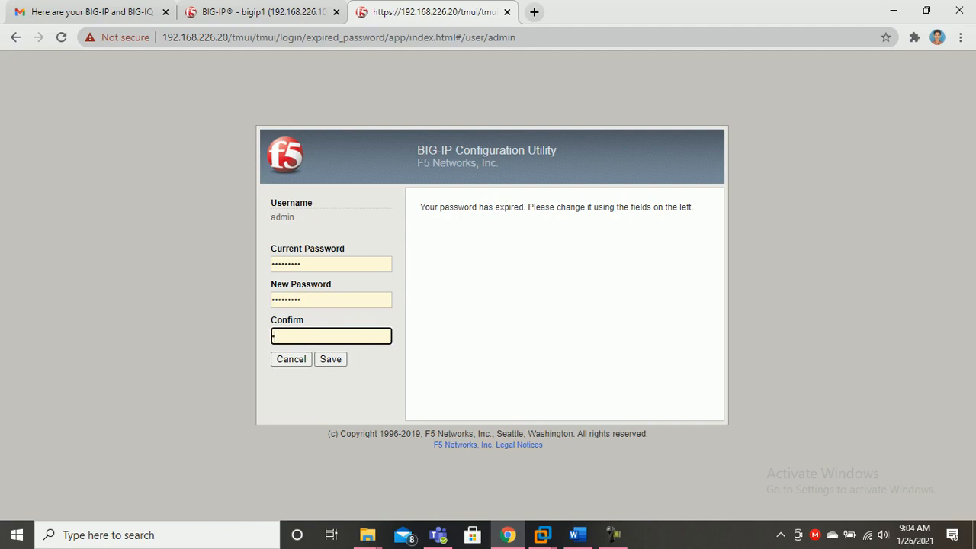
{"action": "type", "text": "•••••••••"}
{"action": "key", "text": "Tab"}
Log in to both the 192.168.226.10 and 192.168.226.20 units as admin
{"action": "key", "text": "Tab"}
{"action": "key", "text": "Return"}
{"action": "type", "text": "admin"}
{"action": "key", "text": "Tab"}
{"action": "type", "text": "•••••••••"}
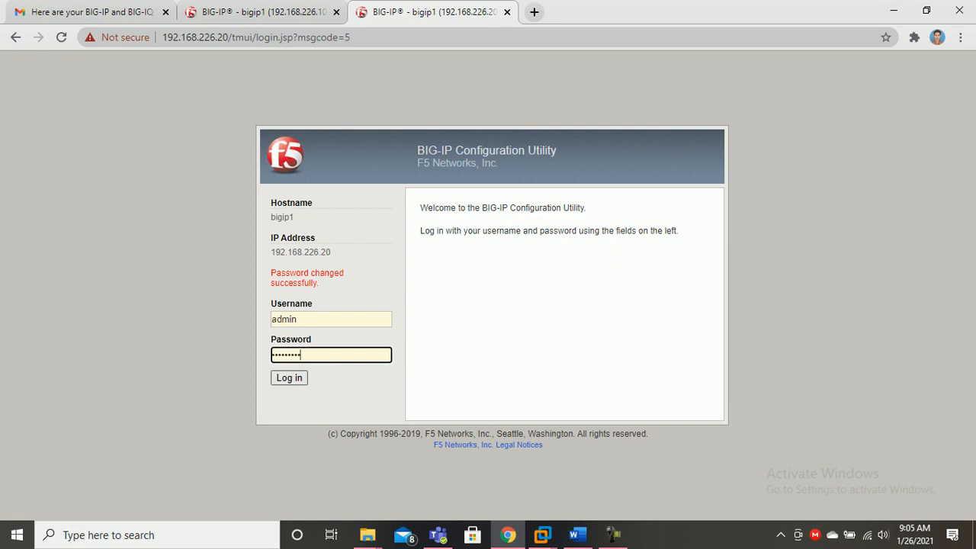
{"action": "left_click", "coordinate": [276, 13]}
{"action": "key", "text": "Return"}
{"action": "key", "text": "ctrl+Tab"}
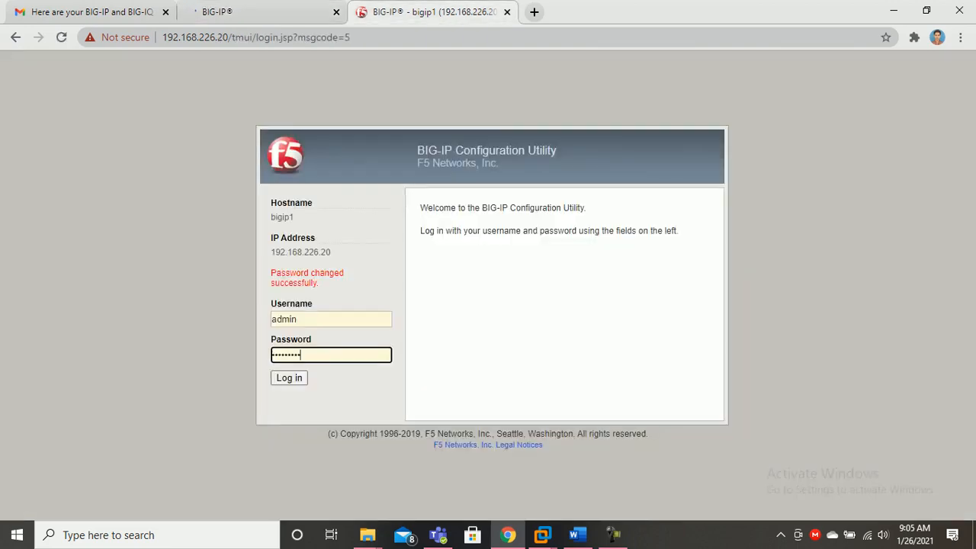
{"action": "key", "text": "Return"}
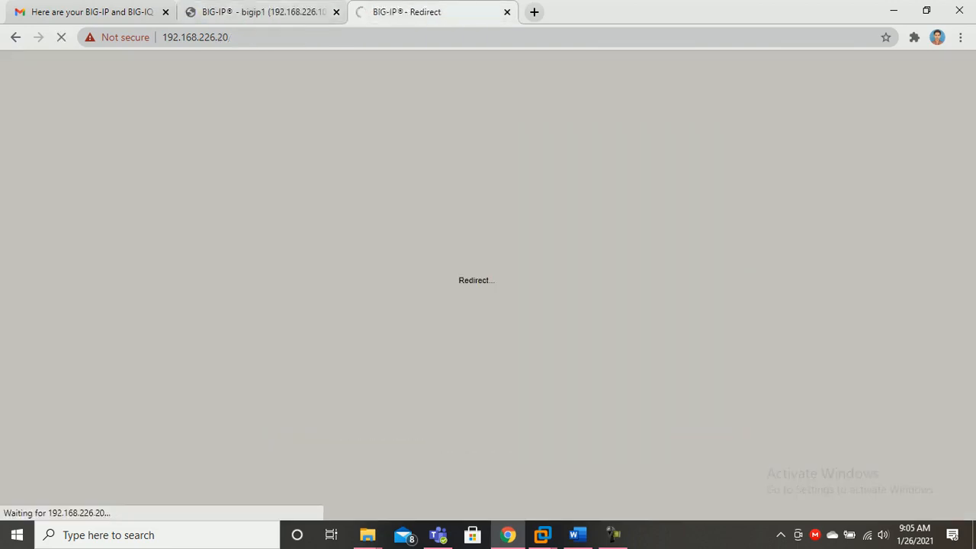
License the first BIG-IP with a trial key from the e-mail, using Manual activation
{"action": "key", "text": "ctrl+shift+Tab"}
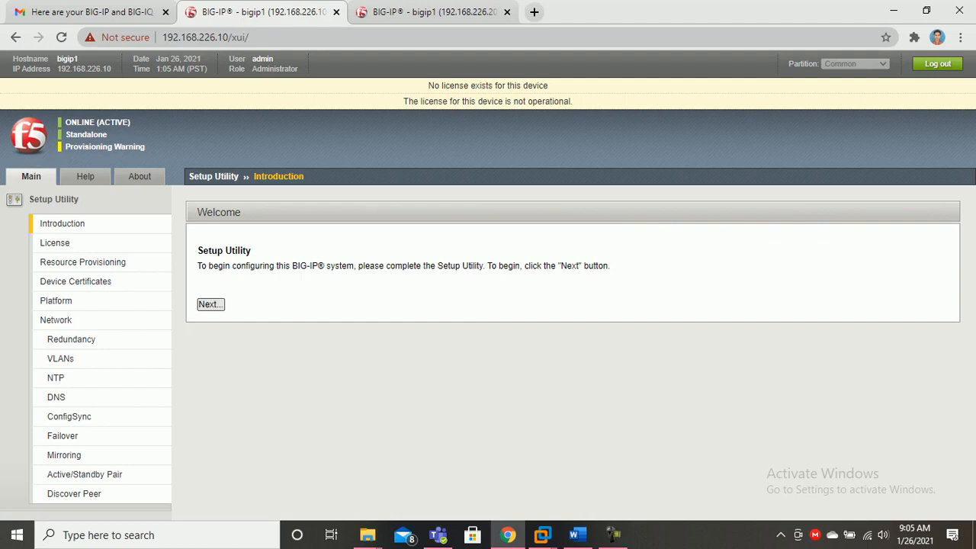
{"action": "key", "text": "Return"}
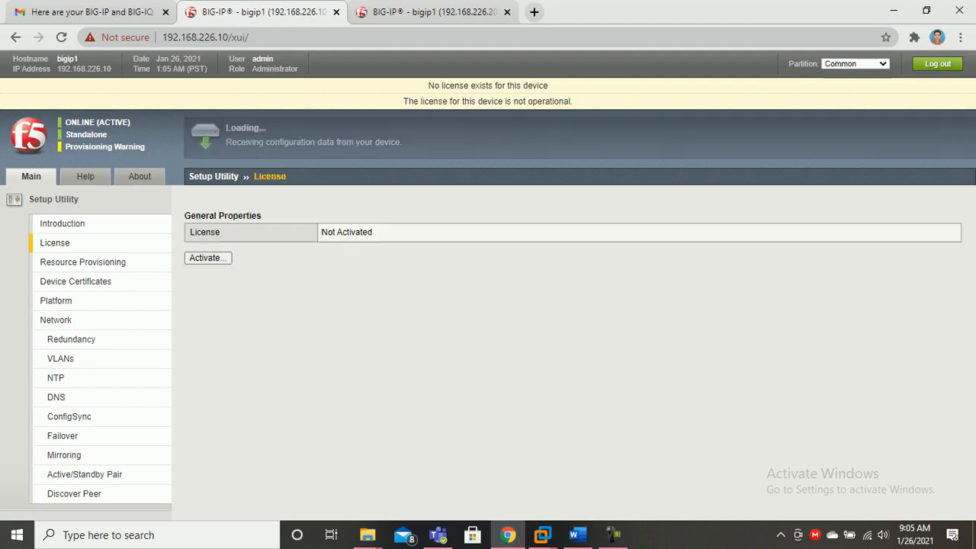
{"action": "left_click", "coordinate": [208, 258]}
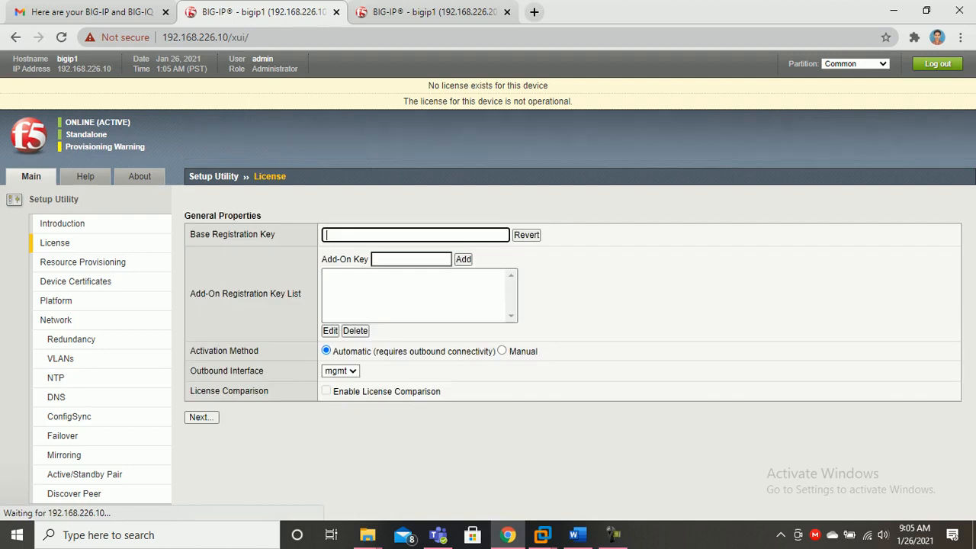
{"action": "left_click", "coordinate": [91, 12]}
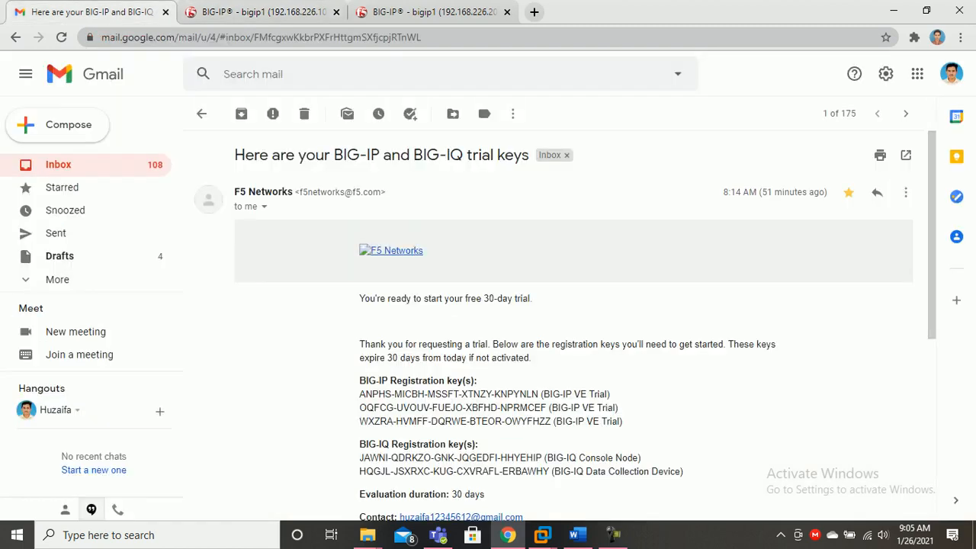
{"action": "left_click_drag", "start_coordinate": [359, 394], "coordinate": [538, 394]}
{"action": "right_click", "coordinate": [538, 394]}
{"action": "left_click", "coordinate": [555, 403]}
{"action": "left_click", "coordinate": [259, 12]}
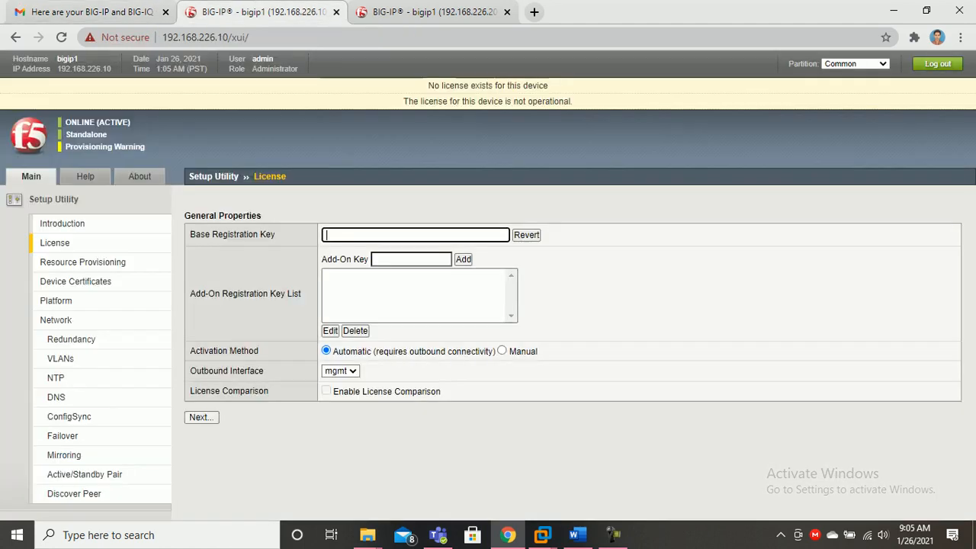
{"action": "key", "text": "ctrl+v"}
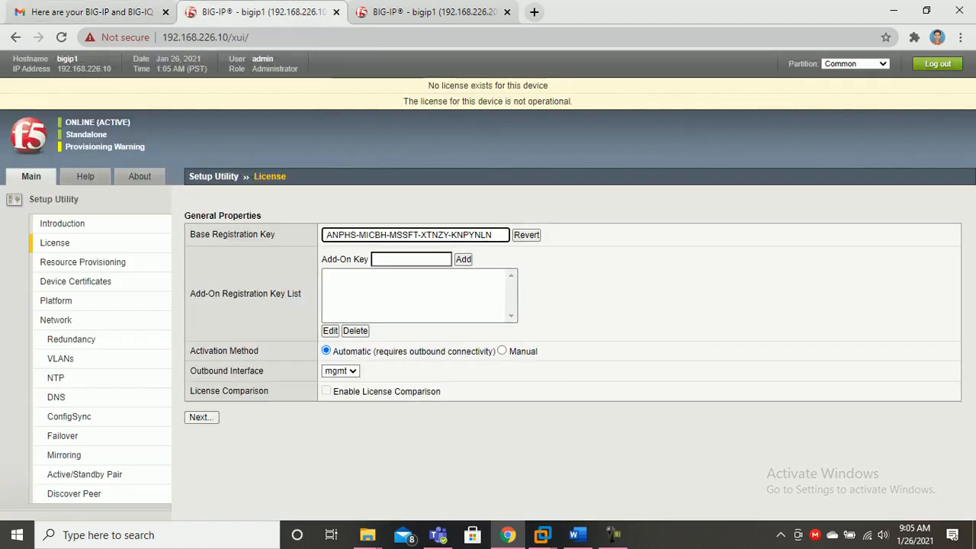
{"action": "left_click", "coordinate": [502, 351]}
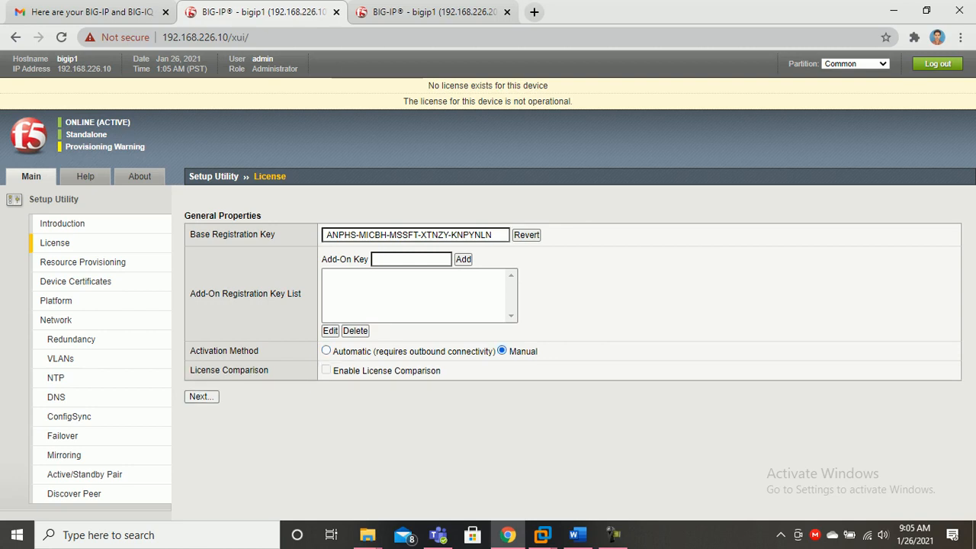
{"action": "left_click", "coordinate": [202, 397]}
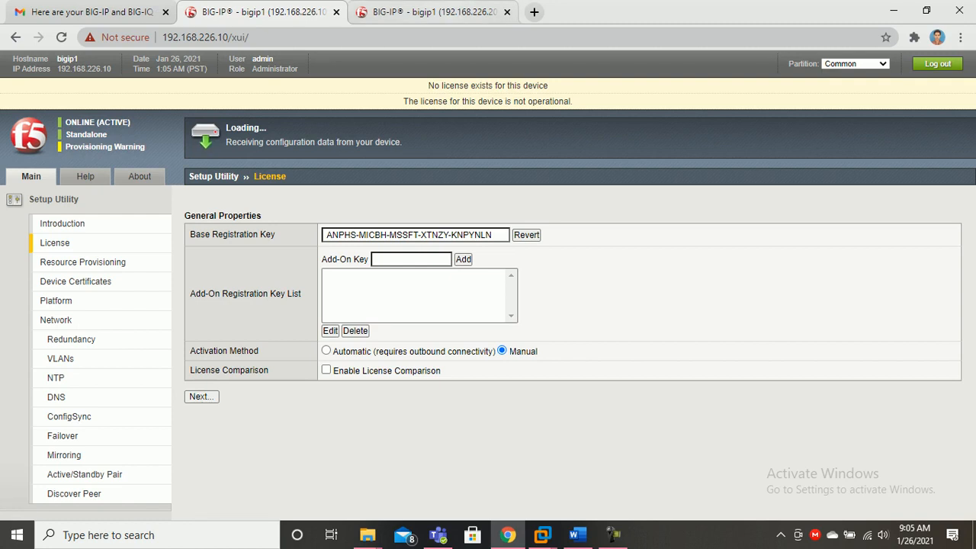
License the second BIG-IP with its own trial key via Manual activation, then select the first dossier
{"action": "left_click", "coordinate": [427, 11]}
{"action": "left_click", "coordinate": [211, 303]}
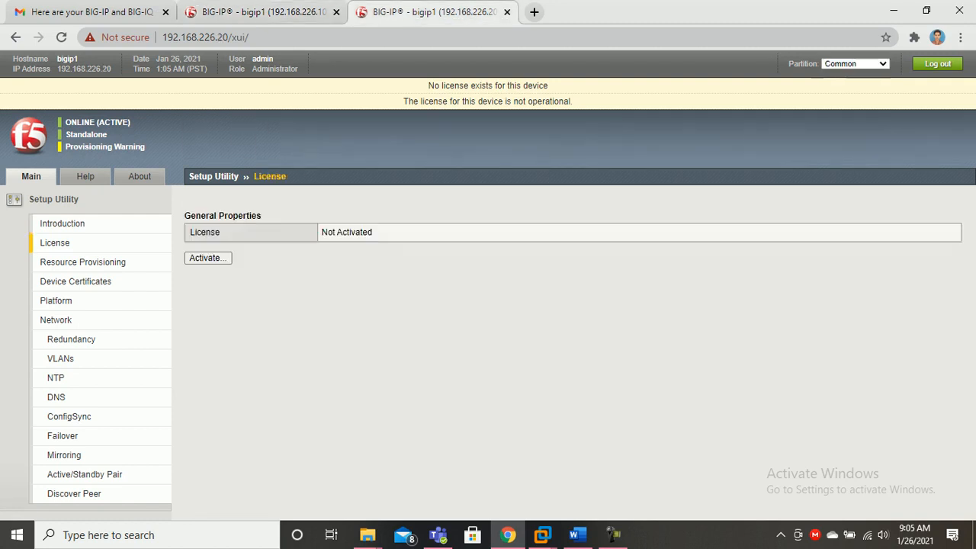
{"action": "left_click", "coordinate": [207, 257]}
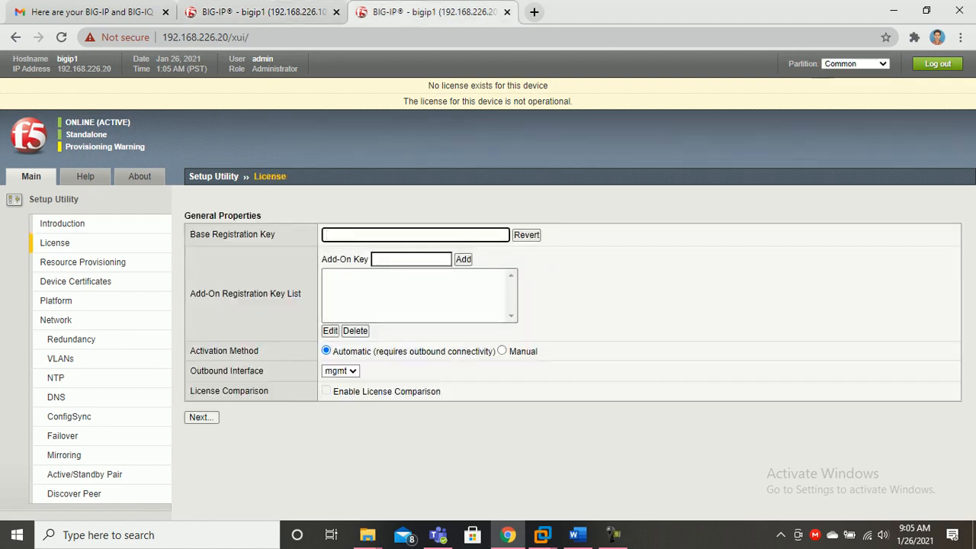
{"action": "key", "text": "ctrl+1"}
{"action": "left_click_drag", "start_coordinate": [359, 407], "coordinate": [546, 407]}
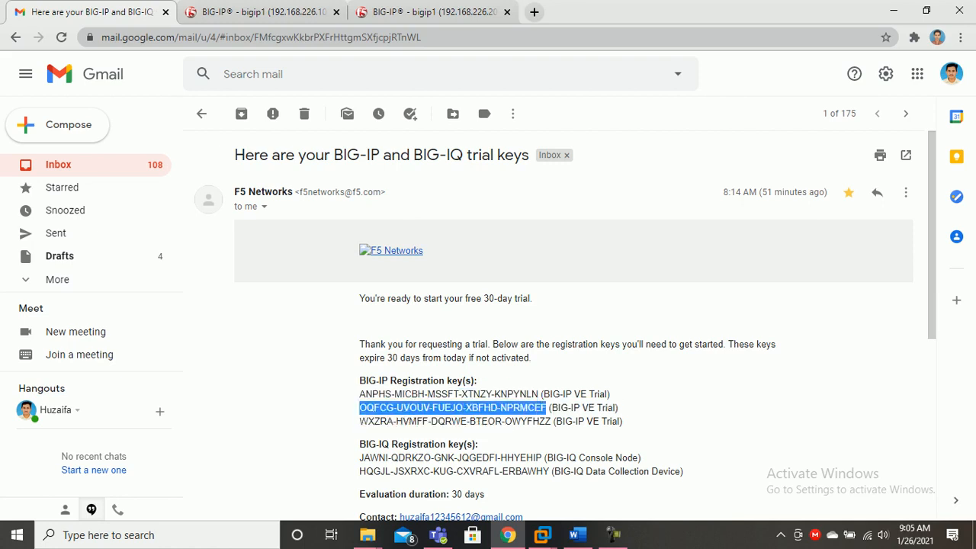
{"action": "right_click", "coordinate": [543, 407]}
{"action": "left_click", "coordinate": [579, 416]}
{"action": "left_click", "coordinate": [430, 11]}
{"action": "key", "text": "ctrl+v"}
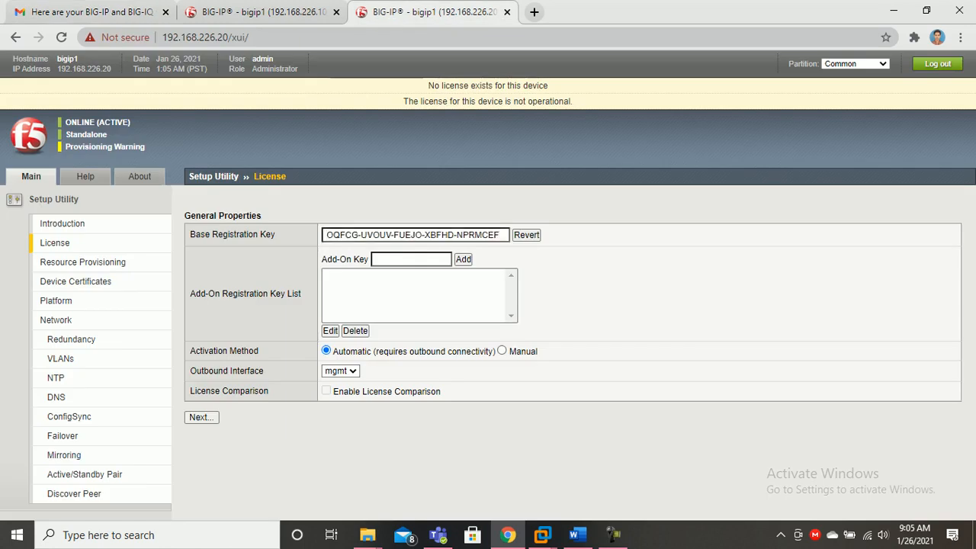
{"action": "left_click", "coordinate": [502, 350]}
{"action": "left_click", "coordinate": [201, 397]}
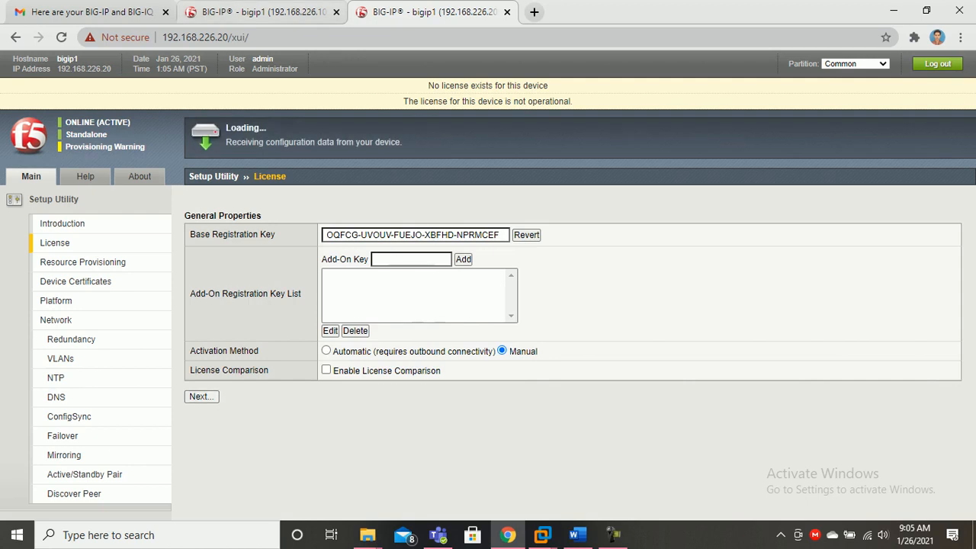
{"action": "key", "text": "ctrl+shift+Tab"}
{"action": "key", "text": "Tab"}
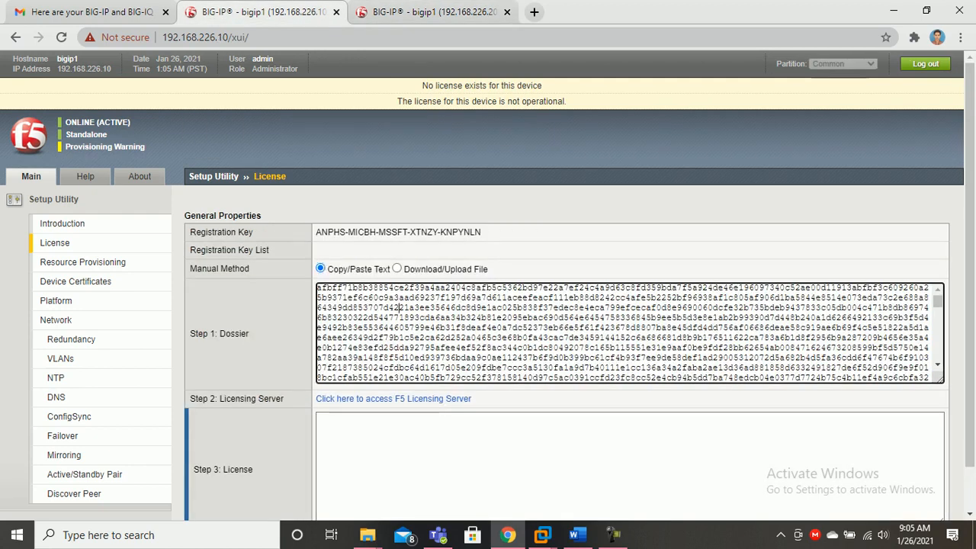
Copy the first BIG-IP's dossier and paste it into the F5 licensing server page
{"action": "key", "text": "ctrl+a"}
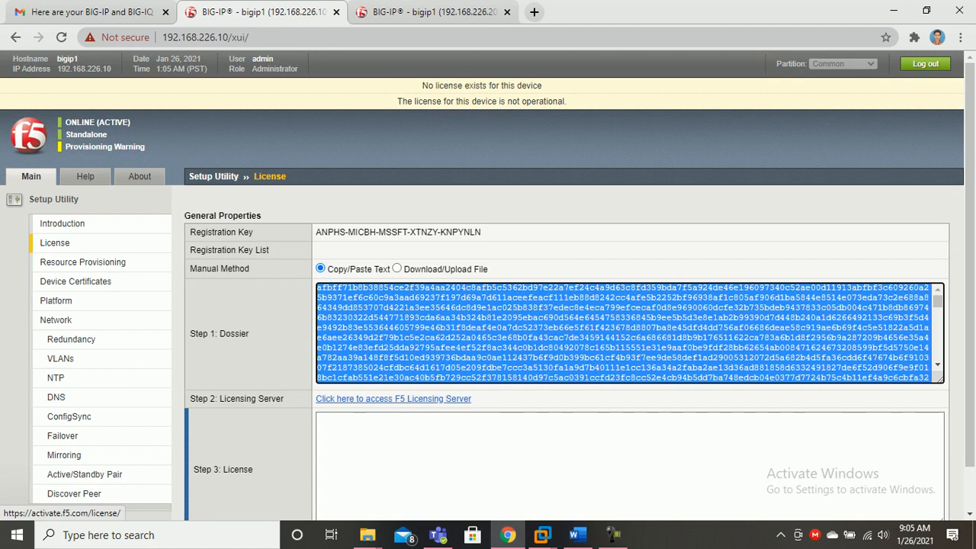
{"action": "left_click", "coordinate": [394, 398]}
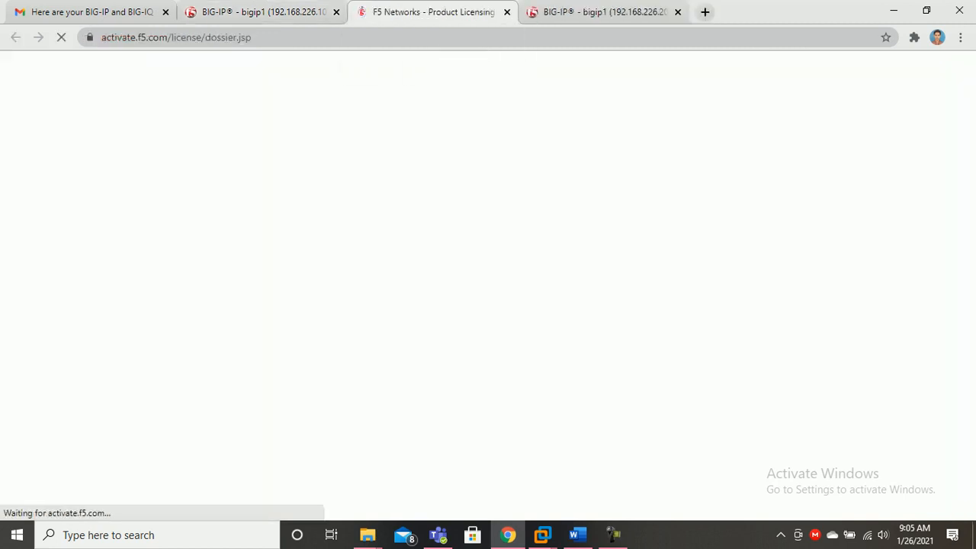
{"action": "left_click", "coordinate": [506, 437]}
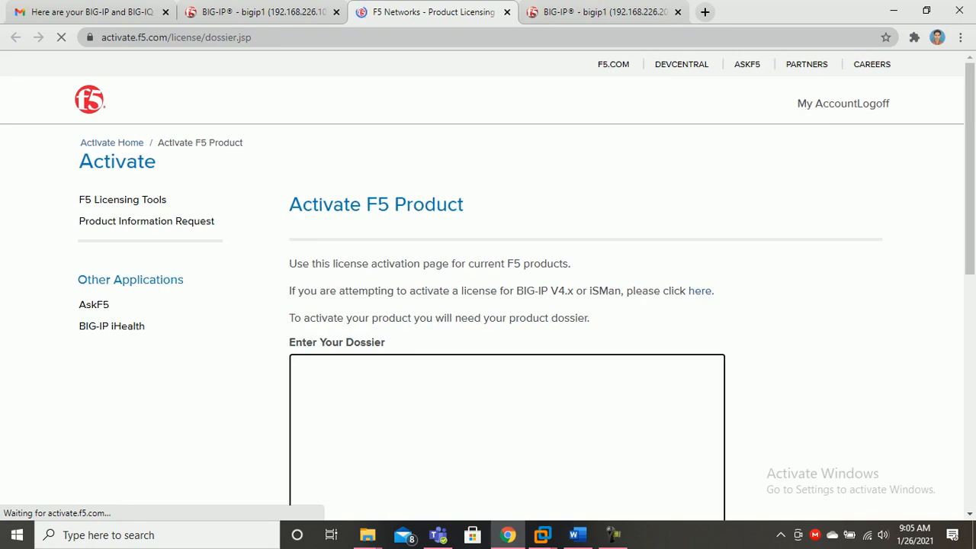
{"action": "key", "text": "ctrl+v"}
{"action": "scroll", "coordinate": [506, 437], "scroll_direction": "down", "scroll_amount": 4}
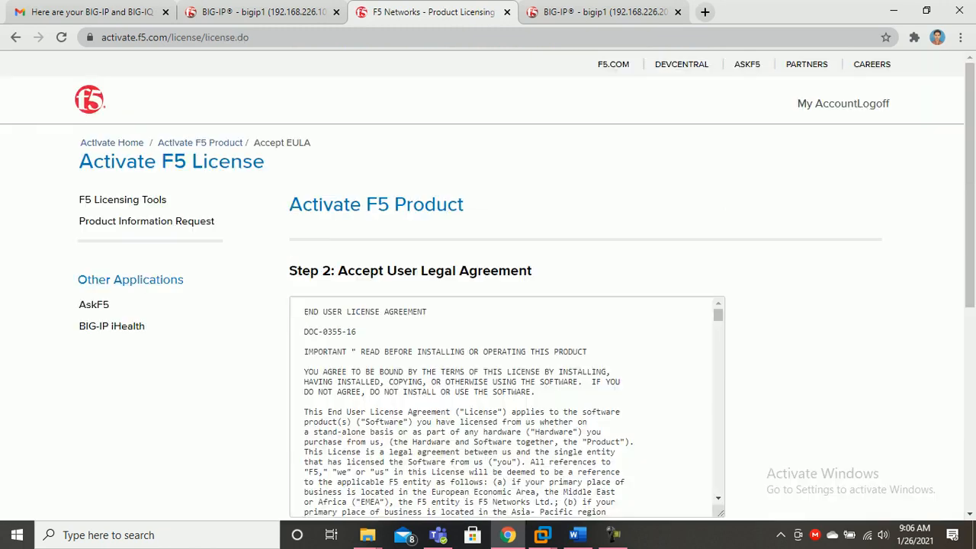
{"action": "scroll", "coordinate": [112, 295], "scroll_direction": "down", "scroll_amount": 1}
{"action": "scroll", "coordinate": [112, 295], "scroll_direction": "down", "scroll_amount": 3}
Accept the licence agreement terms and continue to the next page
{"action": "left_click", "coordinate": [293, 278]}
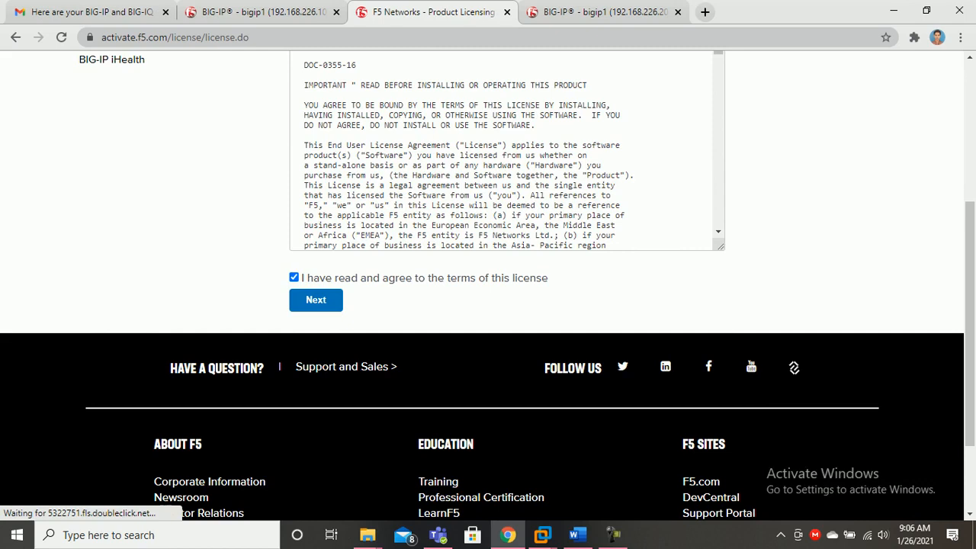
{"action": "scroll", "coordinate": [149, 221], "scroll_direction": "up", "scroll_amount": 4}
{"action": "scroll", "coordinate": [148, 221], "scroll_direction": "down", "scroll_amount": 3}
{"action": "scroll", "coordinate": [488, 228], "scroll_direction": "down", "scroll_amount": 1}
{"action": "left_click", "coordinate": [316, 232]}
{"action": "scroll", "coordinate": [487, 282], "scroll_direction": "up", "scroll_amount": 4}
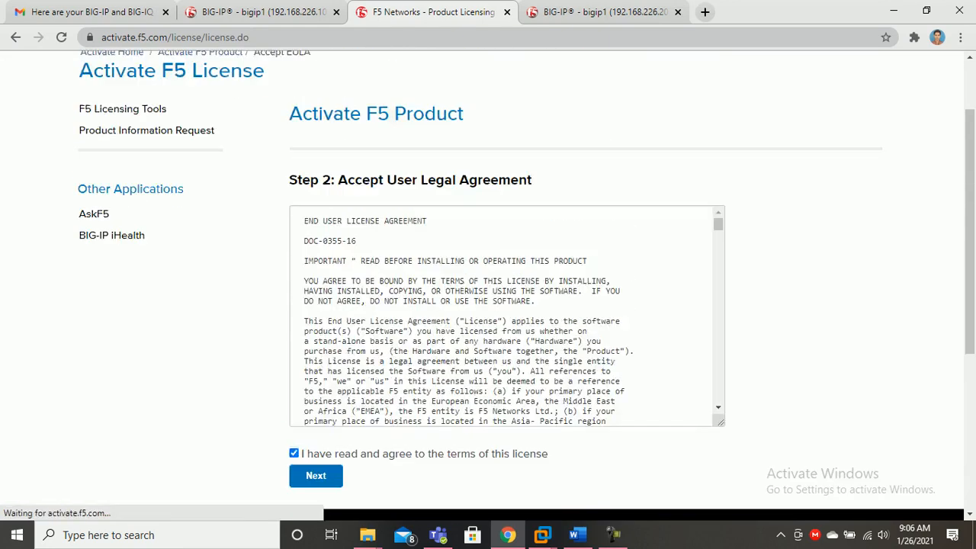
{"action": "scroll", "coordinate": [488, 282], "scroll_direction": "down", "scroll_amount": 3}
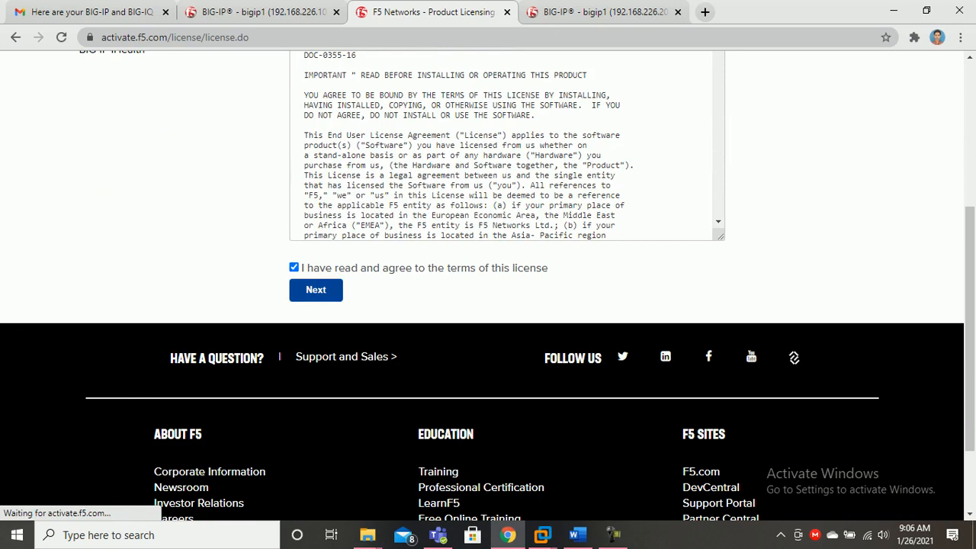
Copy the 192.168.226.20 unit's dossier and open a second licensing server page
{"action": "left_click", "coordinate": [602, 11]}
{"action": "left_click", "coordinate": [389, 317]}
{"action": "key", "text": "ctrl+a"}
{"action": "left_click", "coordinate": [393, 398]}
{"action": "left_click", "coordinate": [573, 12]}
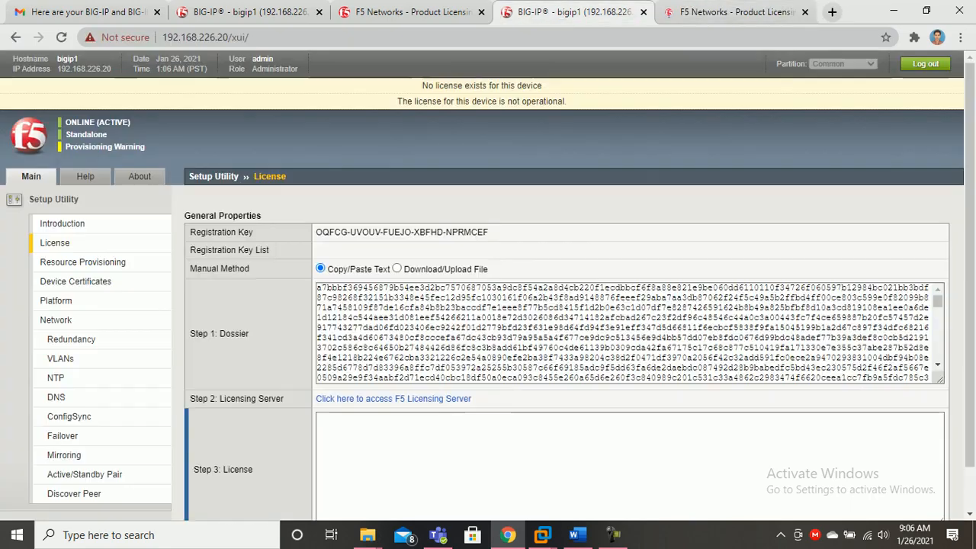
Paste the second BIG-IP's dossier into the new activation page and submit it
{"action": "left_click", "coordinate": [734, 12]}
{"action": "left_click", "coordinate": [506, 427]}
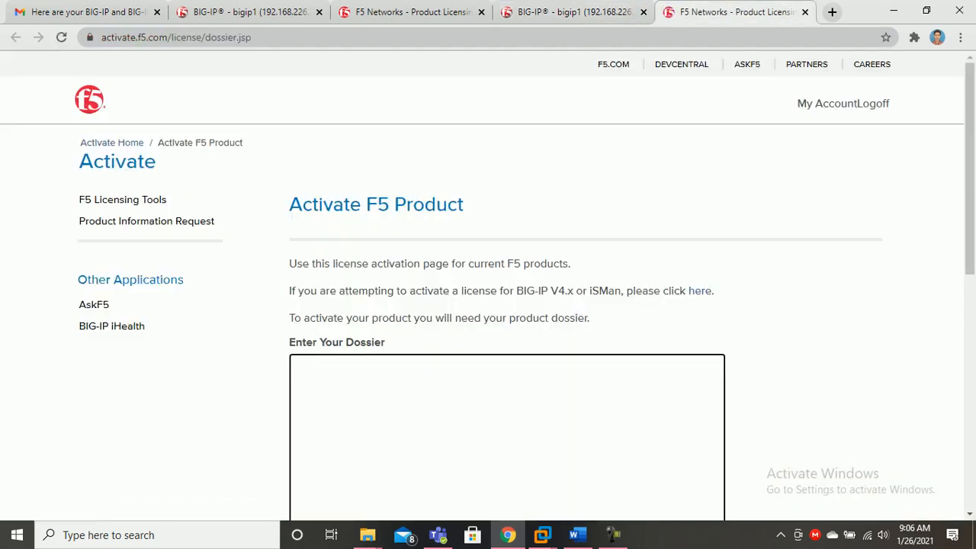
{"action": "key", "text": "ctrl+v"}
{"action": "scroll", "coordinate": [506, 305], "scroll_direction": "down", "scroll_amount": 10}
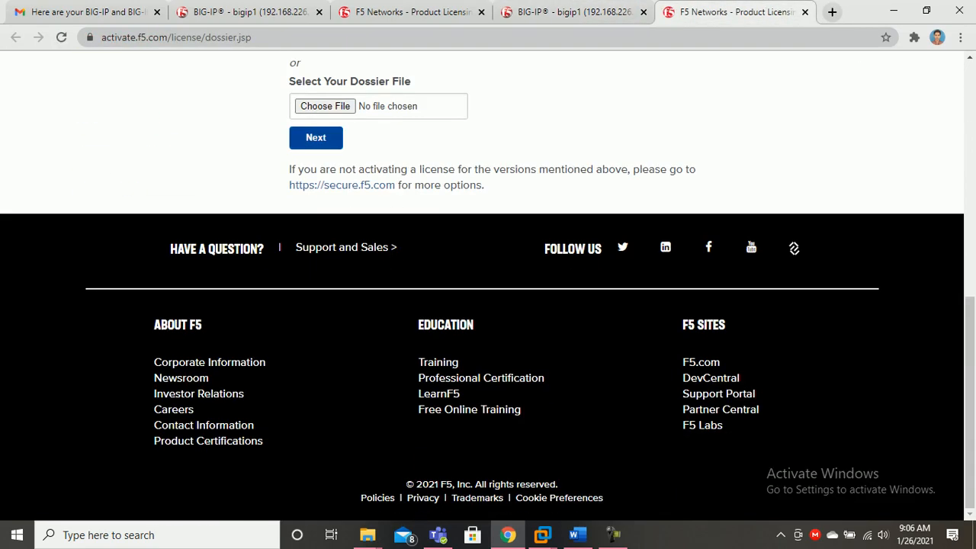
{"action": "left_click", "coordinate": [316, 137]}
Copy the generated license into the first BIG-IP's Step 3 License box and submit it
{"action": "scroll", "coordinate": [315, 137], "scroll_direction": "up", "scroll_amount": 2}
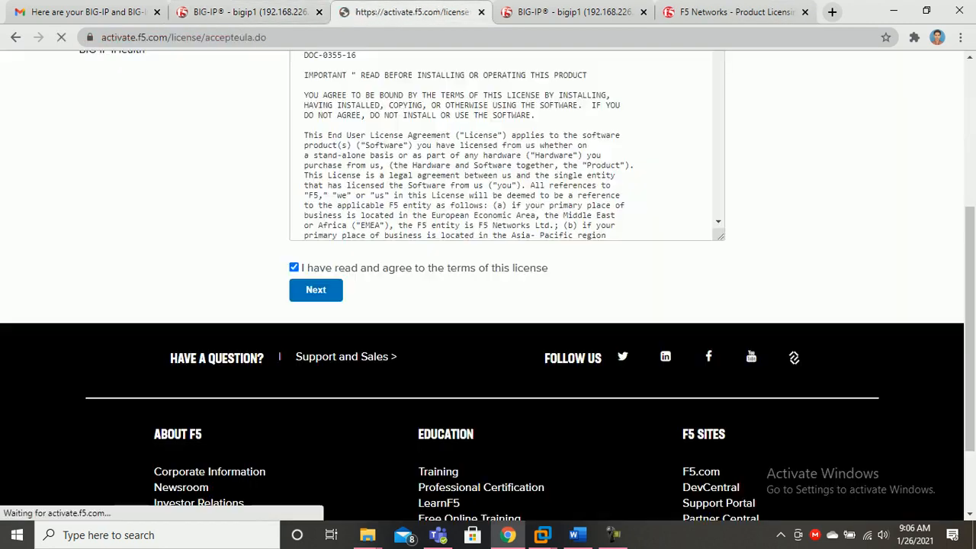
{"action": "scroll", "coordinate": [488, 286], "scroll_direction": "down", "scroll_amount": 2}
{"action": "scroll", "coordinate": [199, 305], "scroll_direction": "down", "scroll_amount": 2}
{"action": "left_click", "coordinate": [310, 317]}
{"action": "key", "text": "ctrl+a"}
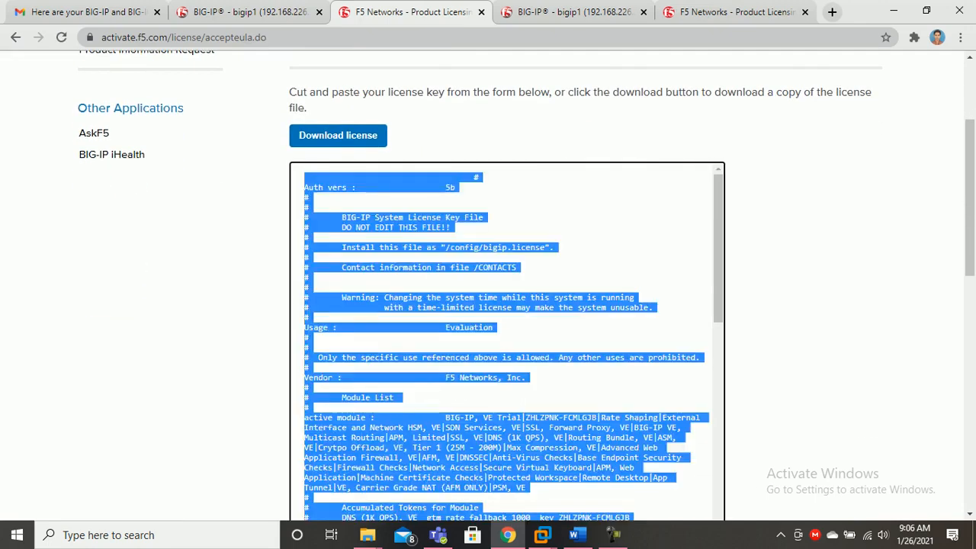
{"action": "left_click", "coordinate": [252, 12]}
{"action": "scroll", "coordinate": [488, 304], "scroll_direction": "down", "scroll_amount": 1}
{"action": "left_click", "coordinate": [629, 419]}
{"action": "key", "text": "ctrl+v"}
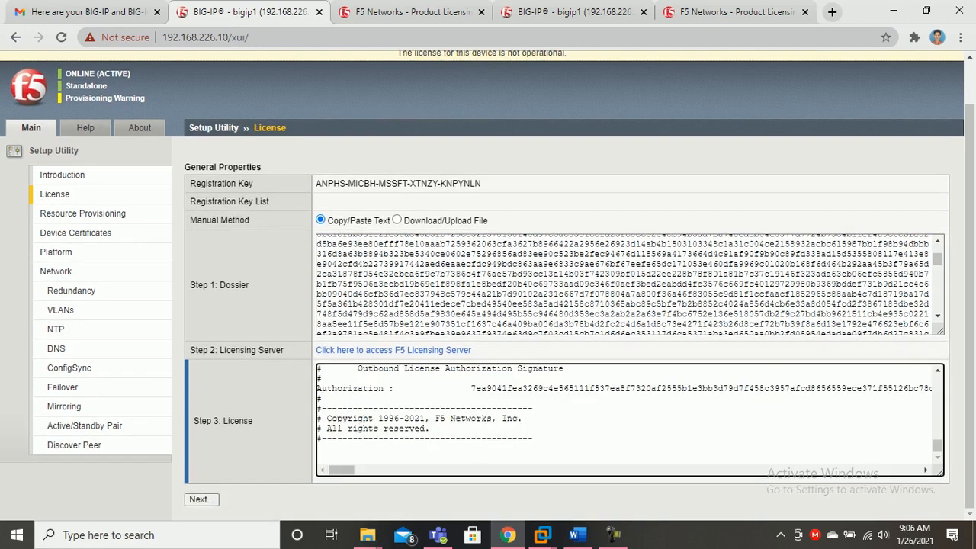
{"action": "left_click", "coordinate": [201, 500]}
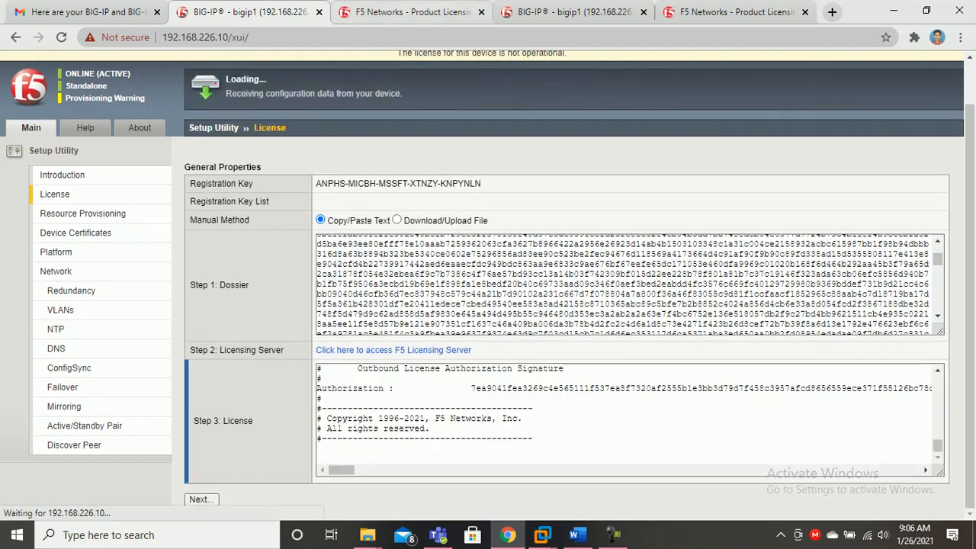
{"action": "key", "text": "ctrl+Tab"}
Close the used licensing tab and accept the agreement on the remaining portal page
{"action": "key", "text": "ctrl+w"}
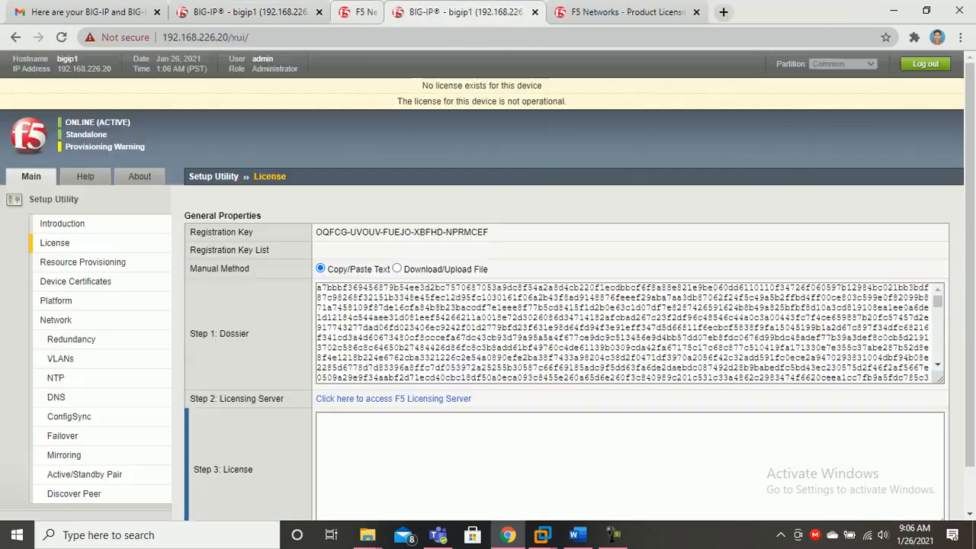
{"action": "key", "text": "ctrl+Tab"}
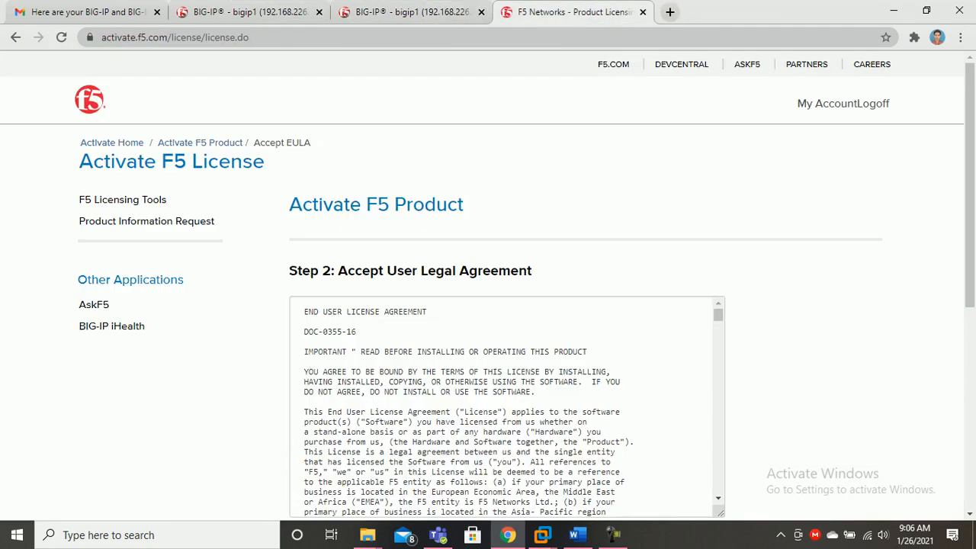
{"action": "scroll", "coordinate": [507, 404], "scroll_direction": "down", "scroll_amount": 10}
{"action": "left_click", "coordinate": [293, 158]}
{"action": "left_click", "coordinate": [316, 180]}
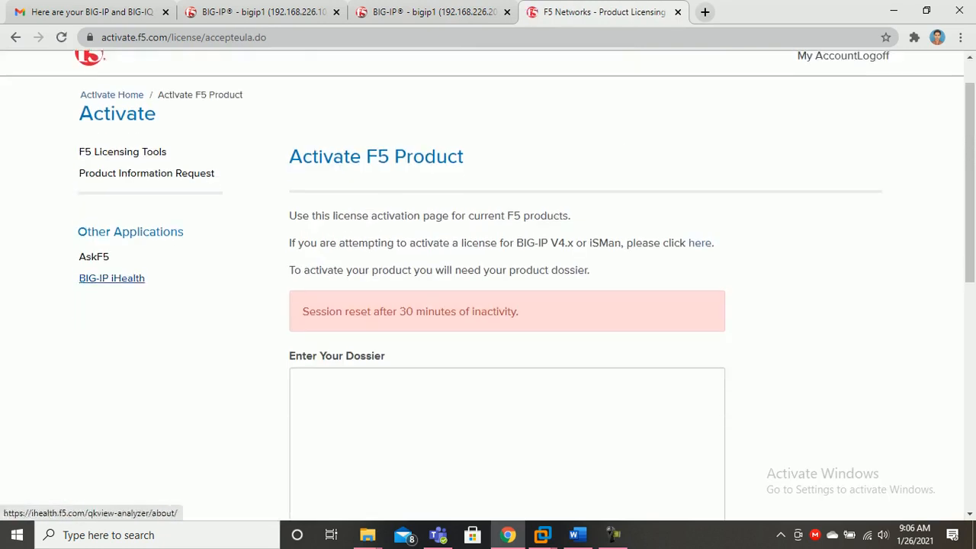
{"action": "scroll", "coordinate": [111, 320], "scroll_direction": "down", "scroll_amount": 3}
Paste the 192.168.226.20 unit's dossier into the licensing portal and submit it
{"action": "left_click", "coordinate": [427, 12]}
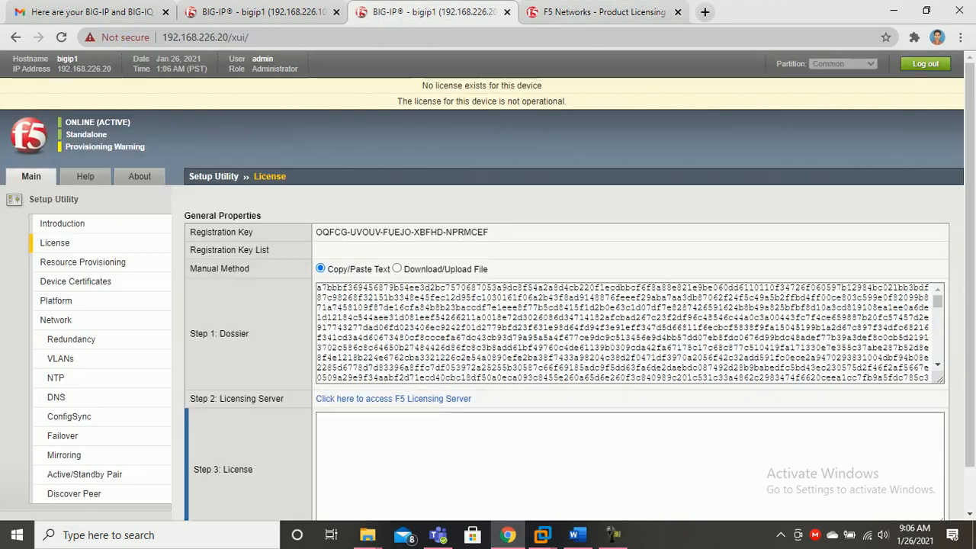
{"action": "left_click", "coordinate": [373, 327]}
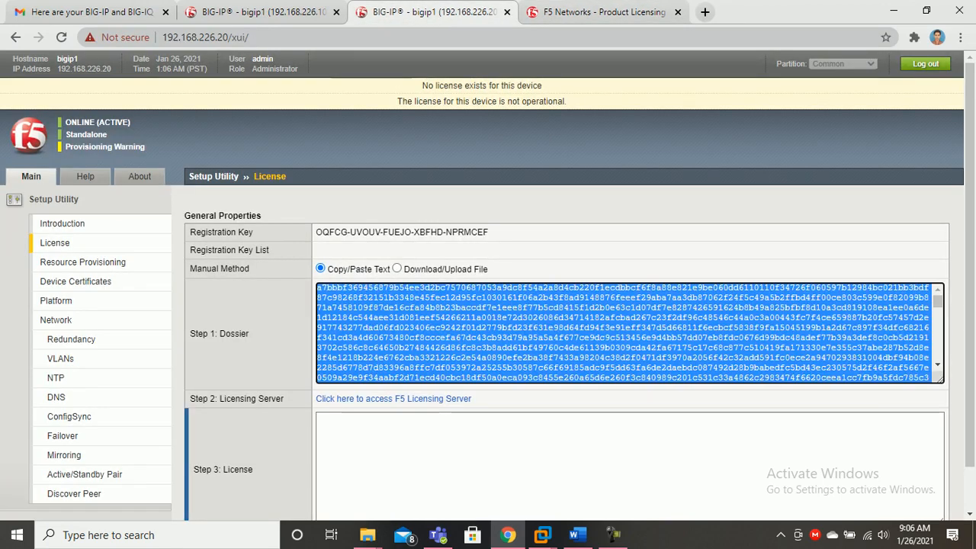
{"action": "left_click", "coordinate": [584, 12]}
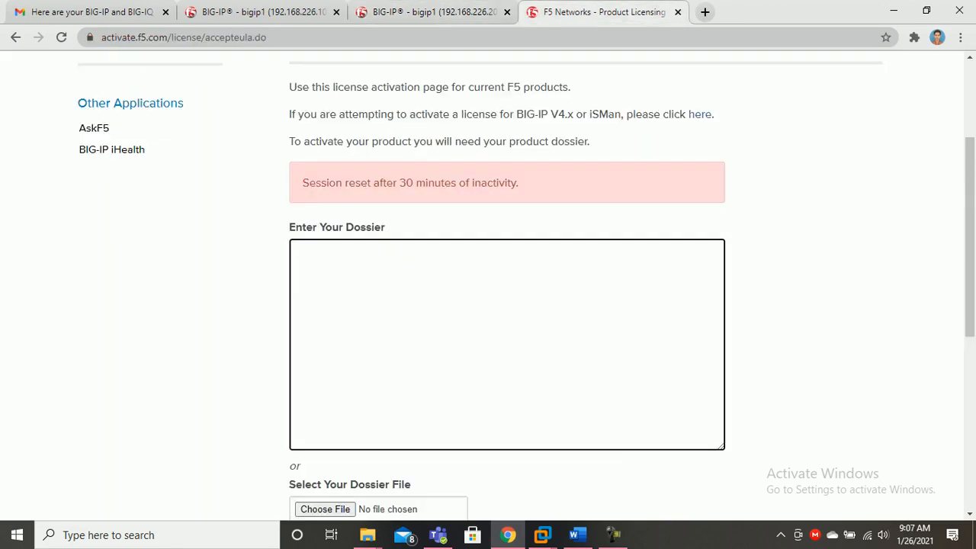
{"action": "key", "text": "ctrl+v"}
{"action": "scroll", "coordinate": [506, 305], "scroll_direction": "down", "scroll_amount": 2}
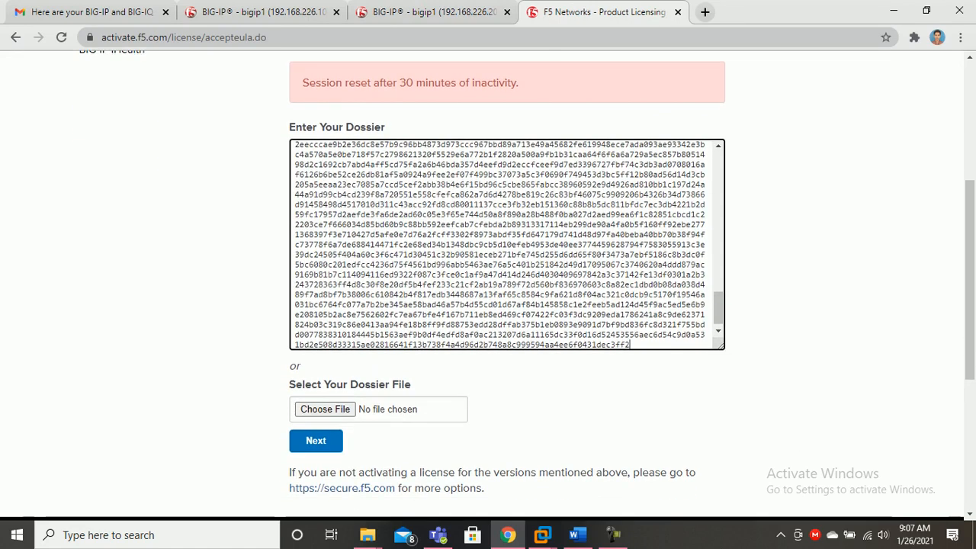
{"action": "left_click", "coordinate": [316, 441]}
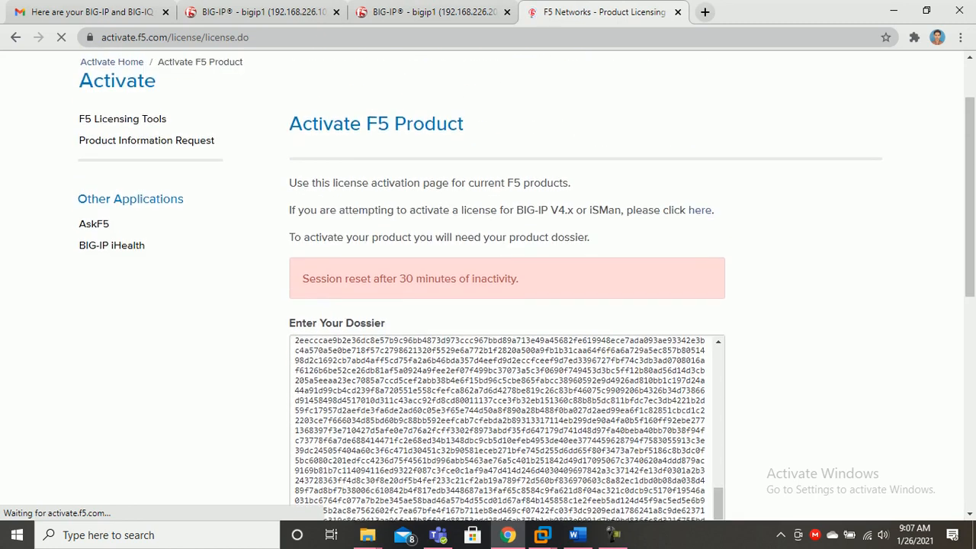
Accept the end user license agreement and submit it
{"action": "scroll", "coordinate": [487, 290], "scroll_direction": "down", "scroll_amount": 5}
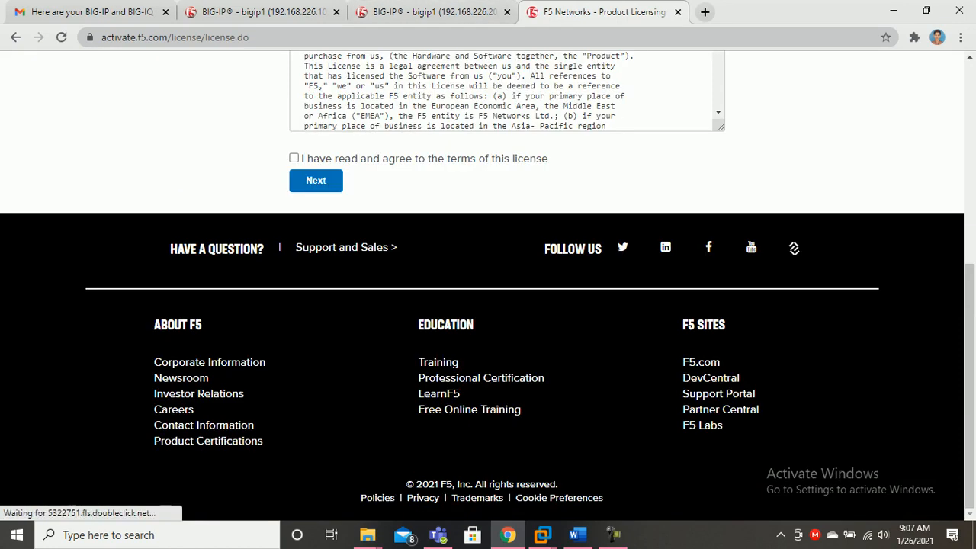
{"action": "left_click", "coordinate": [293, 158]}
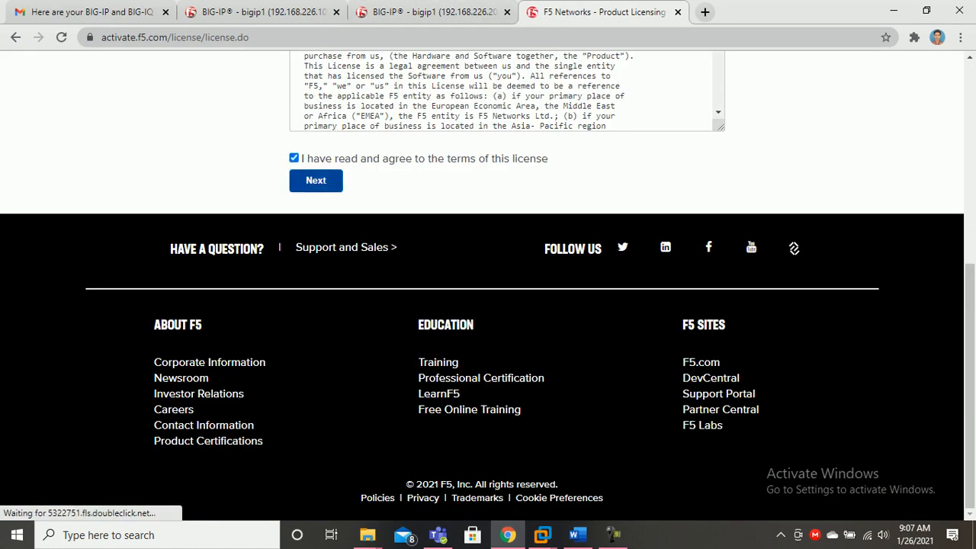
{"action": "double_click", "coordinate": [530, 159]}
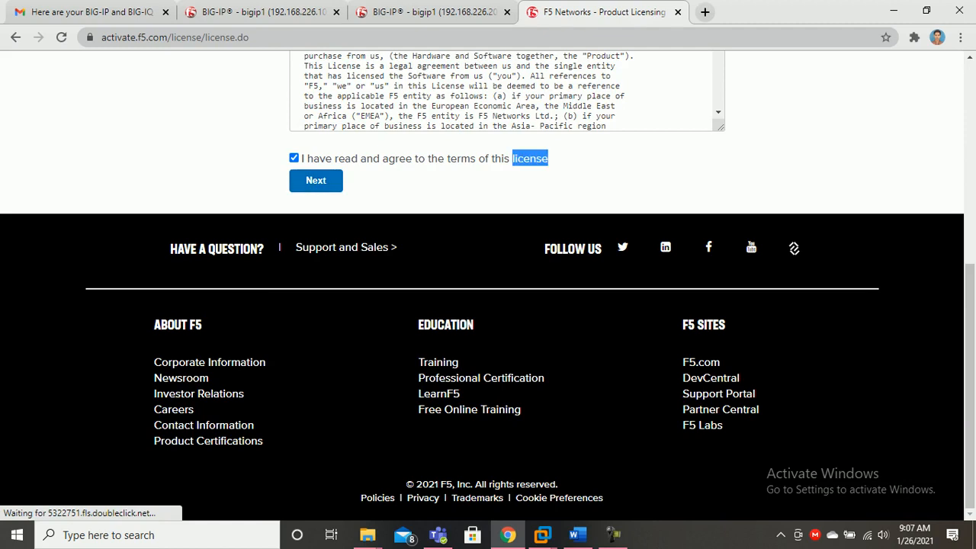
{"action": "left_click", "coordinate": [315, 180]}
{"action": "left_click", "coordinate": [424, 12]}
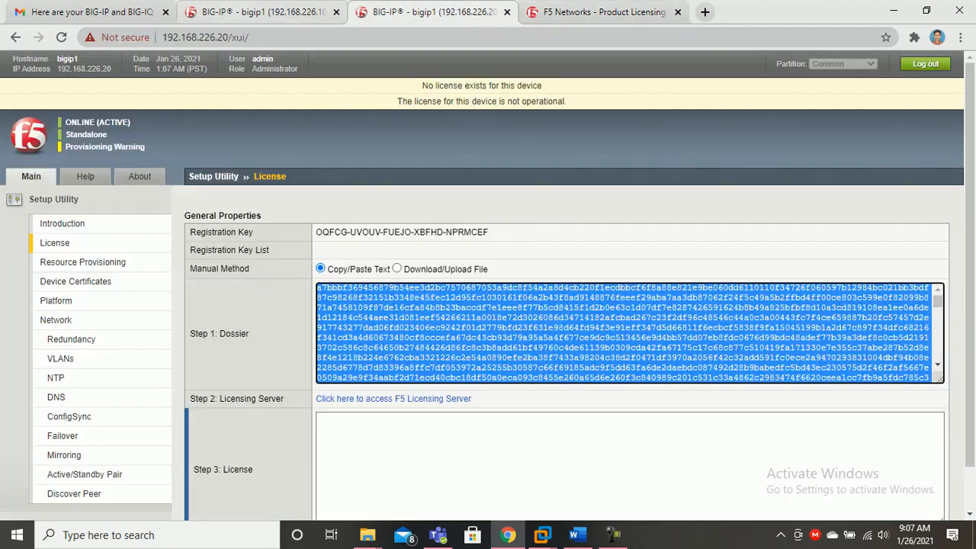
Select and copy the returned license text from the licensing portal
{"action": "left_click", "coordinate": [305, 13]}
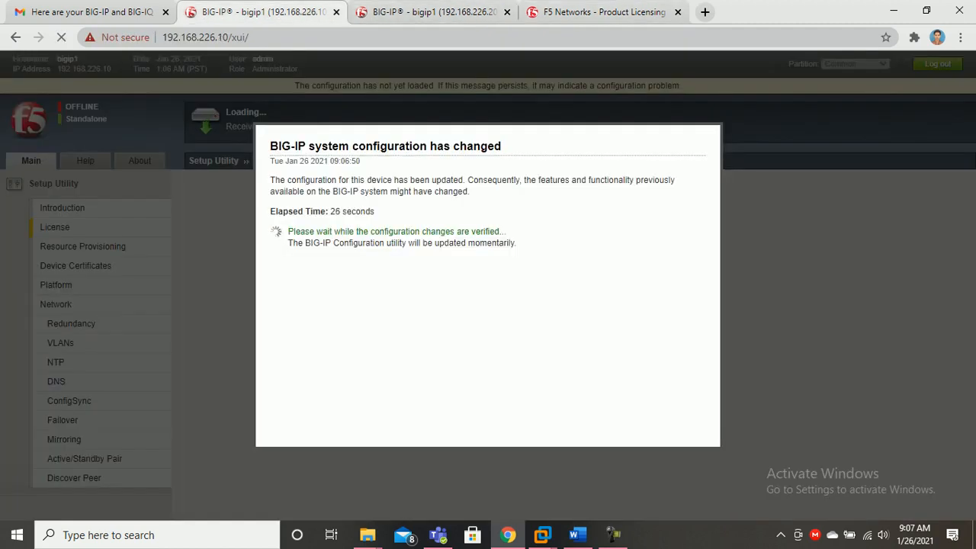
{"action": "left_click", "coordinate": [424, 12]}
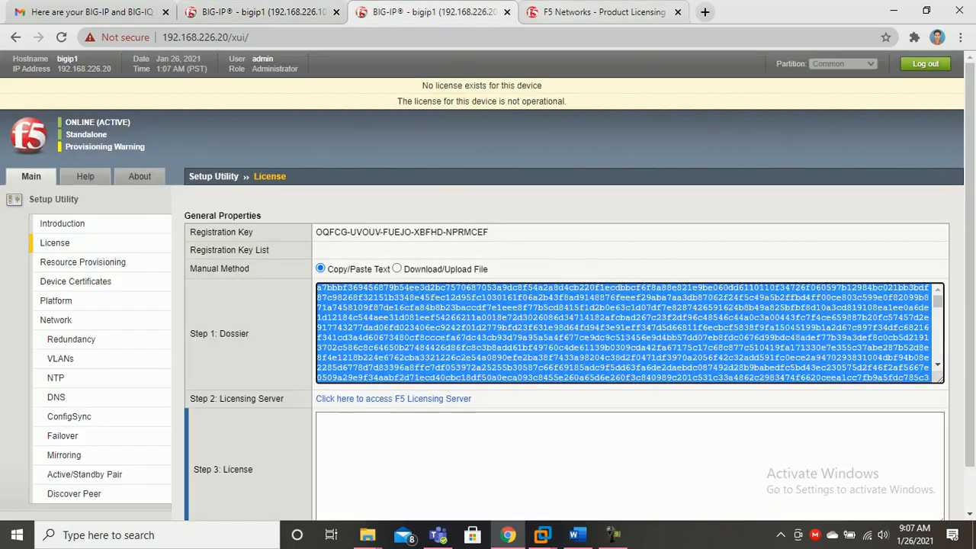
{"action": "left_click", "coordinate": [602, 12]}
{"action": "scroll", "coordinate": [793, 486], "scroll_direction": "up", "scroll_amount": 5}
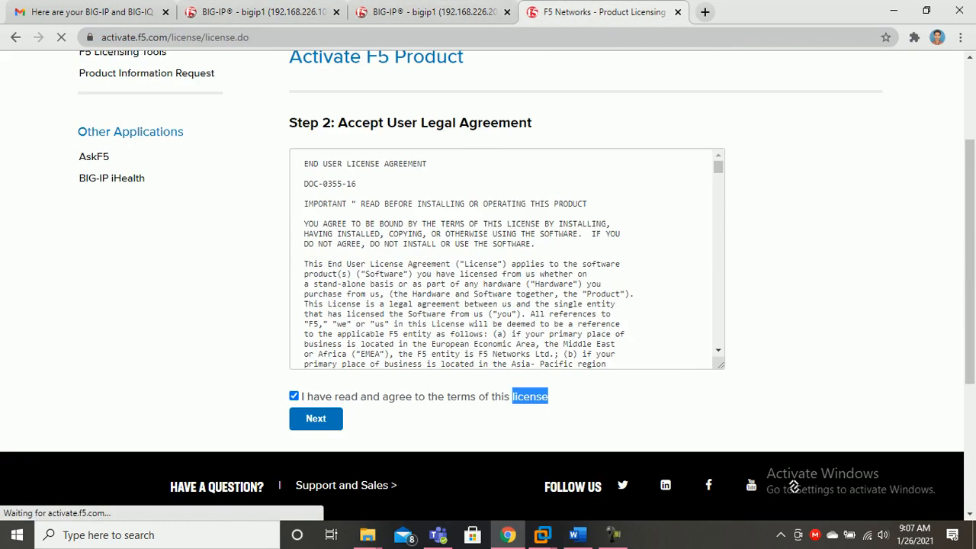
{"action": "left_click", "coordinate": [595, 408]}
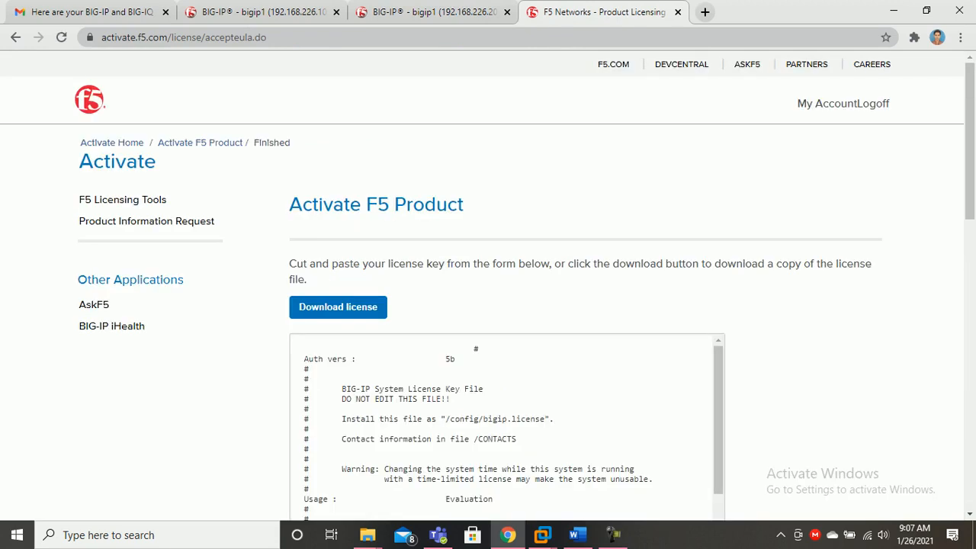
{"action": "scroll", "coordinate": [394, 412], "scroll_direction": "down", "scroll_amount": 1}
{"action": "left_click", "coordinate": [394, 412]}
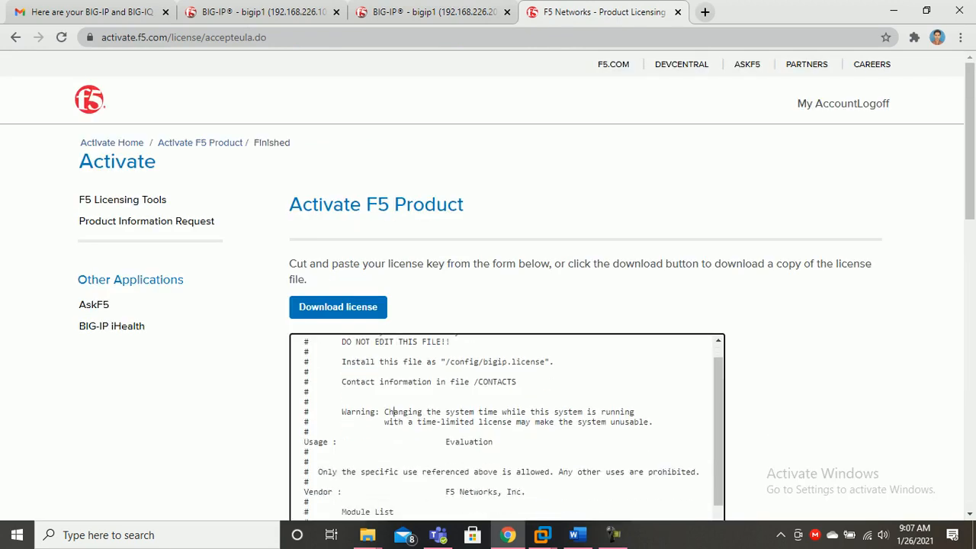
{"action": "key", "text": "ctrl+a"}
{"action": "scroll", "coordinate": [482, 286], "scroll_direction": "down", "scroll_amount": 11}
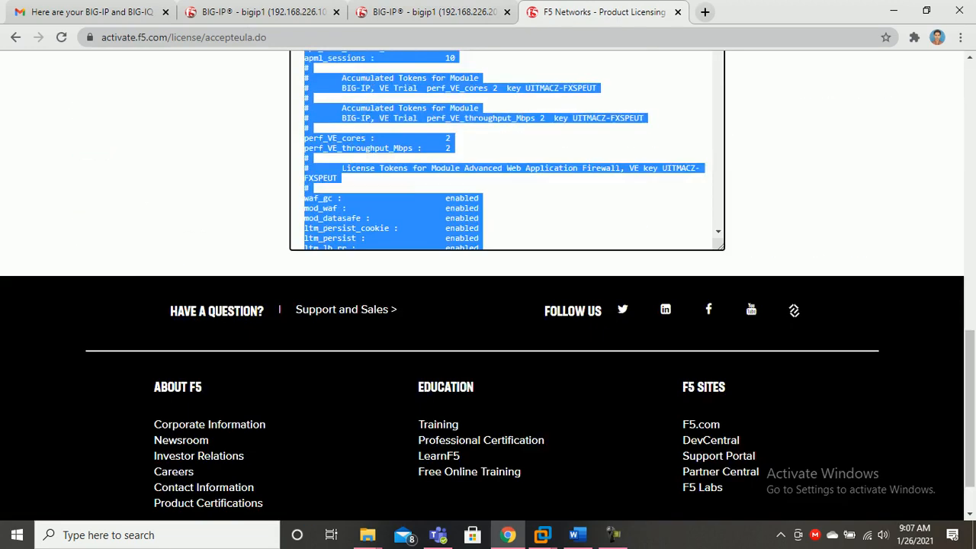
Paste the license into 192.168.226.20's Step 3 License box and submit it
{"action": "left_click", "coordinate": [435, 12]}
{"action": "left_click", "coordinate": [488, 461]}
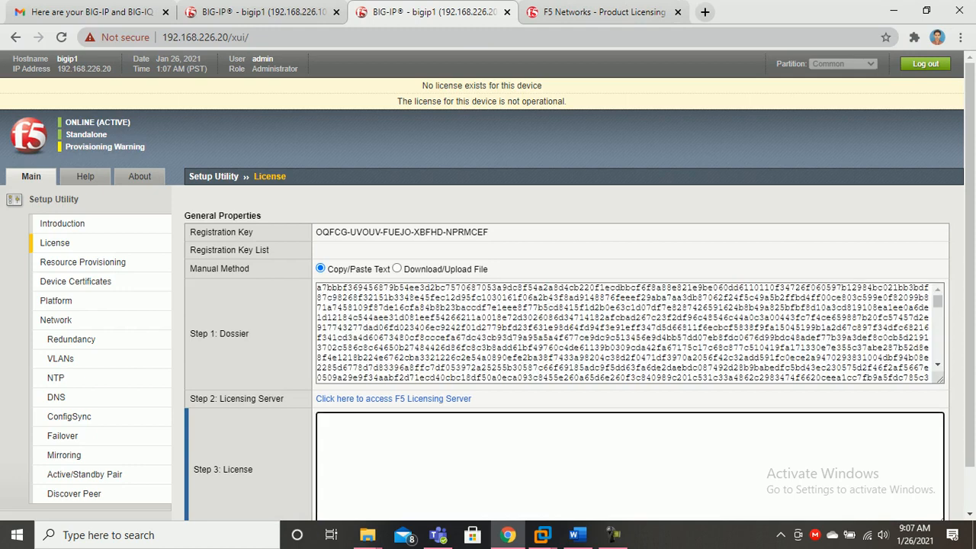
{"action": "key", "text": "ctrl+v"}
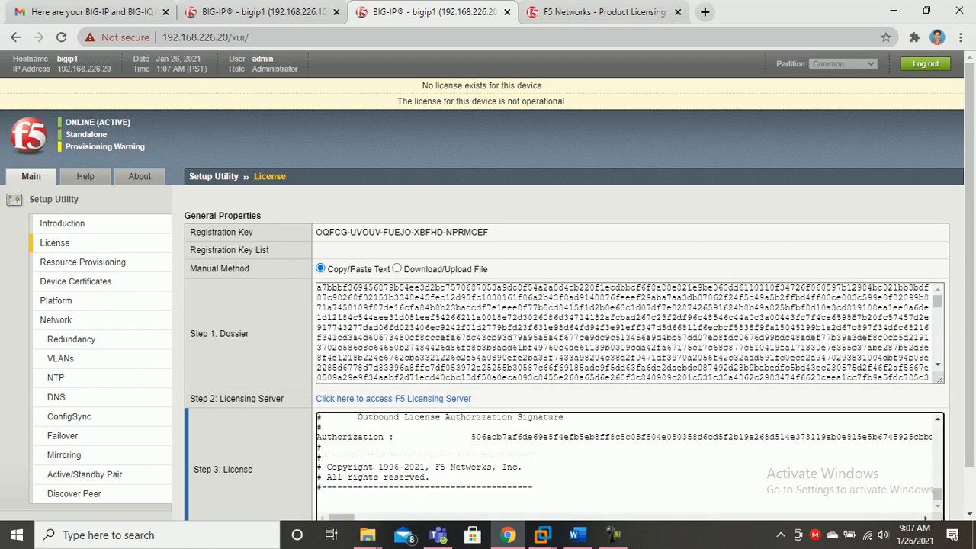
{"action": "scroll", "coordinate": [480, 457], "scroll_direction": "down", "scroll_amount": 1}
{"action": "left_click", "coordinate": [200, 500]}
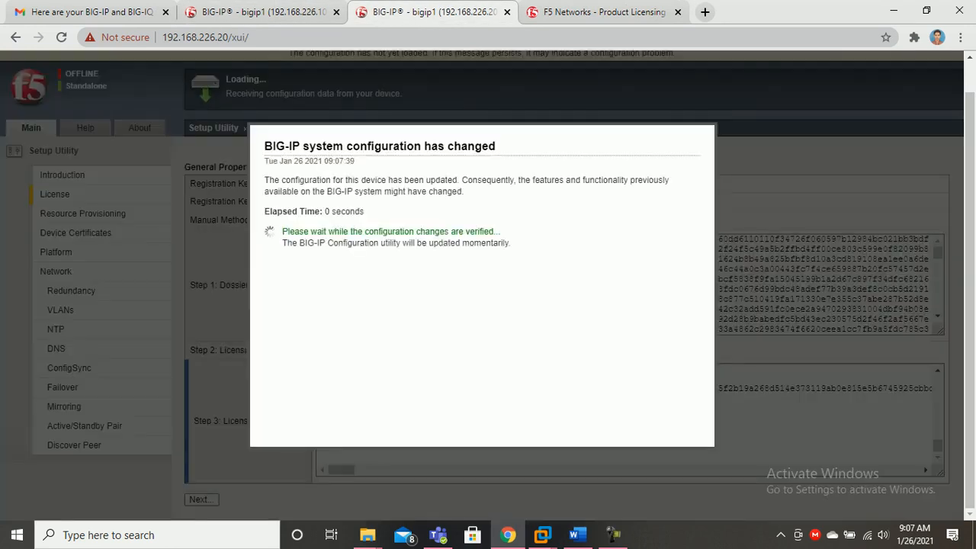
Close the portal, dismiss 192.168.226.10's notice, and accept provisioning with Local Traffic at Nominal
{"action": "left_click", "coordinate": [602, 12]}
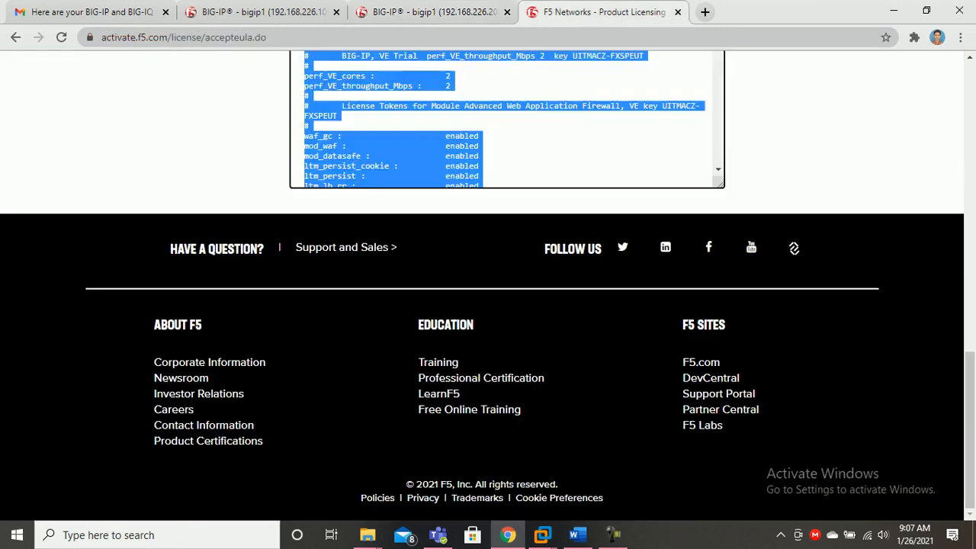
{"action": "left_click", "coordinate": [677, 12]}
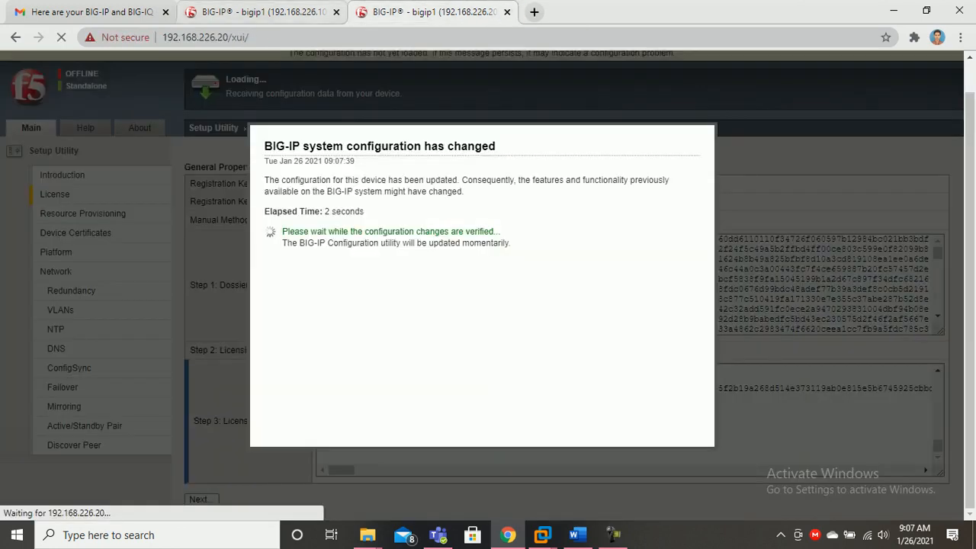
{"action": "left_click", "coordinate": [259, 12]}
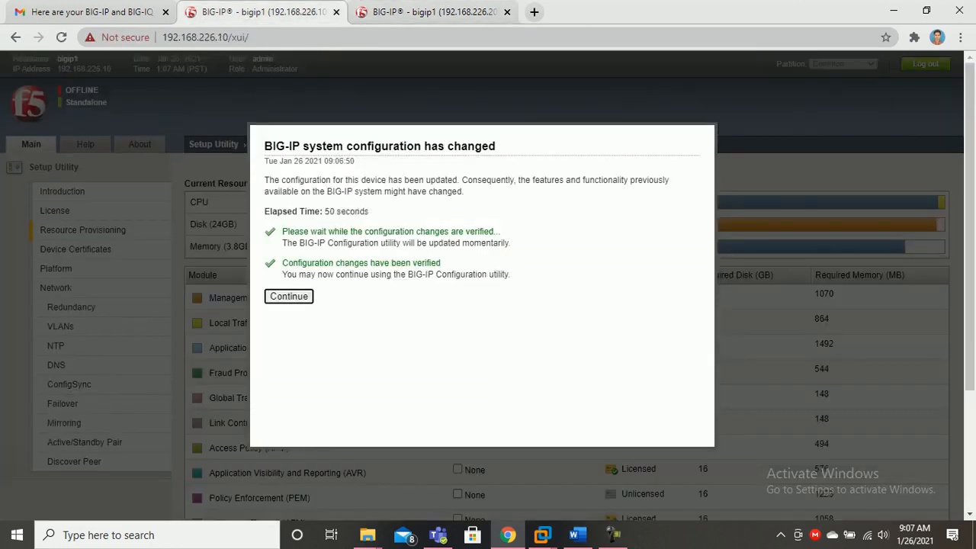
{"action": "left_click", "coordinate": [289, 296]}
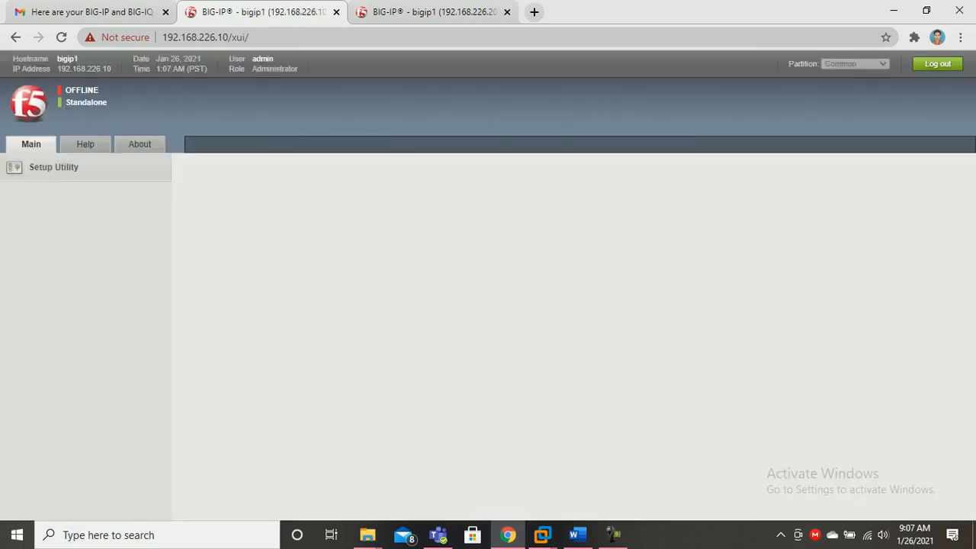
{"action": "scroll", "coordinate": [488, 286], "scroll_direction": "down", "scroll_amount": 1}
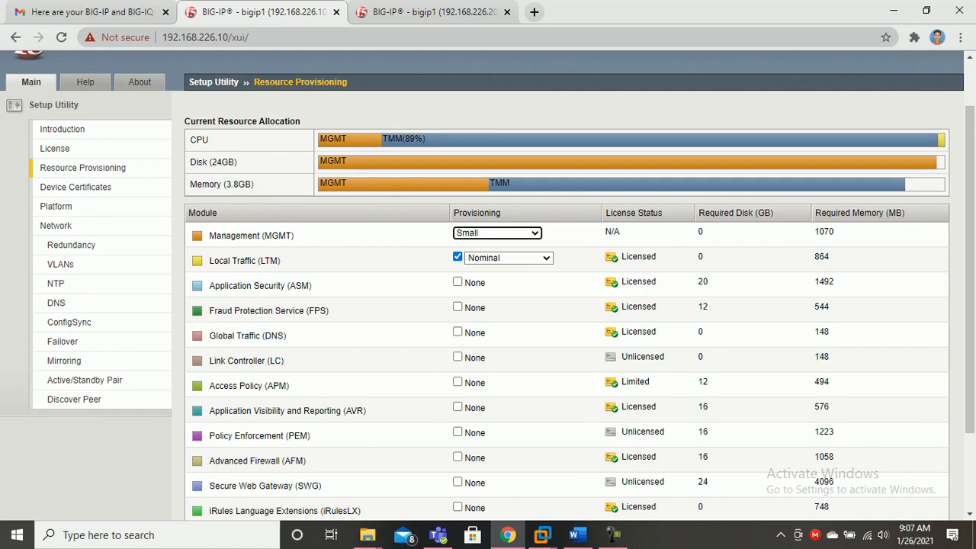
{"action": "scroll", "coordinate": [488, 286], "scroll_direction": "down", "scroll_amount": 2}
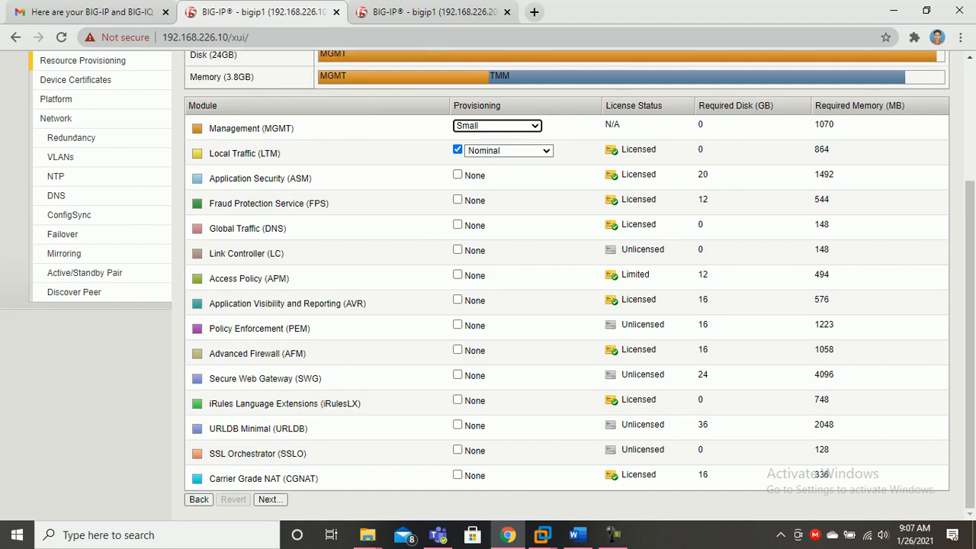
{"action": "left_click", "coordinate": [271, 499]}
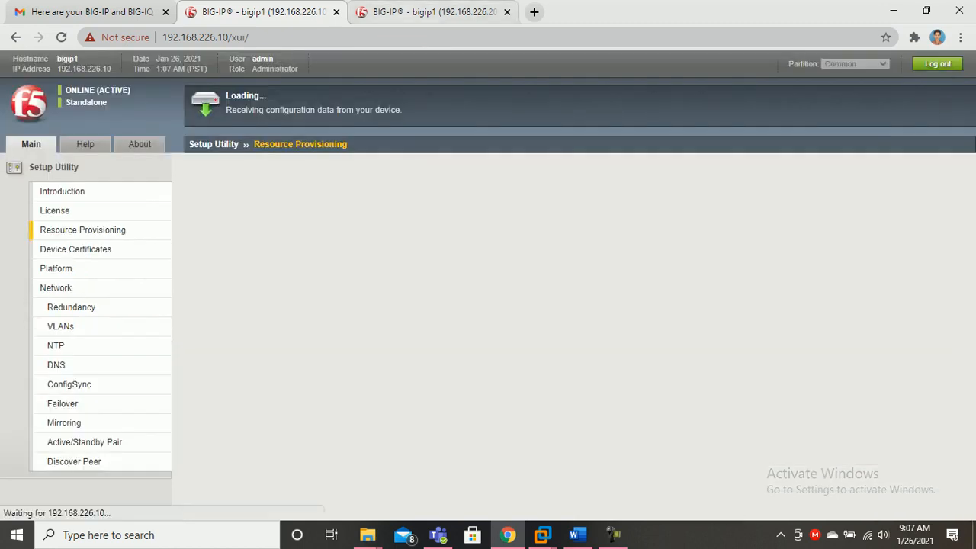
Check the 192.168.226.20 tab and the Word active/standby diagram, then view Device Certificates
{"action": "left_click", "coordinate": [427, 11]}
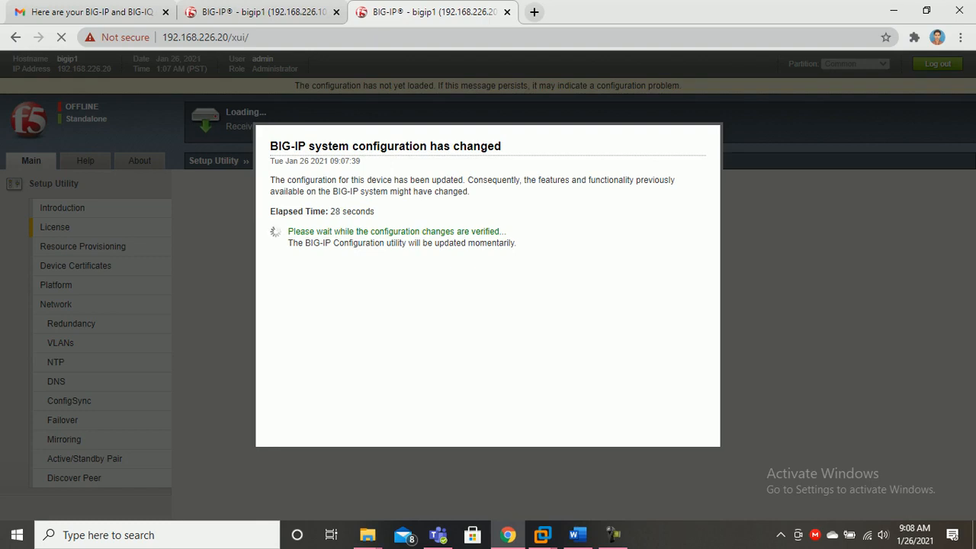
{"action": "left_click", "coordinate": [577, 534]}
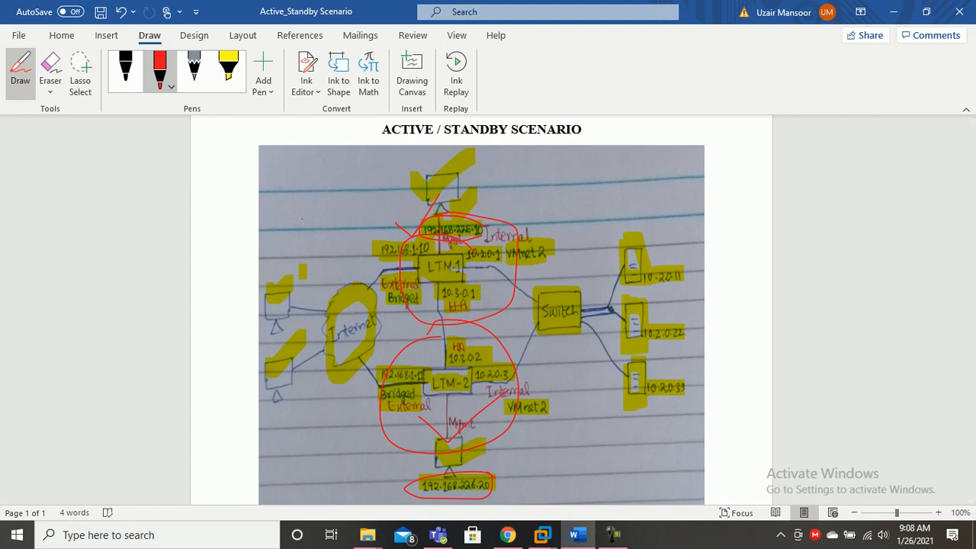
{"action": "mouse_move", "coordinate": [577, 534]}
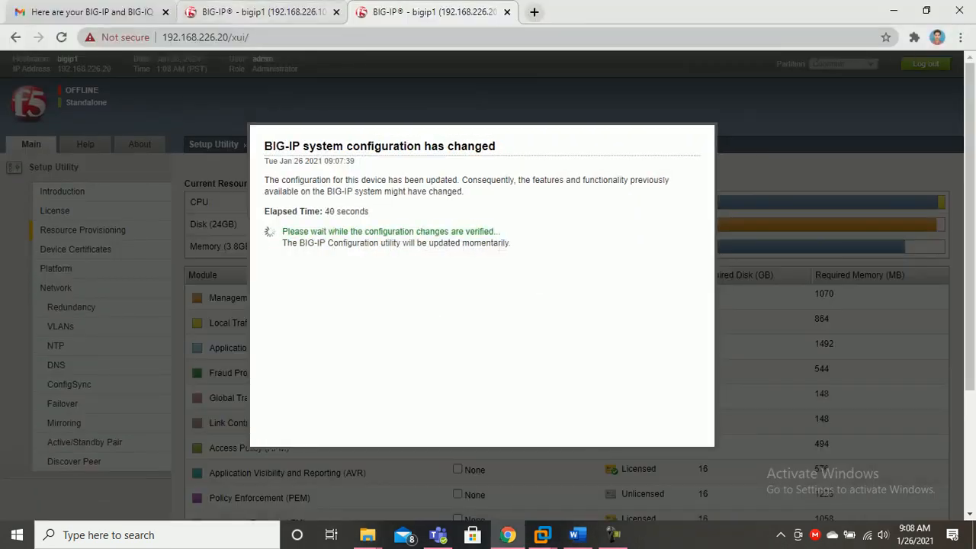
{"action": "scroll", "coordinate": [487, 282], "scroll_direction": "down", "scroll_amount": 1}
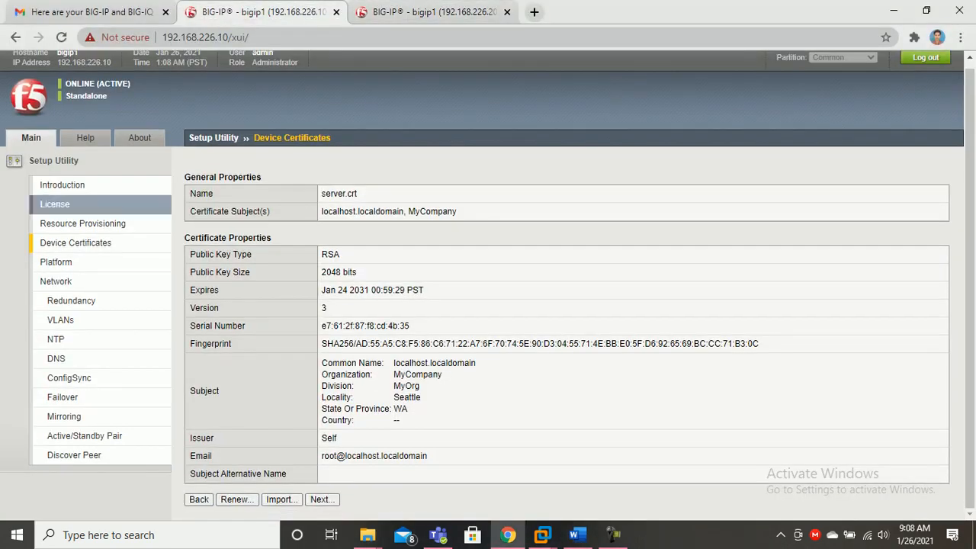
Keep the default device certificate and set the host name to uzair4.com
{"action": "left_click", "coordinate": [320, 500]}
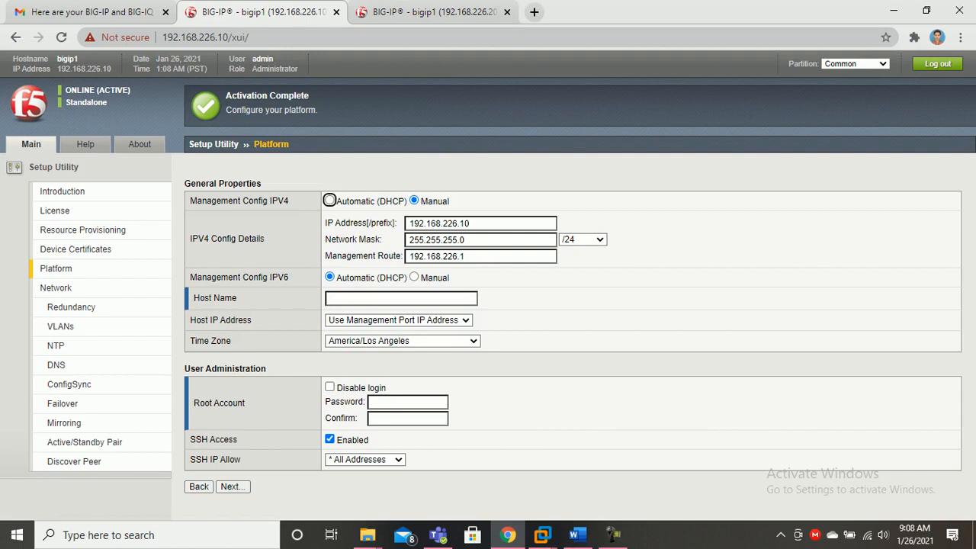
{"action": "left_click", "coordinate": [401, 298]}
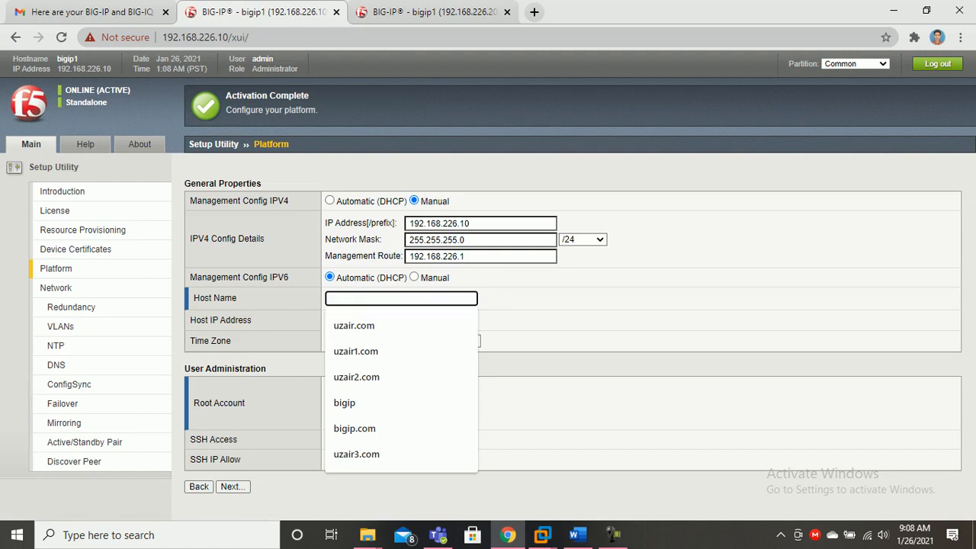
{"action": "left_click", "coordinate": [356, 351]}
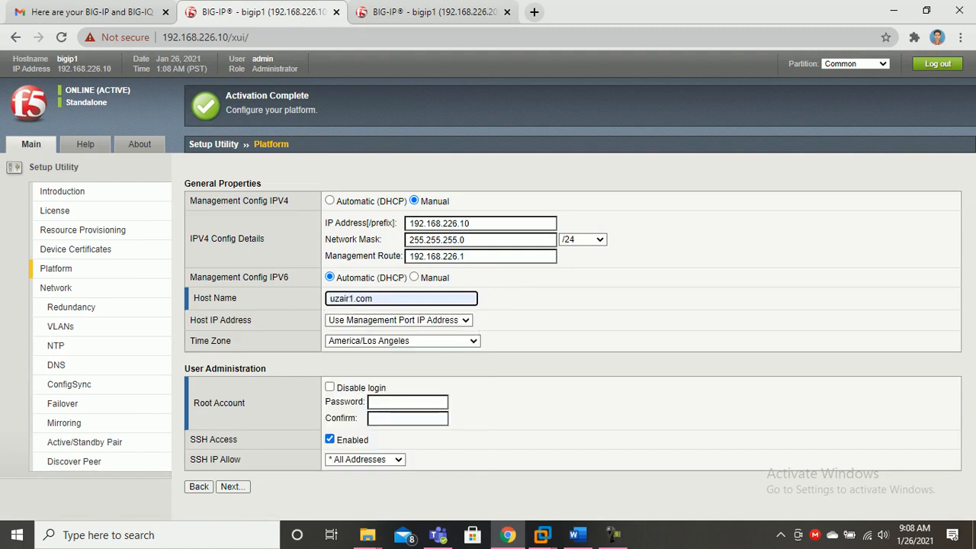
{"action": "key", "text": "BackSpace"}
{"action": "type", "text": "4"}
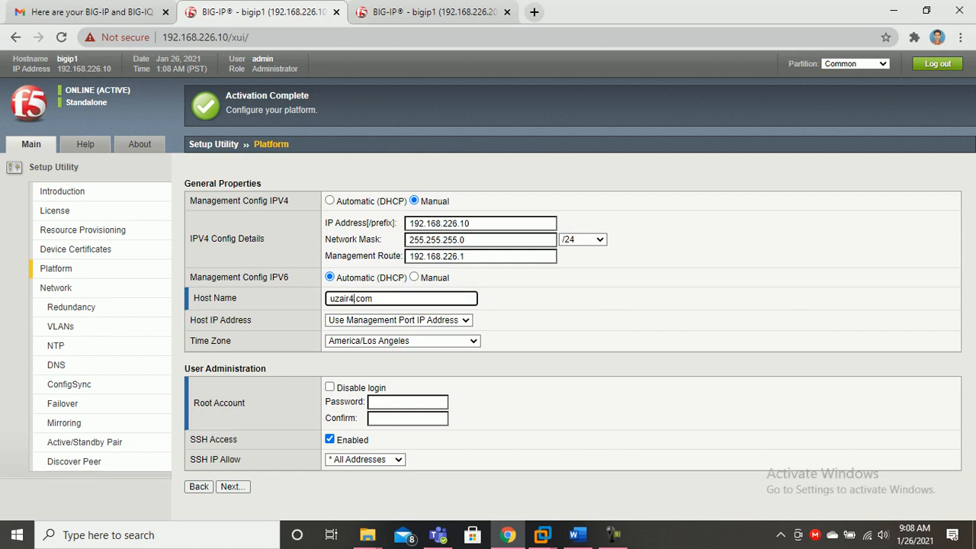
Enter and confirm the root password, then submit the platform settings
{"action": "left_click", "coordinate": [396, 402]}
{"action": "type", "text": "•••••••••"}
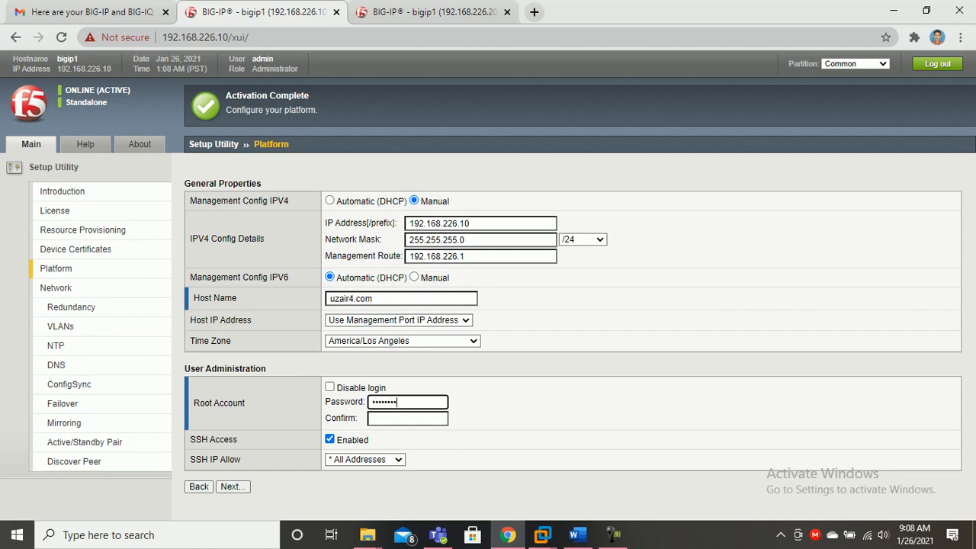
{"action": "key", "text": "Tab"}
{"action": "type", "text": "•••••••••"}
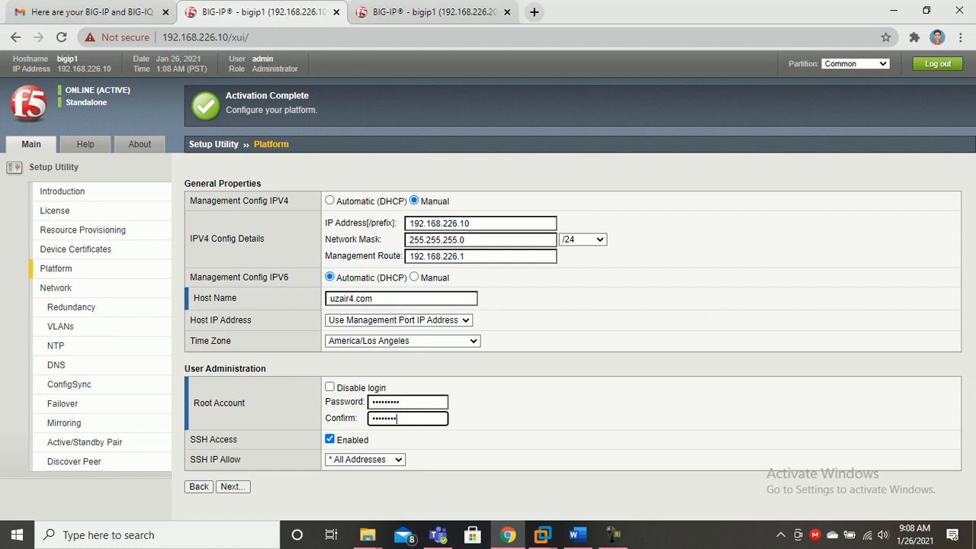
{"action": "key", "text": "Return"}
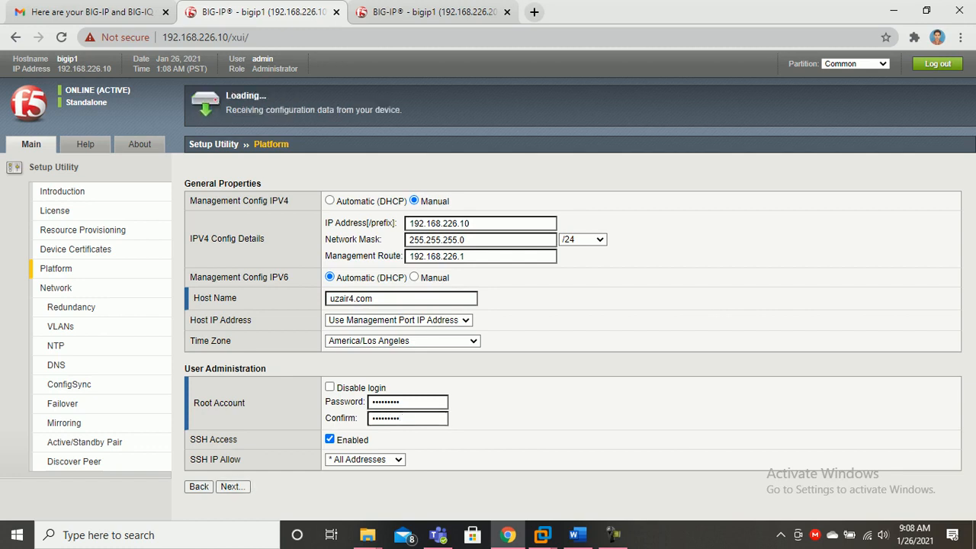
{"action": "key", "text": "ctrl+Tab"}
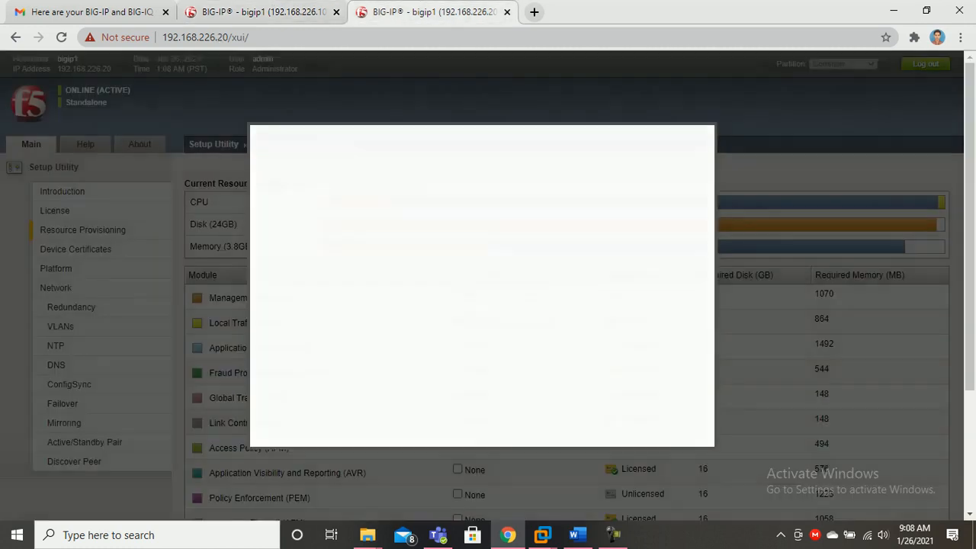
On 192.168.226.20, dismiss the notice and accept Resource Provisioning and the device certificate
{"action": "key", "text": "Return"}
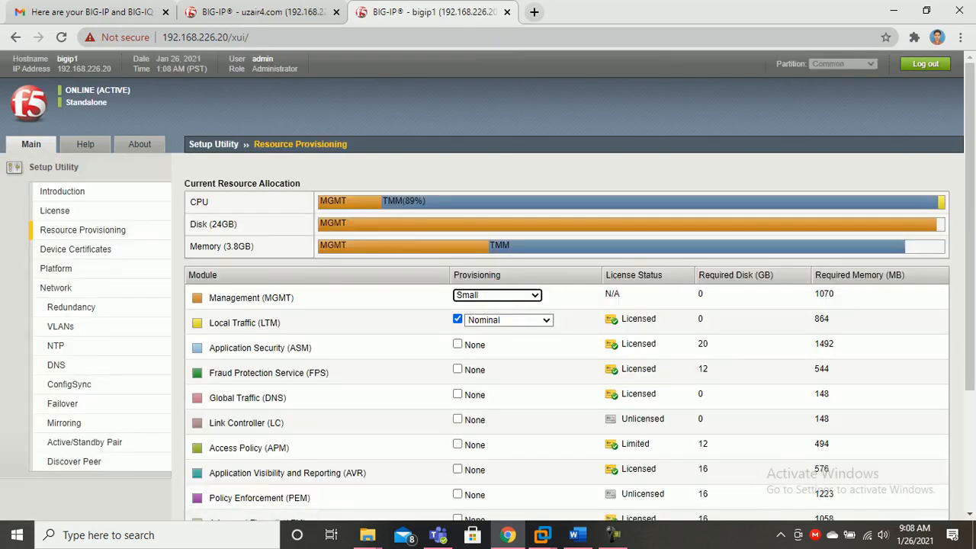
{"action": "scroll", "coordinate": [488, 305], "scroll_direction": "down", "scroll_amount": 3}
{"action": "left_click", "coordinate": [268, 499]}
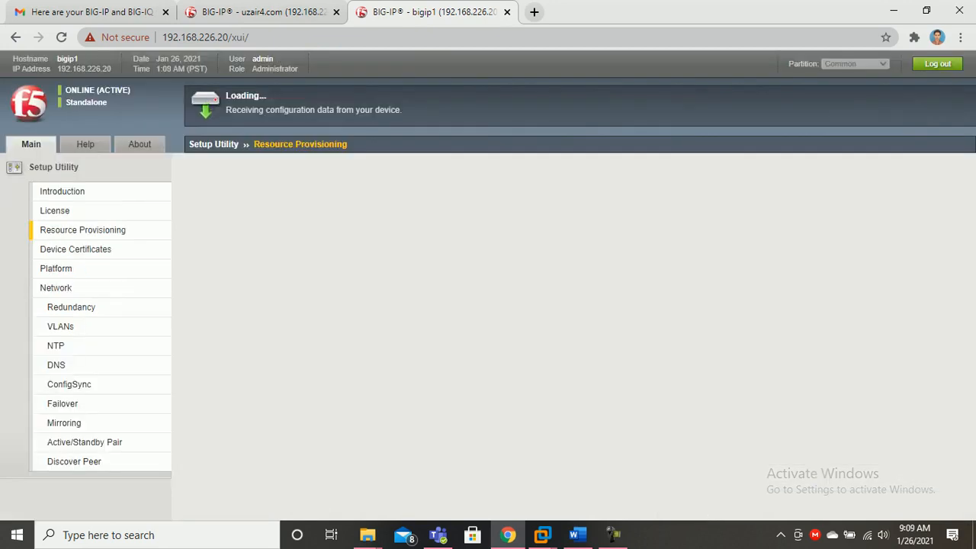
{"action": "key", "text": "ctrl+shift+Tab"}
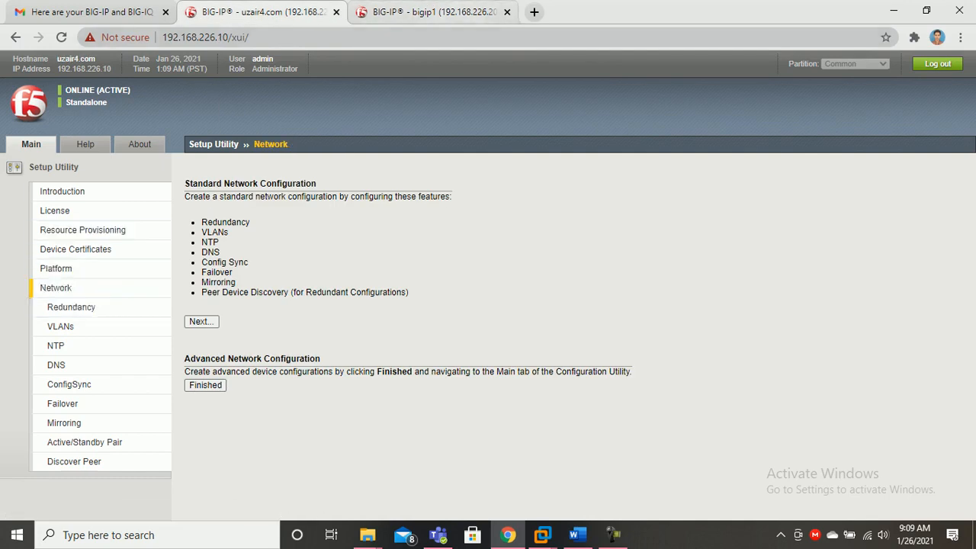
{"action": "key", "text": "ctrl+Tab"}
{"action": "scroll", "coordinate": [566, 328], "scroll_direction": "down", "scroll_amount": 2}
{"action": "left_click", "coordinate": [322, 500]}
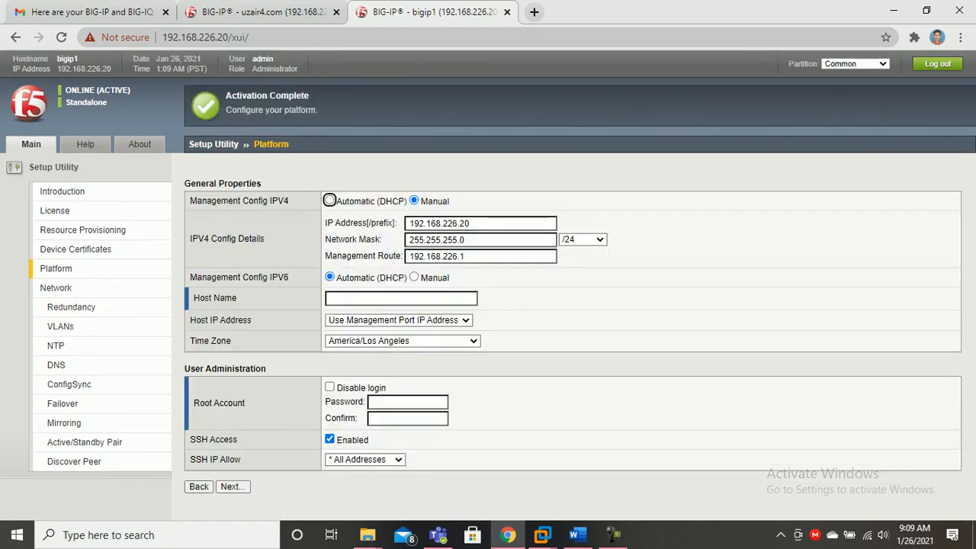
Set the second device's host name to uzair5.com from the uzair2.com suggestion
{"action": "left_click", "coordinate": [401, 298]}
{"action": "key", "text": "Down"}
{"action": "key", "text": "Down"}
{"action": "key", "text": "Down"}
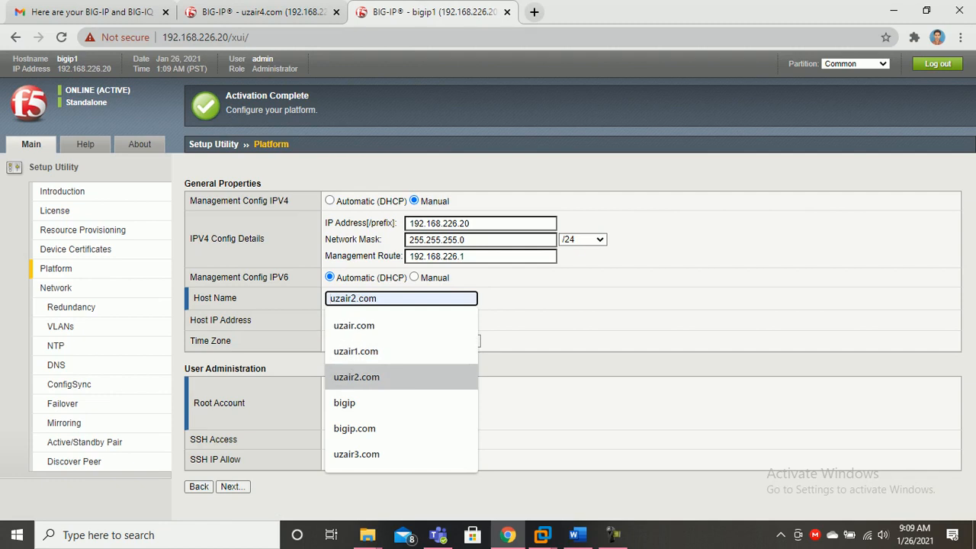
{"action": "key", "text": "Return"}
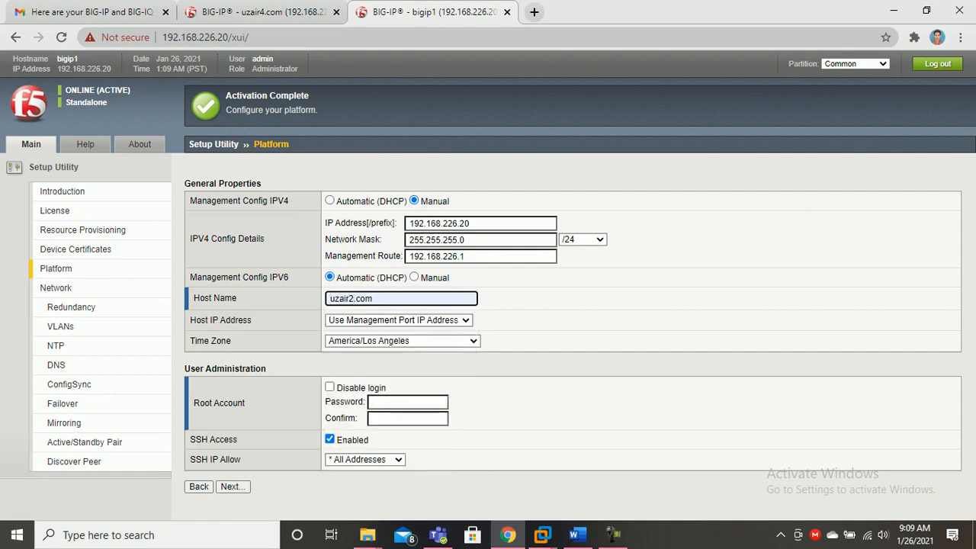
{"action": "key", "text": "BackSpace"}
{"action": "type", "text": "5"}
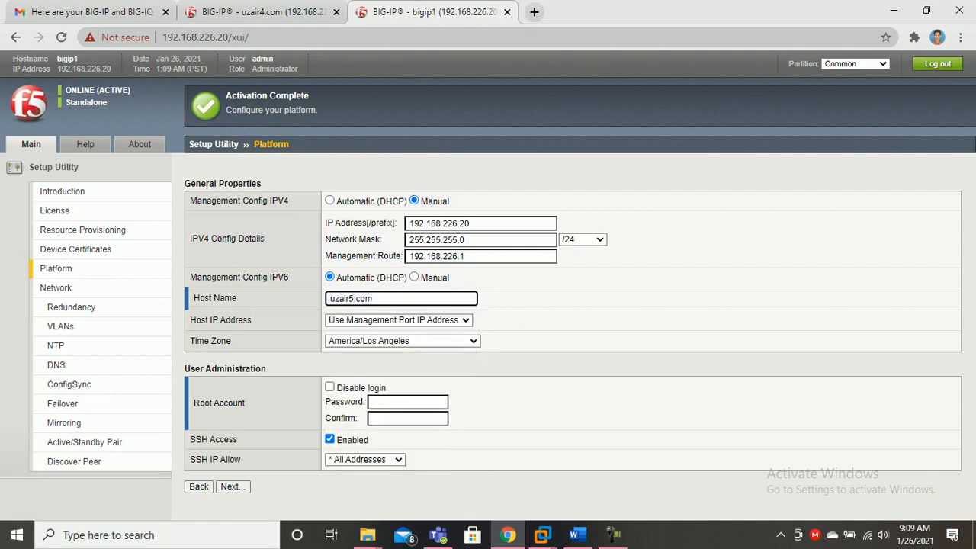
Enter and confirm the root password, then submit the platform settings
{"action": "left_click", "coordinate": [407, 401]}
{"action": "type", "text": "••••••••"}
{"action": "key", "text": "BackSpace"}
{"action": "key", "text": "BackSpace"}
{"action": "key", "text": "BackSpace"}
{"action": "key", "text": "BackSpace"}
{"action": "key", "text": "BackSpace"}
{"action": "key", "text": "BackSpace"}
{"action": "key", "text": "BackSpace"}
{"action": "key", "text": "BackSpace"}
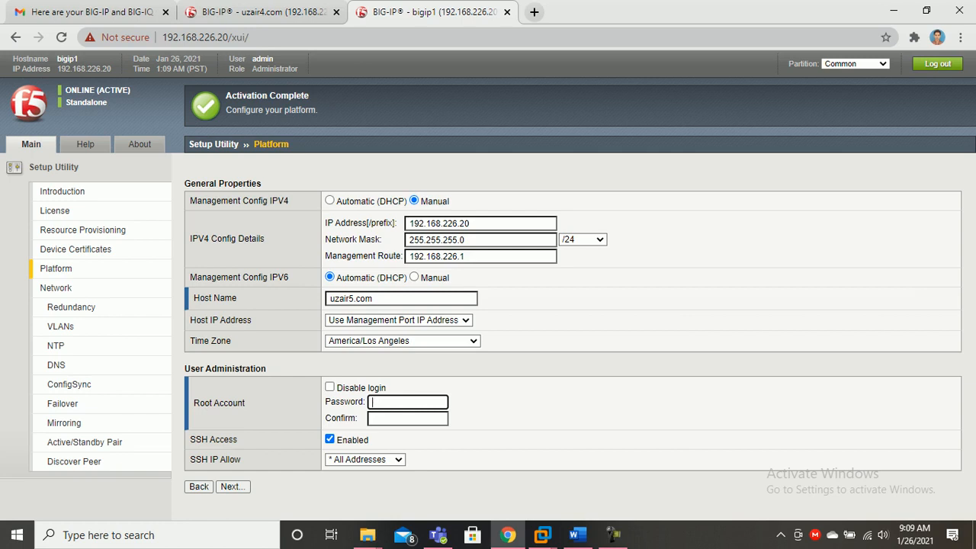
{"action": "type", "text": "•••••••••"}
{"action": "key", "text": "Tab"}
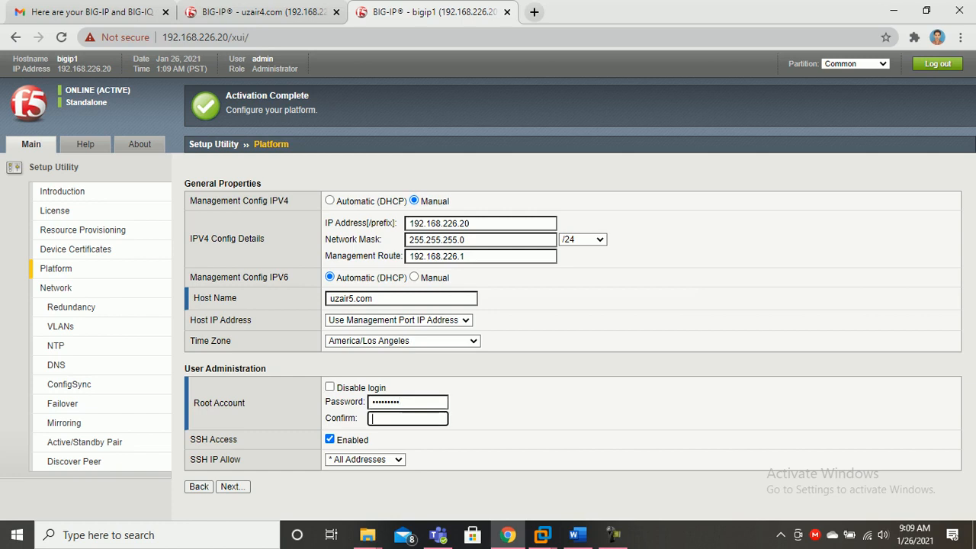
{"action": "type", "text": "•••••••••"}
{"action": "left_click", "coordinate": [233, 486]}
Check both devices' setup pages while the second device saves
{"action": "left_click", "coordinate": [258, 12]}
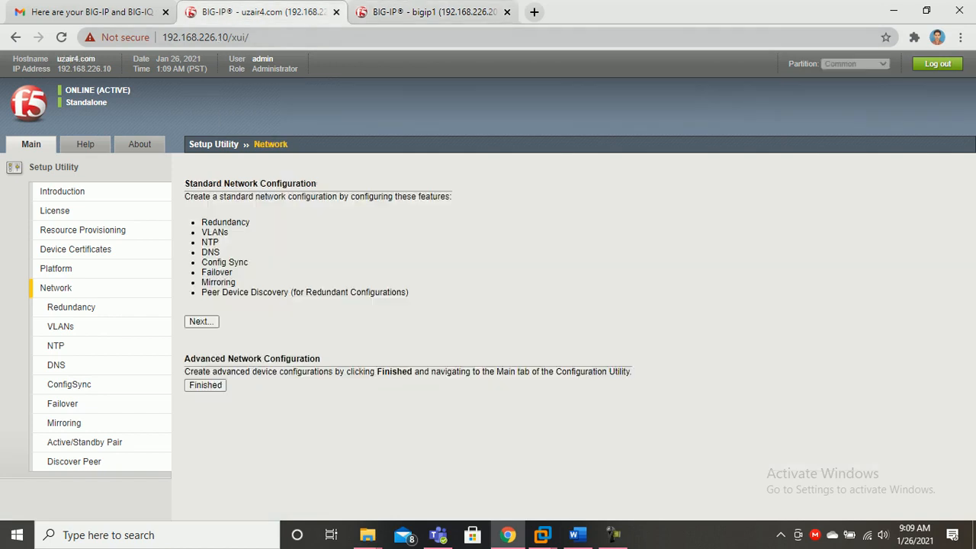
{"action": "left_click", "coordinate": [427, 12]}
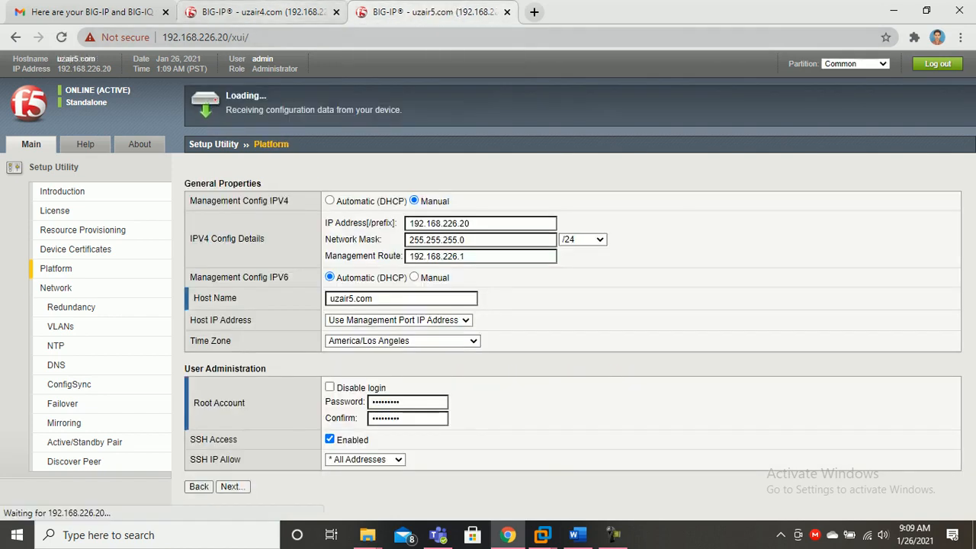
{"action": "left_click", "coordinate": [258, 12]}
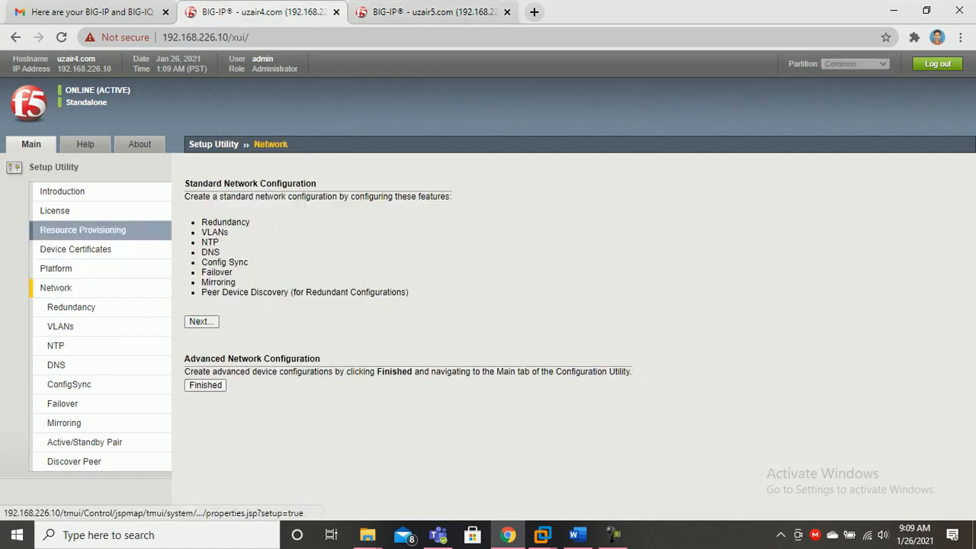
Reopen the first device's Resource Provisioning and advance past certificates to the Platform page
{"action": "left_click", "coordinate": [82, 230]}
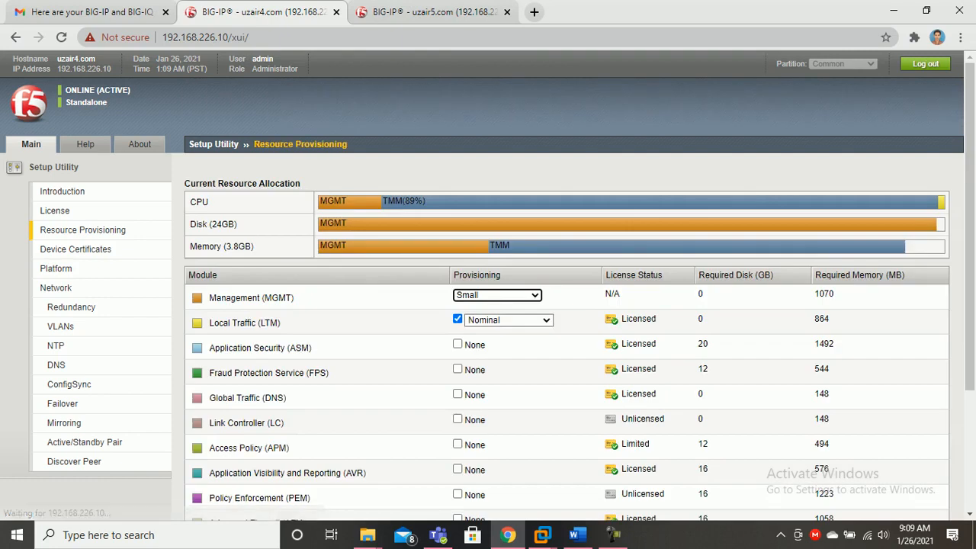
{"action": "scroll", "coordinate": [572, 305], "scroll_direction": "down", "scroll_amount": 3}
{"action": "left_click", "coordinate": [271, 500]}
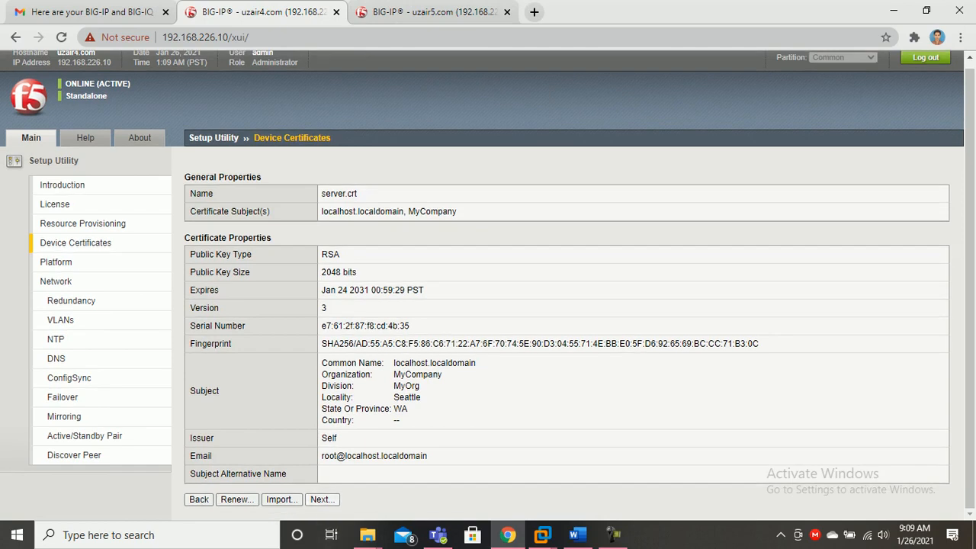
{"action": "left_click", "coordinate": [320, 500]}
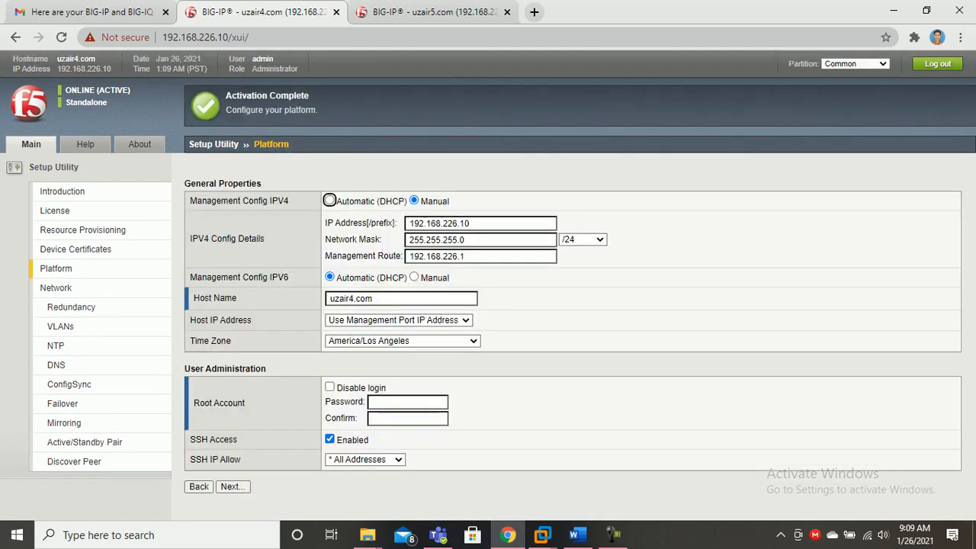
Change the time zone from America/Los Angeles to UTC
{"action": "left_click", "coordinate": [402, 340]}
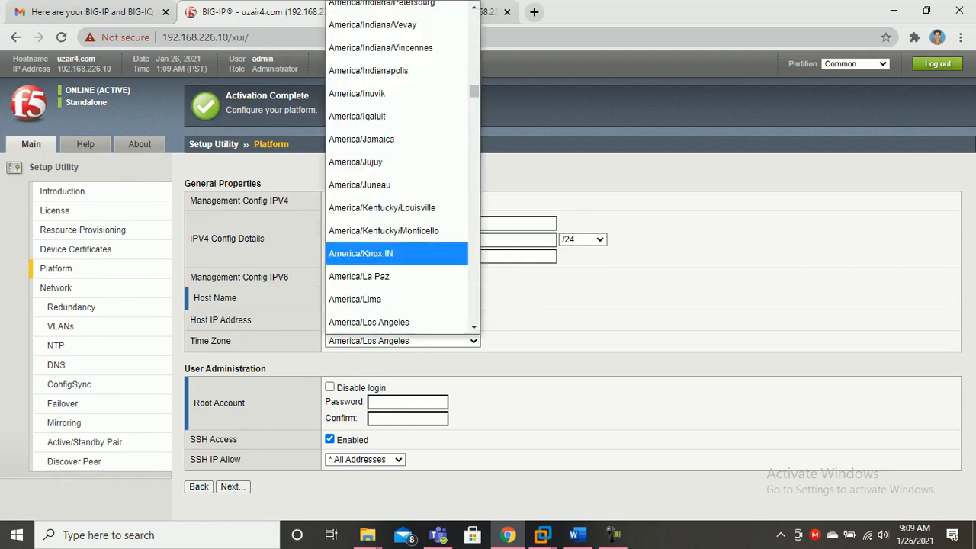
{"action": "scroll", "coordinate": [396, 168], "scroll_direction": "down", "scroll_amount": 20}
{"action": "scroll", "coordinate": [396, 167], "scroll_direction": "down", "scroll_amount": 20}
{"action": "scroll", "coordinate": [402, 168], "scroll_direction": "down", "scroll_amount": 20}
{"action": "mouse_move", "coordinate": [474, 315]}
{"action": "left_mouse_down"}
{"action": "mouse_move", "coordinate": [474, 92]}
{"action": "mouse_move", "coordinate": [473, 315]}
{"action": "left_mouse_up"}
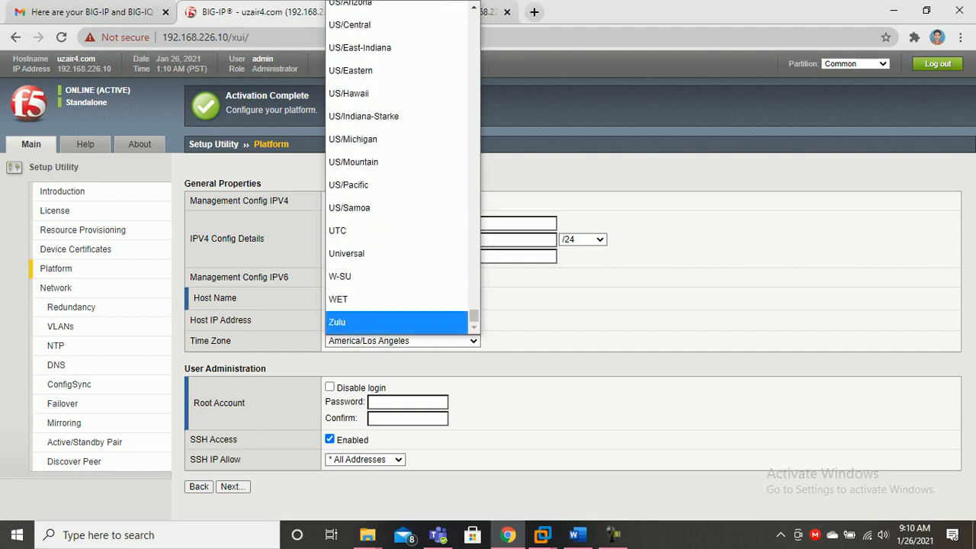
{"action": "left_click", "coordinate": [347, 230]}
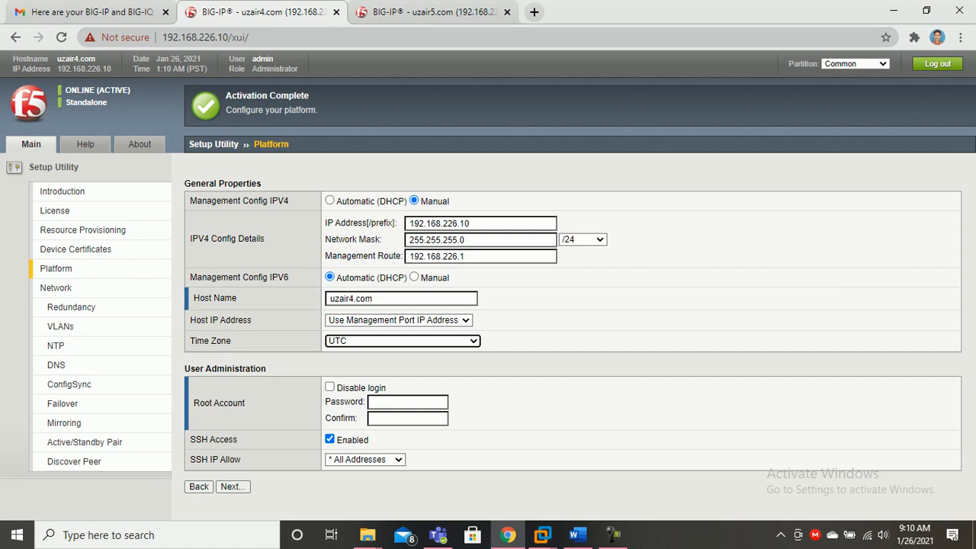
Enter the .10 unit's root account password, confirm it, and submit its Platform settings
{"action": "left_click", "coordinate": [407, 402]}
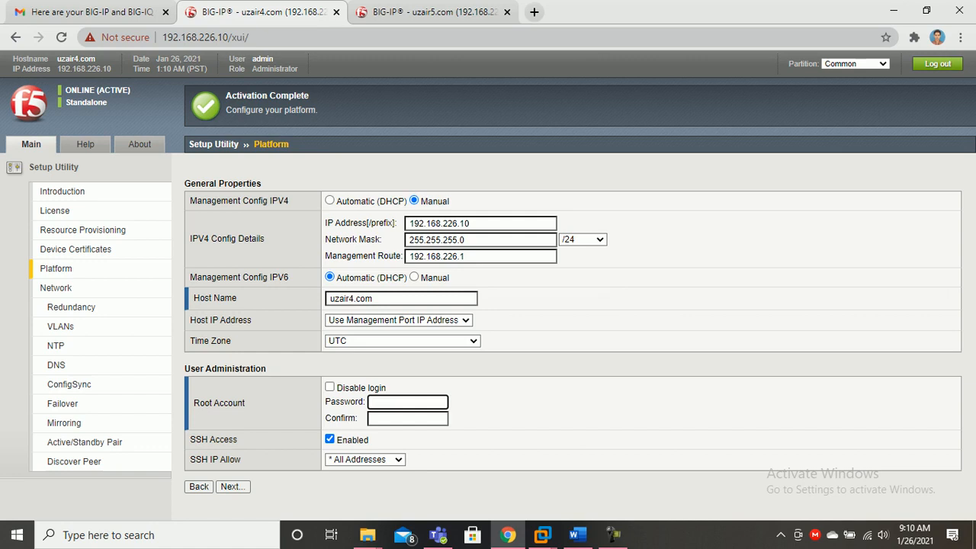
{"action": "type", "text": "•••••••••"}
{"action": "key", "text": "Tab"}
{"action": "type", "text": "•••••••••"}
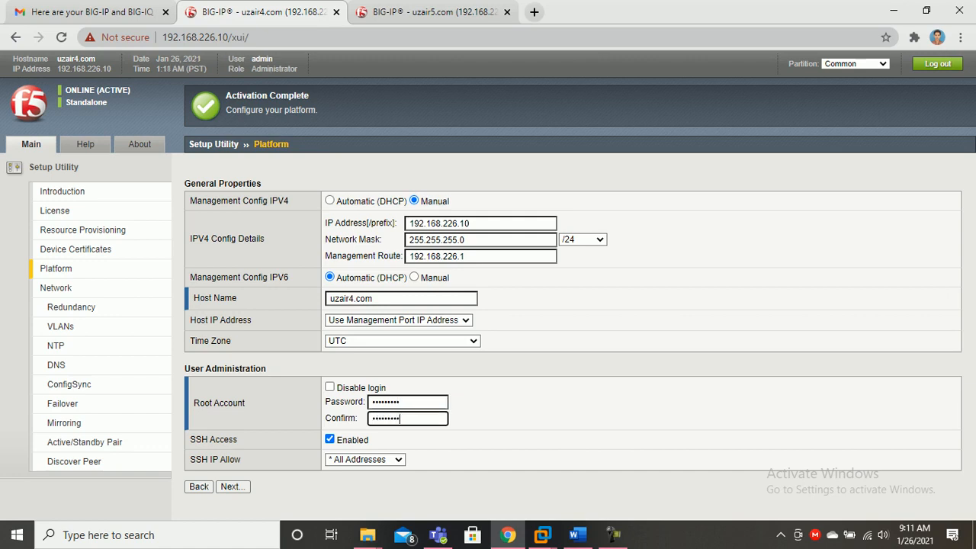
{"action": "key", "text": "Tab"}
{"action": "key", "text": "Return"}
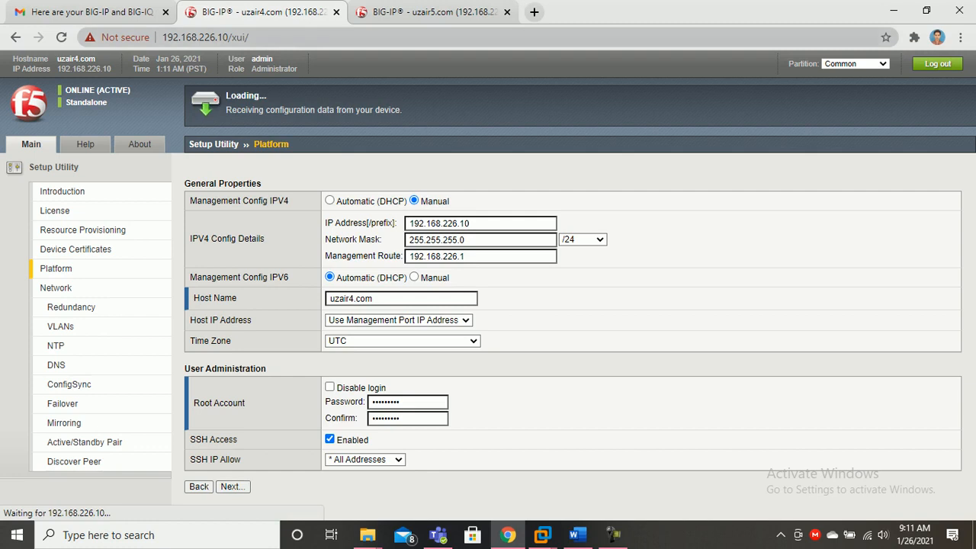
{"action": "key", "text": "ctrl+Tab"}
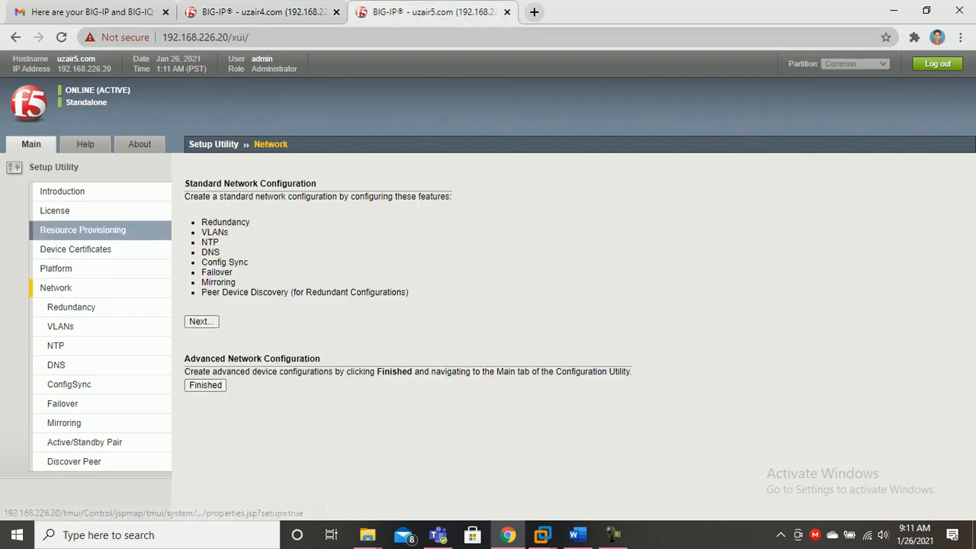
Advance the .20 unit past Resource Provisioning and Device Certificates and set its time zone to UTC
{"action": "left_click", "coordinate": [83, 230]}
{"action": "scroll", "coordinate": [488, 305], "scroll_direction": "down", "scroll_amount": 3}
{"action": "left_click", "coordinate": [270, 499]}
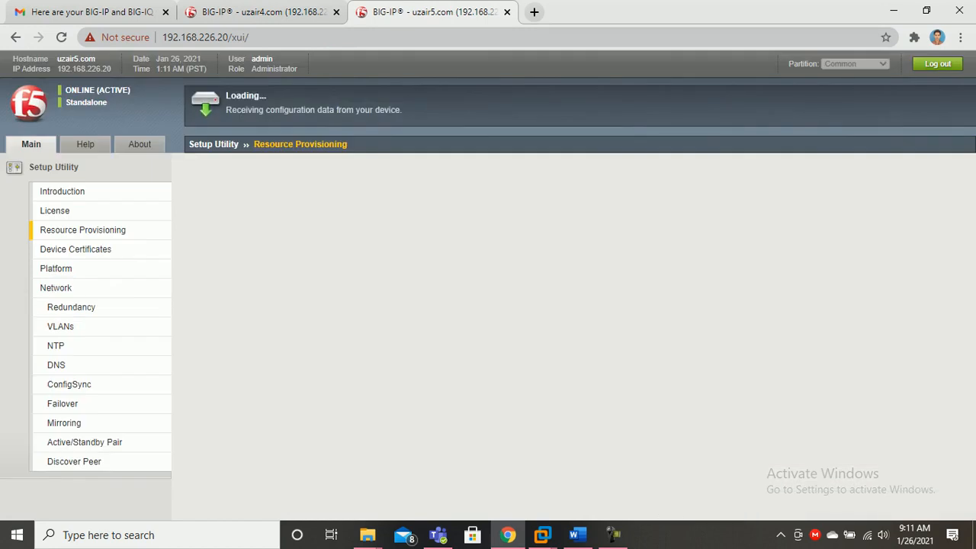
{"action": "scroll", "coordinate": [488, 305], "scroll_direction": "down", "scroll_amount": 1}
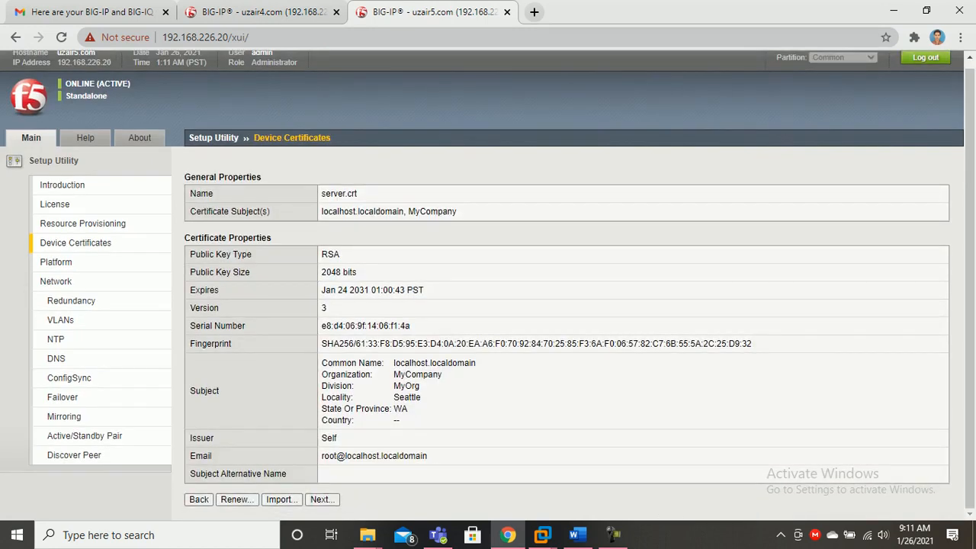
{"action": "left_click", "coordinate": [322, 500]}
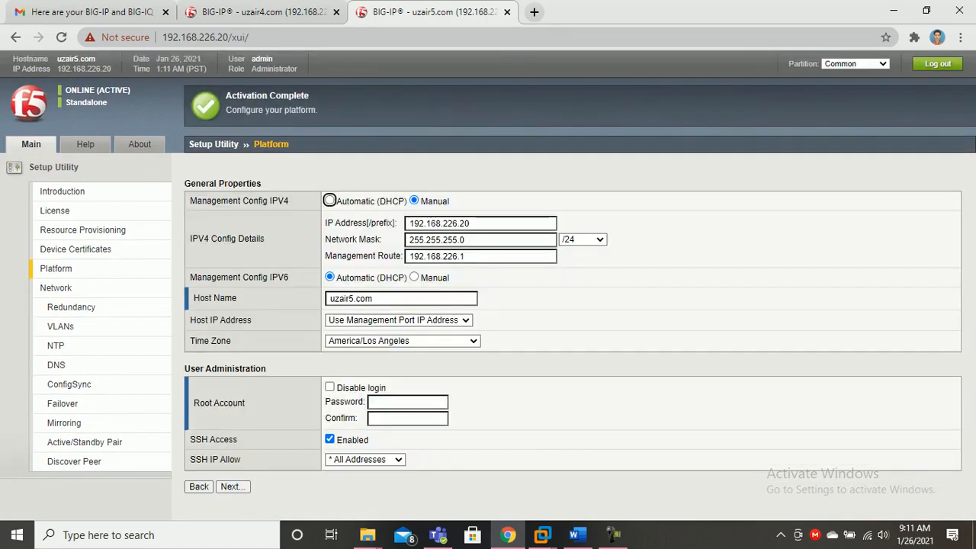
{"action": "left_click", "coordinate": [403, 340]}
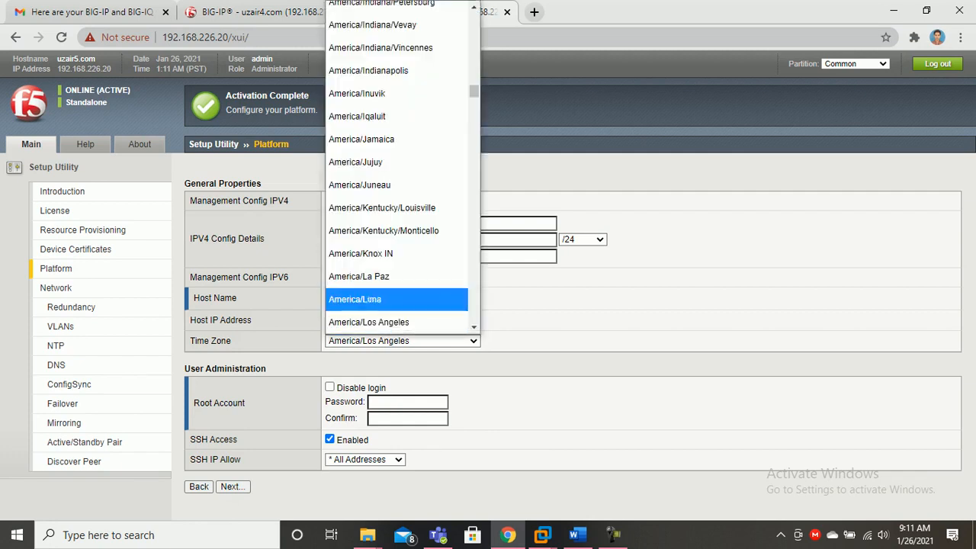
{"action": "left_click_drag", "start_coordinate": [473, 92], "coordinate": [473, 319]}
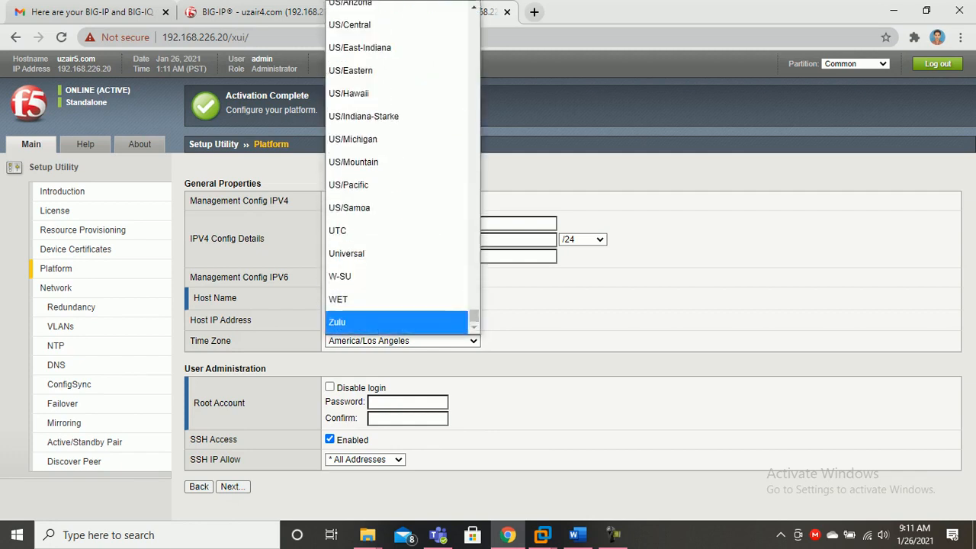
{"action": "left_click", "coordinate": [397, 230]}
Enter and confirm the .20 unit's root password, submit Platform, then begin .10's network configuration
{"action": "left_click", "coordinate": [407, 402]}
{"action": "type", "text": "******"}
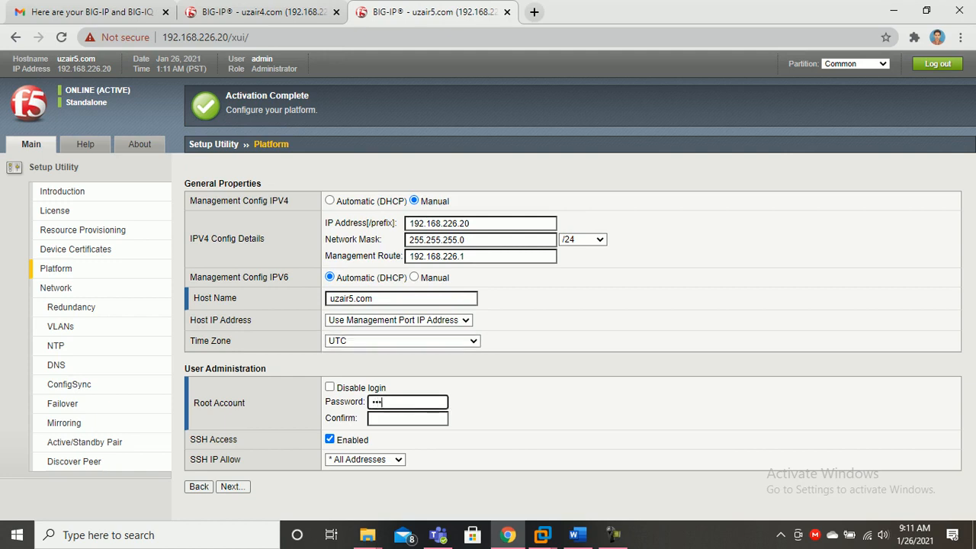
{"action": "type", "text": "***"}
{"action": "key", "text": "Tab"}
{"action": "type", "text": "*****"}
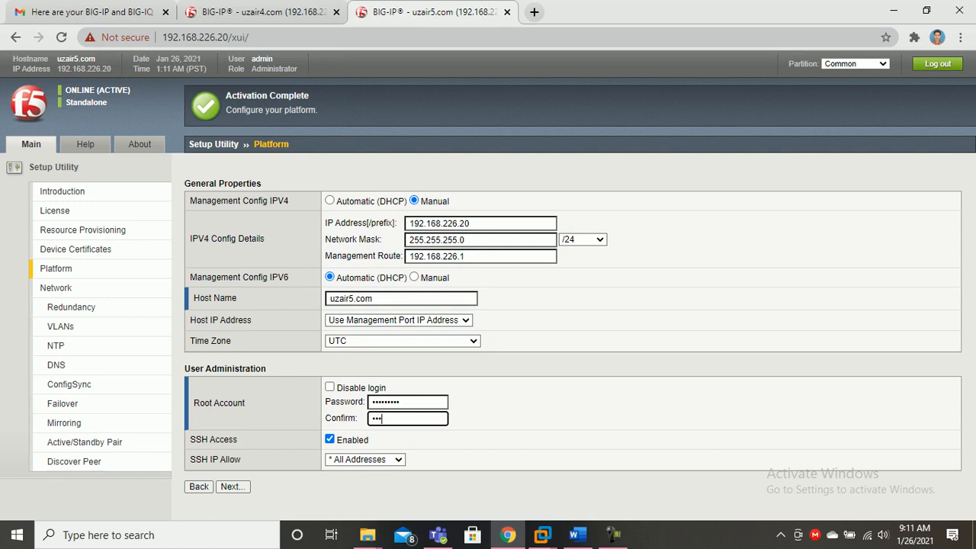
{"action": "type", "text": "****"}
{"action": "left_click", "coordinate": [233, 486]}
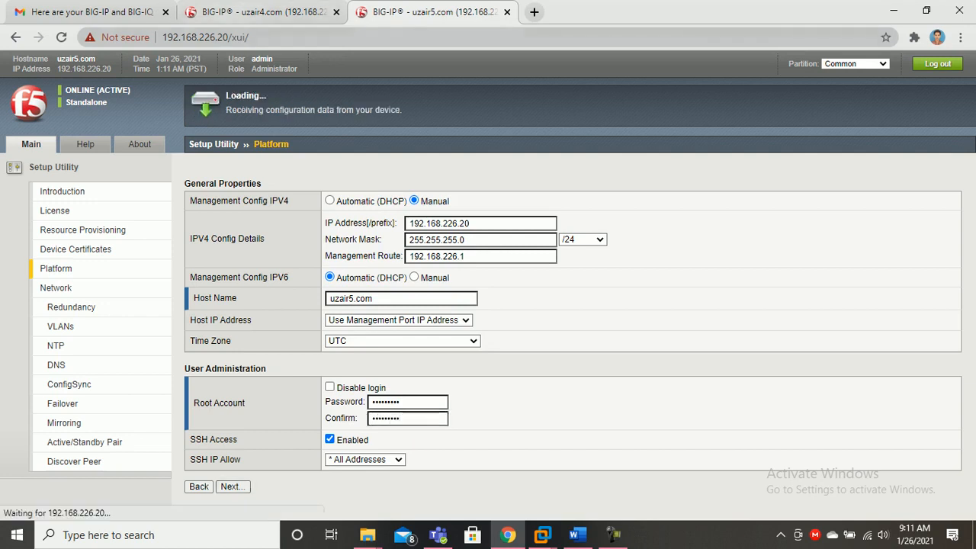
{"action": "left_click", "coordinate": [263, 12]}
{"action": "left_click", "coordinate": [201, 321]}
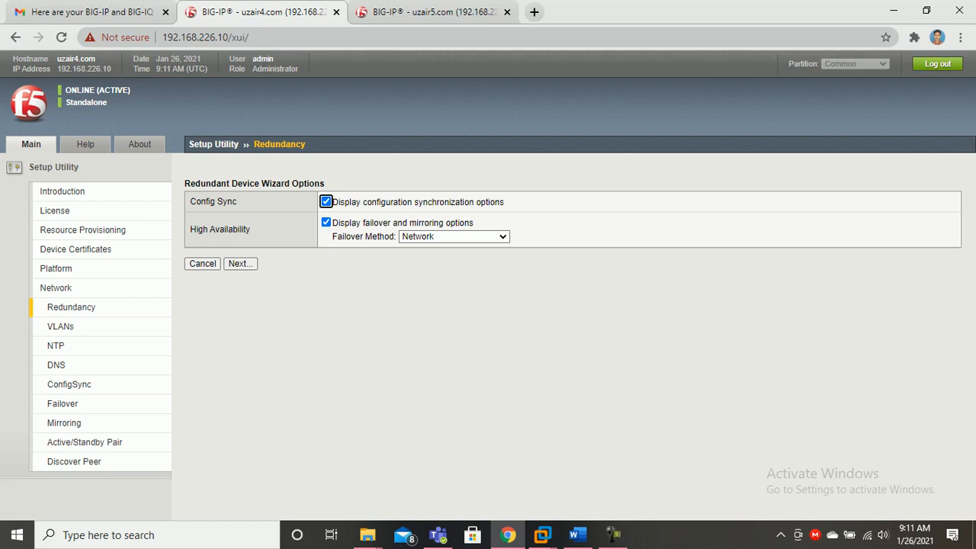
Begin .20's standard network setup and confirm redundancy with sync and Network failover on both units
{"action": "left_click", "coordinate": [427, 11]}
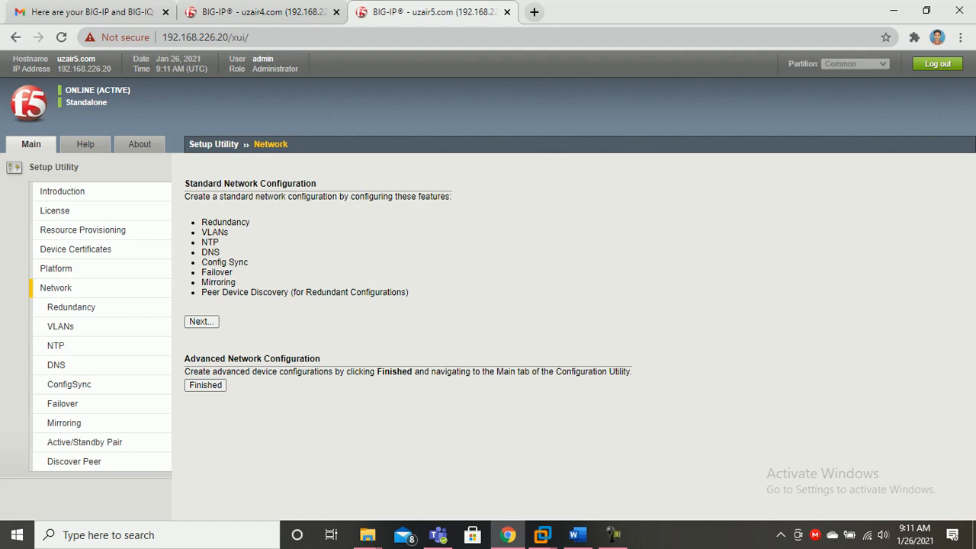
{"action": "left_click", "coordinate": [202, 321]}
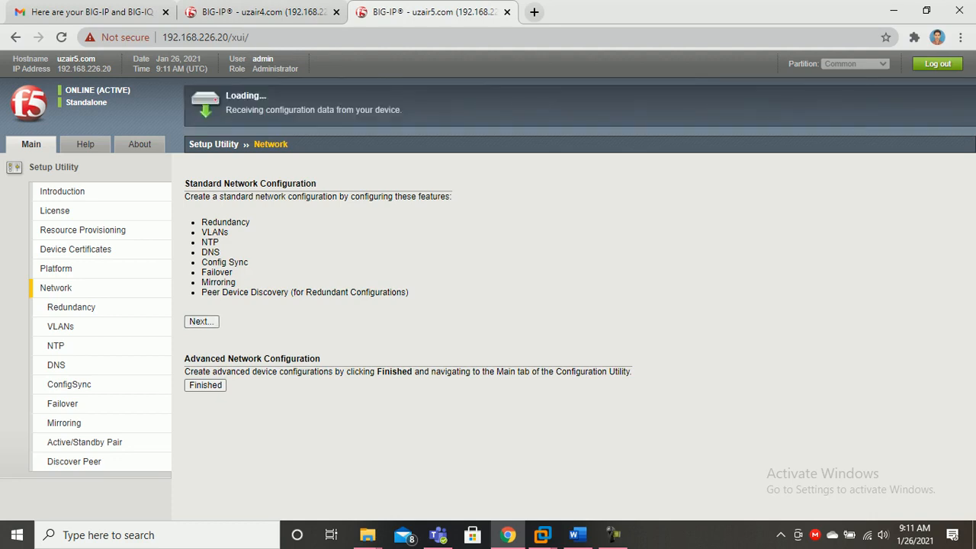
{"action": "left_click", "coordinate": [263, 12]}
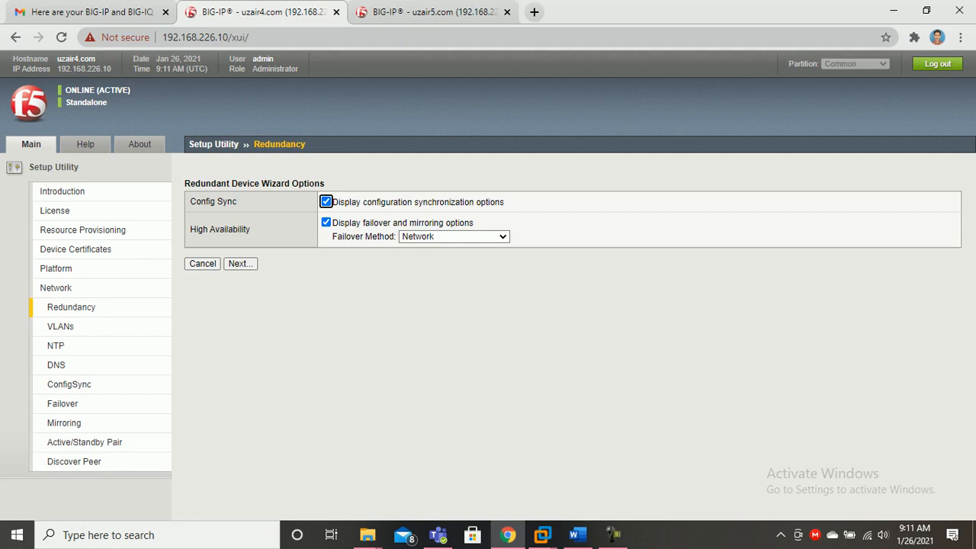
{"action": "left_click", "coordinate": [453, 236]}
{"action": "left_click", "coordinate": [418, 254]}
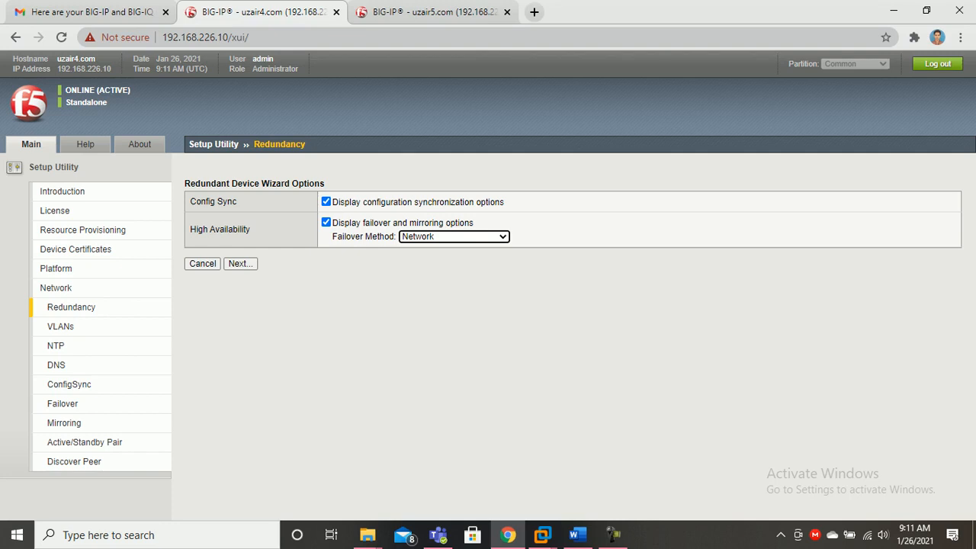
{"action": "left_click", "coordinate": [240, 263]}
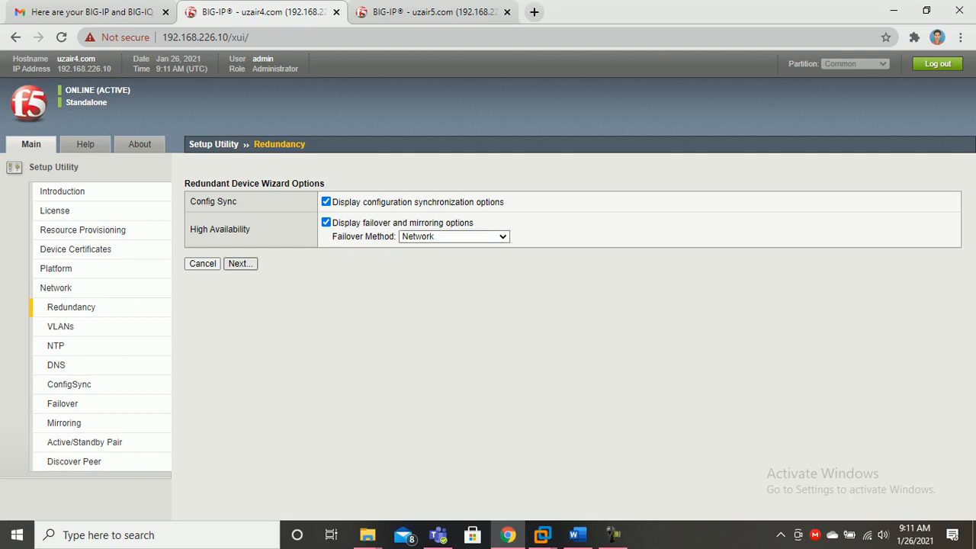
{"action": "key", "text": "ctrl+Tab"}
{"action": "key", "text": "Return"}
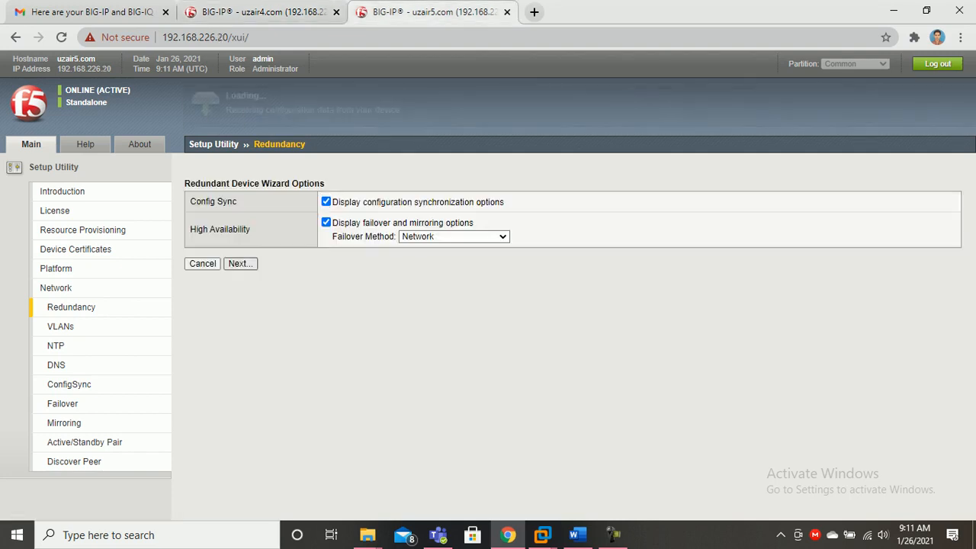
{"action": "key", "text": "ctrl+shift+Tab"}
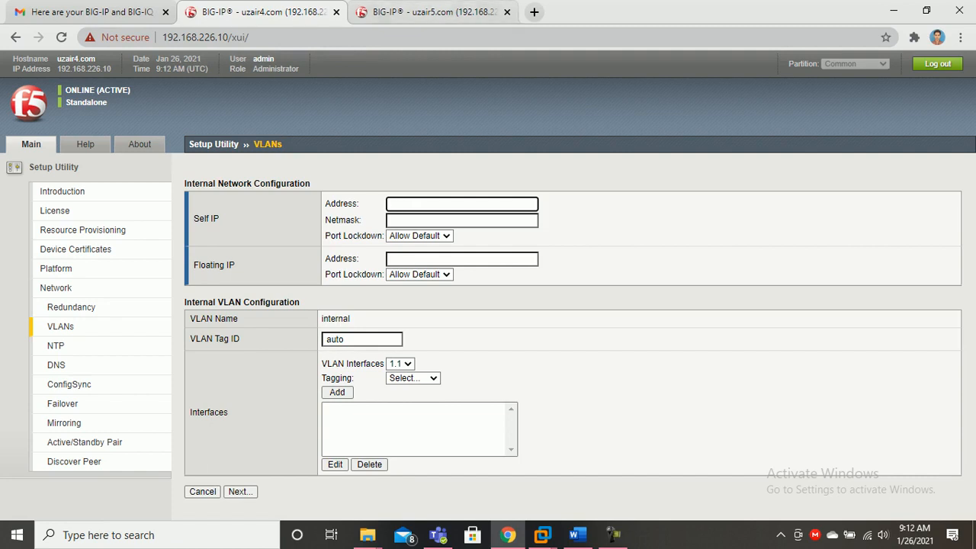
Enter internal self IP 10.2.0.1, netmask 255.255.255.0, floating IP 10.2.0.2 and VLAN tag 10
{"action": "left_click", "coordinate": [576, 535]}
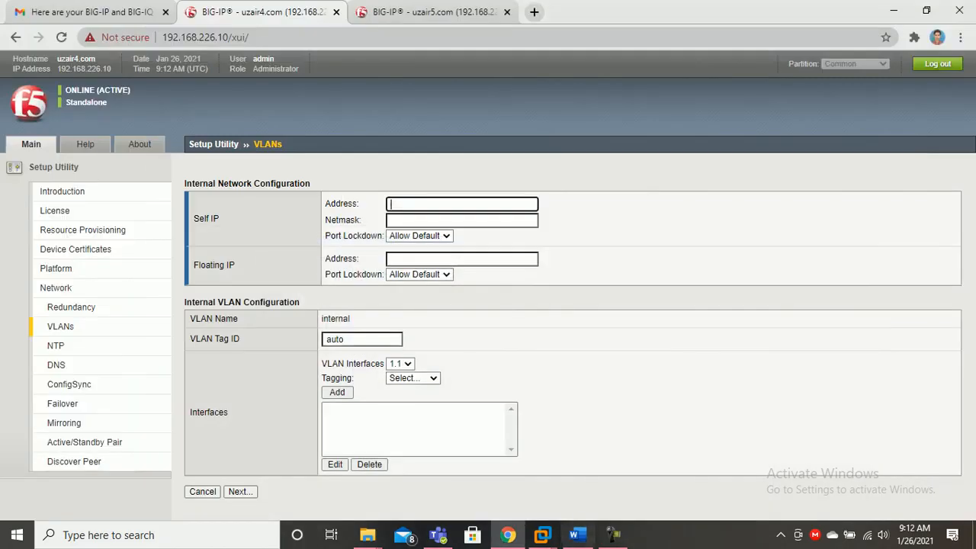
{"action": "left_click", "coordinate": [576, 535]}
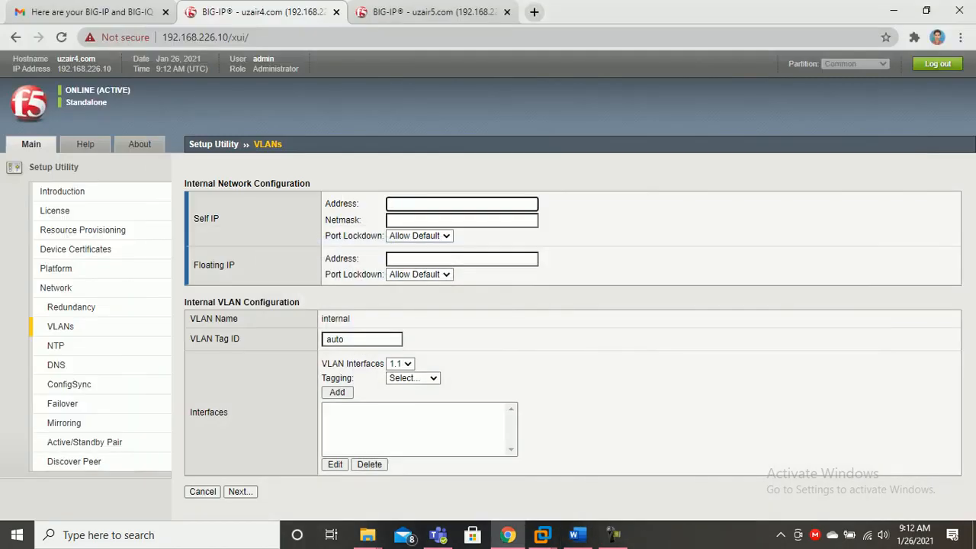
{"action": "type", "text": "10"}
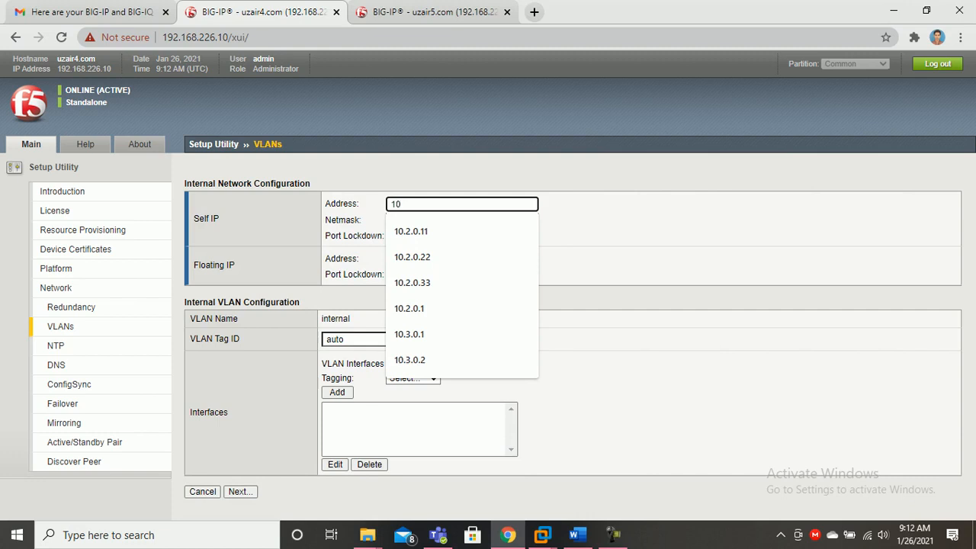
{"action": "type", "text": ".2.0.1"}
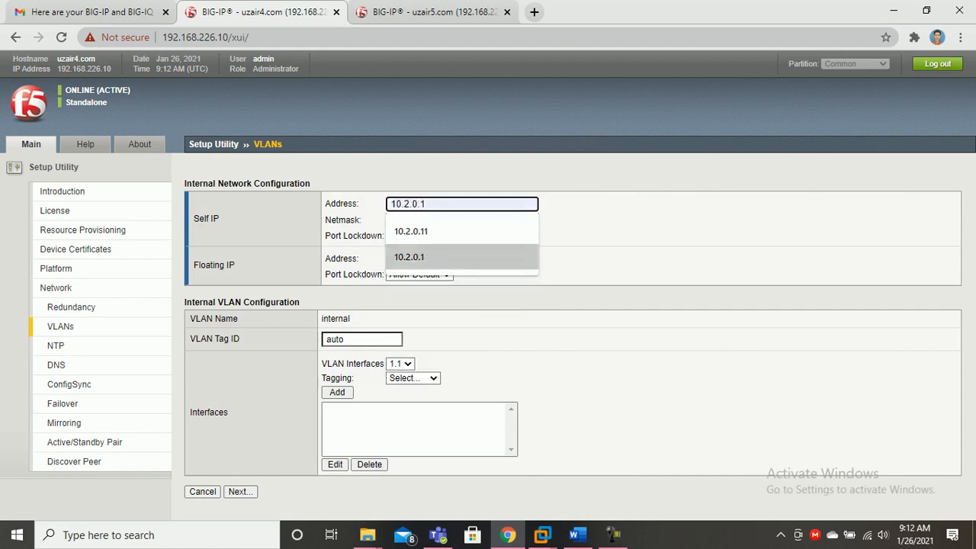
{"action": "key", "text": "Return"}
{"action": "key", "text": "Tab"}
{"action": "key", "text": "Down"}
{"action": "key", "text": "Return"}
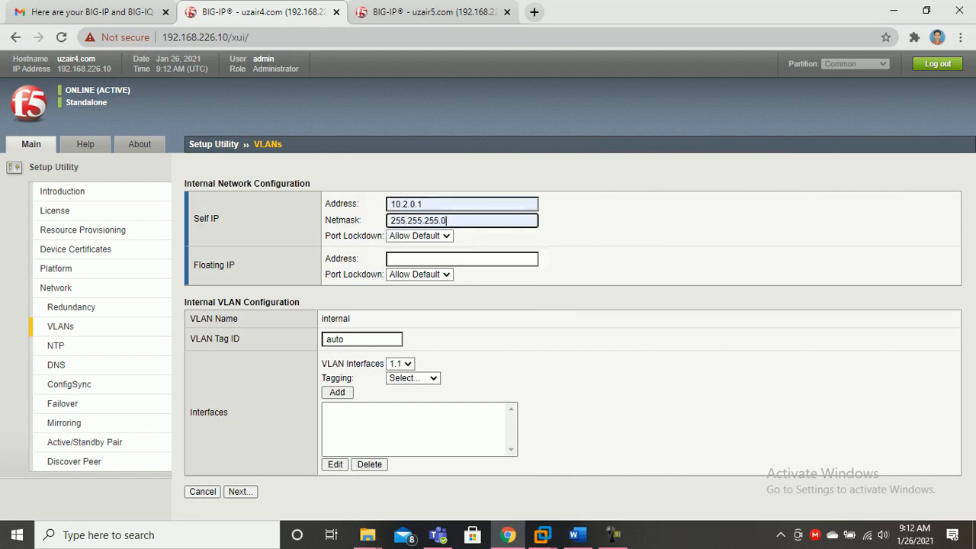
{"action": "key", "text": "Tab"}
{"action": "key", "text": "Tab"}
{"action": "key", "text": "Down"}
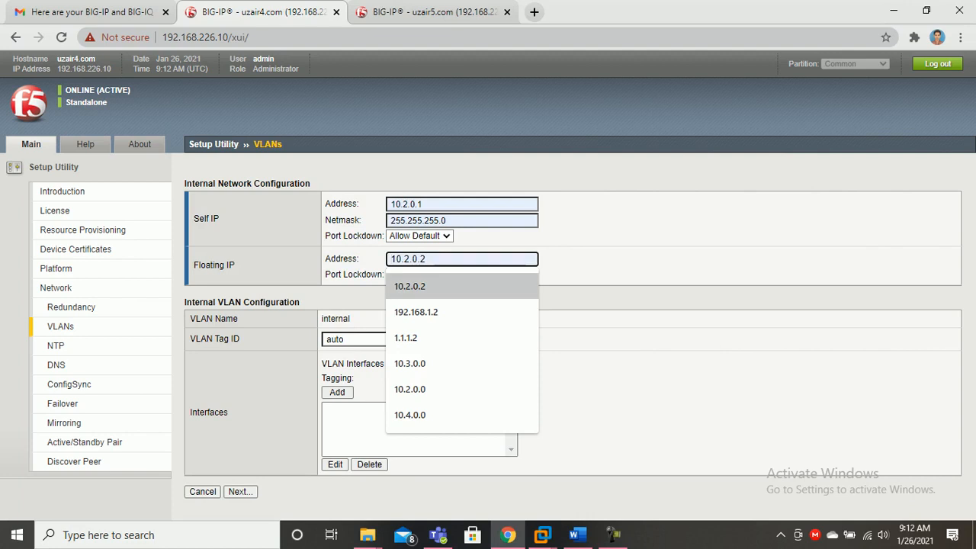
{"action": "key", "text": "Return"}
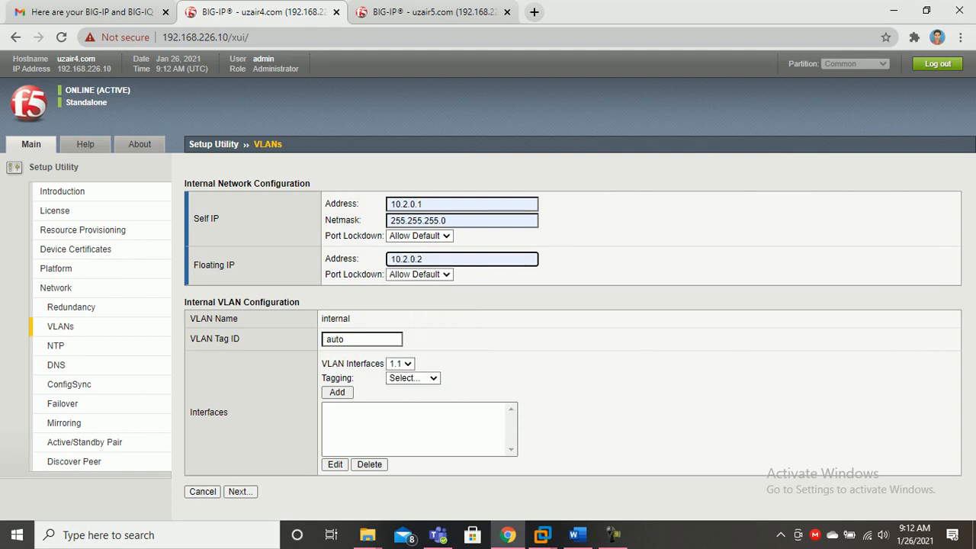
{"action": "key", "text": "Tab"}
{"action": "key", "text": "Tab"}
{"action": "type", "text": "10"}
Add interface 1.2 as Untagged to the first unit's internal VLAN
{"action": "left_click", "coordinate": [400, 363]}
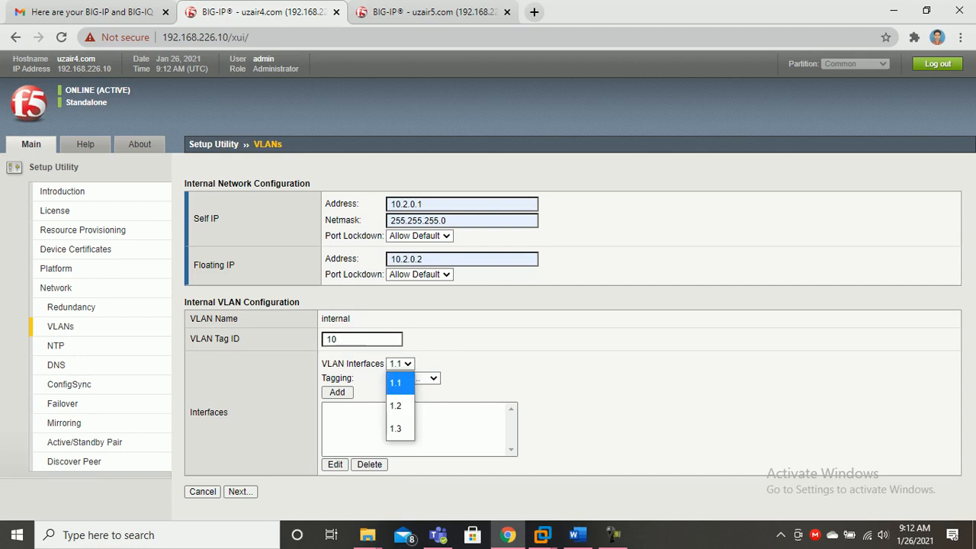
{"action": "left_click", "coordinate": [397, 405]}
{"action": "left_click", "coordinate": [412, 378]}
{"action": "left_click", "coordinate": [408, 444]}
{"action": "left_click", "coordinate": [337, 391]}
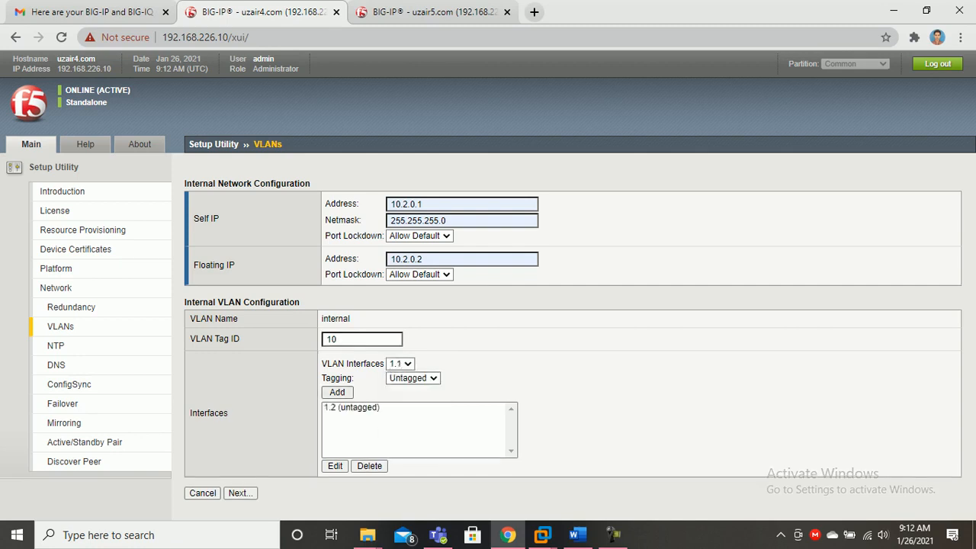
{"action": "key", "text": "ctrl+Tab"}
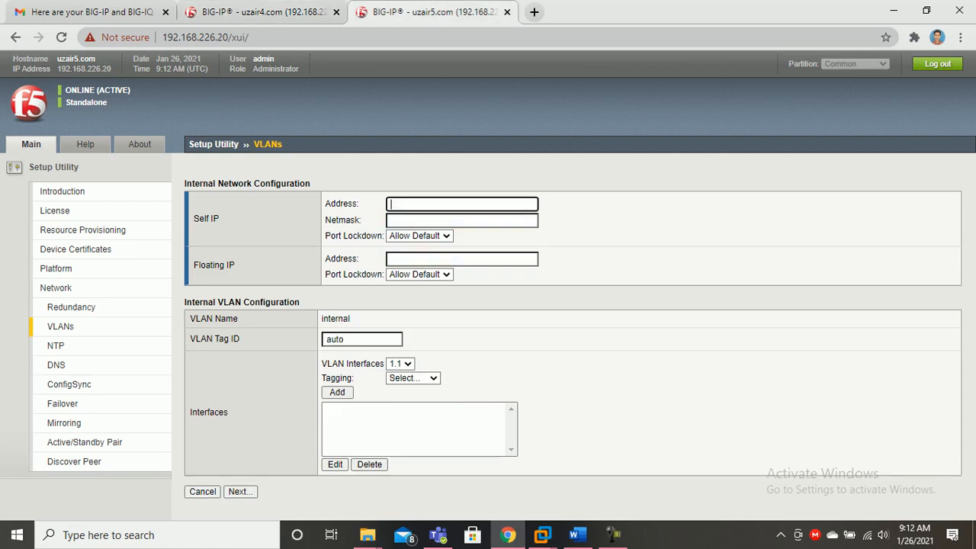
Enter the .20 unit's internal self IP 10.2.0.3, netmask 255.255.255.0 and floating IP 10.2.0.4
{"action": "left_click", "coordinate": [462, 204]}
{"action": "type", "text": "10.2."}
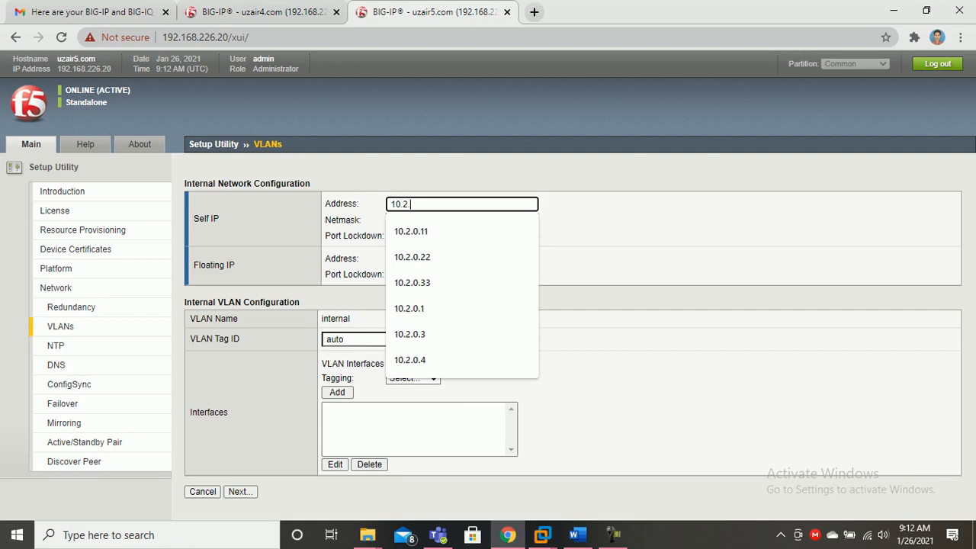
{"action": "type", "text": "0.3"}
{"action": "key", "text": "Down"}
{"action": "key", "text": "Down"}
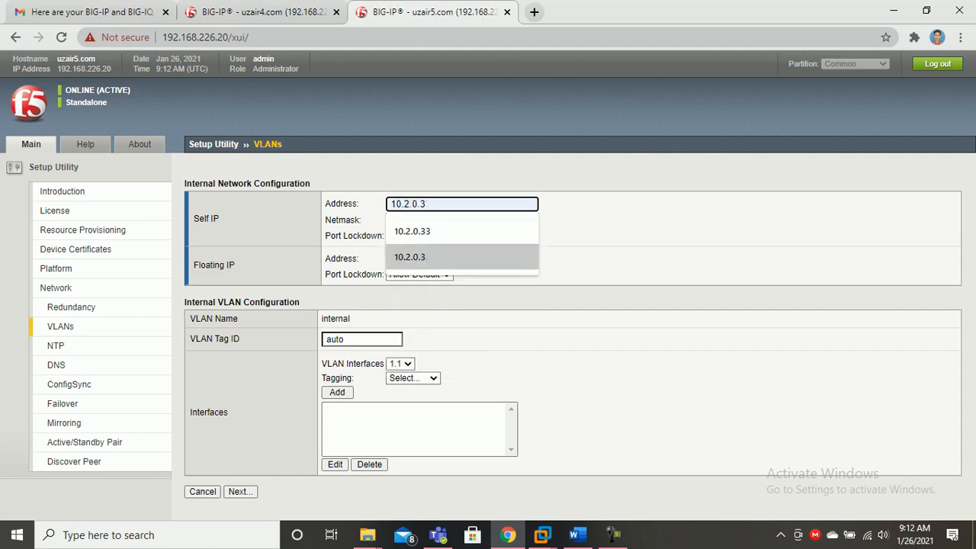
{"action": "key", "text": "Return"}
{"action": "key", "text": "Tab"}
{"action": "key", "text": "Down"}
{"action": "key", "text": "Return"}
{"action": "key", "text": "Tab"}
{"action": "key", "text": "Down"}
{"action": "key", "text": "Down"}
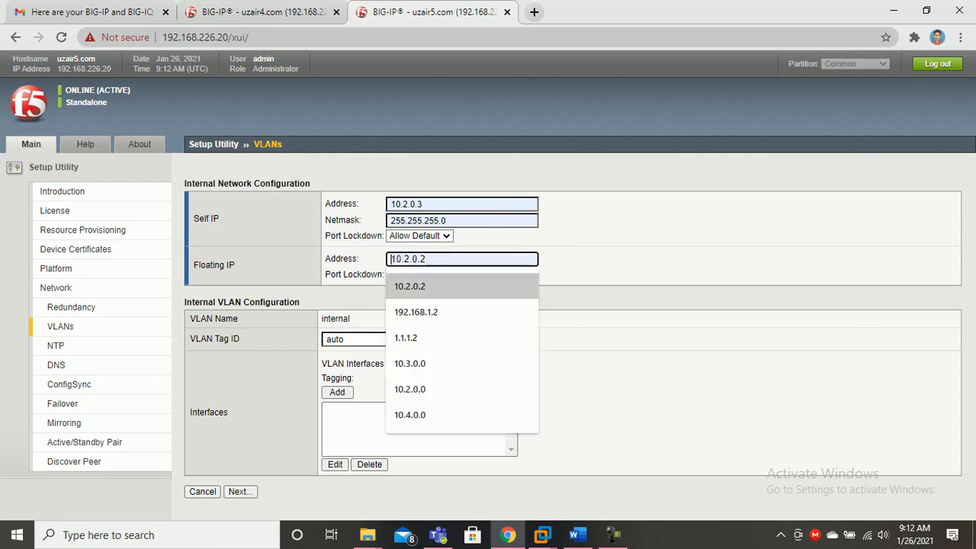
{"action": "key", "text": "Return"}
{"action": "key", "text": "BackSpace"}
{"action": "type", "text": "4"}
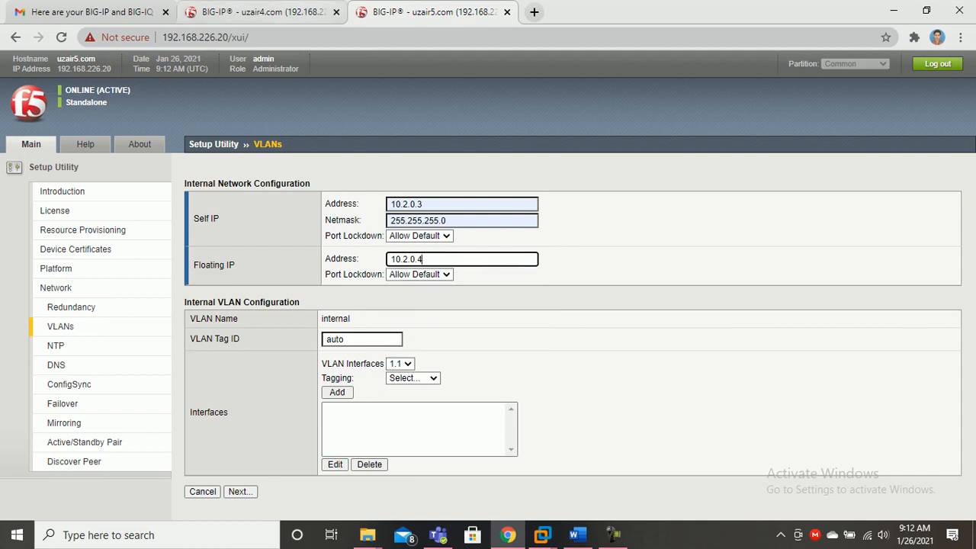
Replace the automatic VLAN tag with 10 on the .20 unit's internal VLAN
{"action": "key", "text": "ctrl+shift+Tab"}
{"action": "key", "text": "ctrl+Tab"}
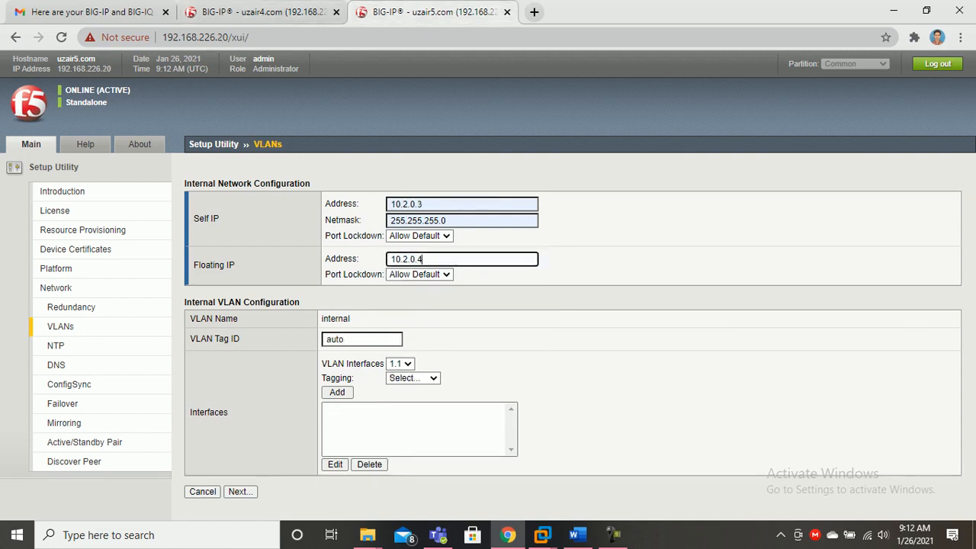
{"action": "left_click", "coordinate": [358, 339]}
{"action": "double_click", "coordinate": [334, 338]}
{"action": "type", "text": "10"}
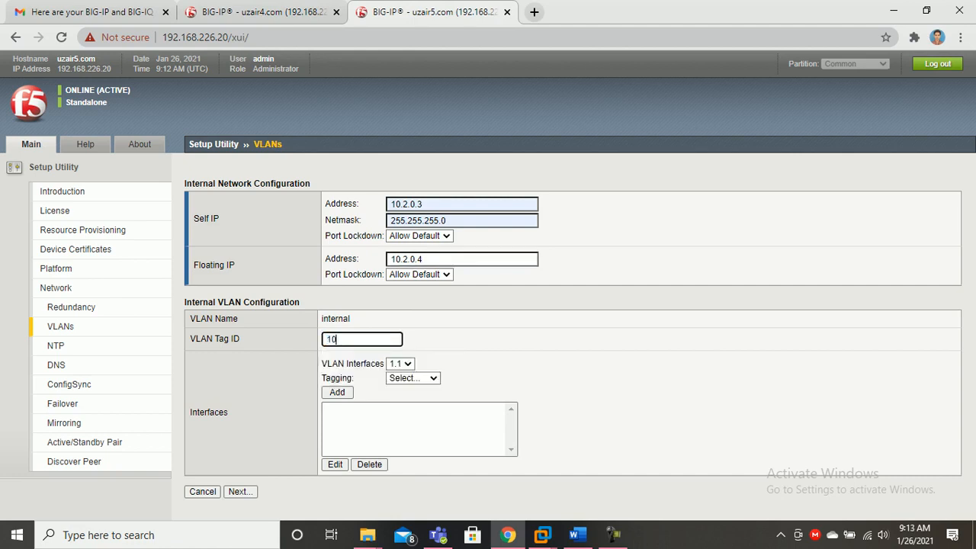
Add interface 1.2 Untagged to the .20 unit's internal VLAN and submit it
{"action": "key", "text": "ctrl+shift+Tab"}
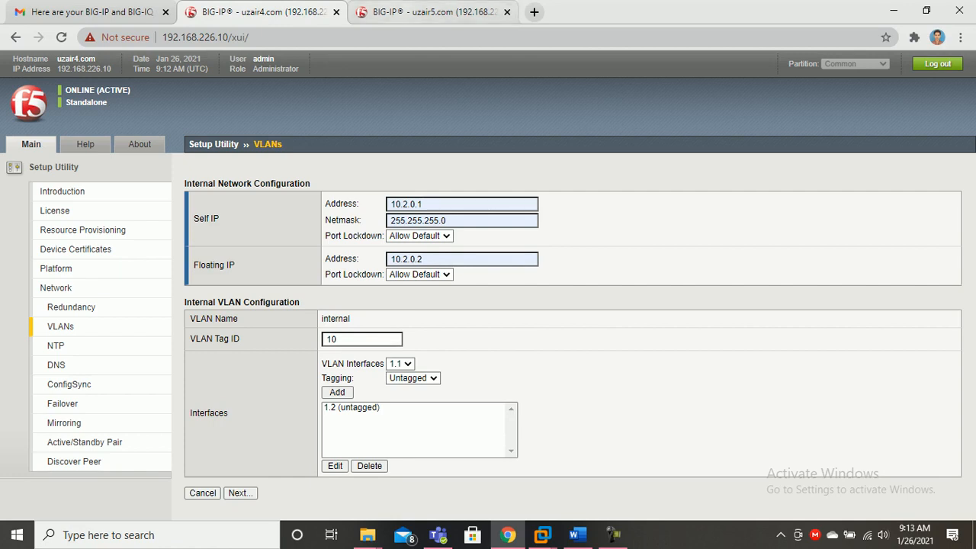
{"action": "left_click", "coordinate": [427, 11]}
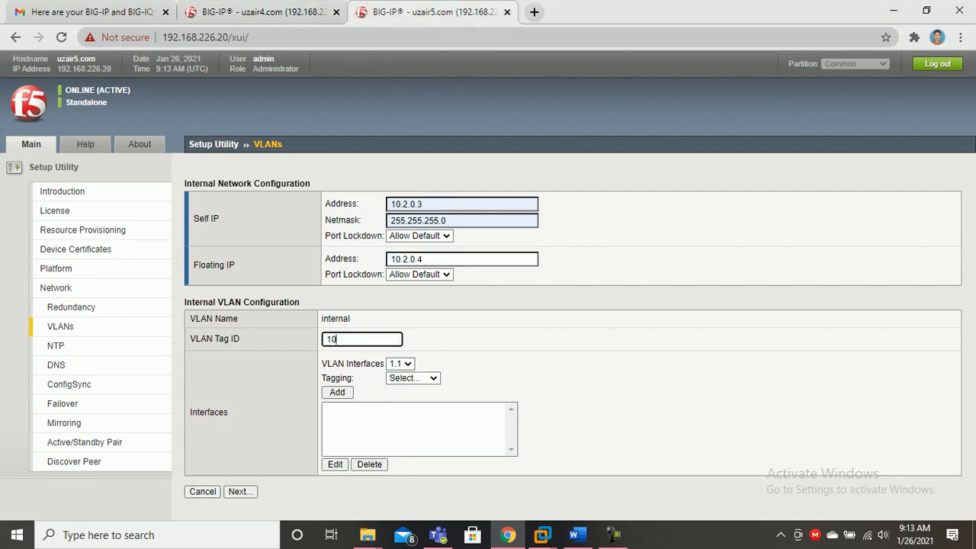
{"action": "left_click", "coordinate": [400, 363]}
{"action": "left_click", "coordinate": [396, 406]}
{"action": "left_click", "coordinate": [413, 378]}
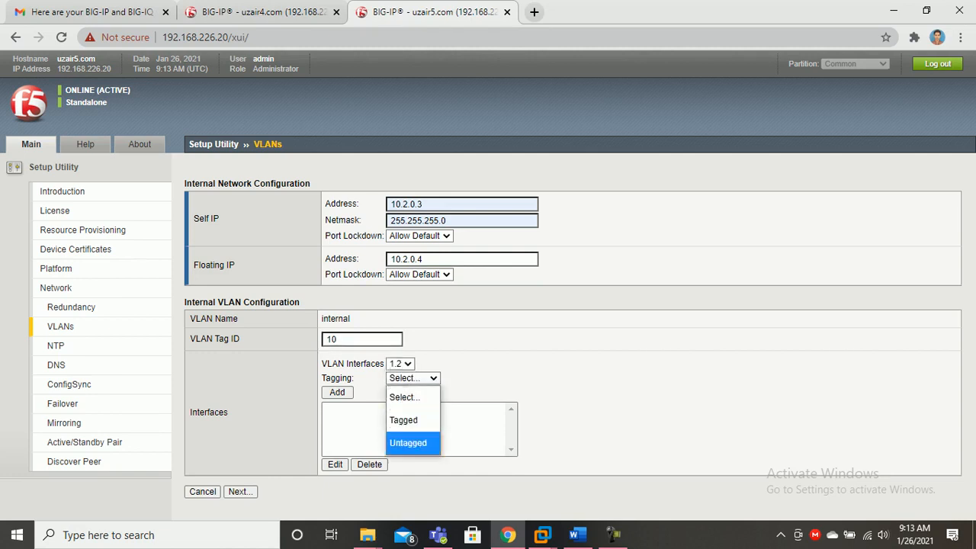
{"action": "left_click", "coordinate": [408, 443]}
{"action": "left_click", "coordinate": [337, 392]}
{"action": "left_click", "coordinate": [240, 493]}
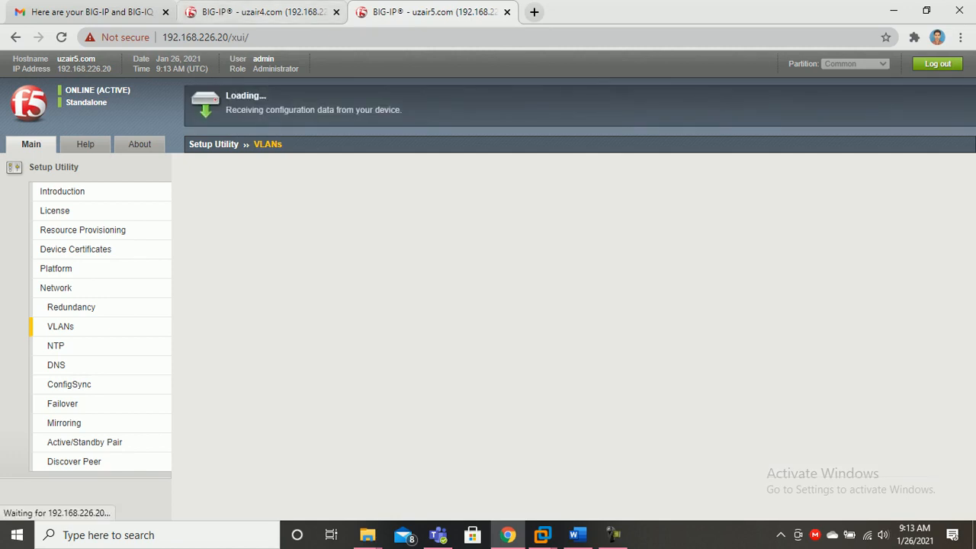
{"action": "key", "text": "ctrl+shift+Tab"}
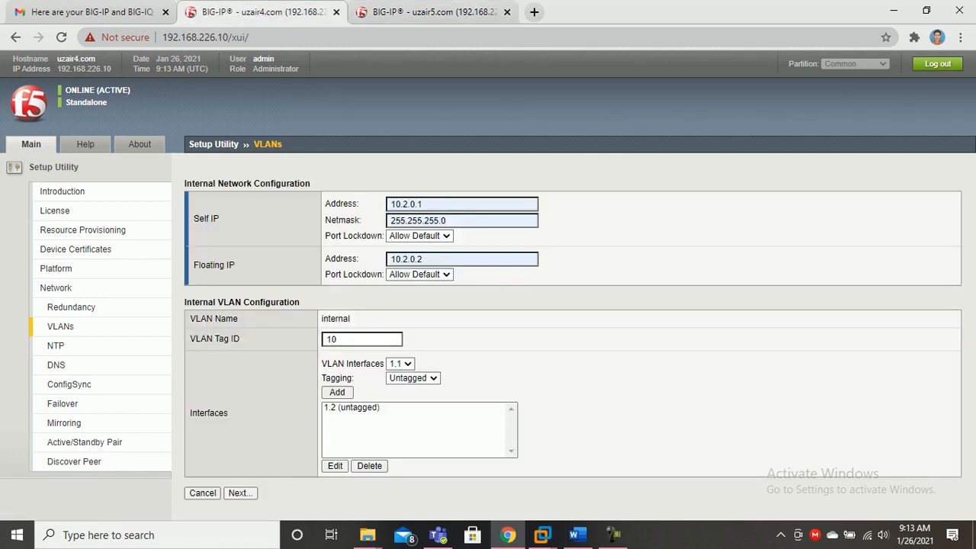
Submit the first unit's internal VLAN and set external self IP 192.168.1.10 with netmask 255.255.255.0
{"action": "key", "text": "Return"}
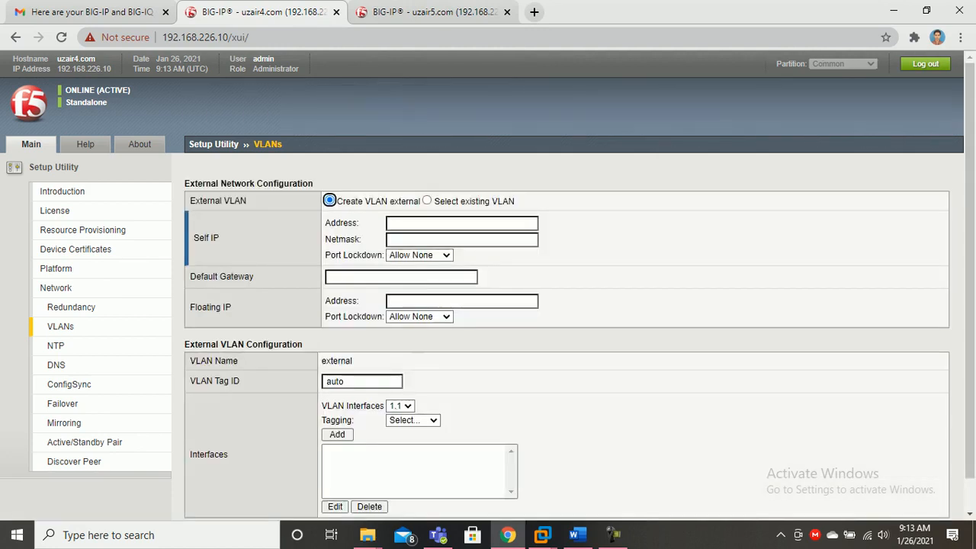
{"action": "left_click", "coordinate": [462, 222]}
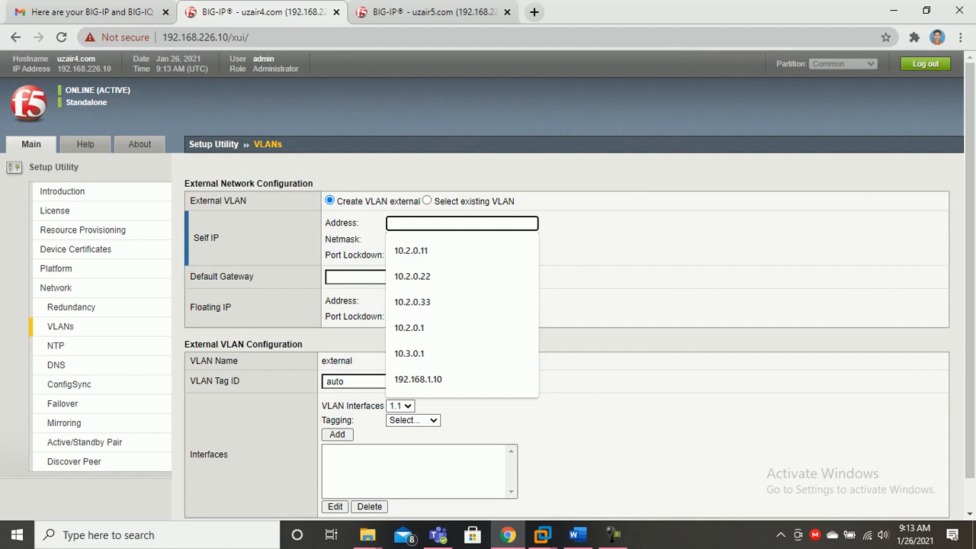
{"action": "key", "text": "Down"}
{"action": "key", "text": "Down"}
{"action": "key", "text": "Down"}
{"action": "key", "text": "Down"}
{"action": "key", "text": "Down"}
{"action": "key", "text": "Down"}
{"action": "key", "text": "Return"}
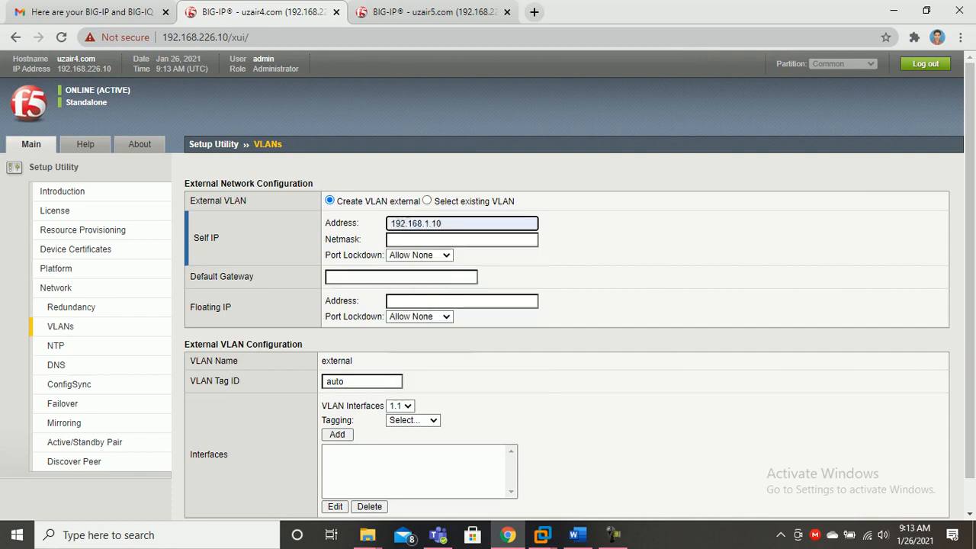
{"action": "key", "text": "Tab"}
{"action": "key", "text": "Down"}
{"action": "key", "text": "Return"}
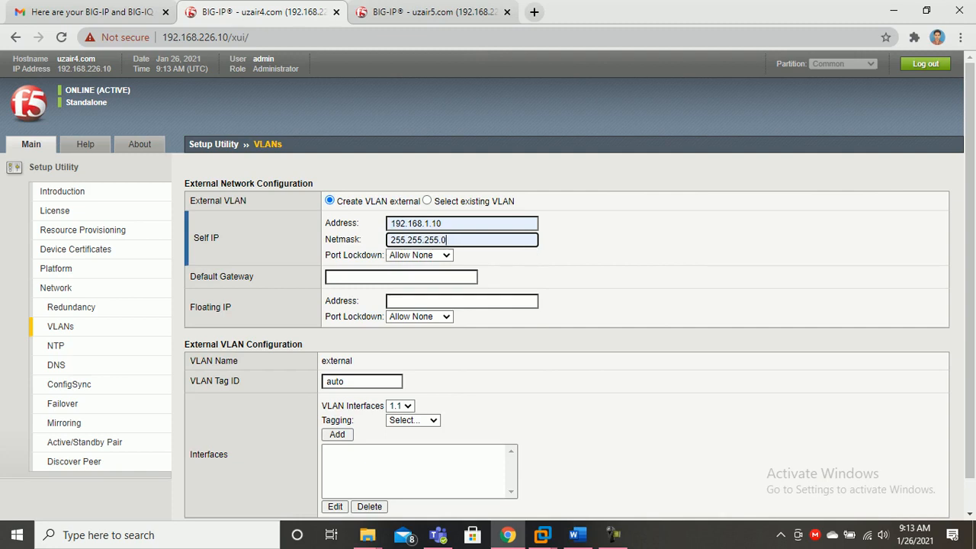
Set the external default gateway to 192.168.1.100
{"action": "left_click", "coordinate": [328, 276]}
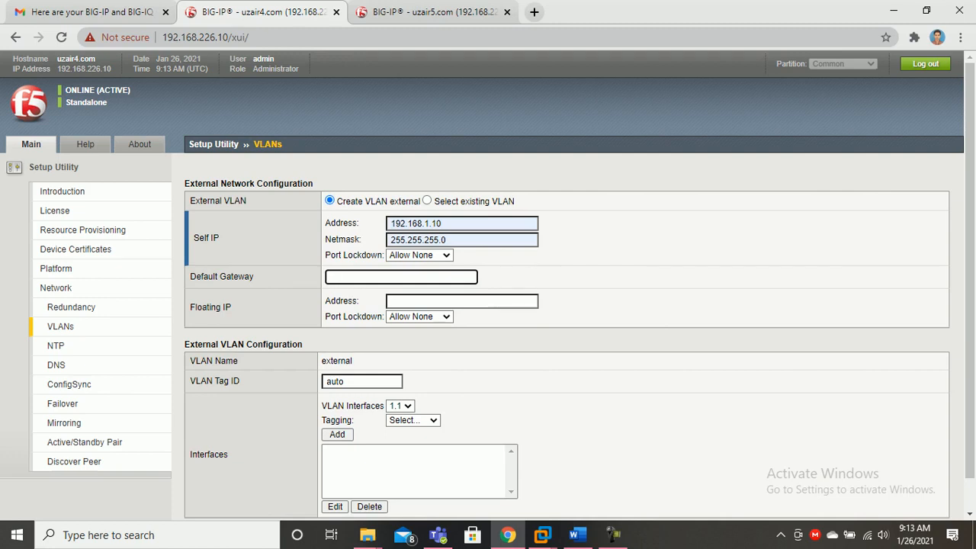
{"action": "type", "text": "192."}
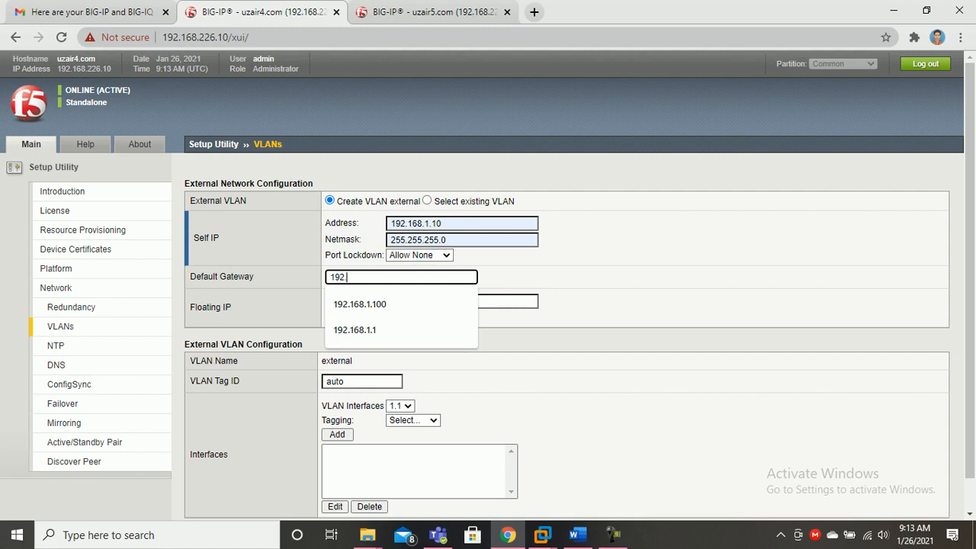
{"action": "key", "text": "Down"}
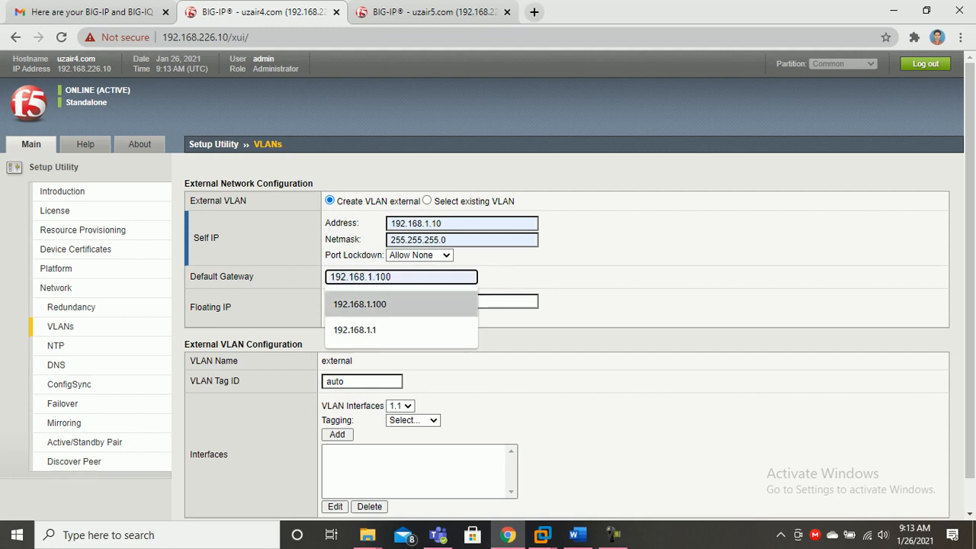
{"action": "key", "text": "Return"}
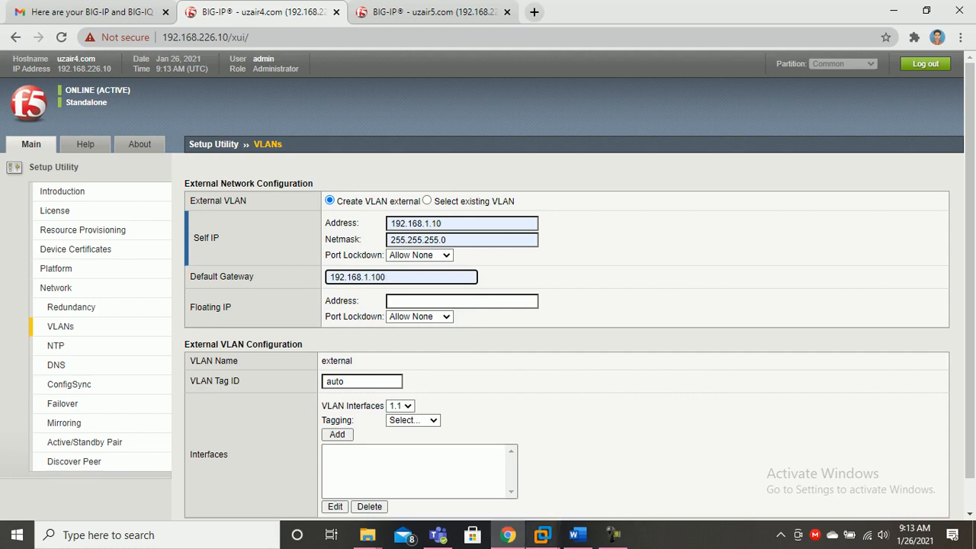
{"action": "left_click", "coordinate": [576, 534]}
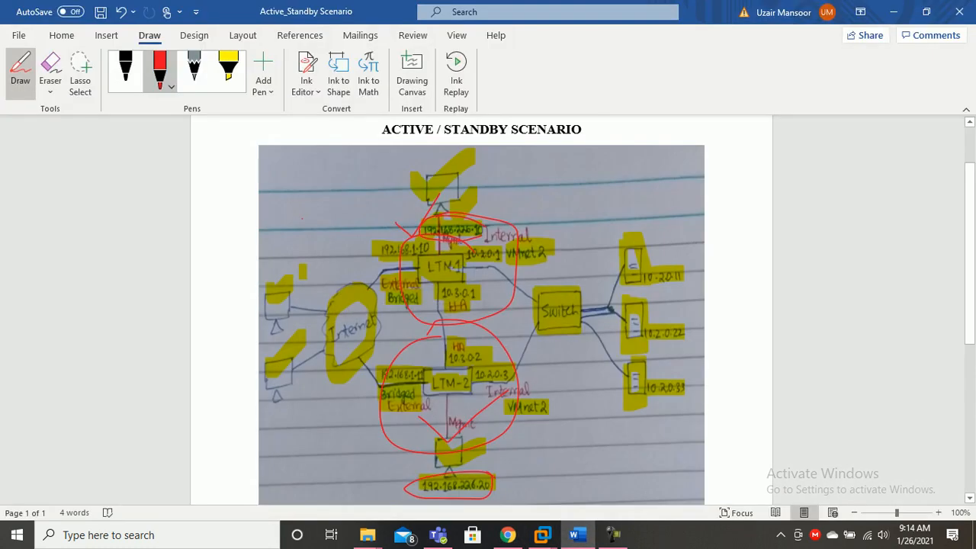
Draw a red ink circle around the diagram's left-hand box, then go back to the browser
{"action": "left_click", "coordinate": [160, 70]}
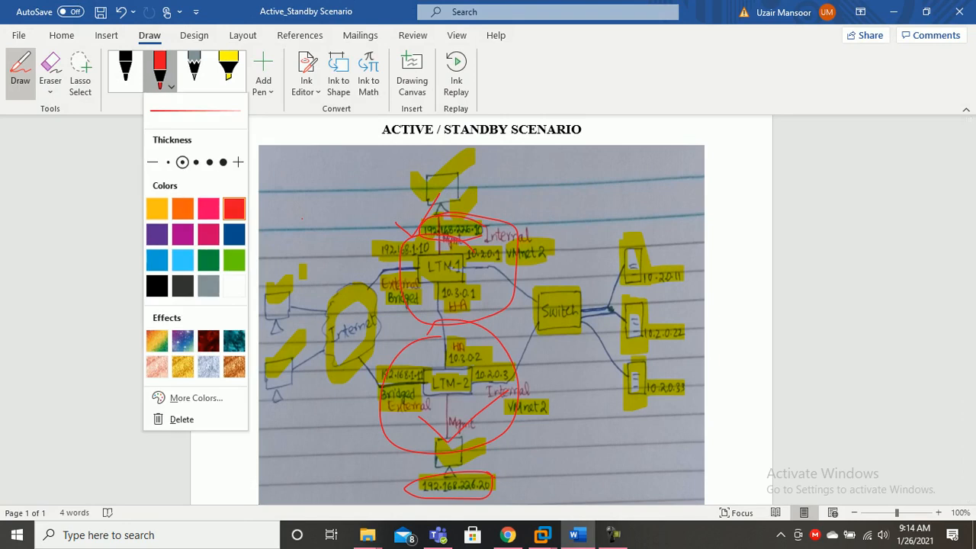
{"action": "left_click", "coordinate": [234, 208]}
{"action": "mouse_move", "coordinate": [276, 268]}
{"action": "left_mouse_down"}
{"action": "mouse_move", "coordinate": [293, 306]}
{"action": "mouse_move", "coordinate": [267, 303]}
{"action": "mouse_move", "coordinate": [282, 271]}
{"action": "mouse_move", "coordinate": [284, 336]}
{"action": "mouse_move", "coordinate": [267, 269]}
{"action": "left_mouse_up"}
{"action": "left_click_drag", "start_coordinate": [273, 324], "coordinate": [262, 349]}
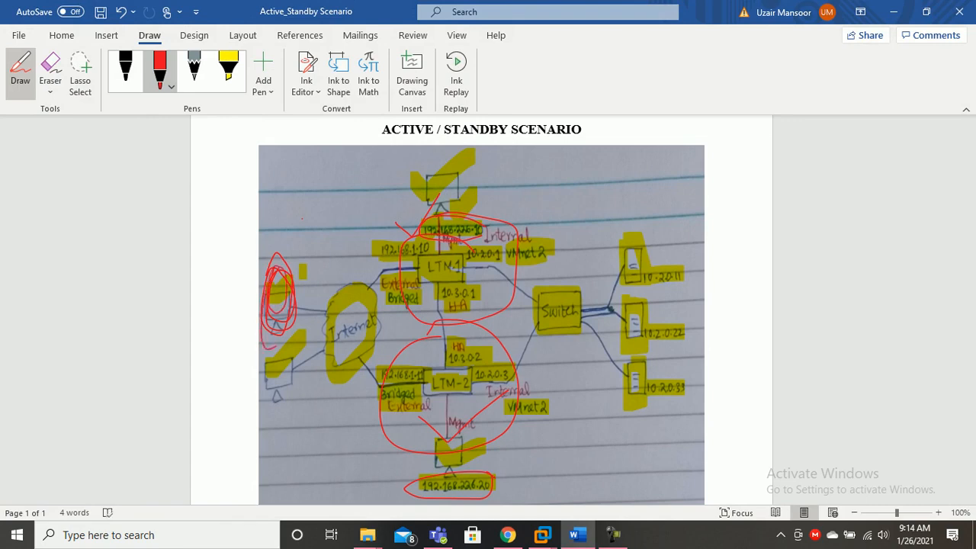
{"action": "left_click", "coordinate": [507, 535]}
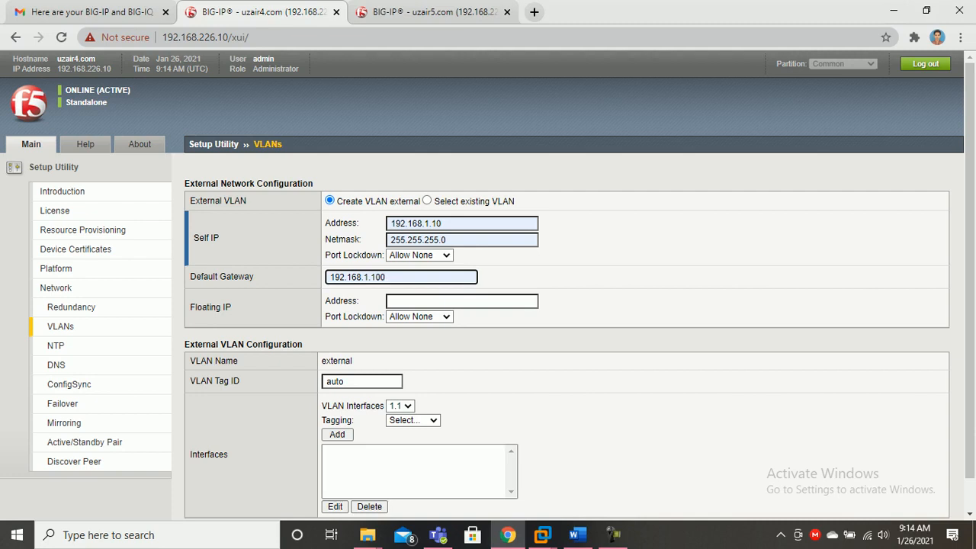
Set external floating IP 192.168.1.2 with port lockdown Allow None and VLAN tag 20
{"action": "left_click", "coordinate": [462, 301]}
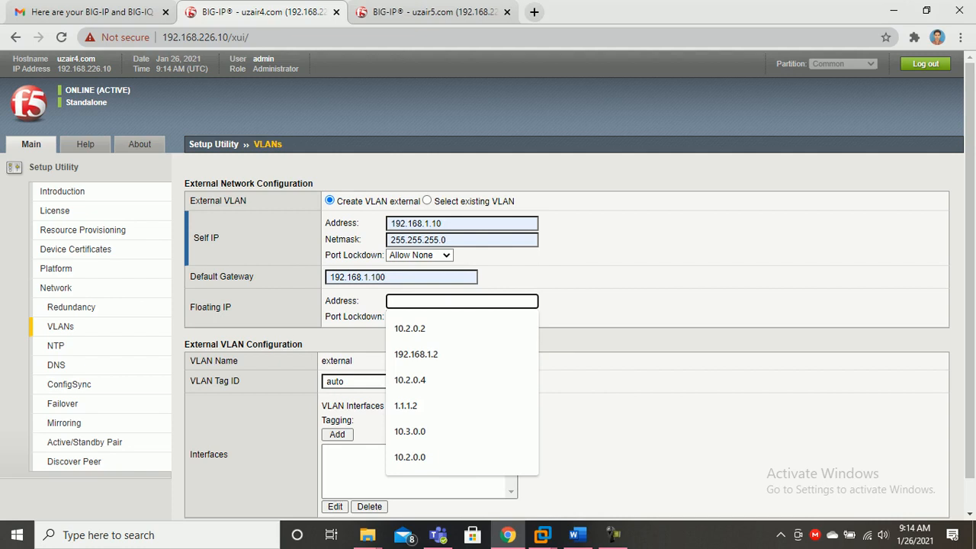
{"action": "left_click", "coordinate": [416, 355]}
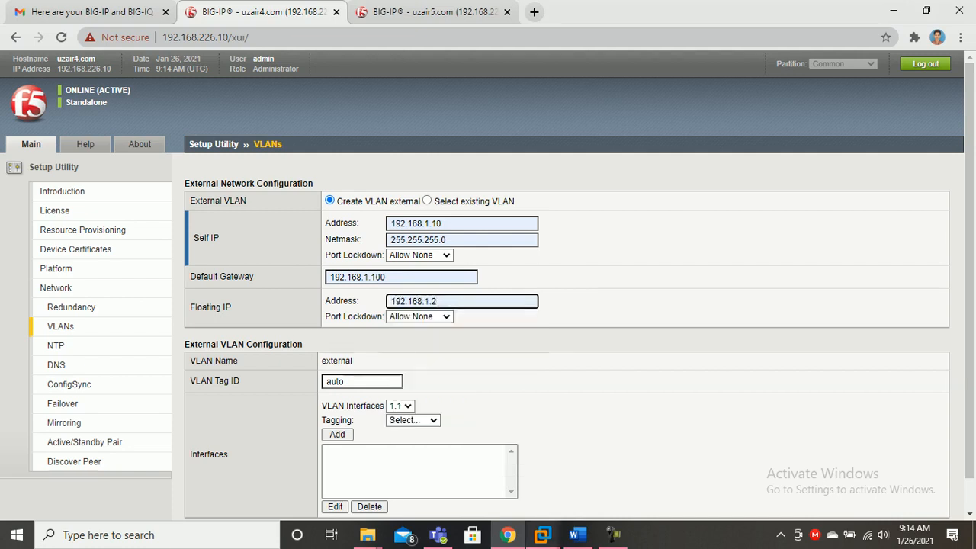
{"action": "mouse_move", "coordinate": [542, 535]}
{"action": "left_click", "coordinate": [419, 316]}
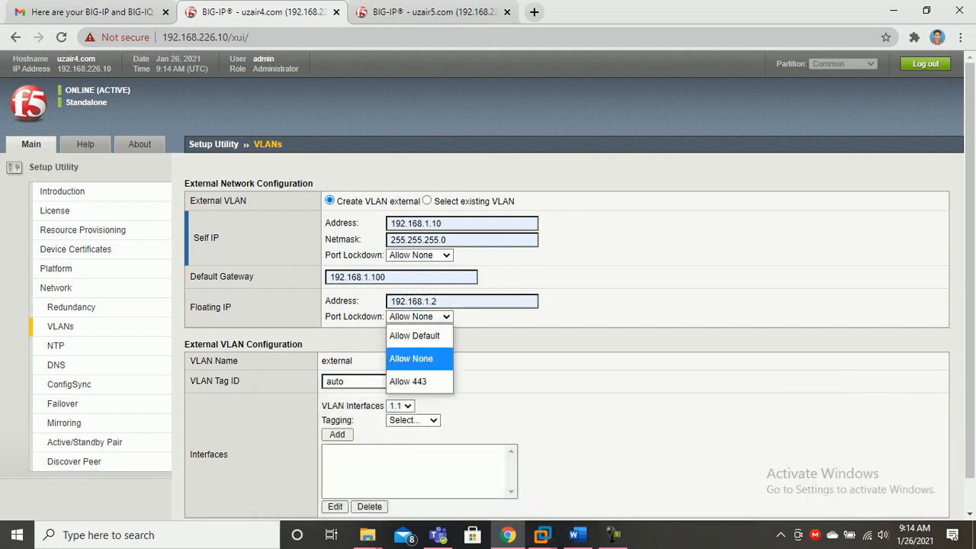
{"action": "key", "text": "Return"}
{"action": "key", "text": "Tab"}
{"action": "type", "text": "20"}
Add interface 1.1 as Untagged to the first unit's external VLAN
{"action": "left_click", "coordinate": [400, 405]}
{"action": "left_click", "coordinate": [398, 425]}
{"action": "left_click", "coordinate": [412, 420]}
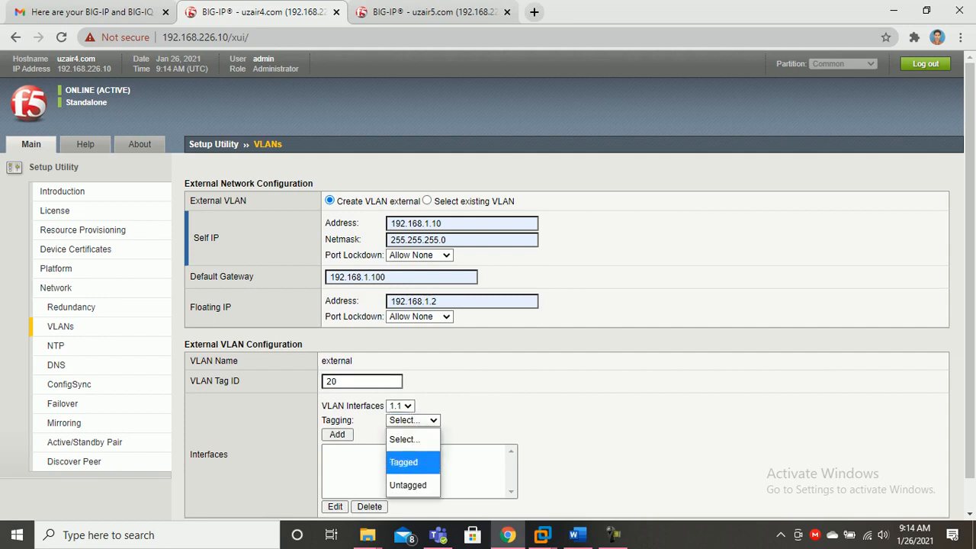
{"action": "left_click", "coordinate": [407, 485]}
{"action": "left_click", "coordinate": [337, 433]}
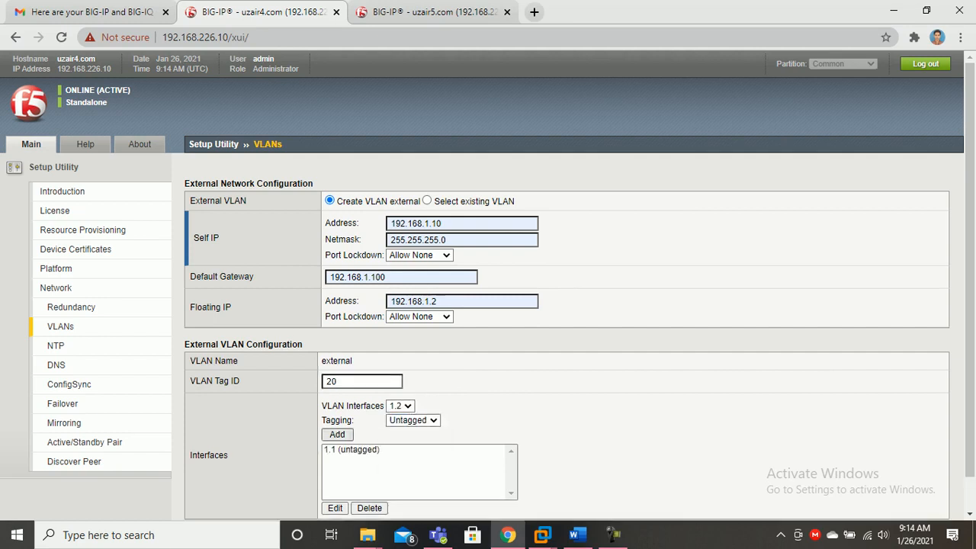
{"action": "scroll", "coordinate": [487, 286], "scroll_direction": "down", "scroll_amount": 1}
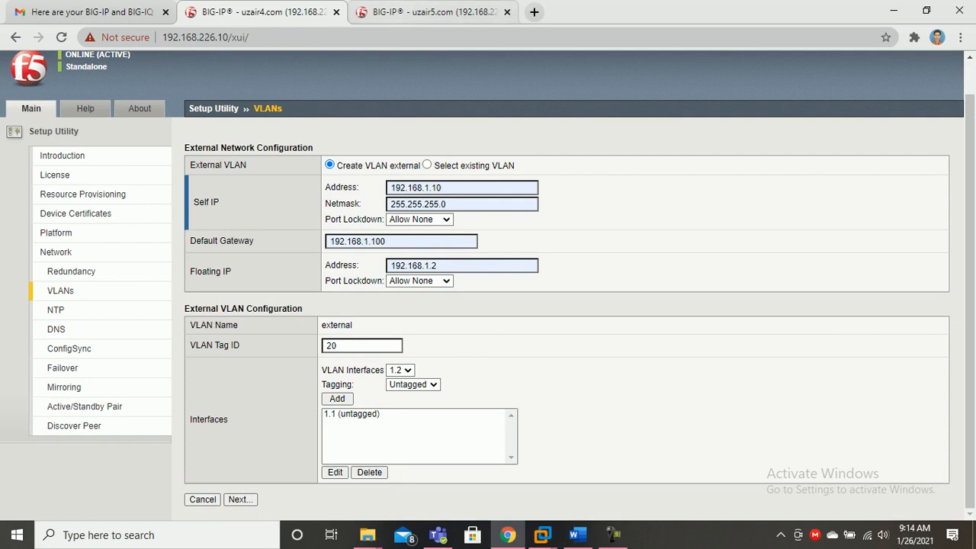
{"action": "left_click", "coordinate": [435, 12]}
Enter the .20 unit's external self IP 192.168.1.11, netmask 255.255.255.0 and gateway 192.168.1.100
{"action": "left_click", "coordinate": [462, 223]}
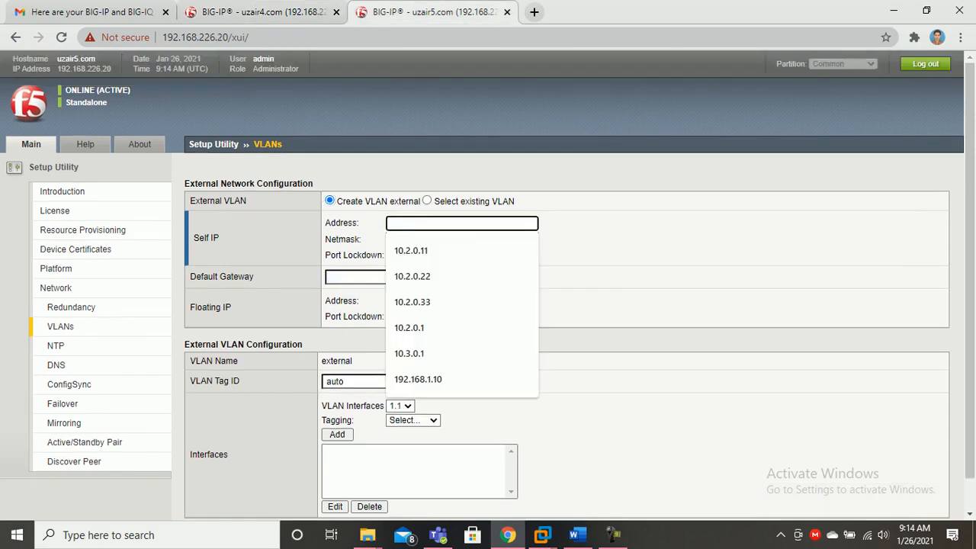
{"action": "left_click", "coordinate": [418, 379]}
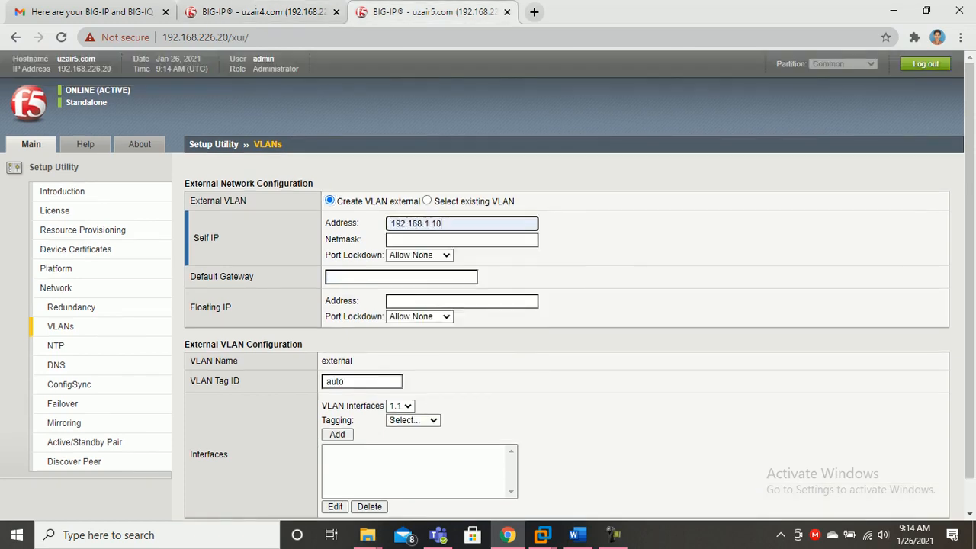
{"action": "key", "text": "BackSpace"}
{"action": "type", "text": "1"}
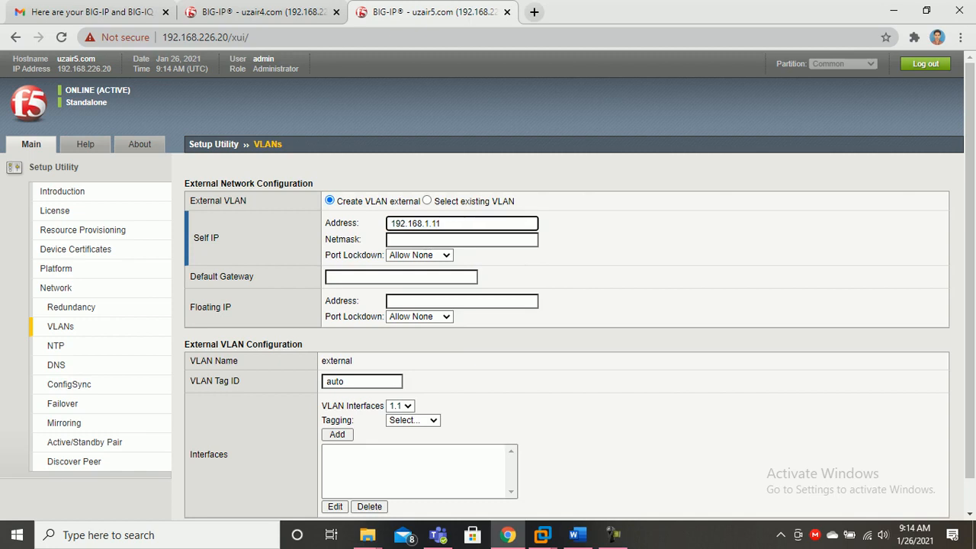
{"action": "key", "text": "Tab"}
{"action": "key", "text": "Down"}
{"action": "key", "text": "Down"}
{"action": "key", "text": "Return"}
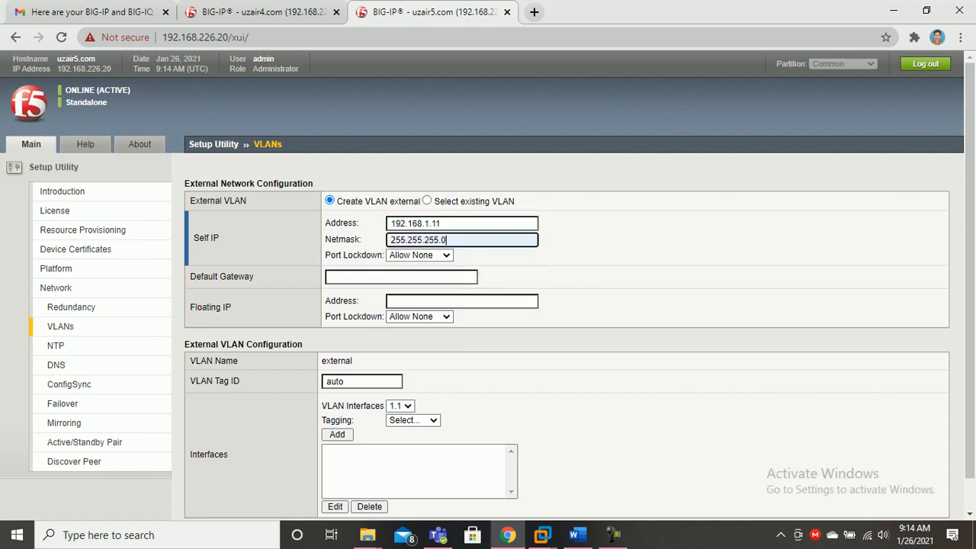
{"action": "left_click", "coordinate": [401, 277]}
{"action": "key", "text": "Down"}
{"action": "key", "text": "Return"}
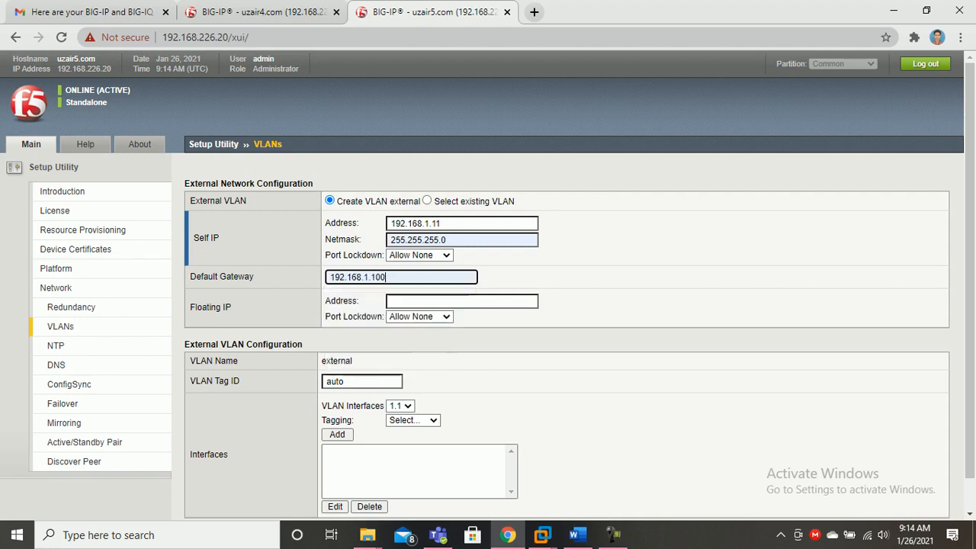
{"action": "key", "text": "Tab"}
{"action": "key", "text": "Down"}
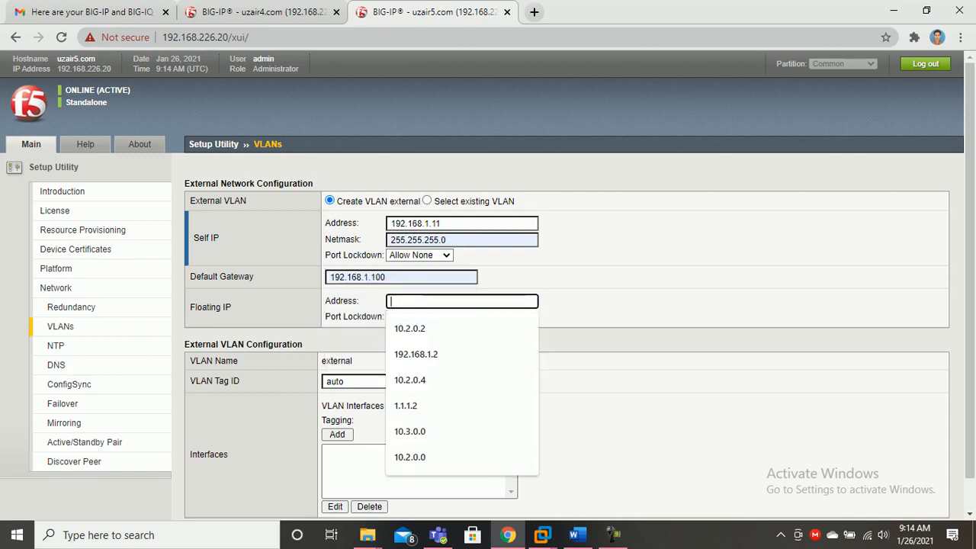
Set the external floating IP to 192.168.1.3 and VLAN tag to 20
{"action": "left_click", "coordinate": [576, 534]}
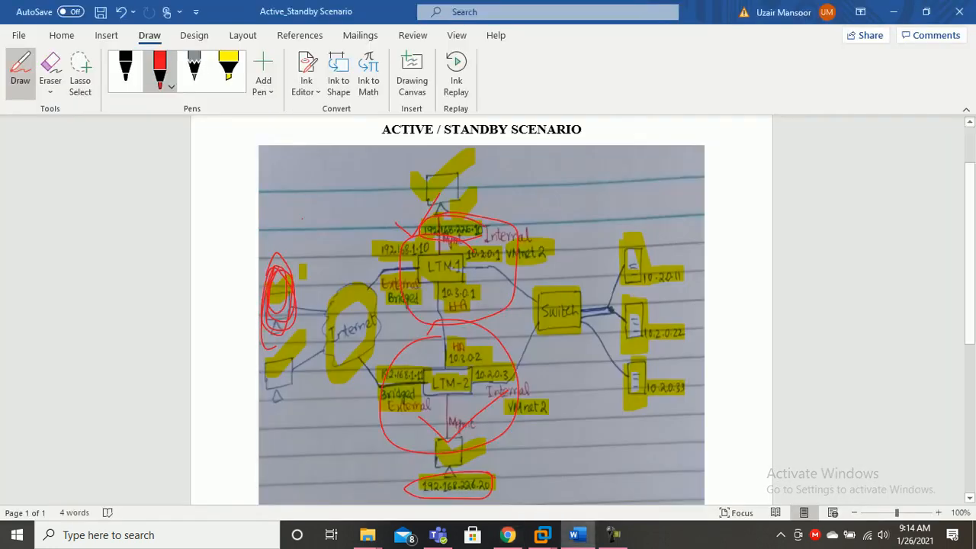
{"action": "mouse_move", "coordinate": [576, 535]}
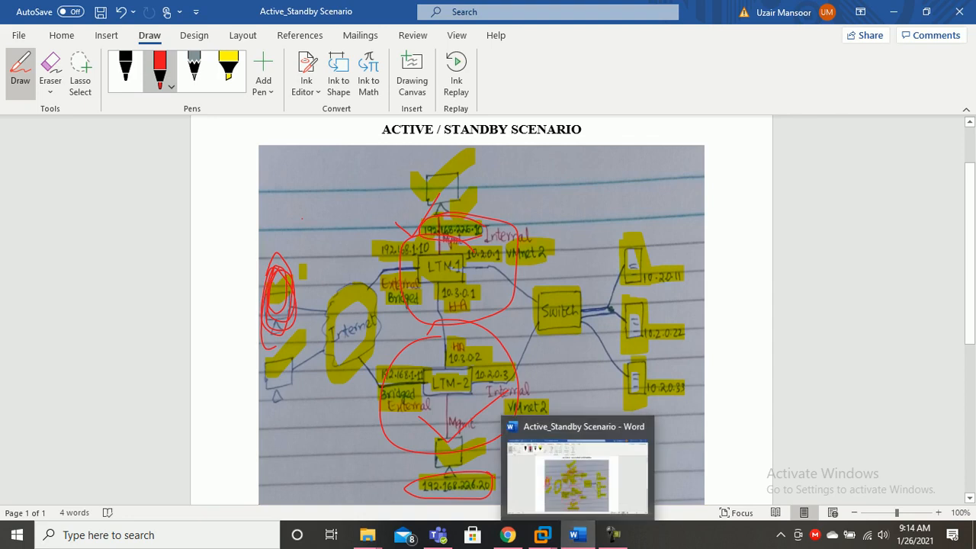
{"action": "left_click", "coordinate": [576, 534]}
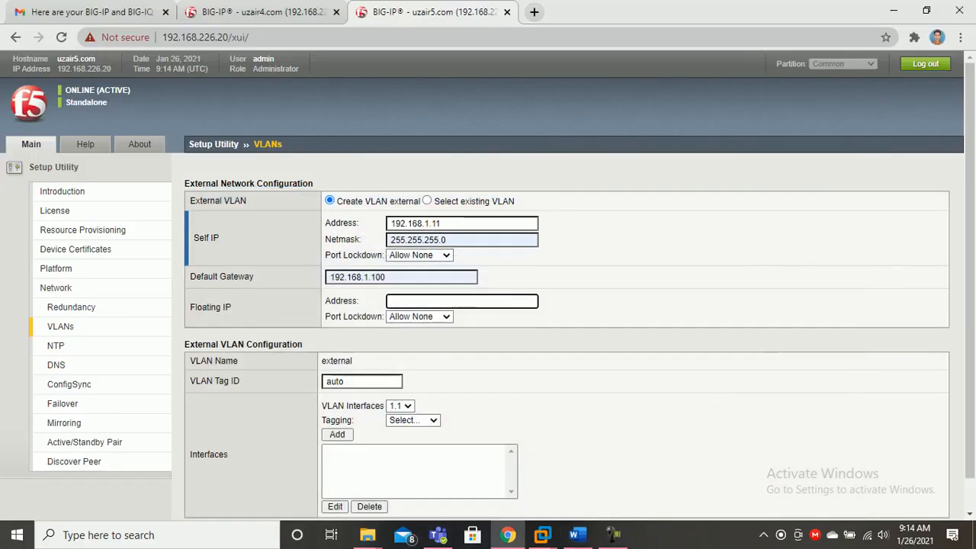
{"action": "key", "text": "Down"}
{"action": "key", "text": "Down"}
{"action": "key", "text": "Down"}
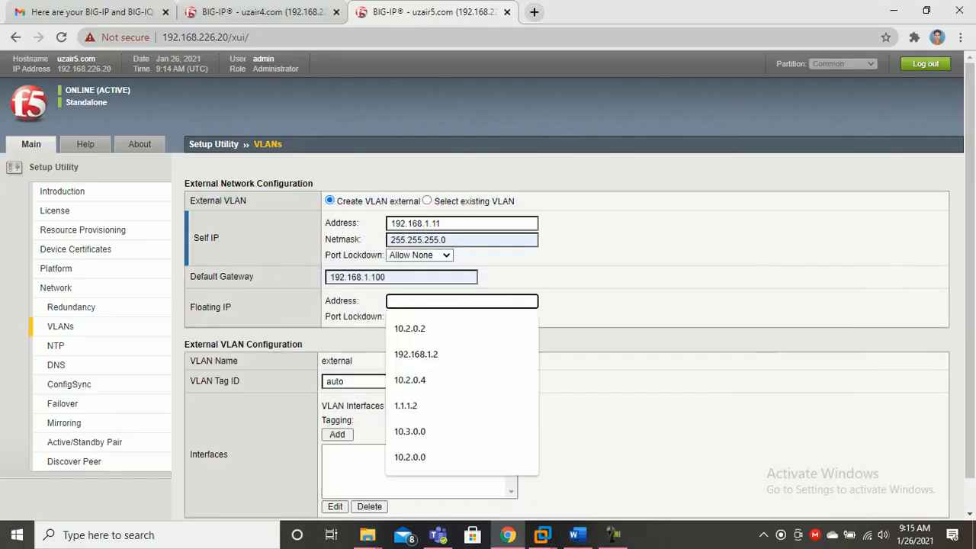
{"action": "key", "text": "Return"}
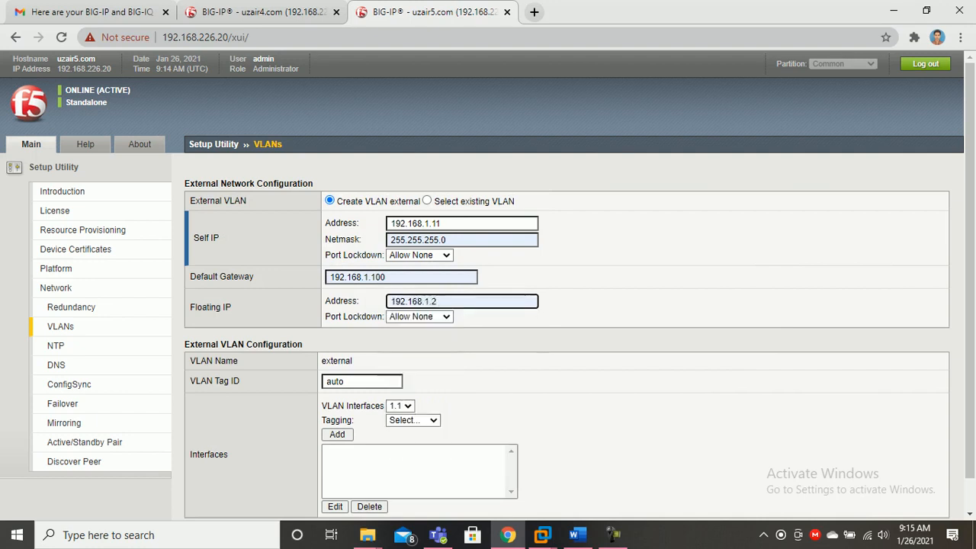
{"action": "key", "text": "BackSpace"}
{"action": "type", "text": "3"}
{"action": "key", "text": "Tab"}
{"action": "key", "text": "Tab"}
{"action": "type", "text": "20"}
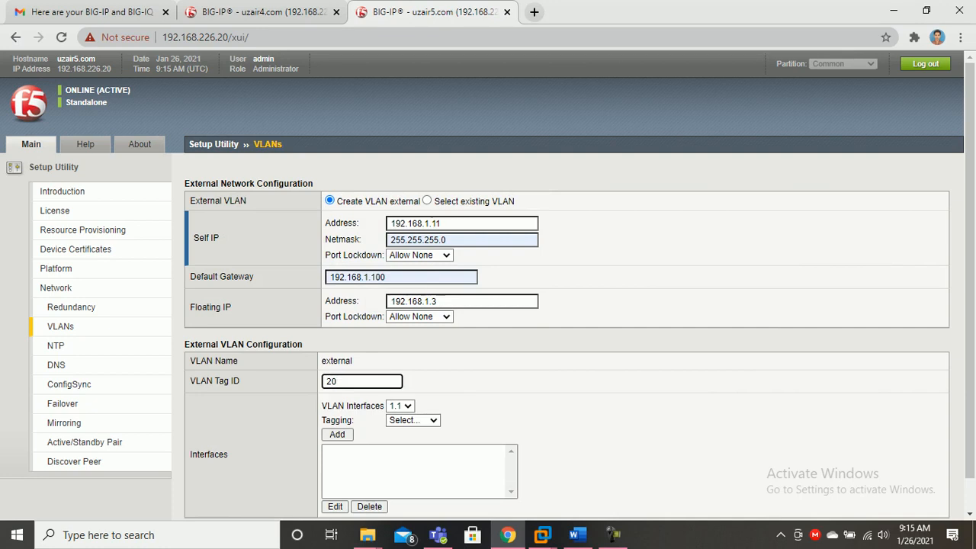
Add interface 1.1 Untagged to the external VLAN and submit it
{"action": "scroll", "coordinate": [488, 282], "scroll_direction": "down", "scroll_amount": 1}
{"action": "left_click", "coordinate": [399, 372]}
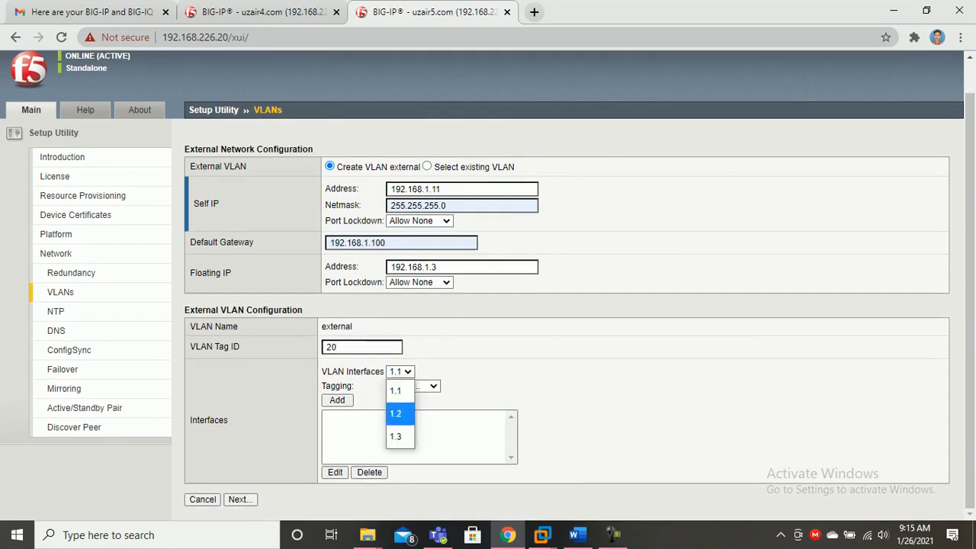
{"action": "left_click", "coordinate": [396, 386]}
{"action": "left_click", "coordinate": [412, 386]}
{"action": "left_click", "coordinate": [409, 451]}
{"action": "left_click", "coordinate": [337, 400]}
{"action": "left_click", "coordinate": [239, 500]}
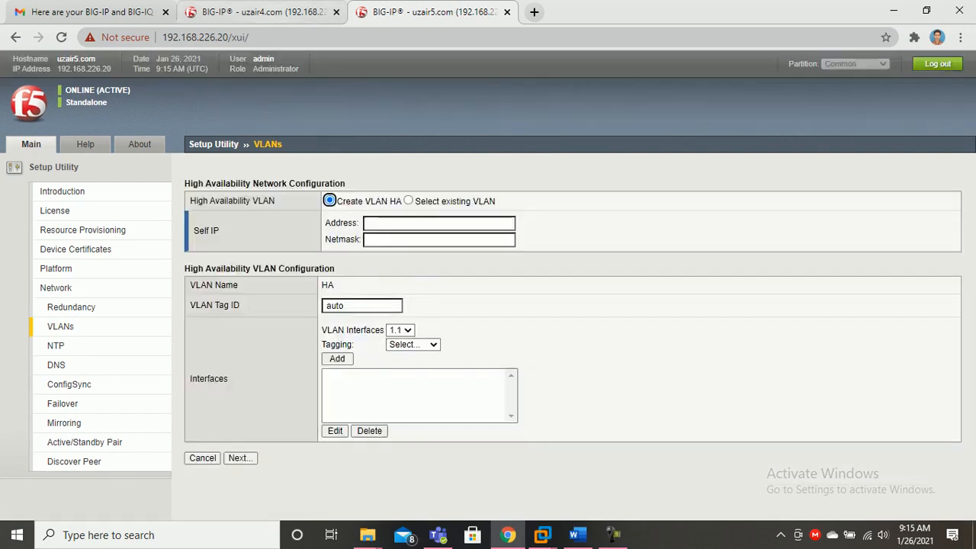
Submit the .10 unit's external VLAN, then give its HA VLAN self IP 10.3.0.1/255.255.255.0
{"action": "key", "text": "ctrl+shift+Tab"}
{"action": "left_click", "coordinate": [238, 499]}
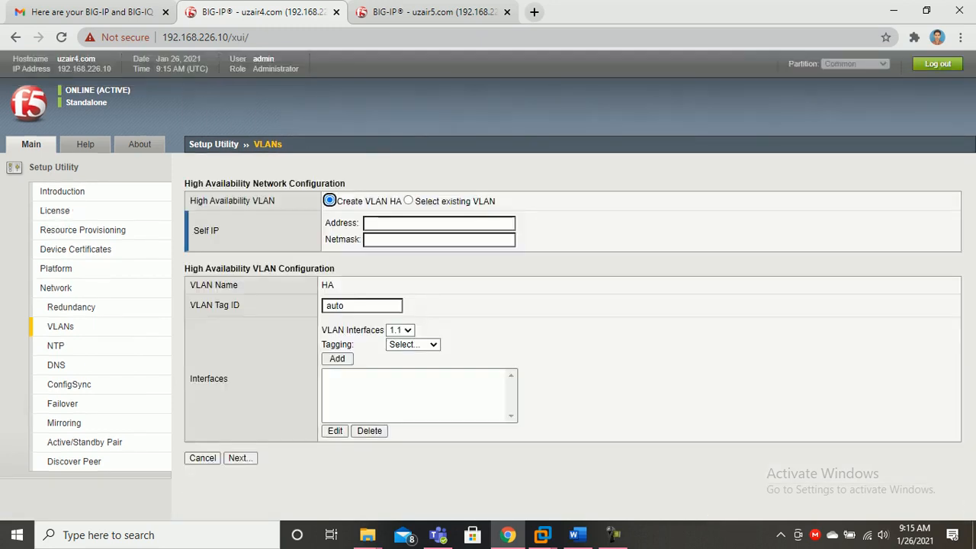
{"action": "left_click", "coordinate": [389, 222]}
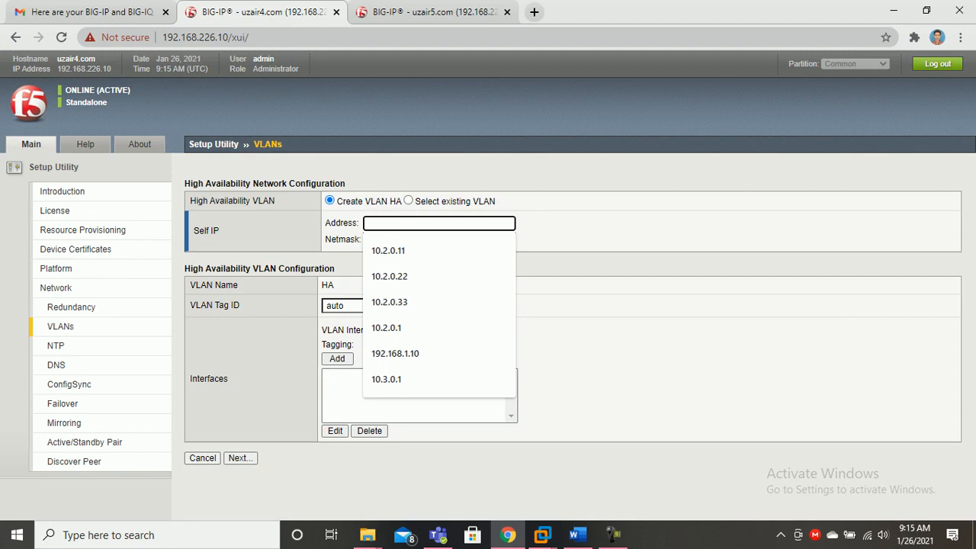
{"action": "type", "text": "10.3.0.1"}
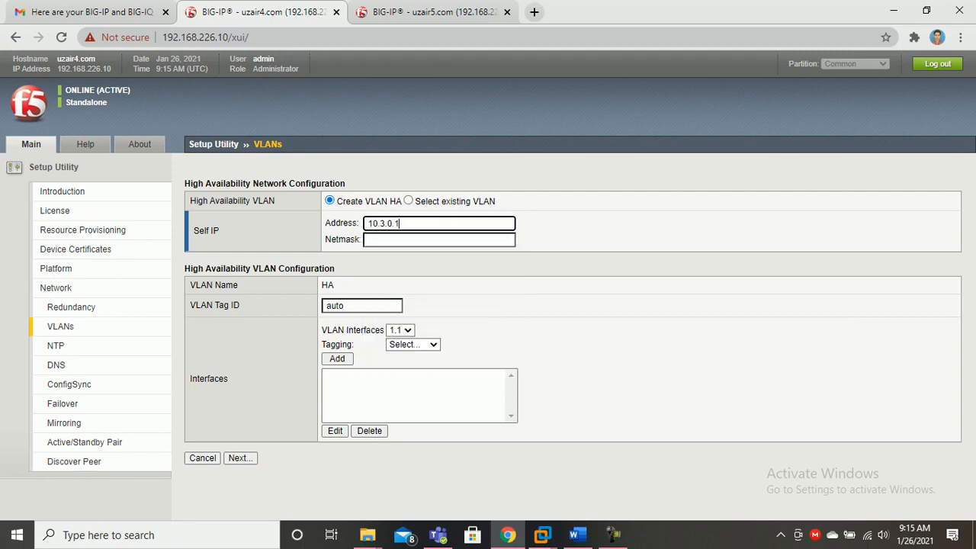
{"action": "key", "text": "Tab"}
{"action": "key", "text": "Down"}
{"action": "key", "text": "Return"}
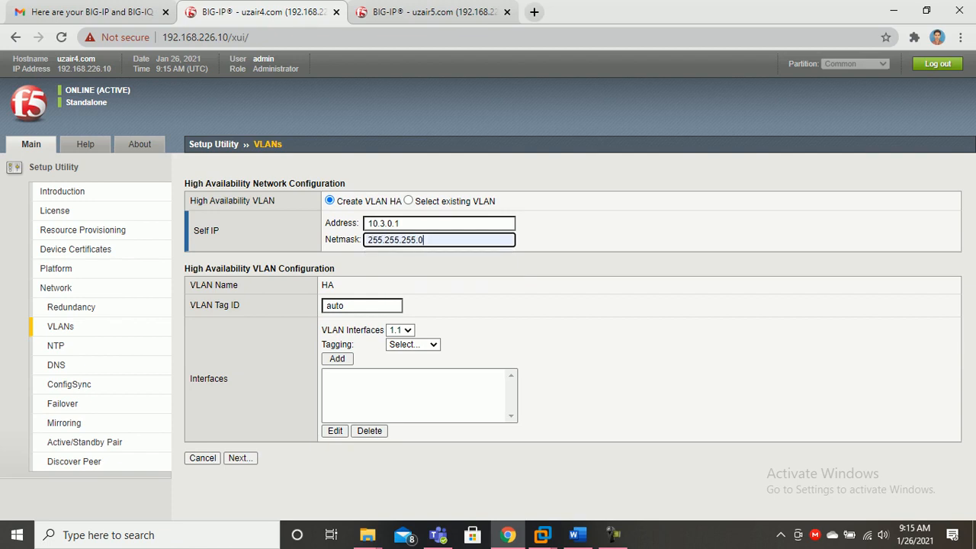
Set the HA VLAN tag to 30, add interface 1.3 untagged, and submit it
{"action": "key", "text": "Tab"}
{"action": "type", "text": "30"}
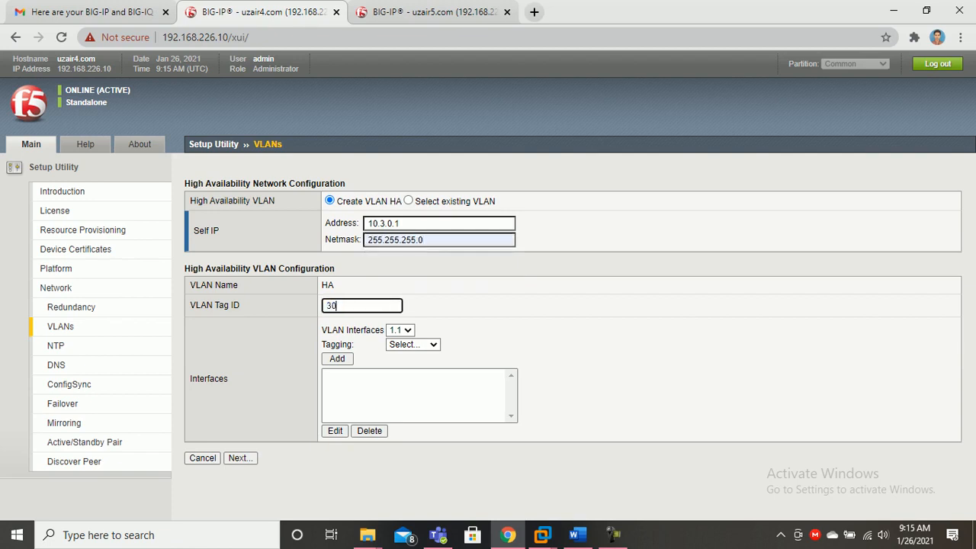
{"action": "left_click", "coordinate": [400, 330]}
{"action": "left_click", "coordinate": [397, 395]}
{"action": "left_click", "coordinate": [413, 343]}
{"action": "left_click", "coordinate": [404, 407]}
{"action": "left_click", "coordinate": [337, 358]}
{"action": "left_click", "coordinate": [351, 373]}
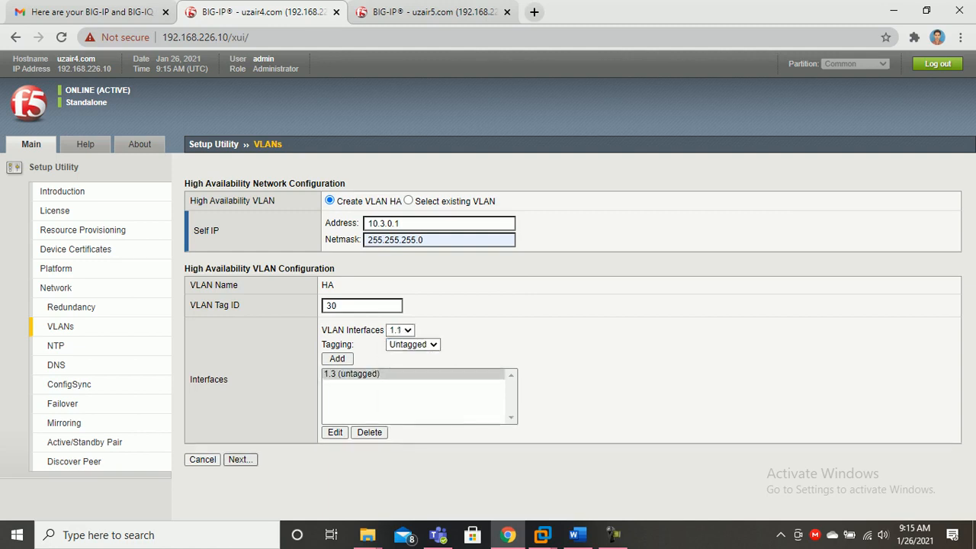
On the .20 unit, give the HA VLAN self IP 10.3.0.2/255.255.255.0 and tag 30
{"action": "key", "text": "ctrl+Tab"}
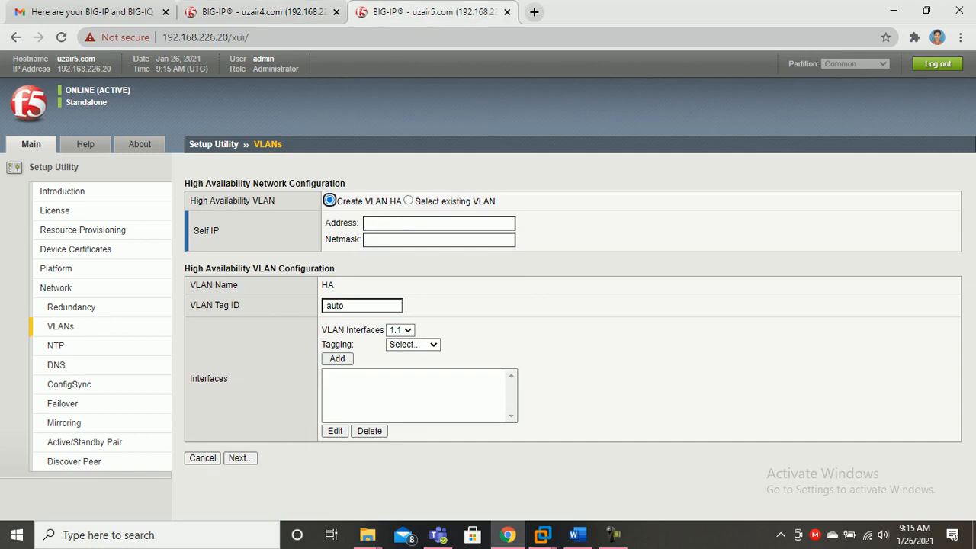
{"action": "left_click", "coordinate": [438, 223]}
{"action": "type", "text": "10.3.0.2"}
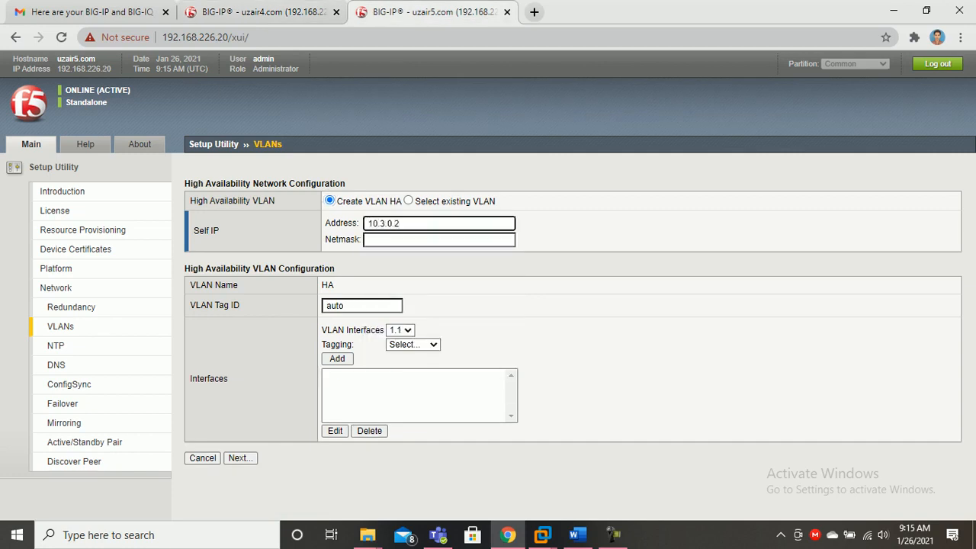
{"action": "left_click", "coordinate": [439, 239]}
{"action": "key", "text": "Down"}
{"action": "key", "text": "Return"}
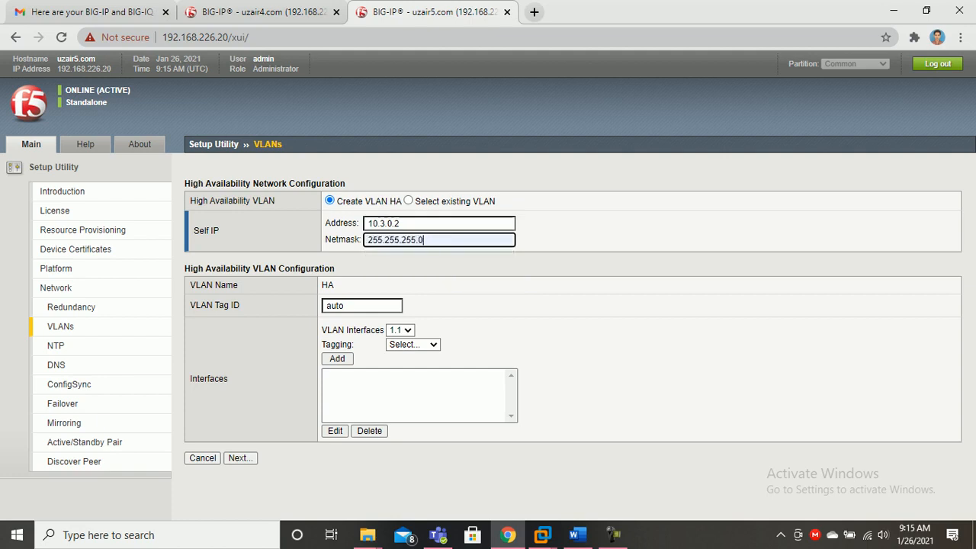
{"action": "key", "text": "Tab"}
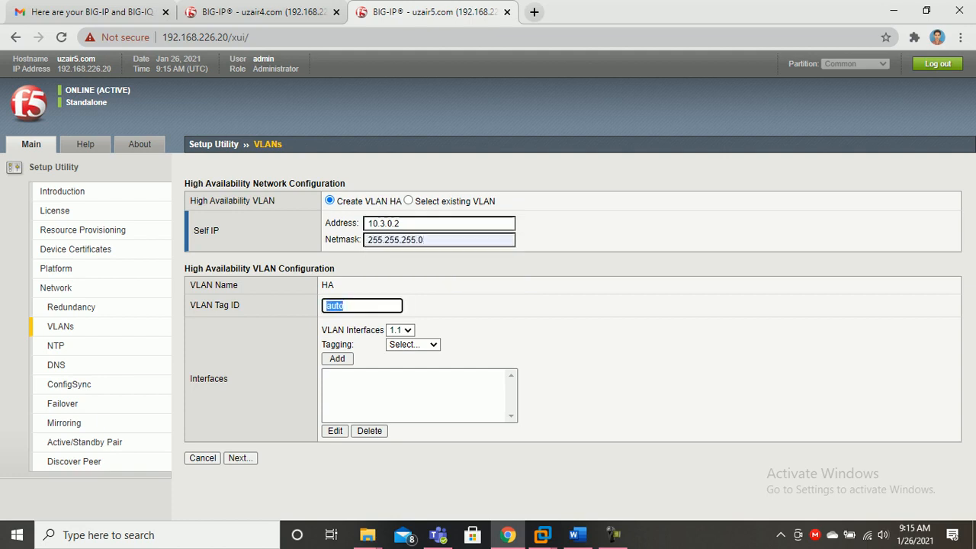
{"action": "type", "text": "30"}
Add interface 1.3 untagged to the .20 unit's HA VLAN, submit it, and return to the .10 unit
{"action": "key", "text": "Tab"}
{"action": "key", "text": "alt+Down"}
{"action": "key", "text": "Down"}
{"action": "key", "text": "Down"}
{"action": "key", "text": "Return"}
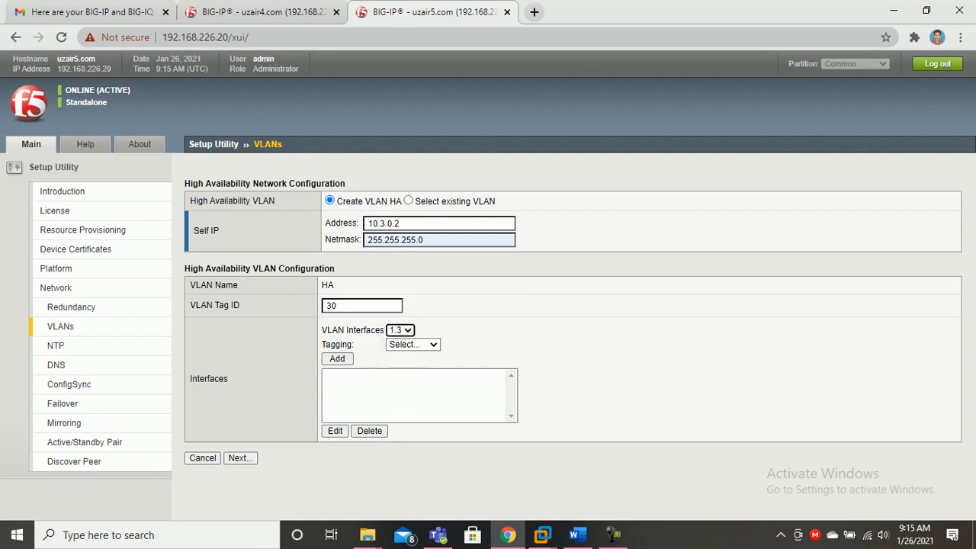
{"action": "key", "text": "Tab"}
{"action": "key", "text": "alt+Down"}
{"action": "key", "text": "Down"}
{"action": "key", "text": "Down"}
{"action": "key", "text": "Return"}
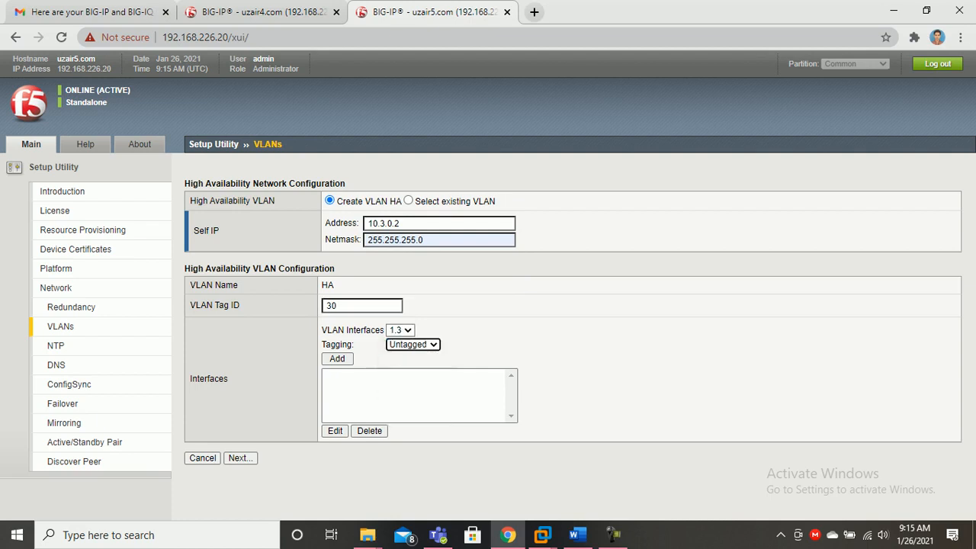
{"action": "key", "text": "Tab"}
{"action": "key", "text": "Return"}
{"action": "key", "text": "Tab"}
{"action": "key", "text": "Tab"}
{"action": "key", "text": "Tab"}
{"action": "key", "text": "Tab"}
{"action": "key", "text": "Tab"}
{"action": "key", "text": "Return"}
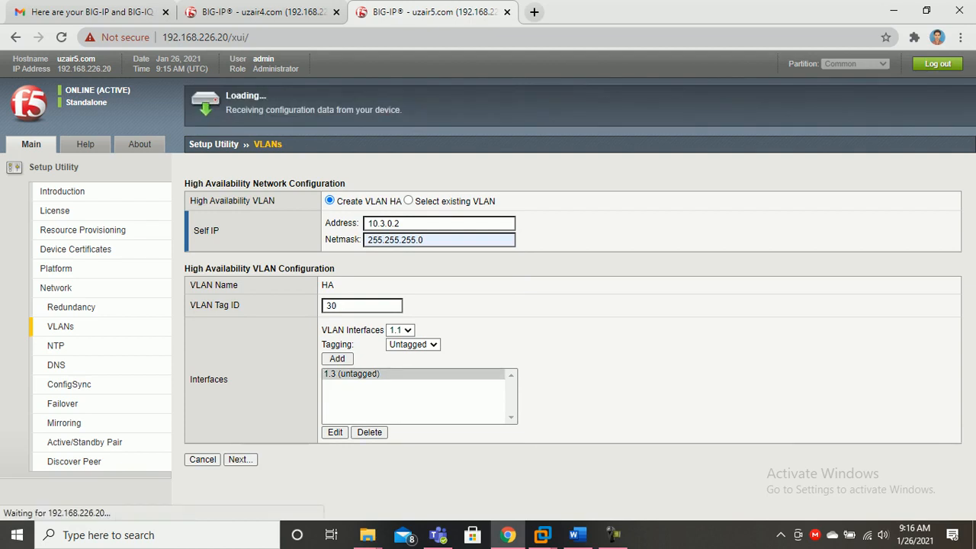
{"action": "key", "text": "ctrl+shift+Tab"}
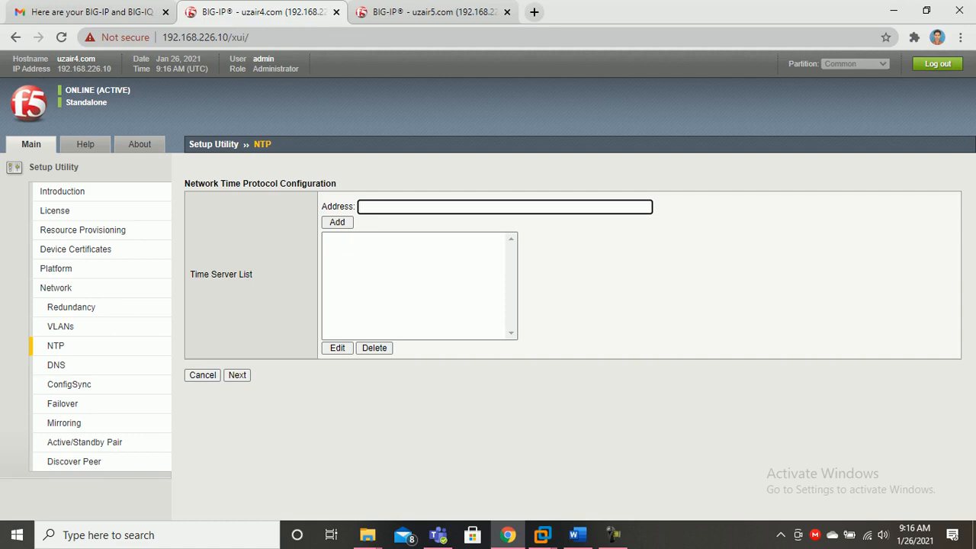
Add 192.168.226.3 to the first unit's NTP time server list
{"action": "key", "text": "Down"}
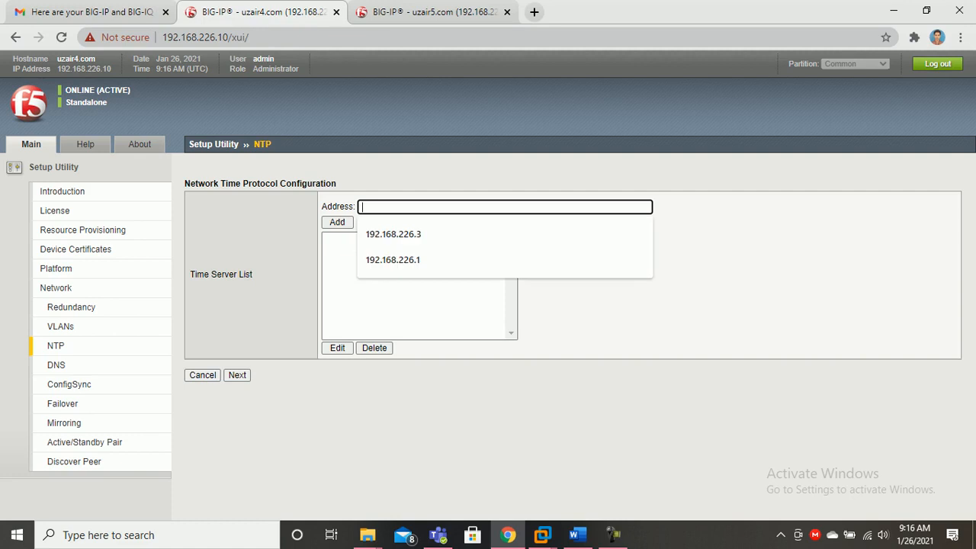
{"action": "key", "text": "Escape"}
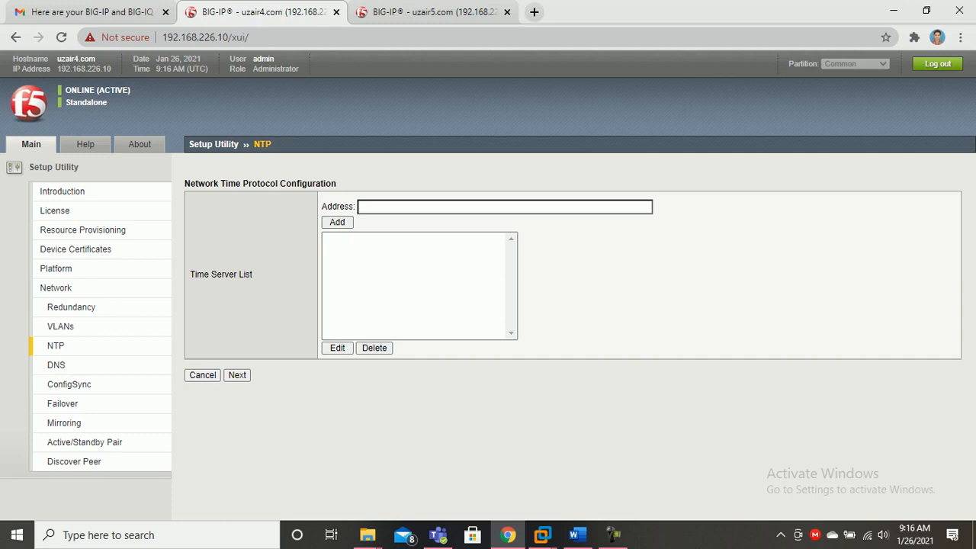
{"action": "left_click", "coordinate": [362, 207]}
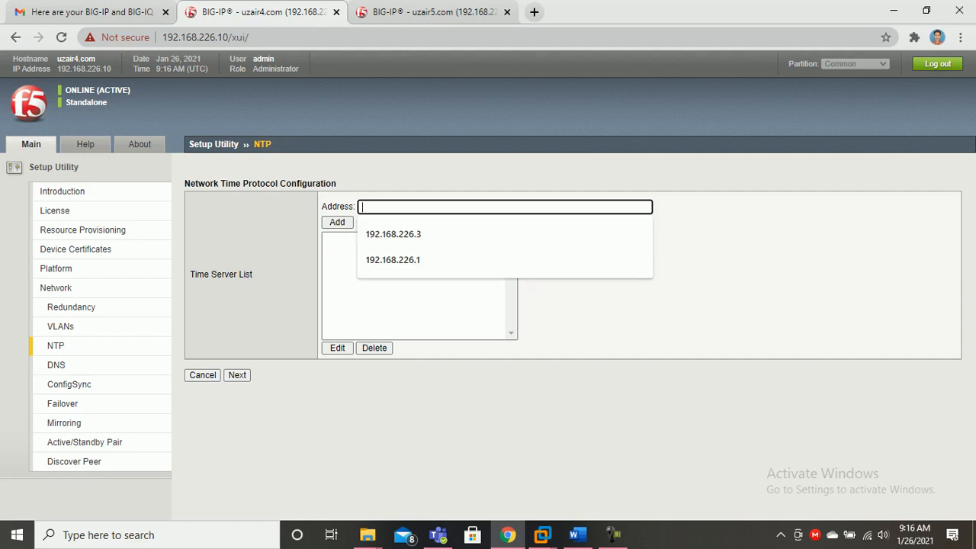
{"action": "key", "text": "Escape"}
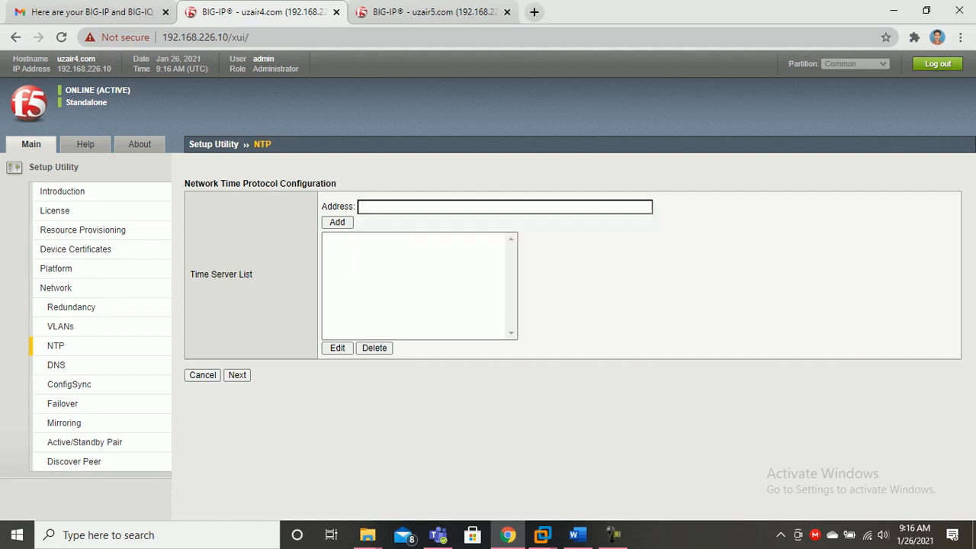
{"action": "left_click", "coordinate": [362, 207]}
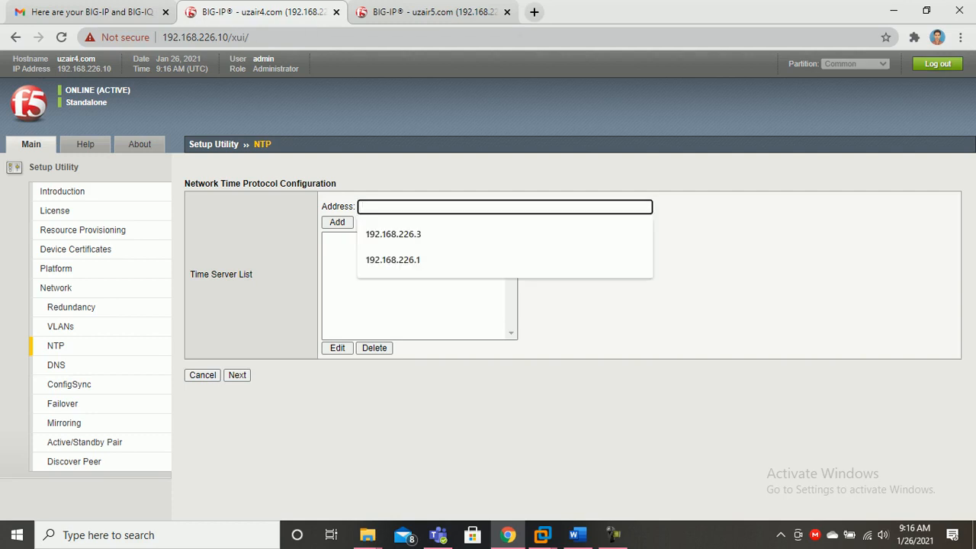
{"action": "key", "text": "Escape"}
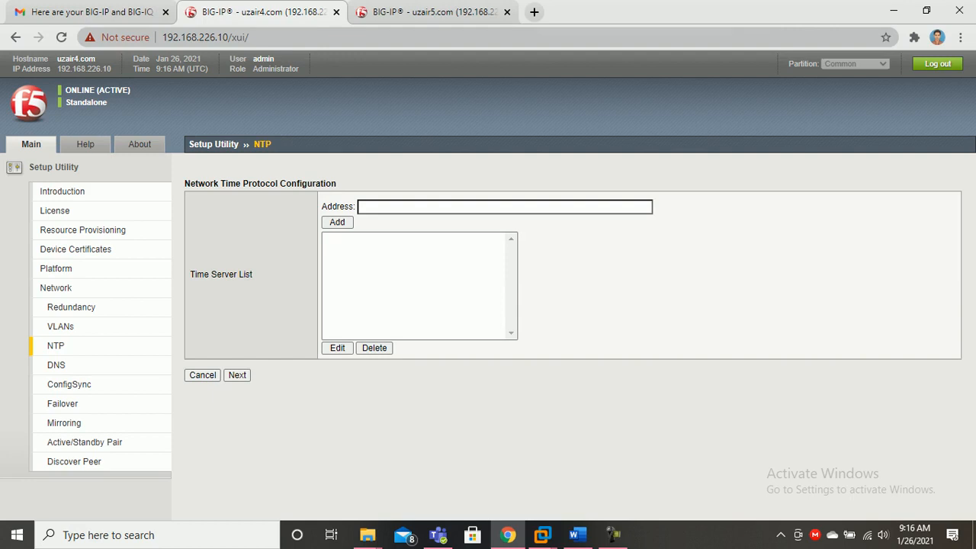
{"action": "left_click", "coordinate": [361, 207]}
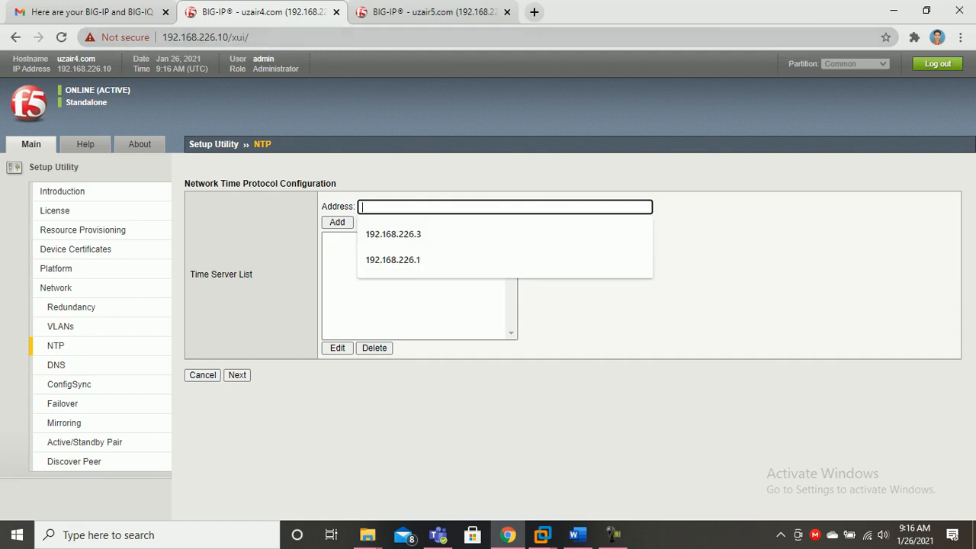
{"action": "type", "text": "192.168.226.3"}
{"action": "key", "text": "Tab"}
{"action": "key", "text": "Return"}
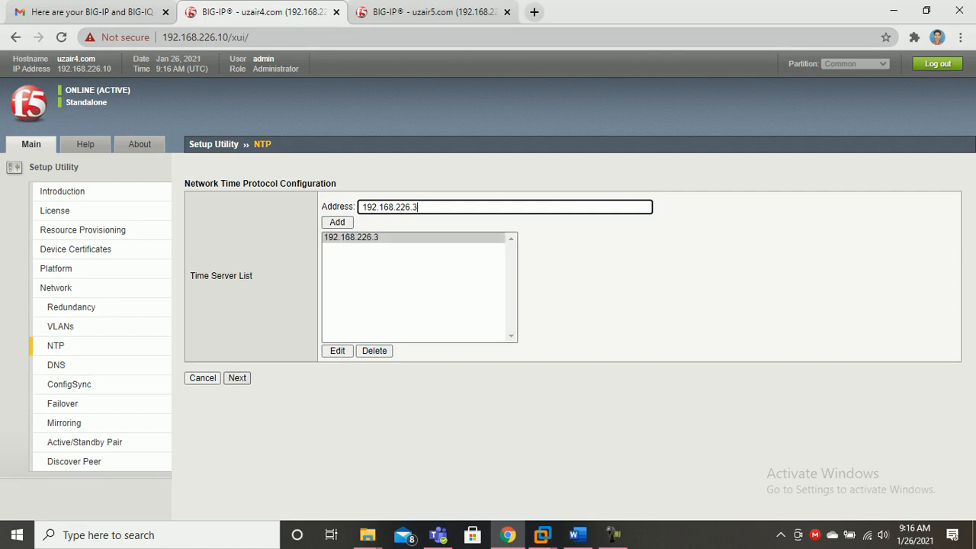
Add 192.168.226.3 as the second unit's time server and save the NTP settings
{"action": "key", "text": "ctrl+Tab"}
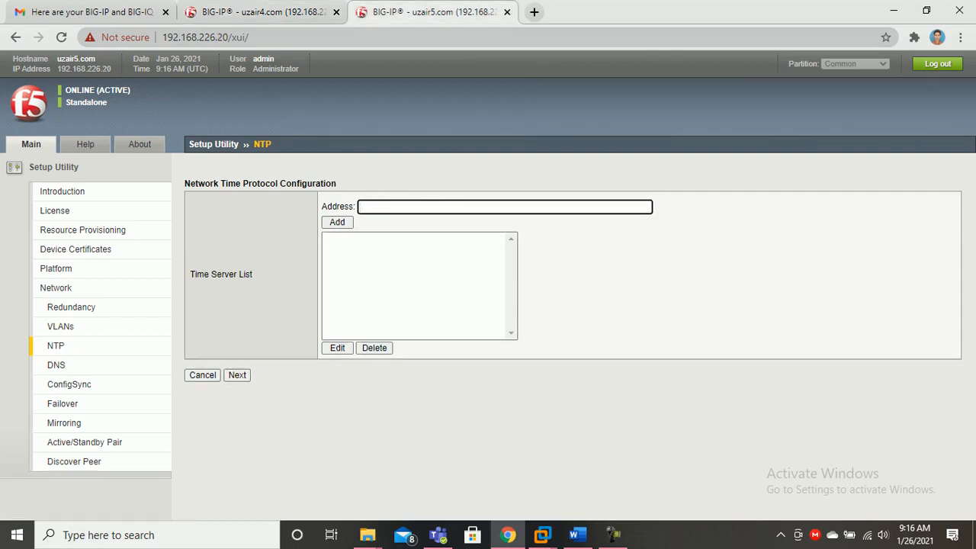
{"action": "key", "text": "Down"}
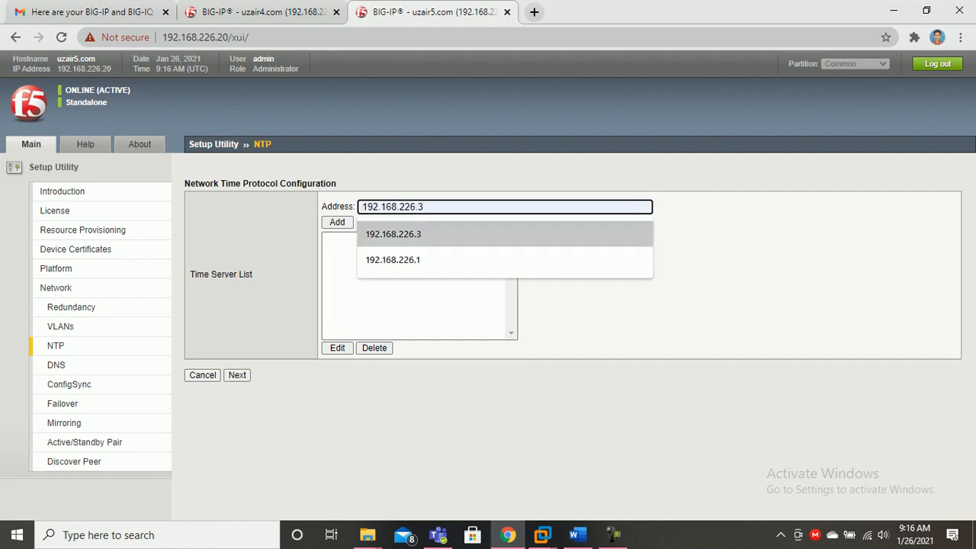
{"action": "key", "text": "Return"}
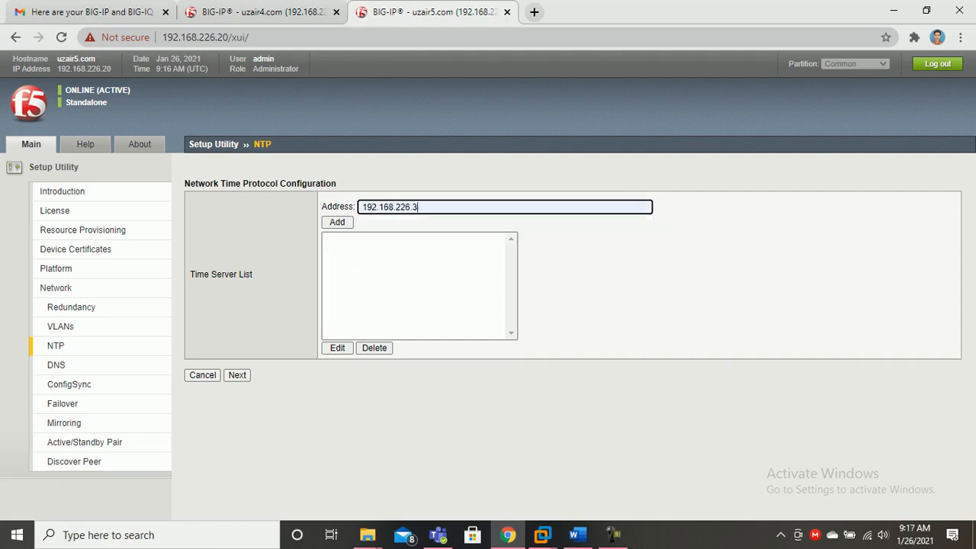
{"action": "key", "text": "Return"}
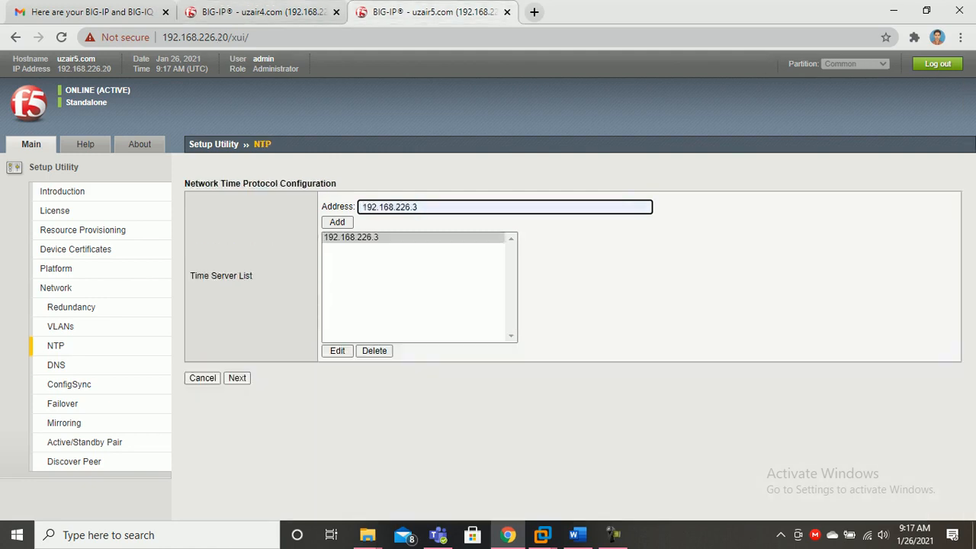
{"action": "left_click", "coordinate": [237, 378]}
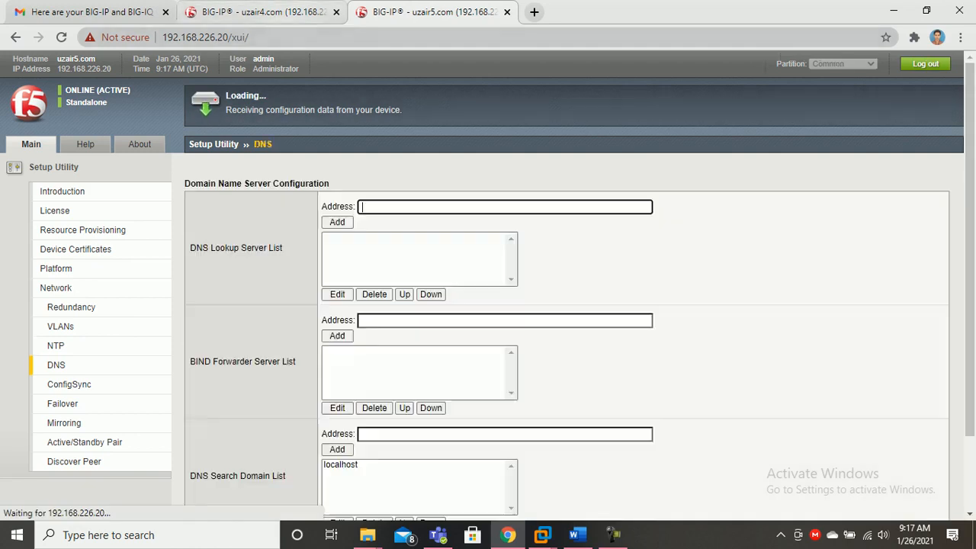
{"action": "left_click", "coordinate": [283, 12]}
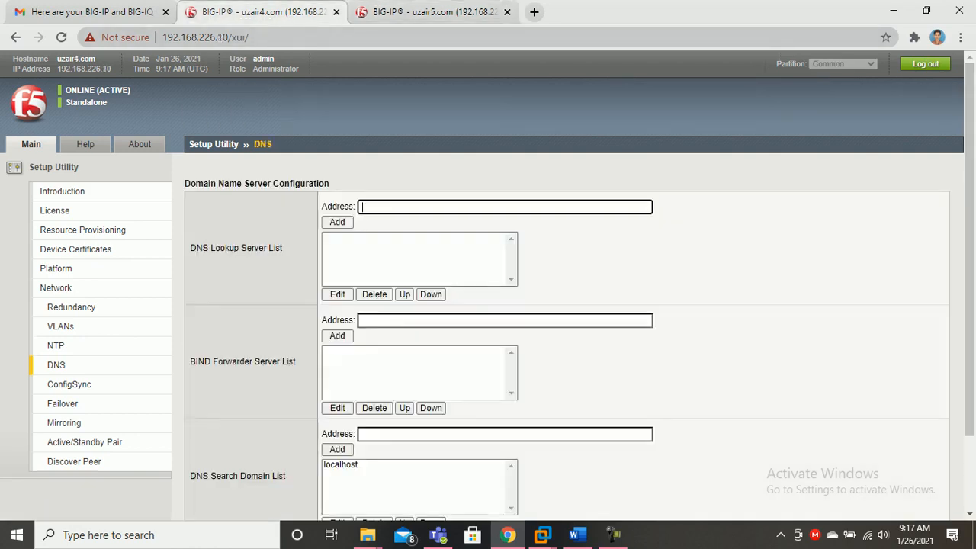
Add 192.168.226.3 as the first unit's DNS lookup server and save the DNS settings
{"action": "left_click", "coordinate": [504, 207]}
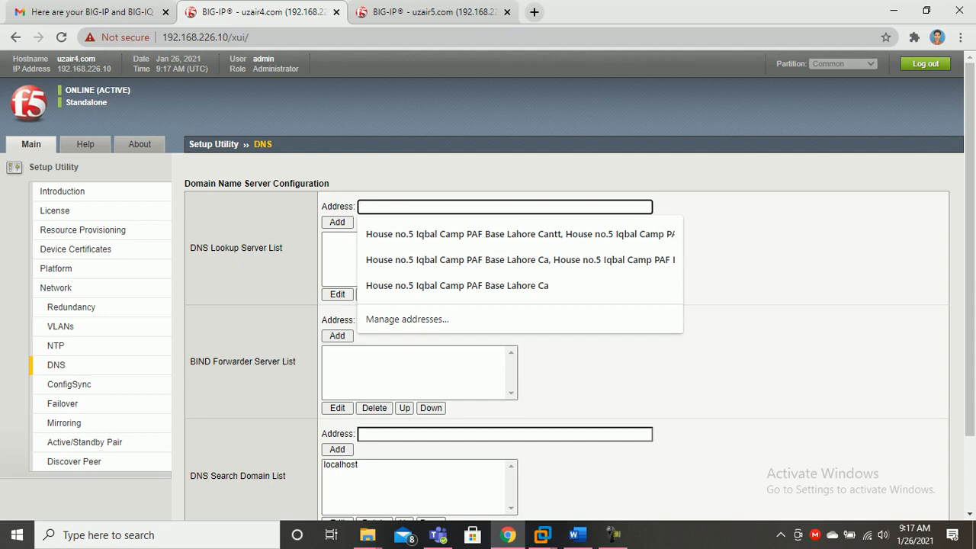
{"action": "type", "text": "192"}
{"action": "key", "text": "Down"}
{"action": "key", "text": "Down"}
{"action": "key", "text": "Up"}
{"action": "key", "text": "Return"}
{"action": "key", "text": "Return"}
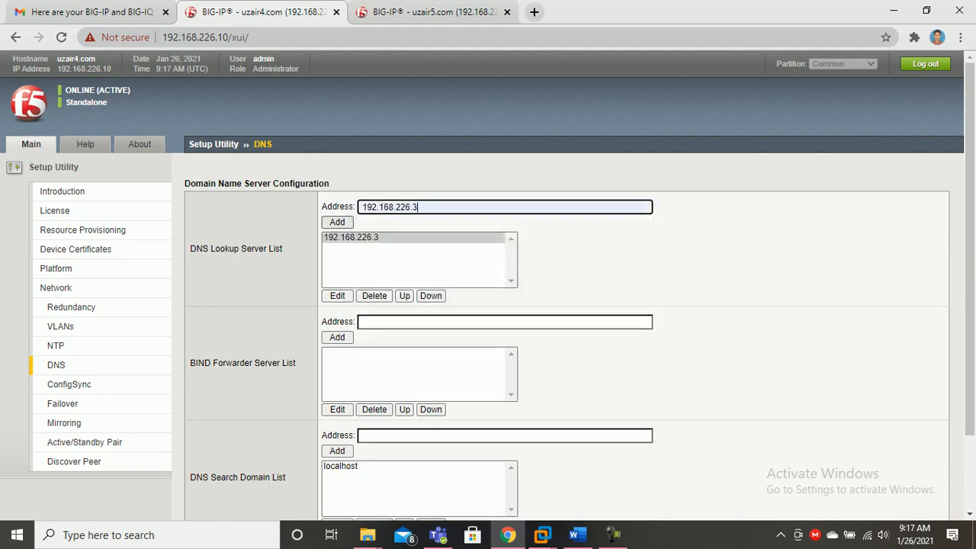
{"action": "scroll", "coordinate": [488, 286], "scroll_direction": "down", "scroll_amount": 2}
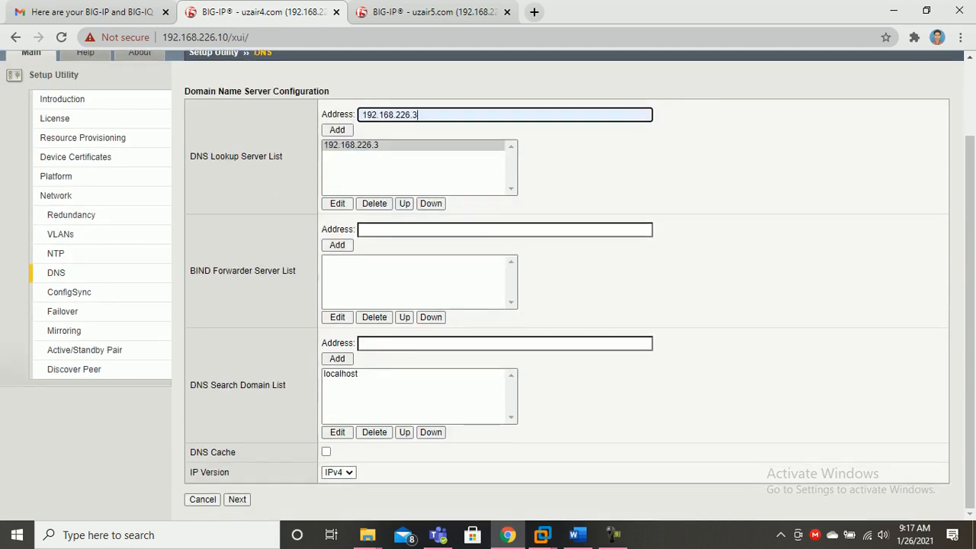
{"action": "left_click", "coordinate": [237, 500]}
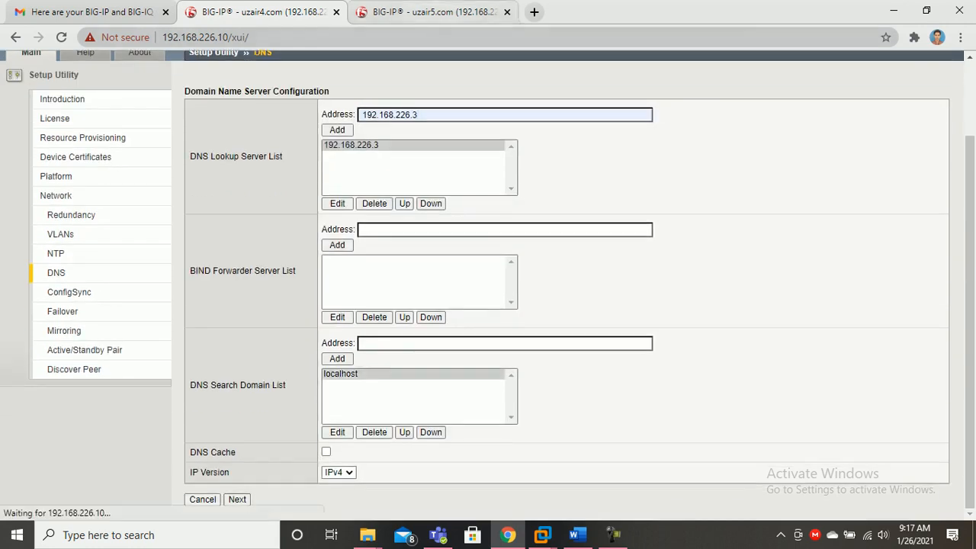
Add 192.168.226.3 as the second unit's DNS lookup server
{"action": "left_click", "coordinate": [427, 12]}
{"action": "left_click", "coordinate": [505, 207]}
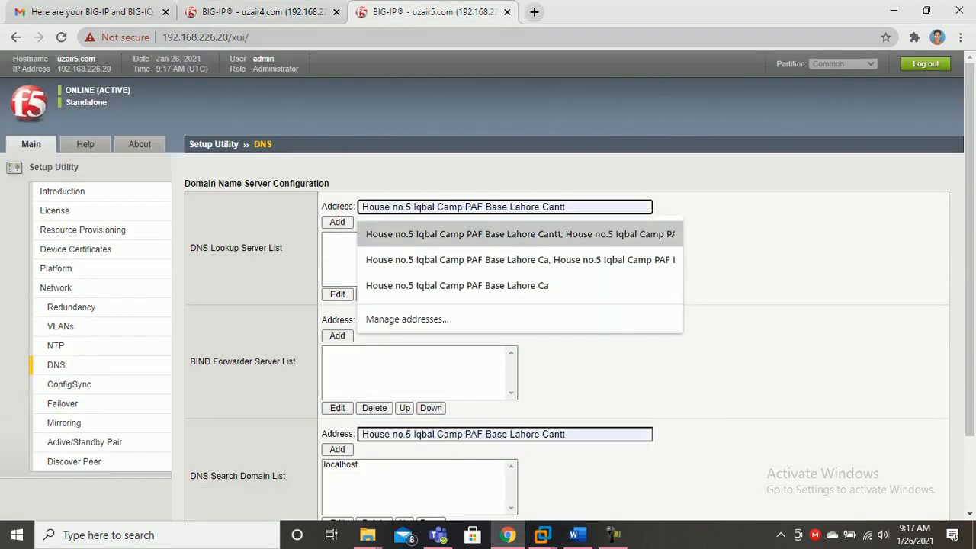
{"action": "type", "text": "192.168"}
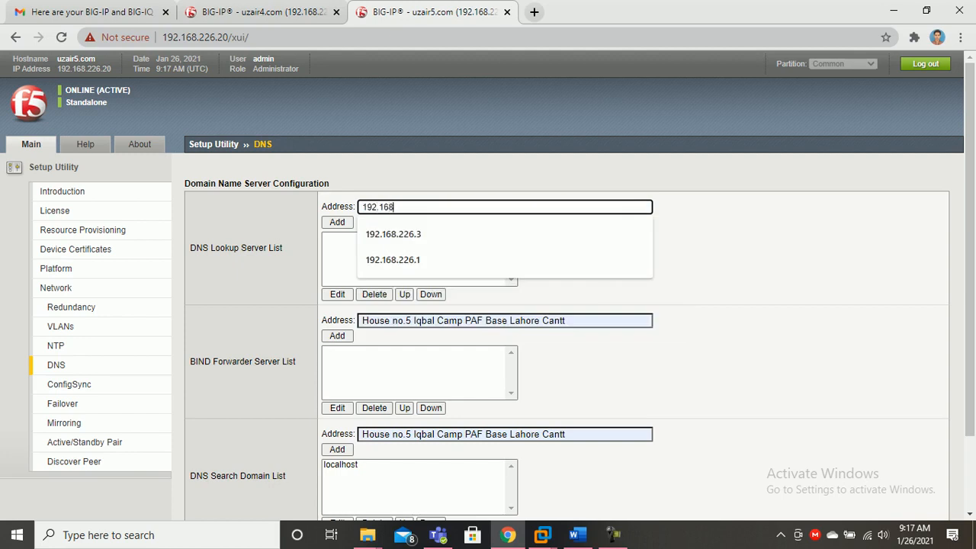
{"action": "type", "text": ".226.3"}
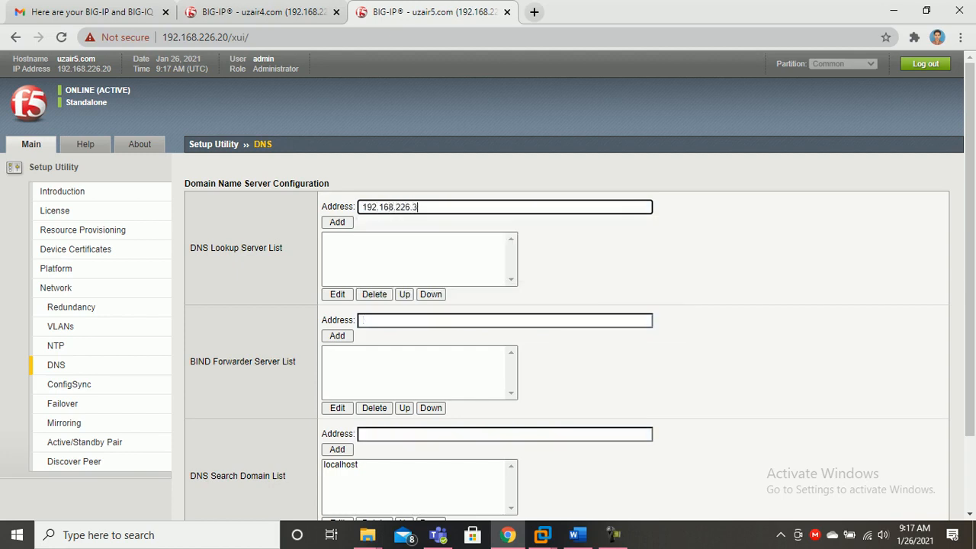
{"action": "key", "text": "Return"}
{"action": "scroll", "coordinate": [488, 285], "scroll_direction": "down", "scroll_amount": 2}
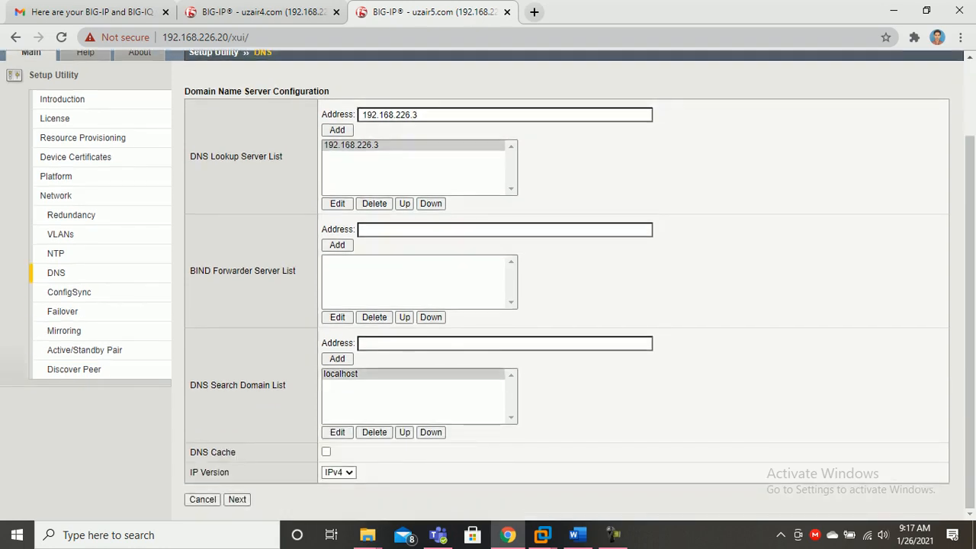
{"action": "left_click", "coordinate": [259, 12]}
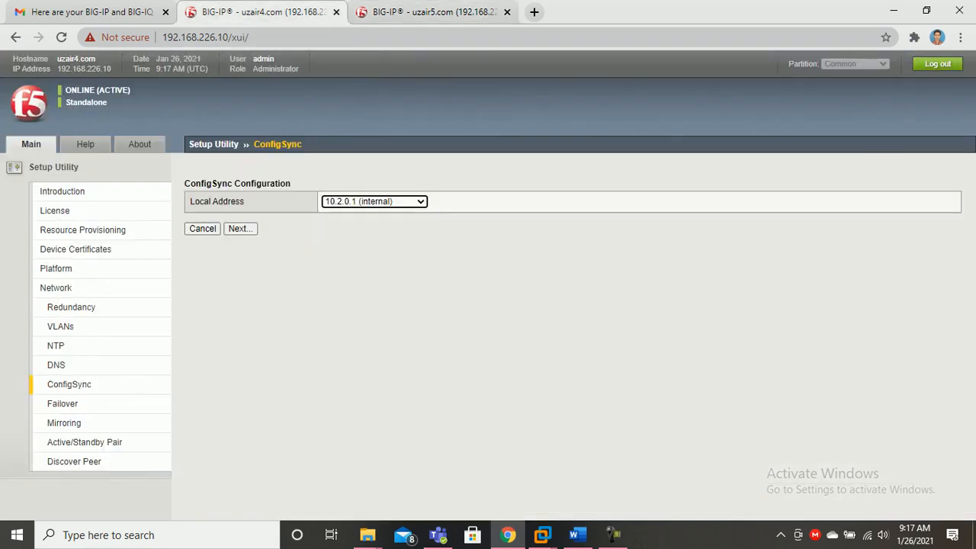
Set the first unit's ConfigSync local address to 10.3.0.1 (HA) and continue
{"action": "left_click", "coordinate": [240, 228]}
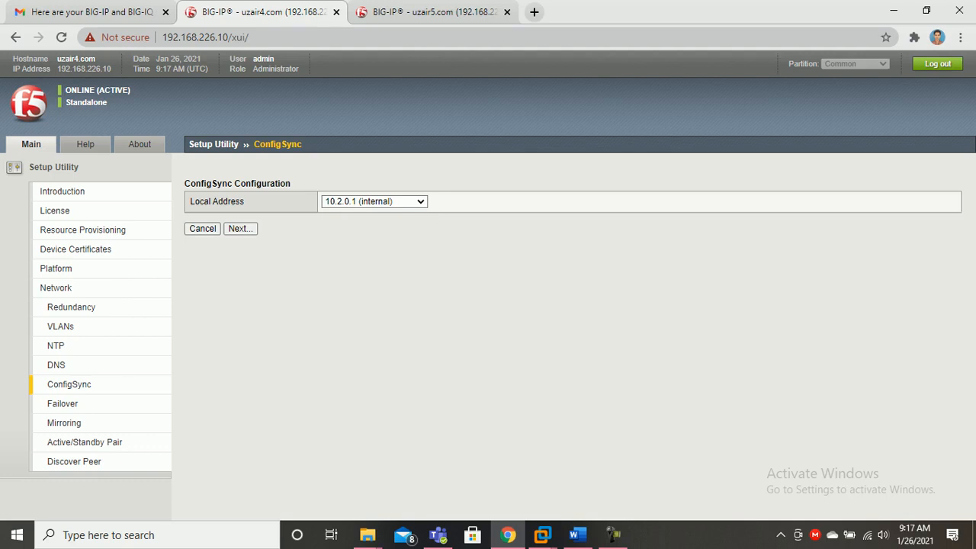
{"action": "left_click", "coordinate": [374, 202]}
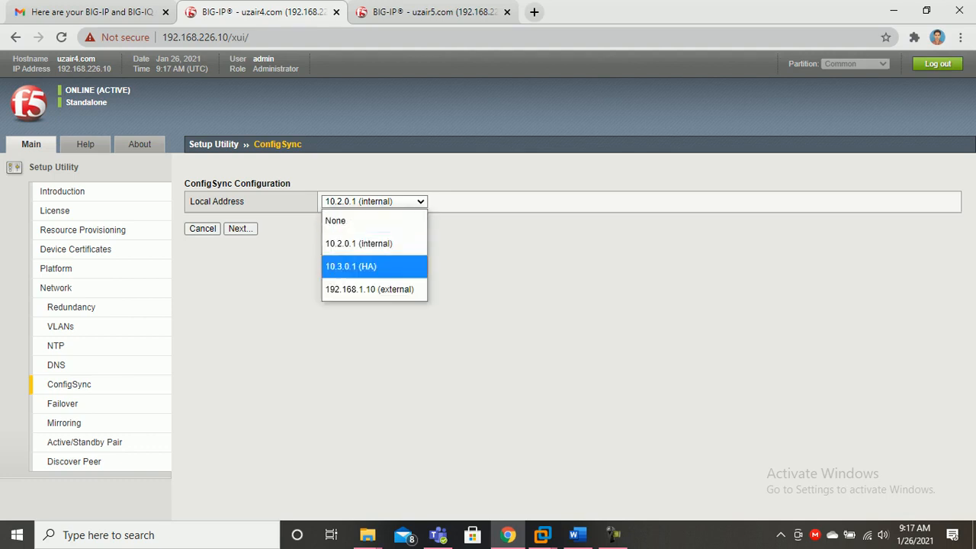
{"action": "key", "text": "Return"}
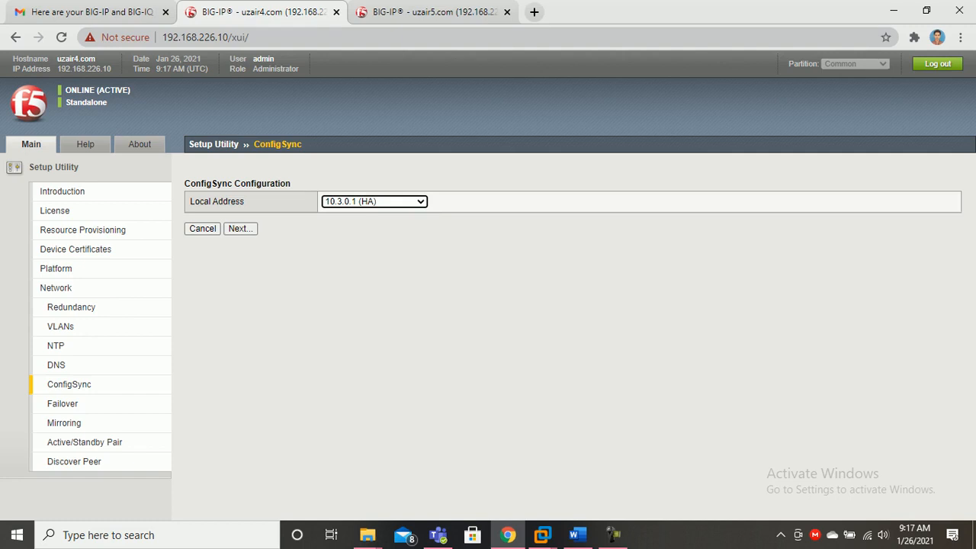
{"action": "left_click", "coordinate": [240, 229]}
{"action": "key", "text": "Return"}
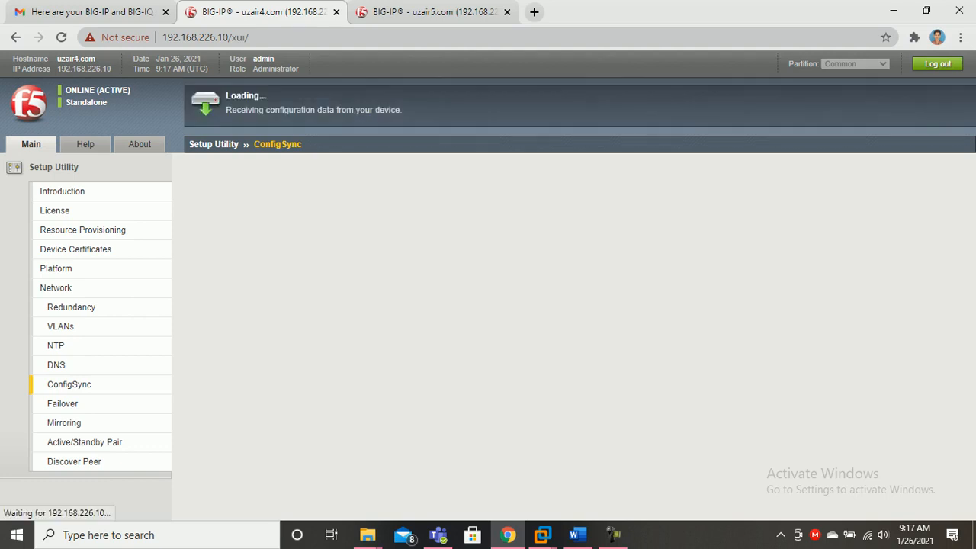
Set the second unit's ConfigSync local address to 10.3.0.2 (HA) and wait for both units to load
{"action": "key", "text": "ctrl+Tab"}
{"action": "key", "text": "alt+Down"}
{"action": "key", "text": "Up"}
{"action": "key", "text": "Down"}
{"action": "key", "text": "Down"}
{"action": "key", "text": "Return"}
{"action": "key", "text": "Return"}
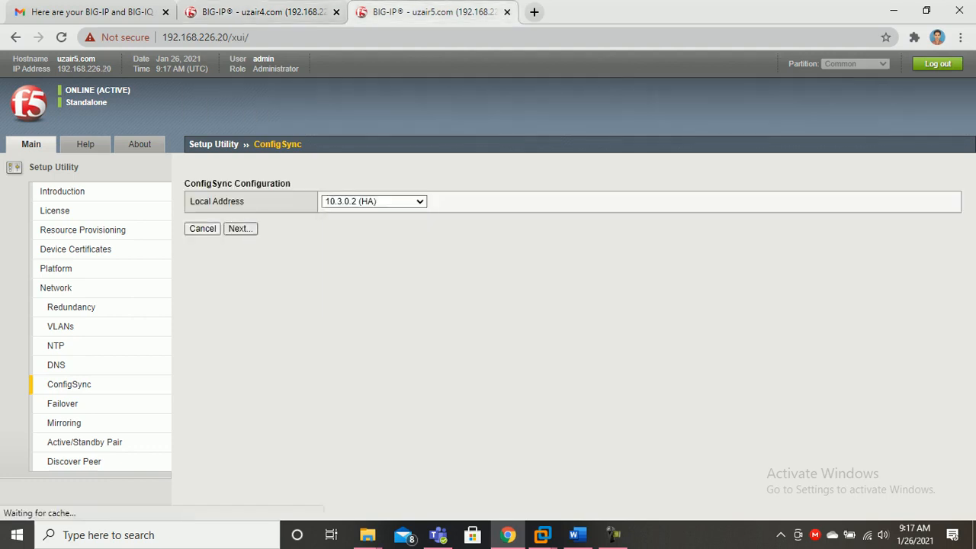
{"action": "key", "text": "ctrl+shift+Tab"}
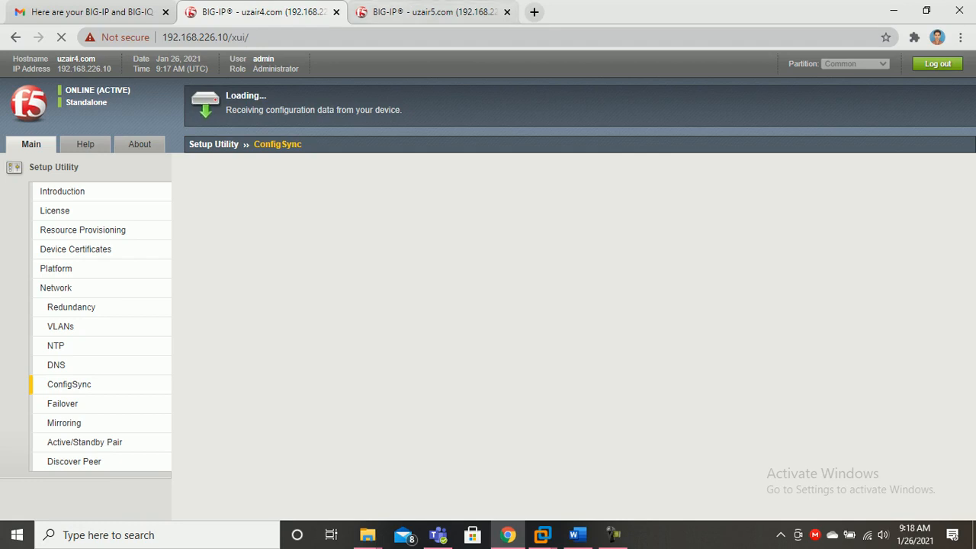
{"action": "key", "text": "ctrl+Tab"}
{"action": "key", "text": "ctrl+shift+Tab"}
{"action": "key", "text": "ctrl+Tab"}
{"action": "key", "text": "ctrl+shift+Tab"}
{"action": "key", "text": "ctrl+Tab"}
{"action": "key", "text": "ctrl+shift+Tab"}
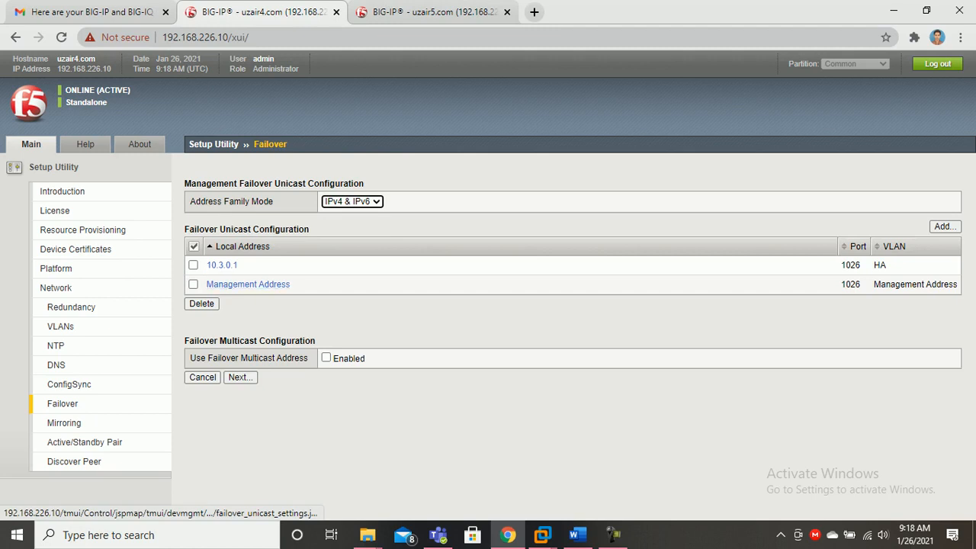
Select both failover unicast addresses (HA and management) on each unit and continue to mirroring
{"action": "left_click", "coordinate": [194, 246]}
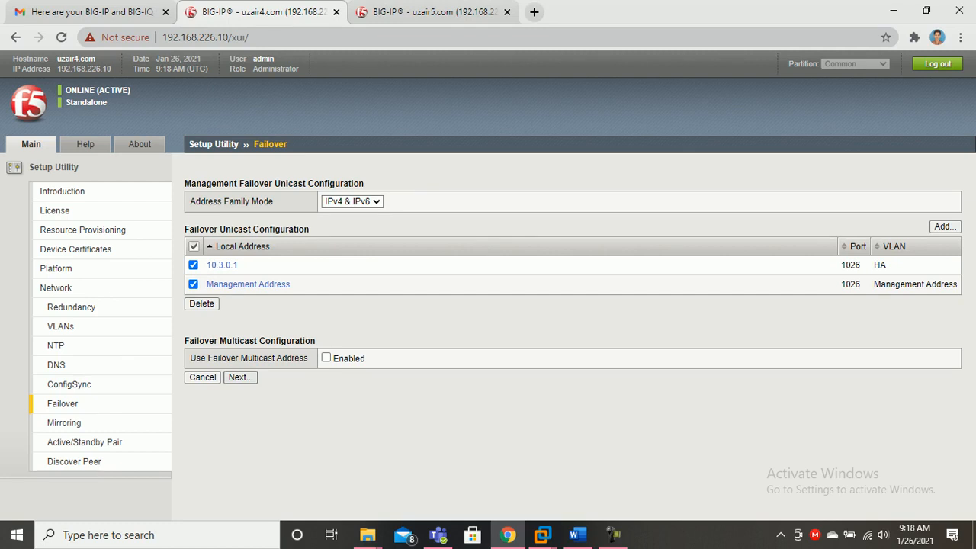
{"action": "left_click", "coordinate": [240, 378]}
{"action": "left_click", "coordinate": [434, 13]}
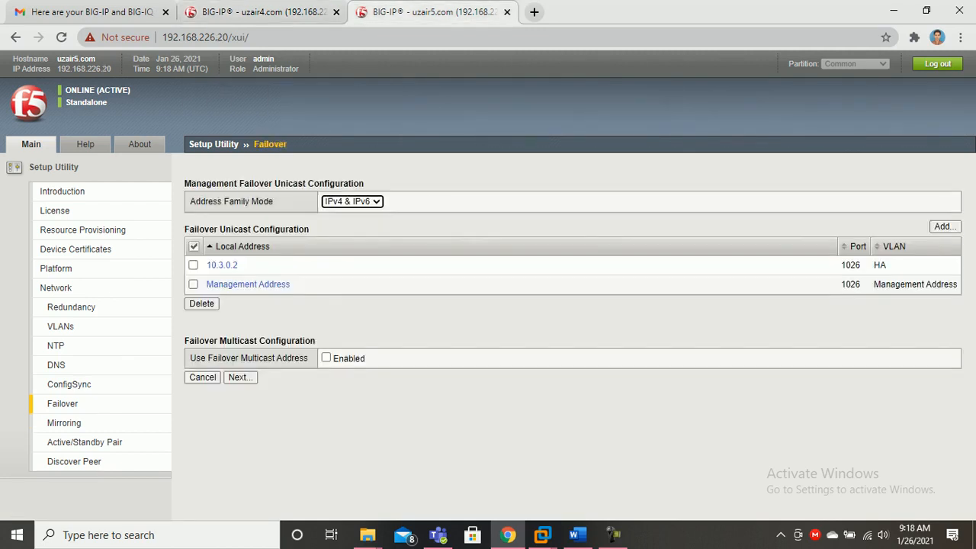
{"action": "left_click", "coordinate": [194, 247]}
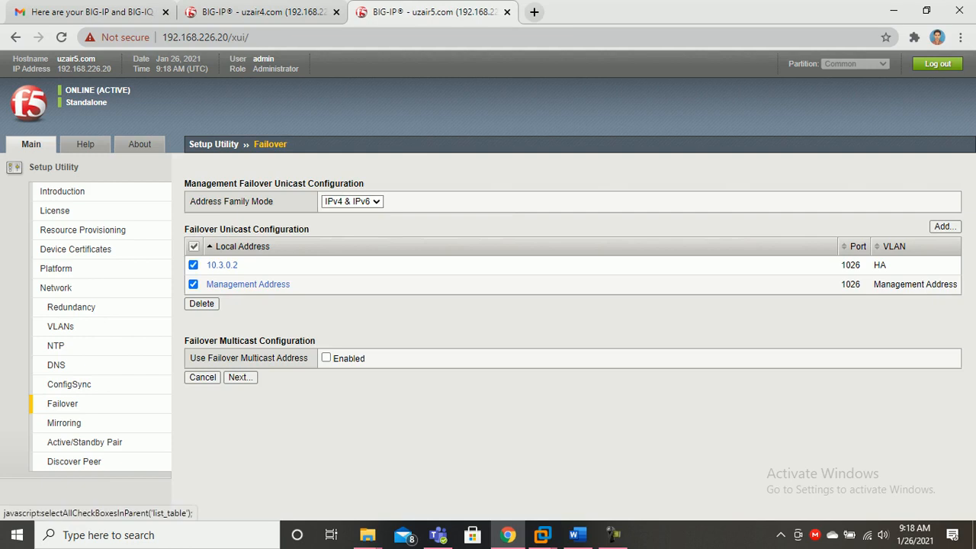
{"action": "left_click", "coordinate": [240, 377]}
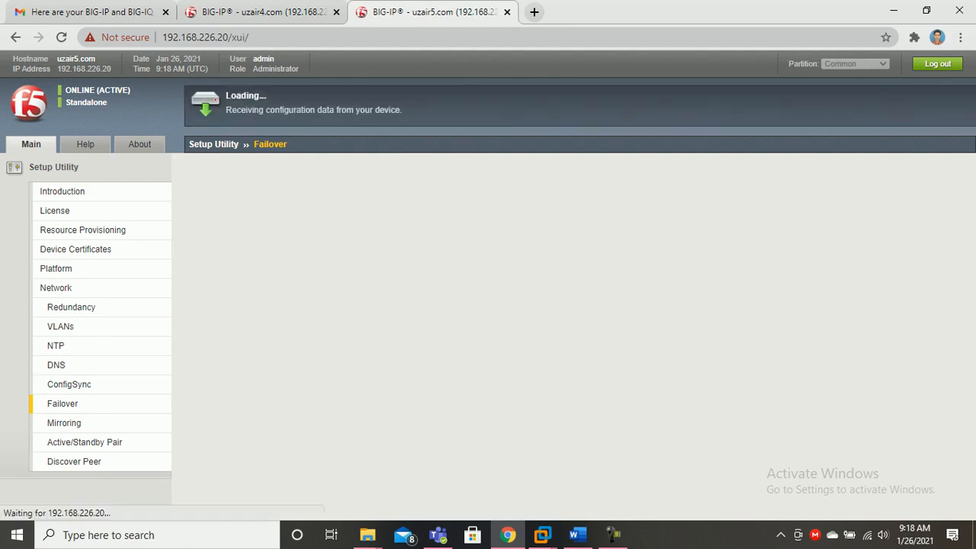
{"action": "left_click", "coordinate": [264, 12]}
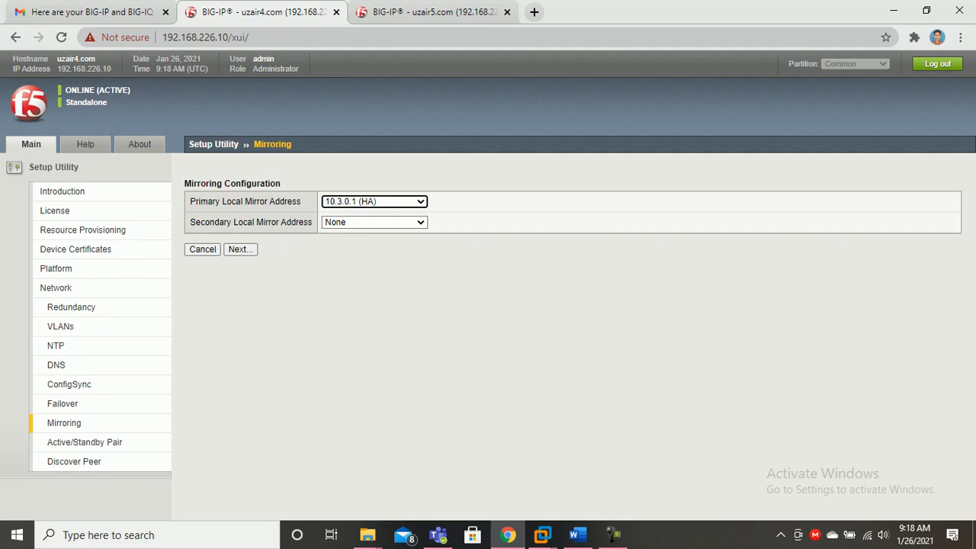
Keep 10.3.0.1 (HA) as the first unit's primary mirror address with 10.2.0.1 (internal) as secondary
{"action": "left_click", "coordinate": [373, 201]}
{"action": "left_click", "coordinate": [374, 201]}
{"action": "left_click", "coordinate": [373, 223]}
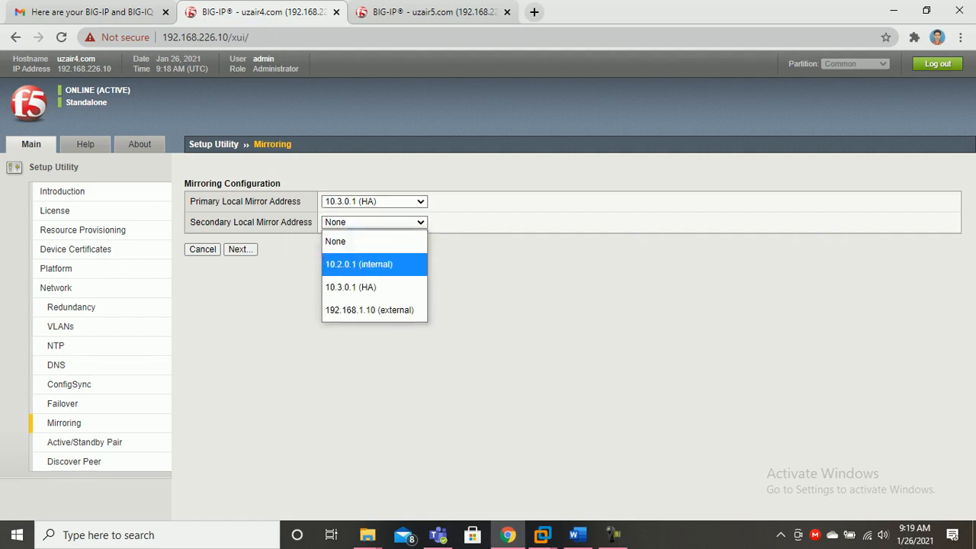
{"action": "left_click", "coordinate": [359, 264]}
{"action": "left_click", "coordinate": [239, 250]}
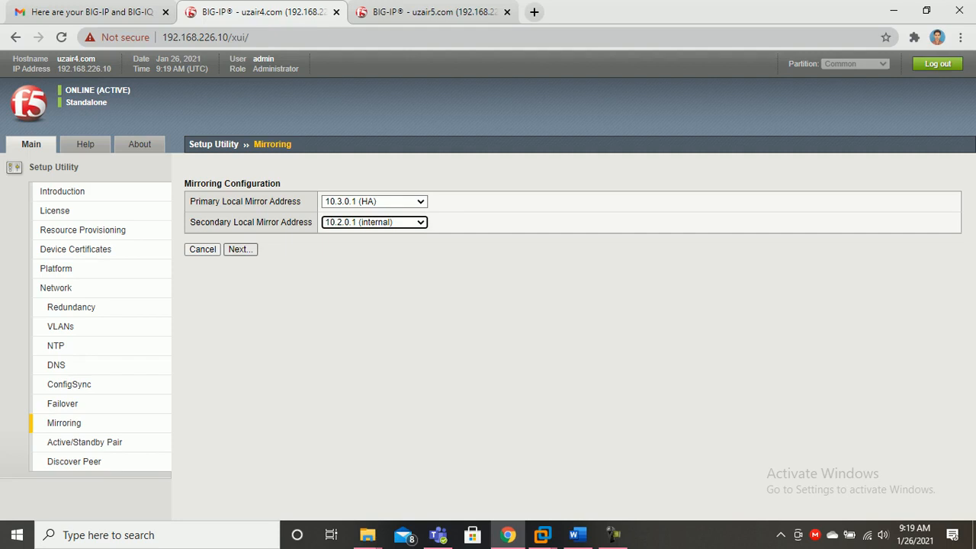
Set the second unit's secondary mirror address to 10.2.0.3 (internal) and save
{"action": "left_click", "coordinate": [427, 12]}
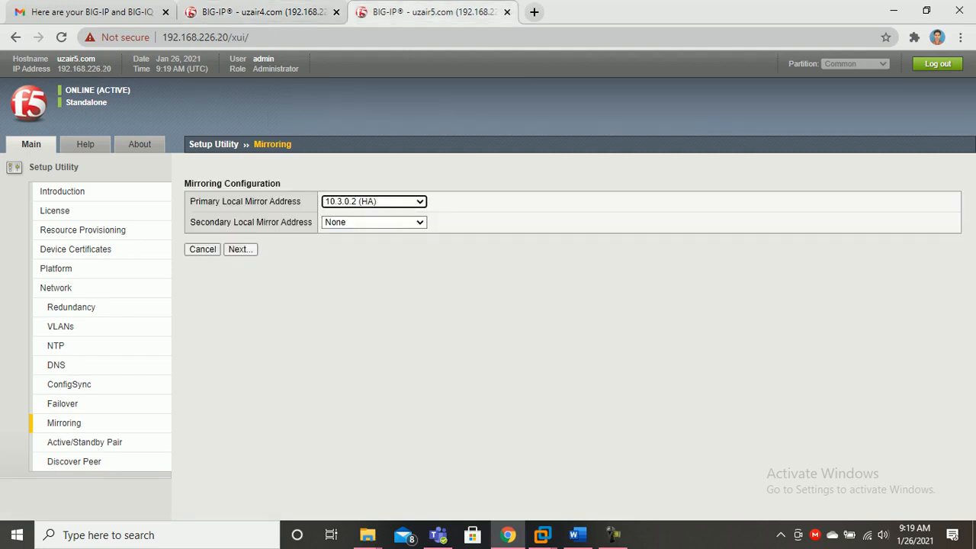
{"action": "left_click", "coordinate": [373, 222]}
{"action": "left_click", "coordinate": [359, 265]}
{"action": "left_click", "coordinate": [240, 249]}
{"action": "left_click", "coordinate": [255, 12]}
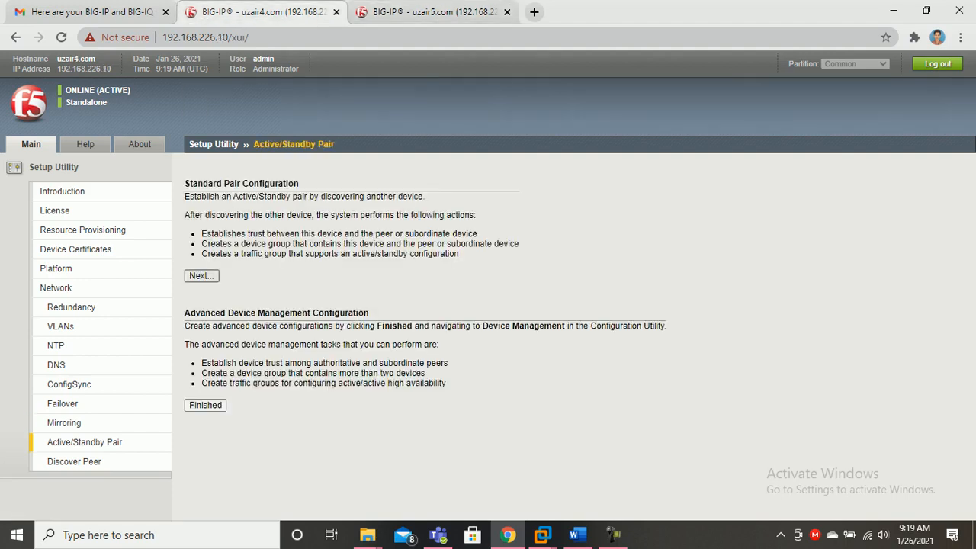
Advance the first unit to discovering an already configured peer, then move to the uzair5.com unit
{"action": "left_click", "coordinate": [202, 275]}
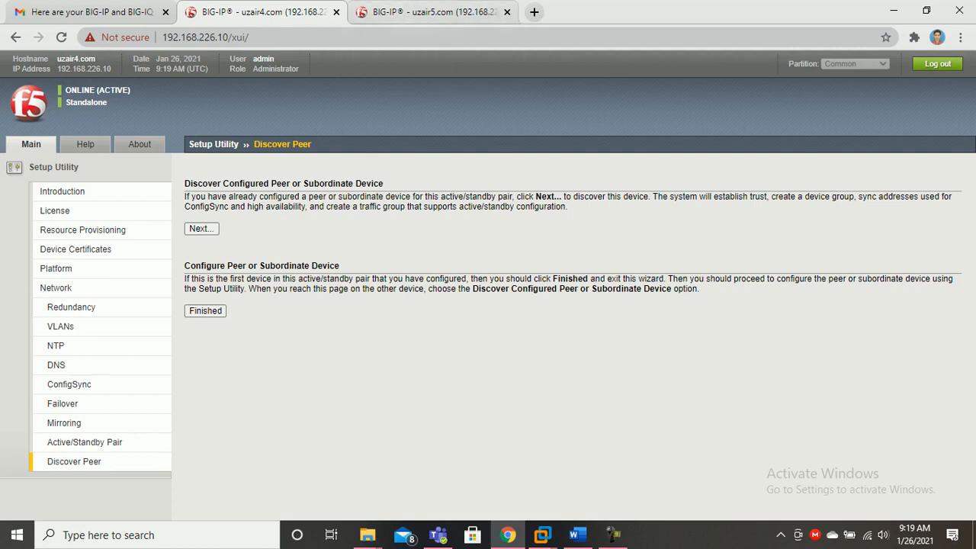
{"action": "left_click", "coordinate": [201, 229]}
{"action": "left_click", "coordinate": [431, 11]}
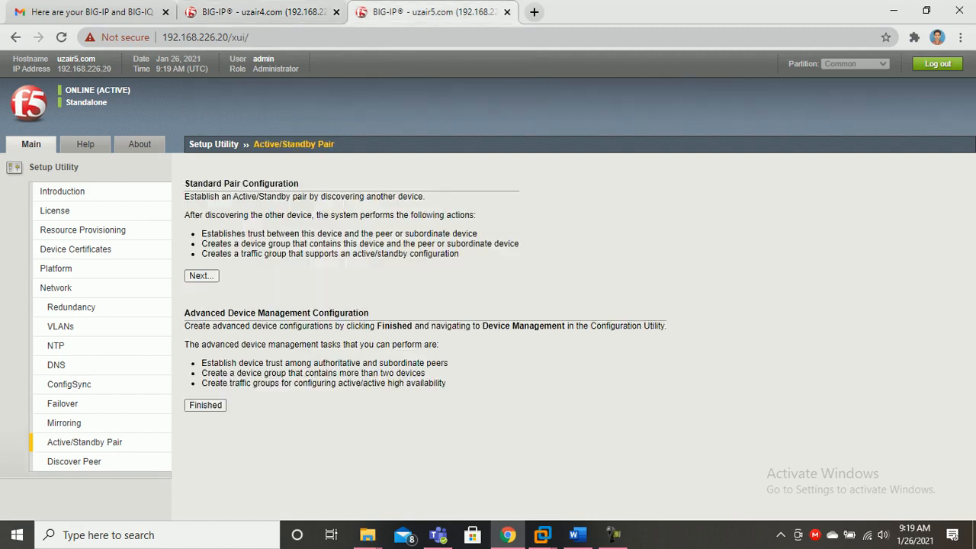
Advance uzair5.com to peer discovery, and keep uzair4.com's Device Type as Peer
{"action": "left_click", "coordinate": [200, 275]}
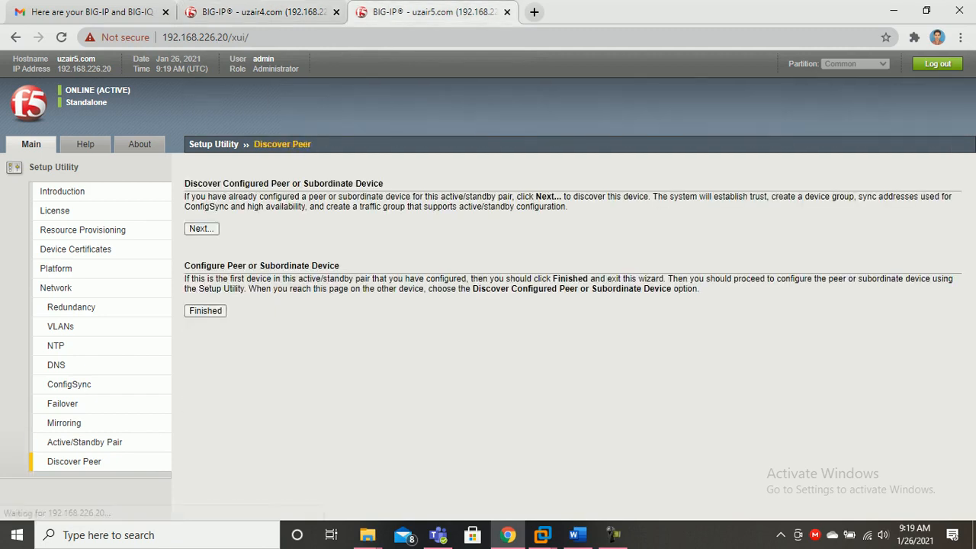
{"action": "left_click", "coordinate": [200, 227]}
{"action": "key", "text": "ctrl+l"}
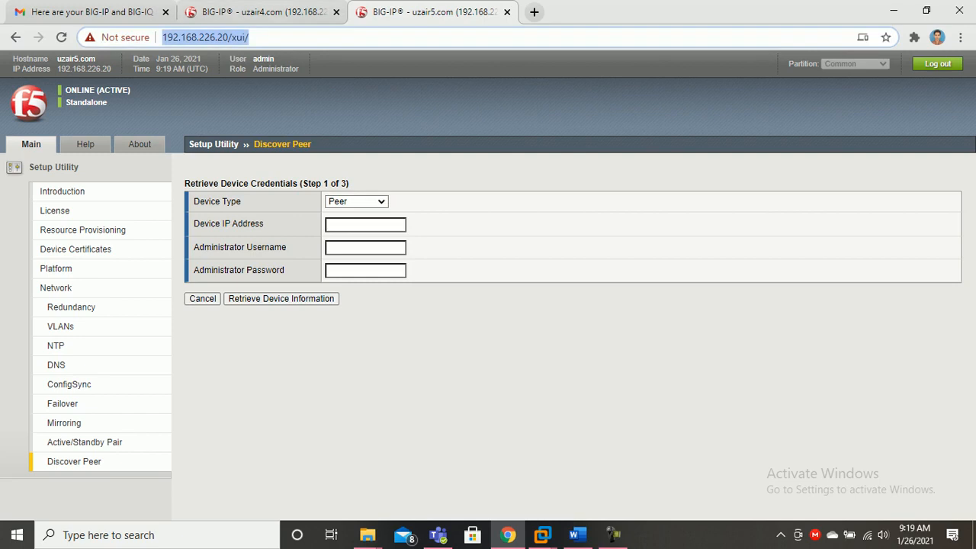
{"action": "key", "text": "ctrl+shift+Tab"}
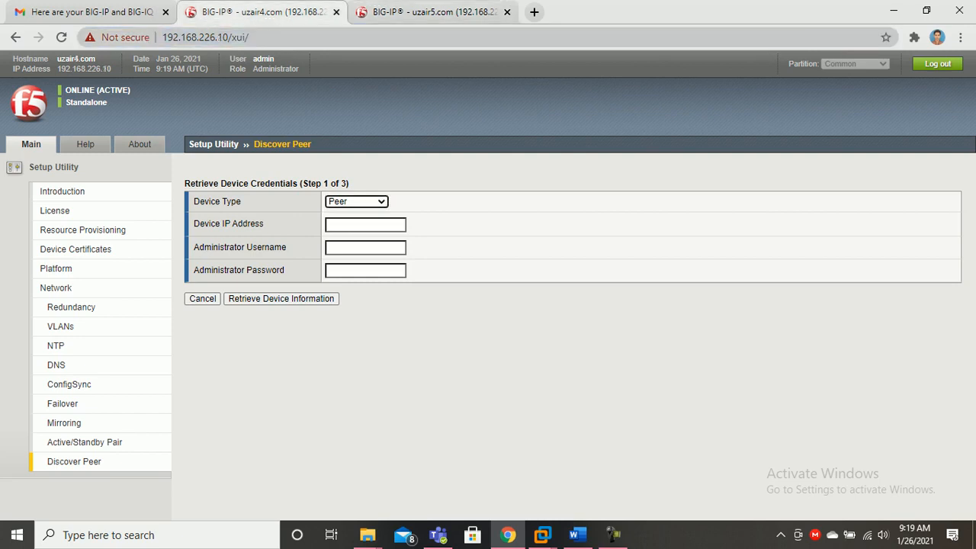
{"action": "left_click", "coordinate": [356, 201]}
{"action": "left_click", "coordinate": [349, 219]}
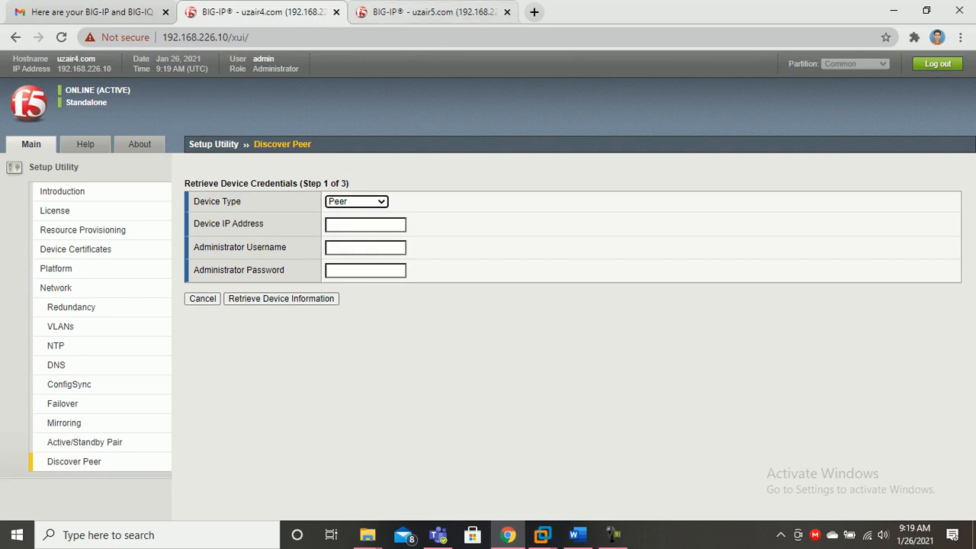
{"action": "key", "text": "ctrl+Tab"}
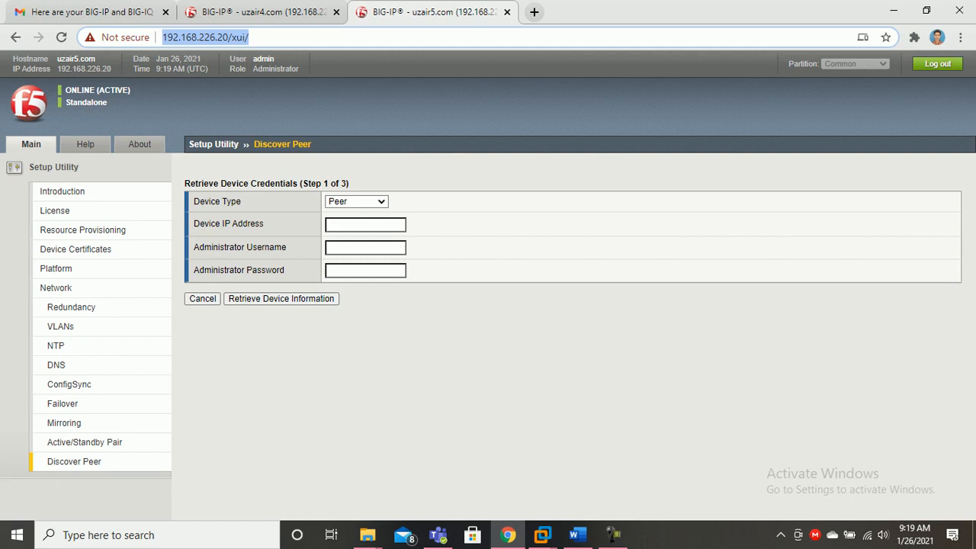
{"action": "key", "text": "ctrl+shift+Tab"}
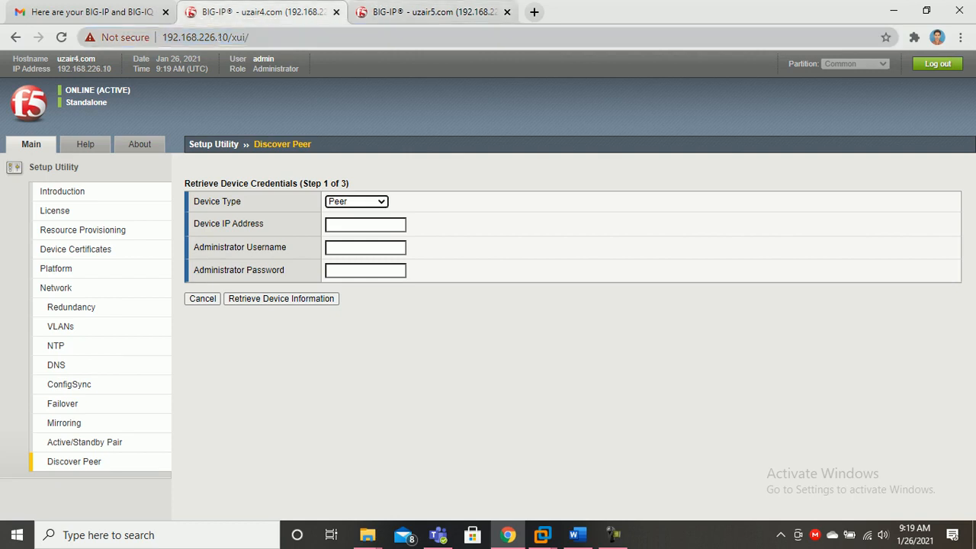
On uzair4.com, enter peer 192.168.226.20, username admin and the password, then retrieve device information
{"action": "left_click", "coordinate": [365, 224]}
{"action": "type", "text": "192.168.226.20"}
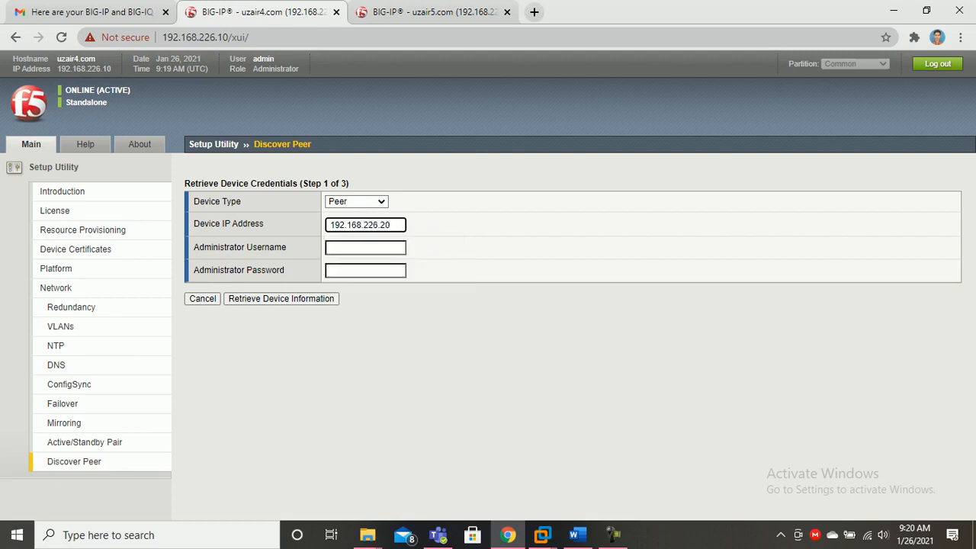
{"action": "left_click", "coordinate": [365, 247]}
{"action": "key", "text": "Down"}
{"action": "key", "text": "Return"}
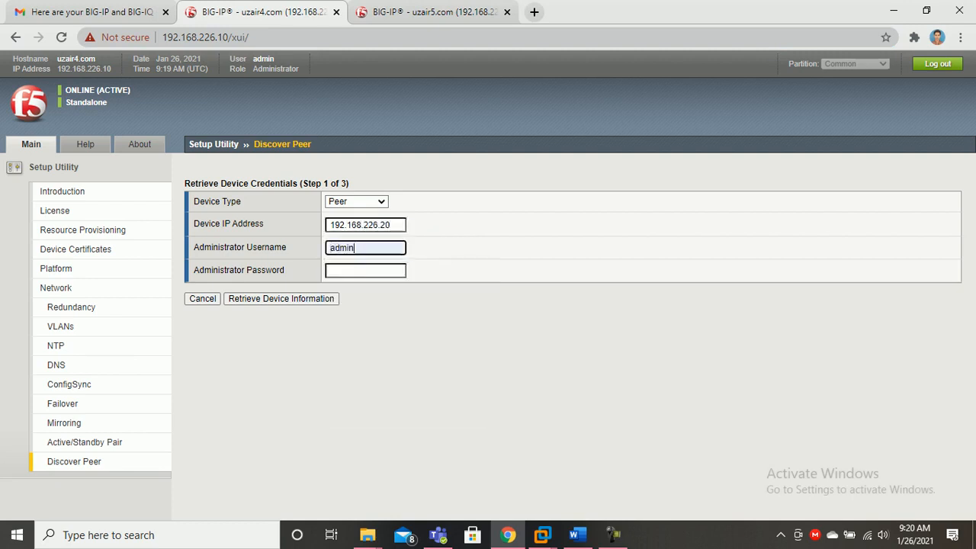
{"action": "left_click", "coordinate": [365, 270]}
{"action": "type", "text": "*********"}
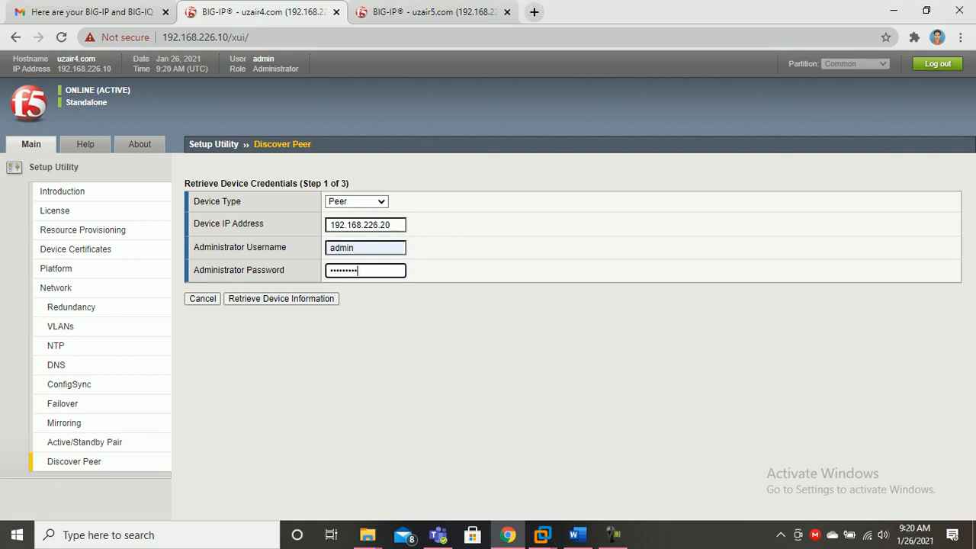
{"action": "key", "text": "Return"}
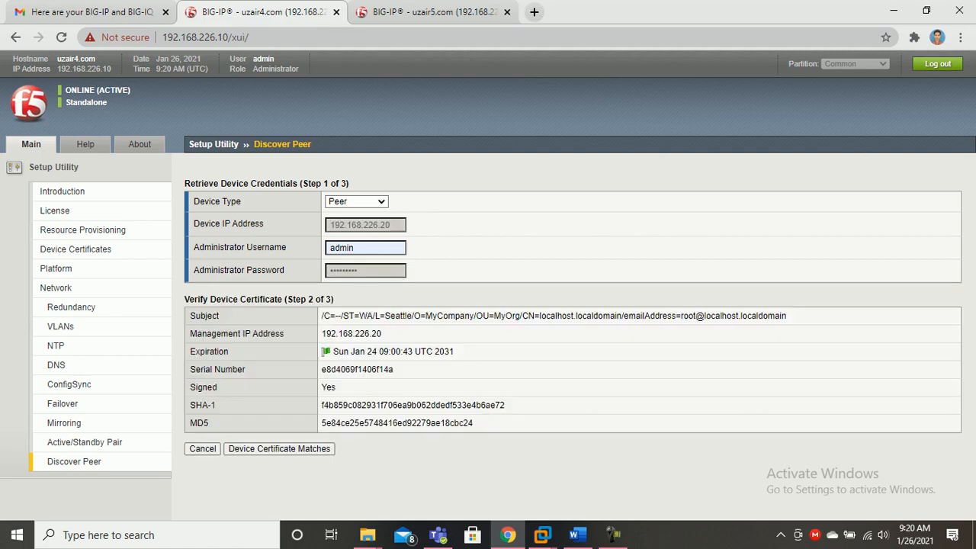
On uzair5.com, enter peer 192.168.226.10, username admin and the password, retrieve its information, then return to uzair4.com
{"action": "left_click", "coordinate": [427, 12]}
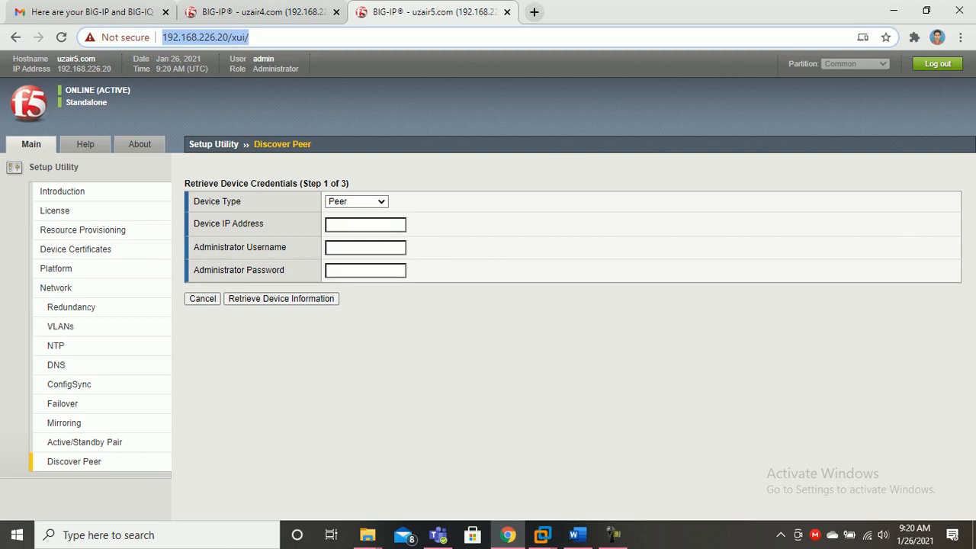
{"action": "left_click", "coordinate": [263, 12]}
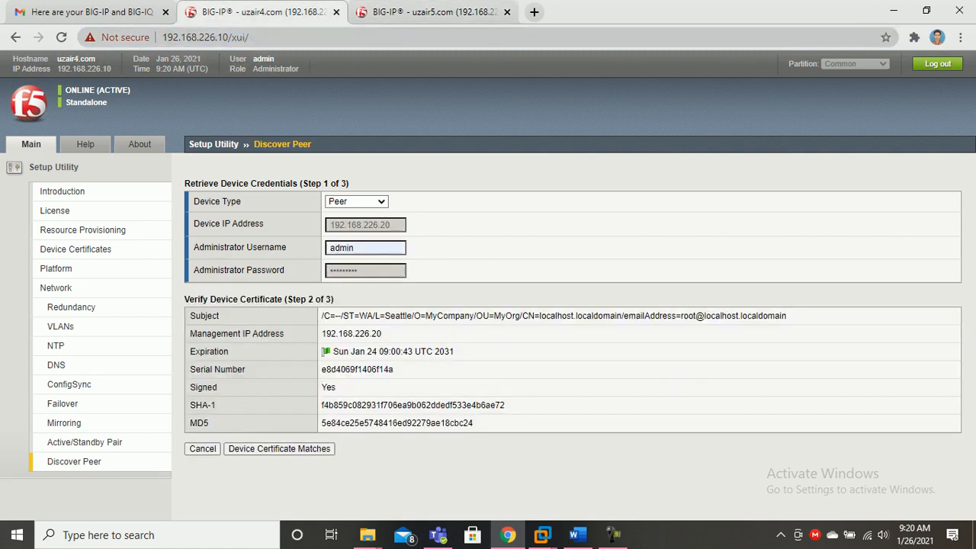
{"action": "left_click", "coordinate": [423, 12]}
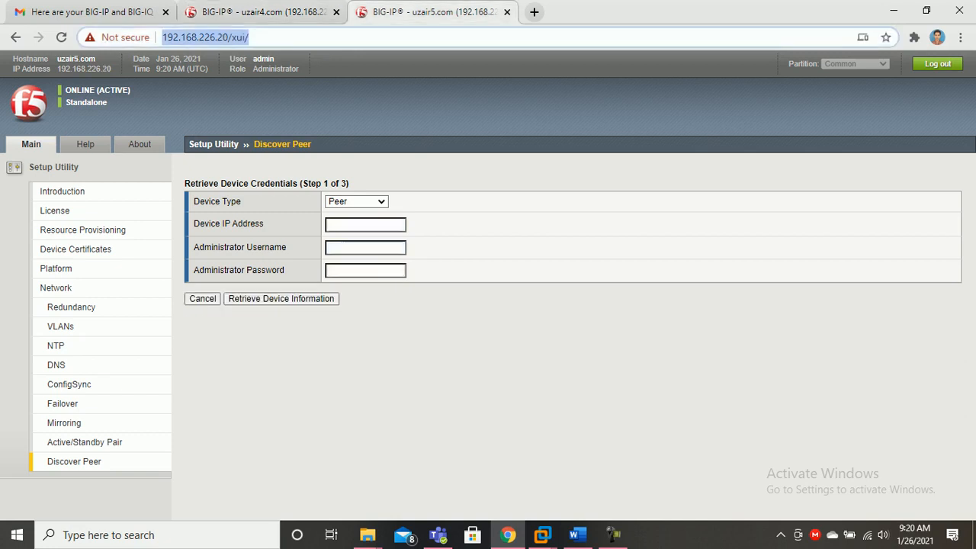
{"action": "left_click", "coordinate": [365, 225]}
{"action": "type", "text": "1"}
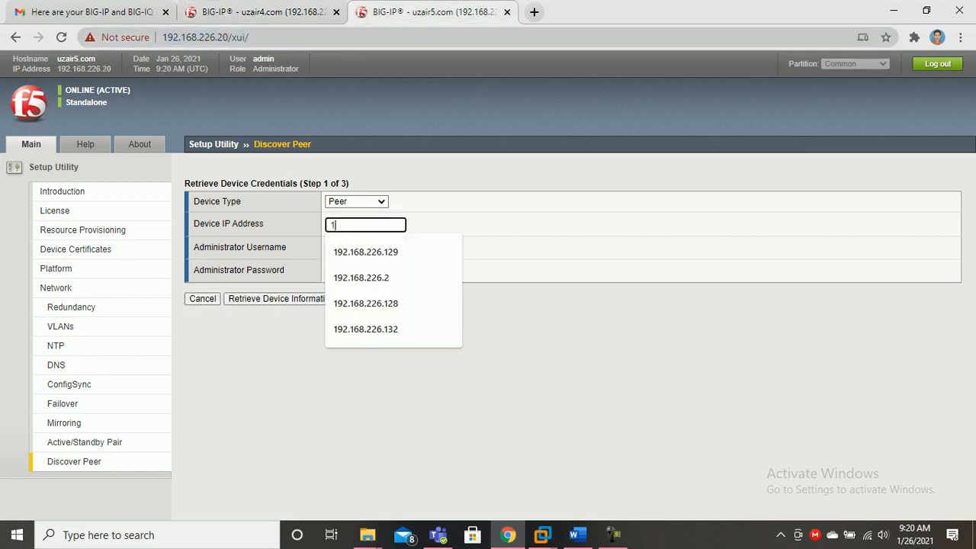
{"action": "type", "text": "92.168.226.10"}
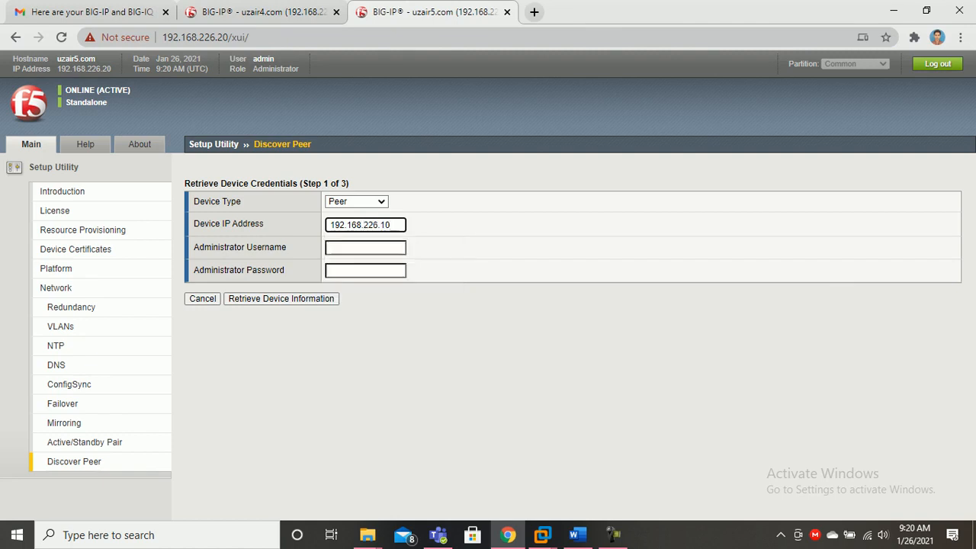
{"action": "left_click", "coordinate": [365, 248]}
{"action": "left_click", "coordinate": [347, 275]}
{"action": "key", "text": "Tab"}
{"action": "type", "text": "ad•••••••"}
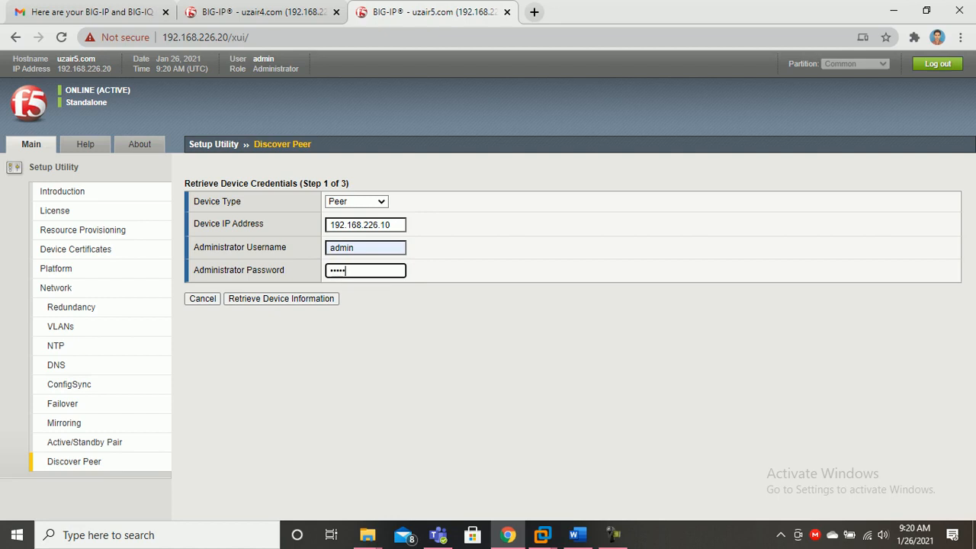
{"action": "key", "text": "Return"}
{"action": "key", "text": "ctrl+shift+Tab"}
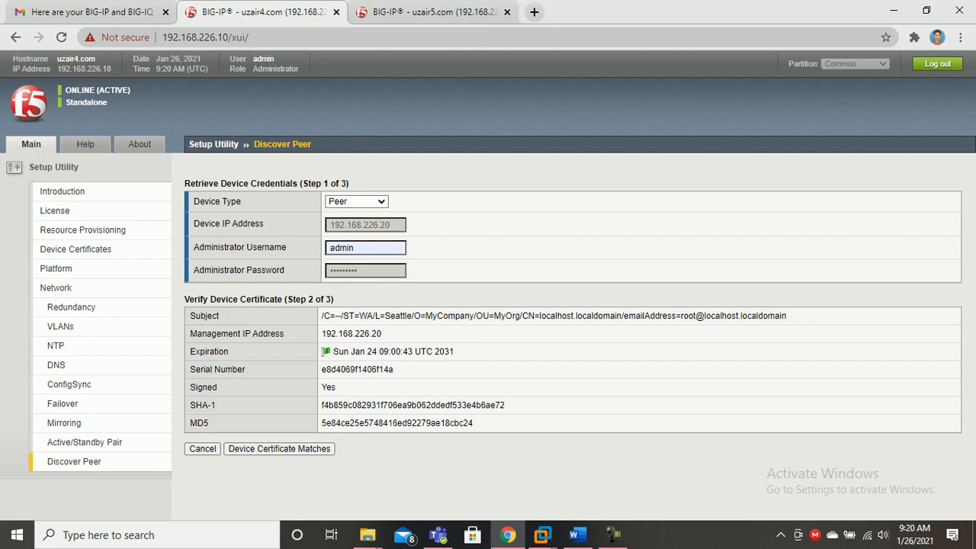
Confirm the peer device certificates match on both the uzair4.com and uzair5.com units
{"action": "left_click", "coordinate": [279, 449]}
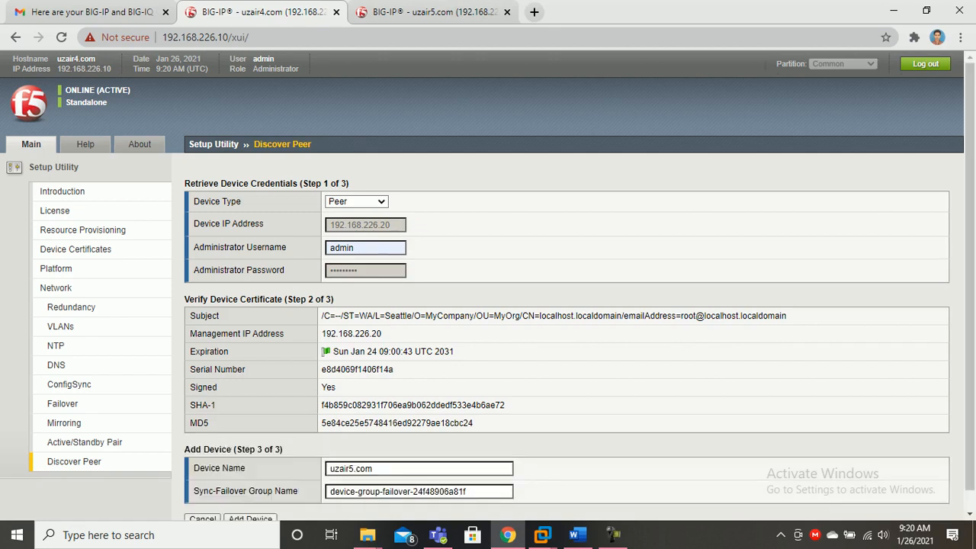
{"action": "scroll", "coordinate": [279, 449], "scroll_direction": "down", "scroll_amount": 1}
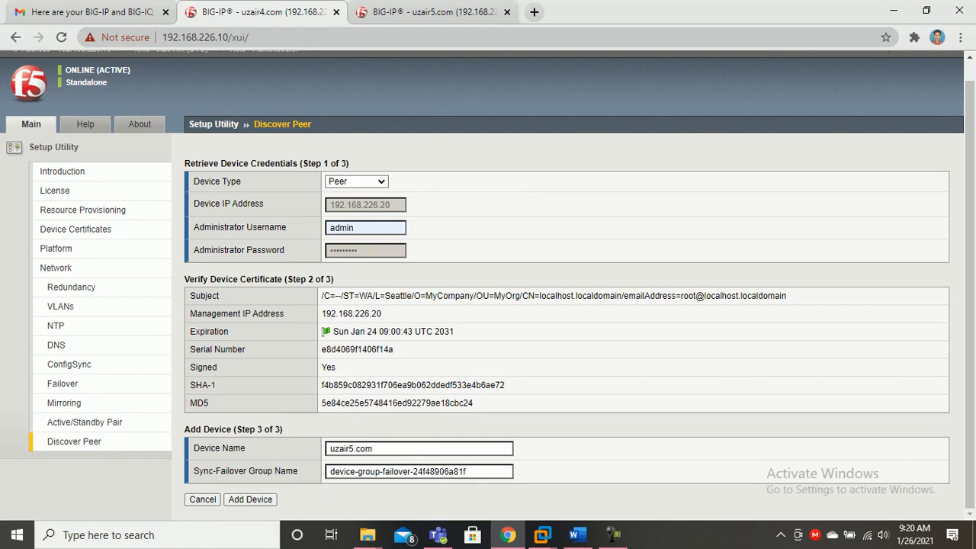
{"action": "key", "text": "ctrl+Tab"}
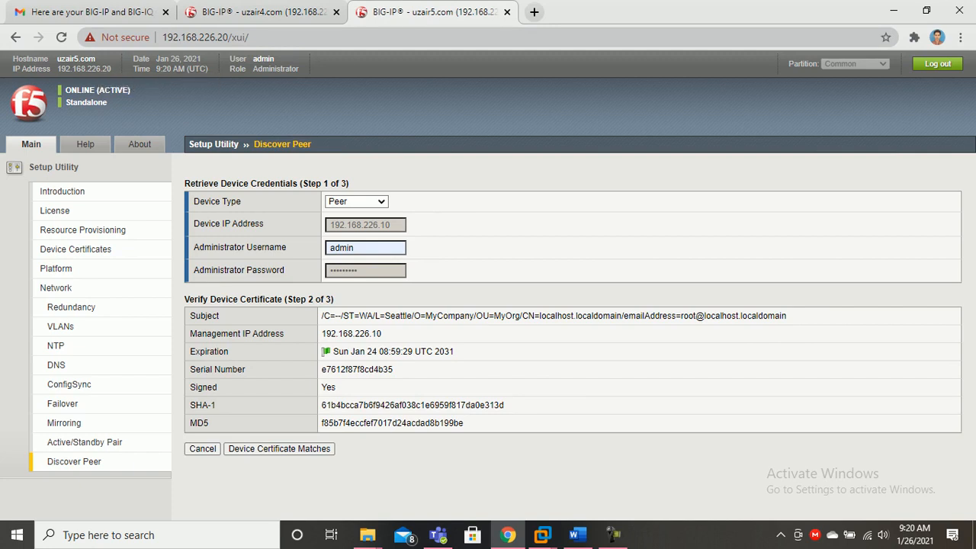
{"action": "left_click", "coordinate": [279, 448]}
{"action": "scroll", "coordinate": [487, 285], "scroll_direction": "down", "scroll_amount": 1}
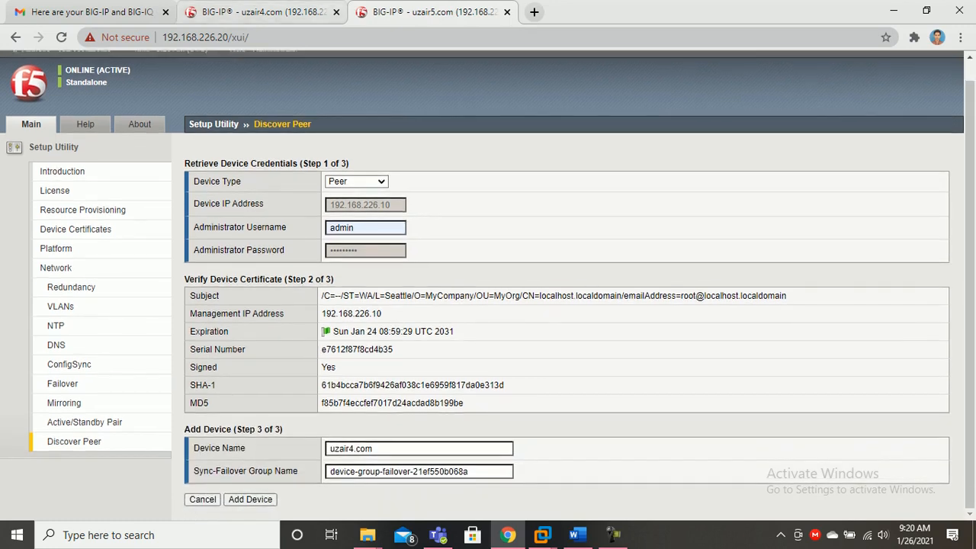
Add uzair5.com on uzair4.com's page and uzair4.com on uzair5.com's page
{"action": "left_click", "coordinate": [264, 13]}
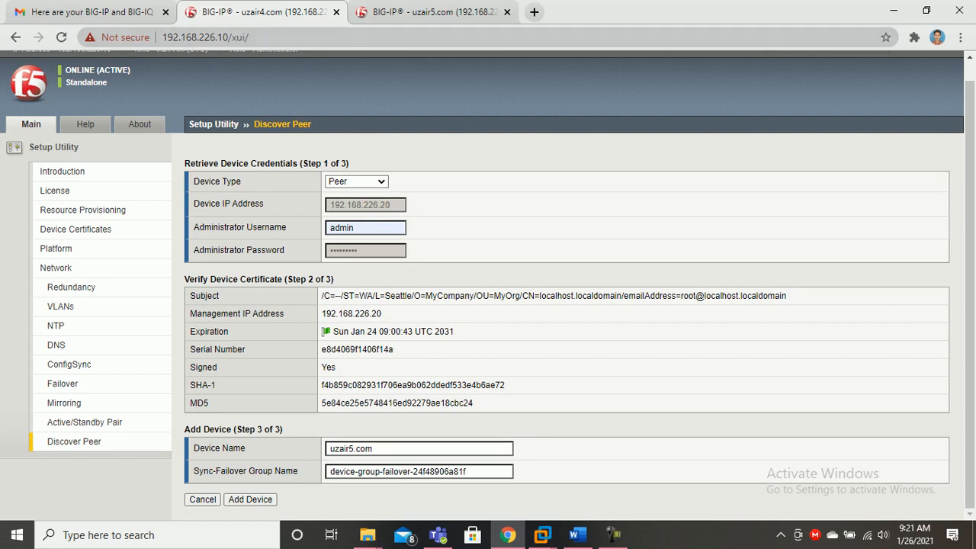
{"action": "left_click", "coordinate": [250, 499]}
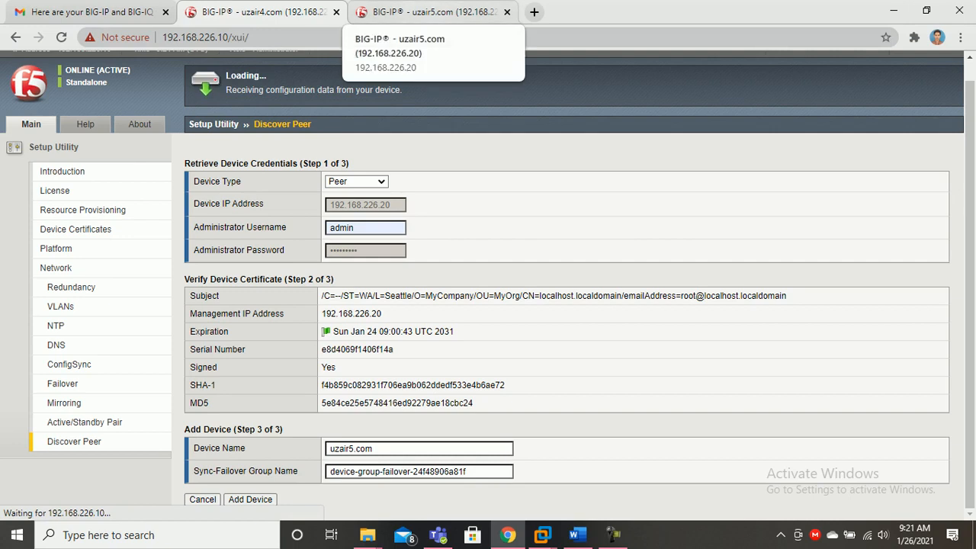
{"action": "left_click", "coordinate": [426, 11]}
{"action": "left_click", "coordinate": [250, 499]}
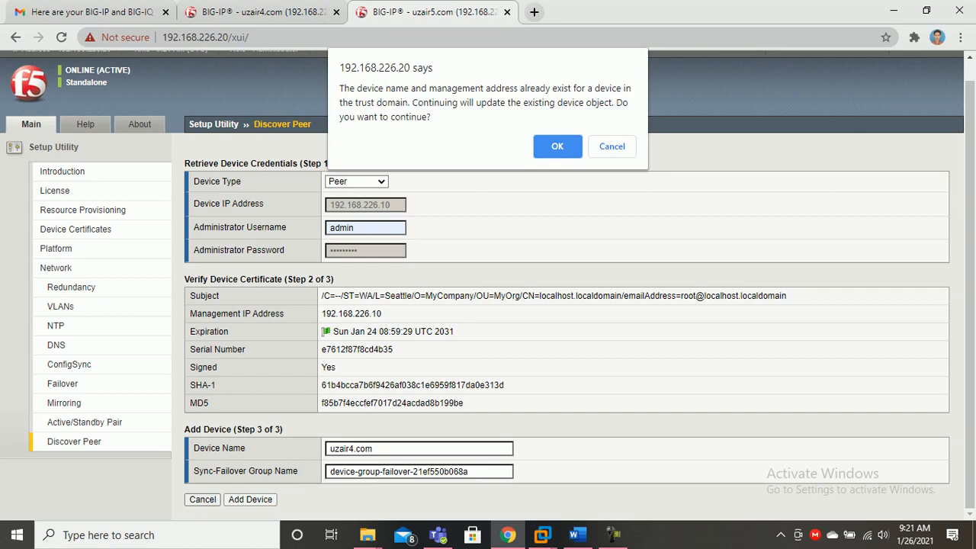
Agree to update the existing device entry and check the result on both units
{"action": "left_click", "coordinate": [543, 146]}
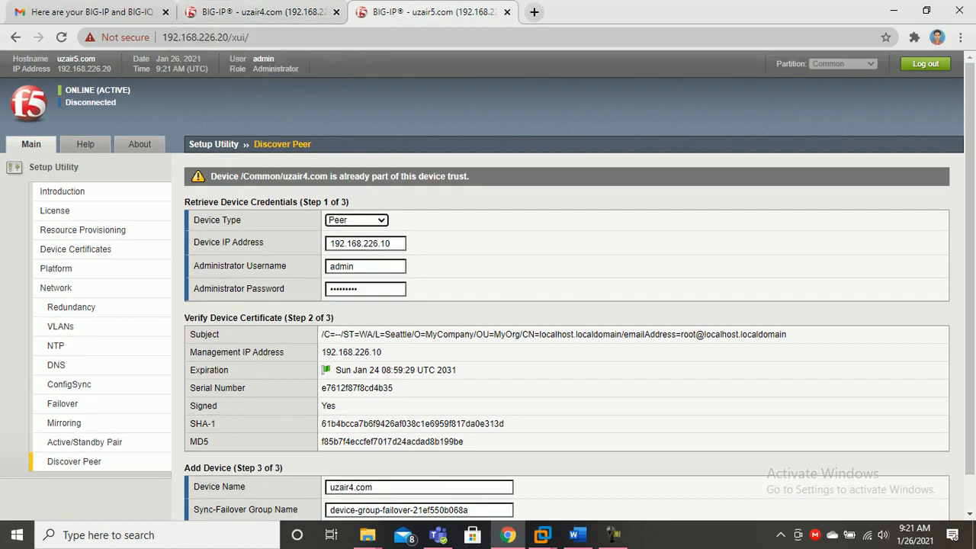
{"action": "scroll", "coordinate": [487, 286], "scroll_direction": "down", "scroll_amount": 1}
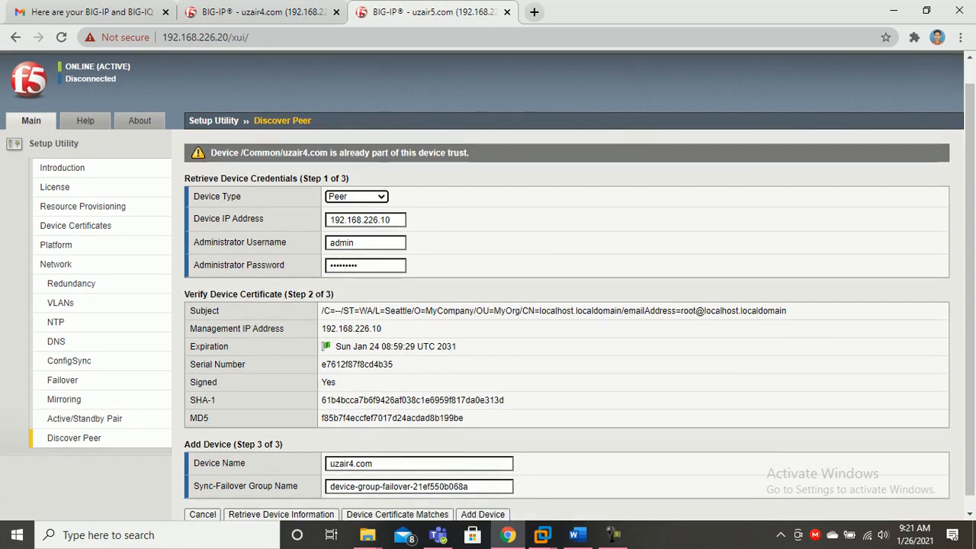
{"action": "left_click", "coordinate": [263, 12]}
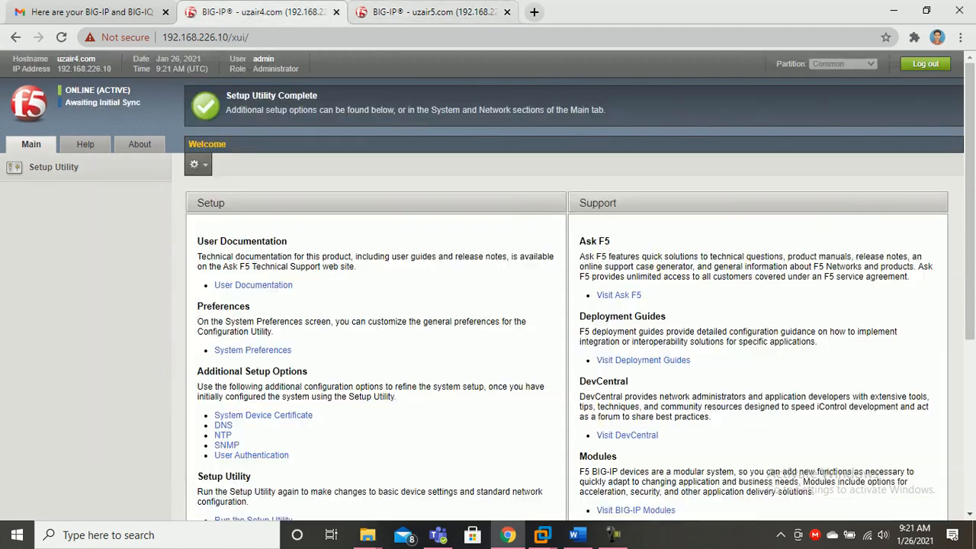
{"action": "left_click", "coordinate": [433, 11]}
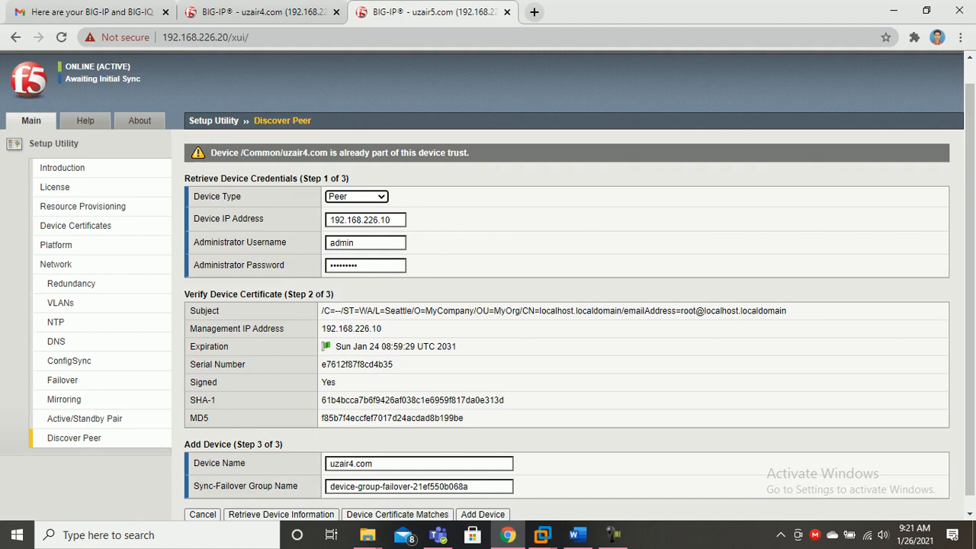
Review uzair4.com's Welcome page showing setup complete, standby, awaiting initial sync
{"action": "left_click", "coordinate": [263, 12]}
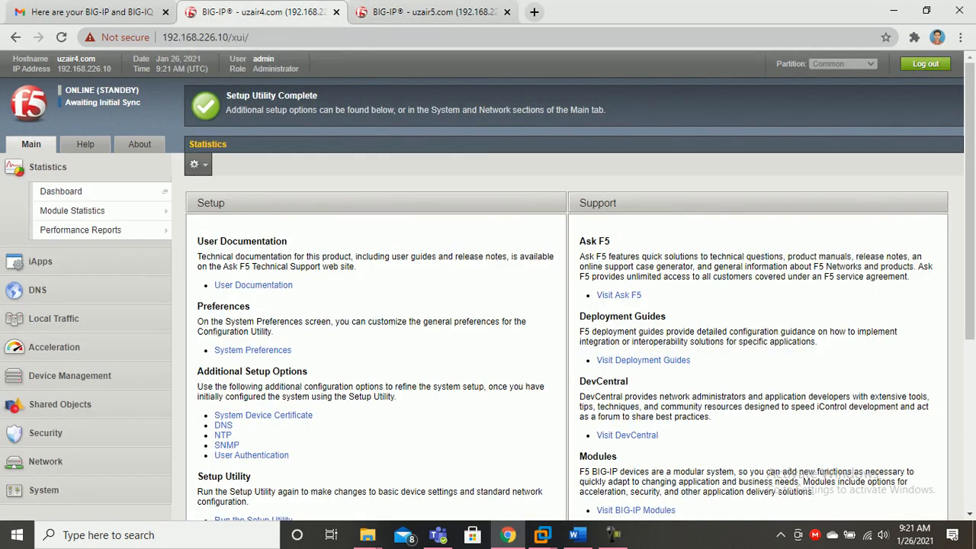
{"action": "scroll", "coordinate": [488, 285], "scroll_direction": "down", "scroll_amount": 2}
{"action": "scroll", "coordinate": [488, 285], "scroll_direction": "up", "scroll_amount": 1}
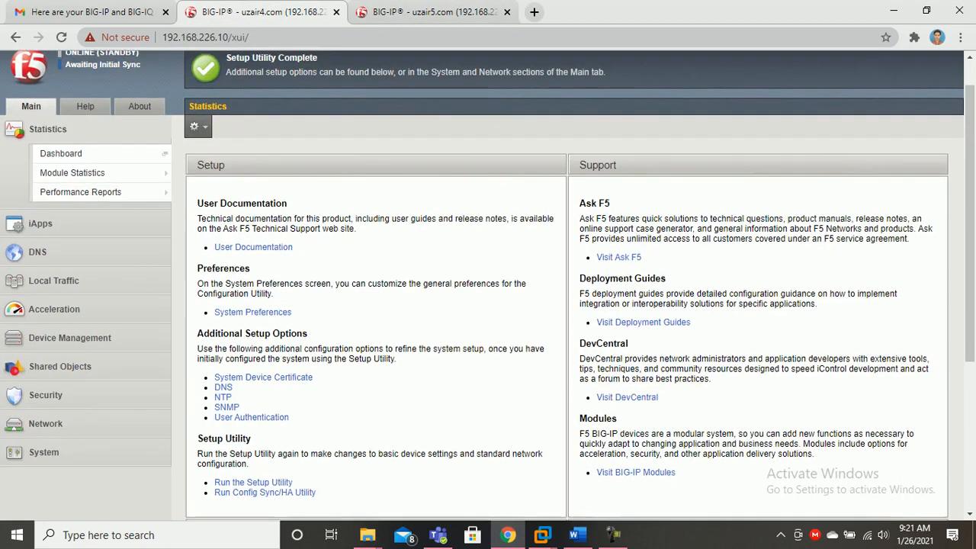
{"action": "scroll", "coordinate": [488, 285], "scroll_direction": "down", "scroll_amount": 1}
{"action": "scroll", "coordinate": [488, 285], "scroll_direction": "up", "scroll_amount": 2}
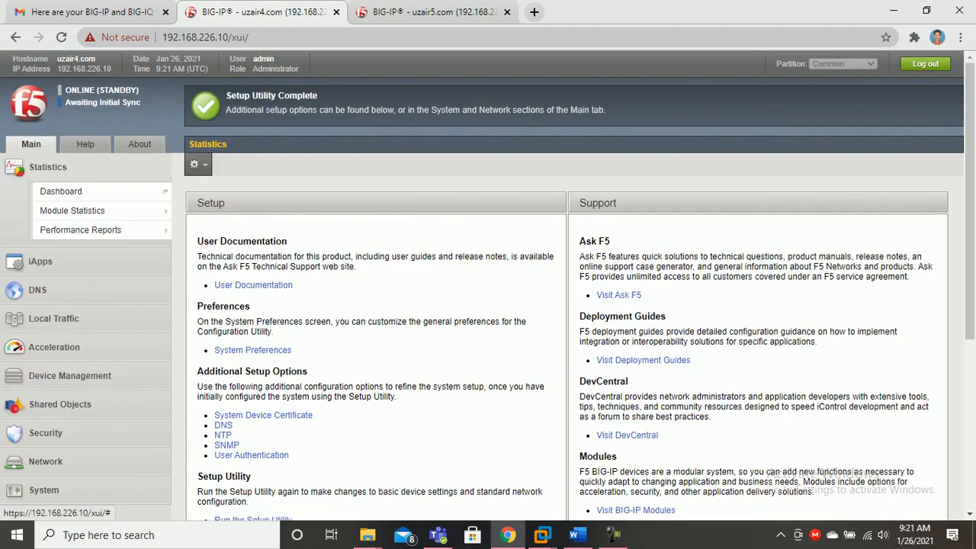
{"action": "left_click", "coordinate": [377, 12]}
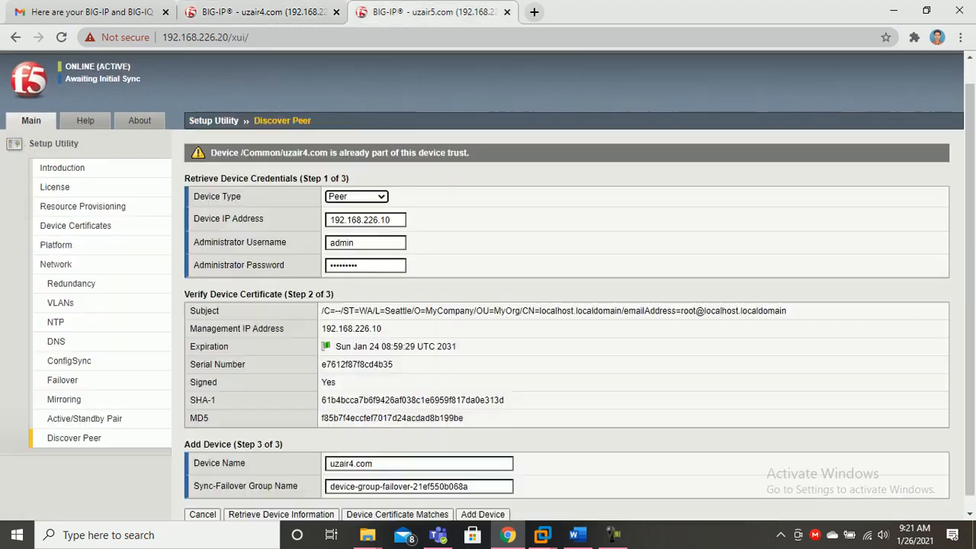
{"action": "key", "text": "ctrl+shift+Tab"}
{"action": "key", "text": "ctrl+Tab"}
{"action": "key", "text": "ctrl+shift+Tab"}
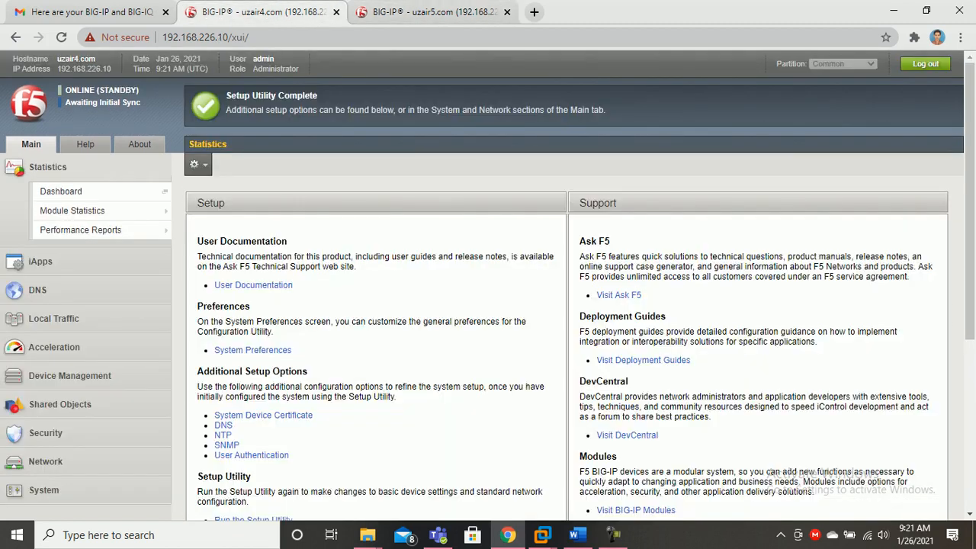
{"action": "scroll", "coordinate": [488, 305], "scroll_direction": "down", "scroll_amount": 3}
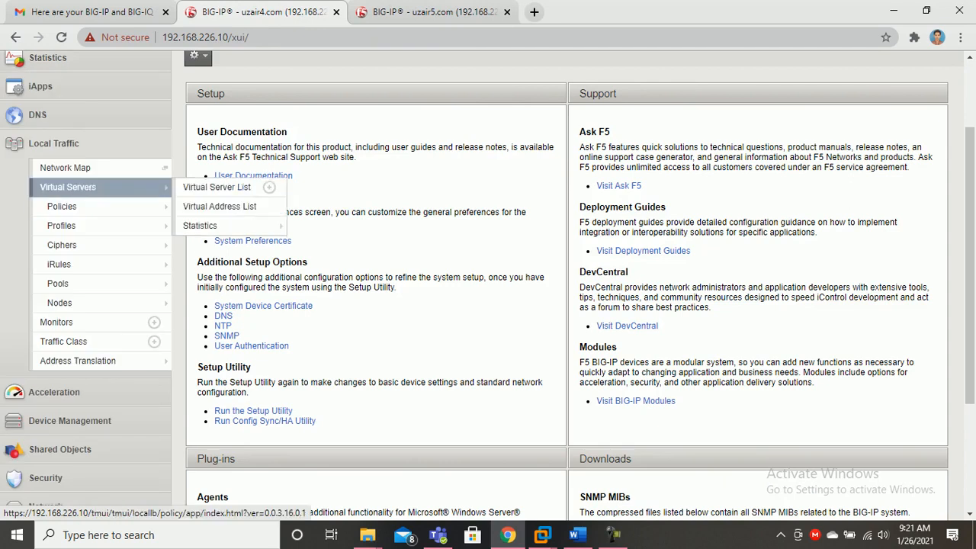
On uzair4.com, open Device Management > Devices listing uzair4.com (Self) and uzair5.com, both v16.0.1
{"action": "left_click", "coordinate": [423, 16]}
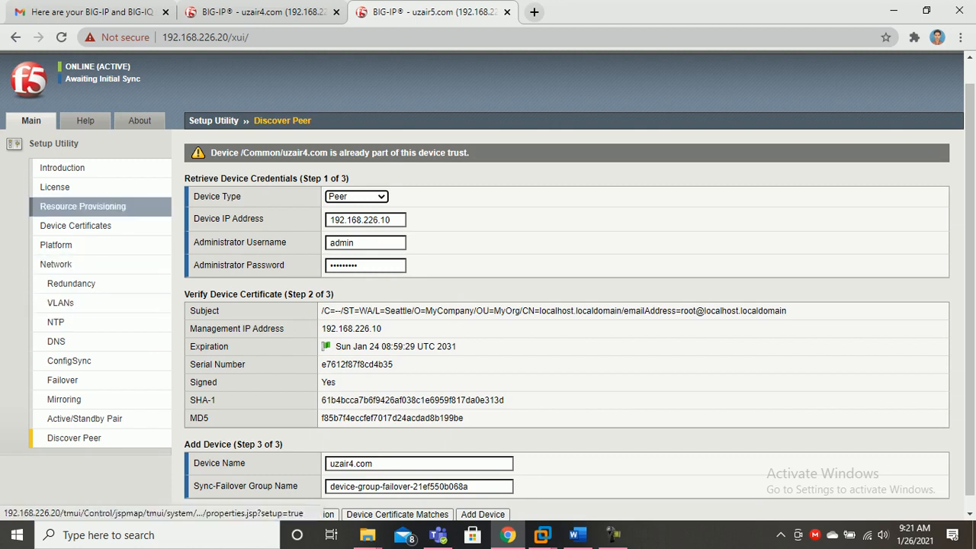
{"action": "left_click", "coordinate": [260, 11]}
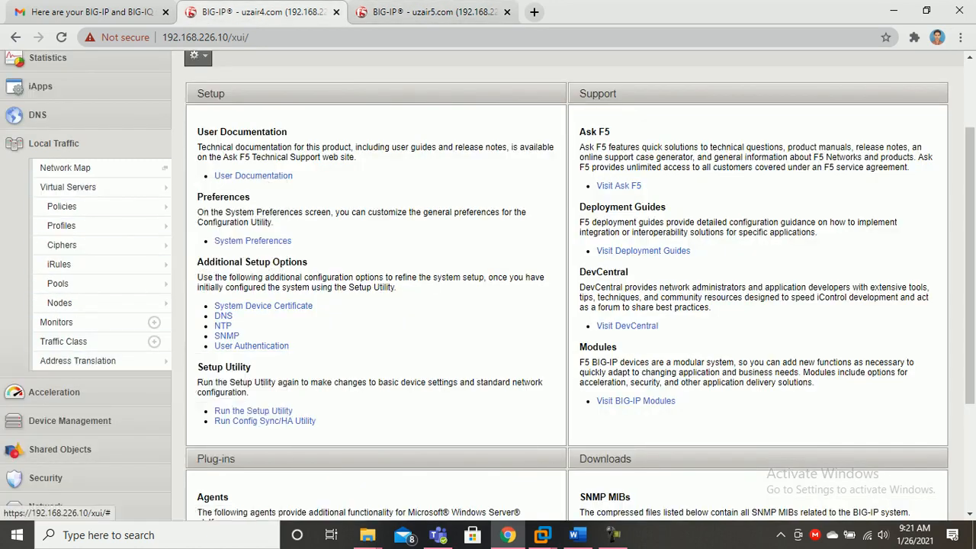
{"action": "left_click", "coordinate": [69, 420]}
{"action": "scroll", "coordinate": [84, 305], "scroll_direction": "down", "scroll_amount": 2}
{"action": "scroll", "coordinate": [84, 290], "scroll_direction": "up", "scroll_amount": 2}
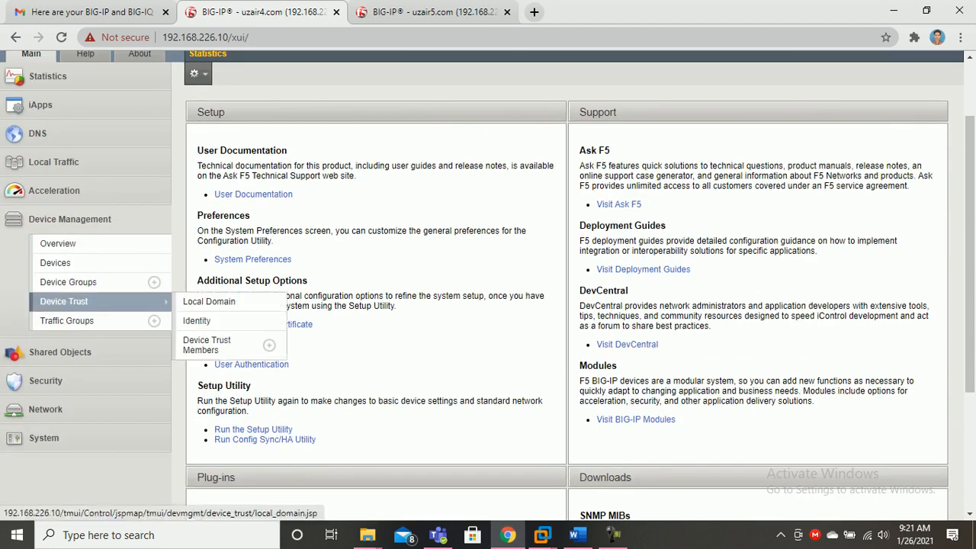
{"action": "left_click", "coordinate": [55, 262]}
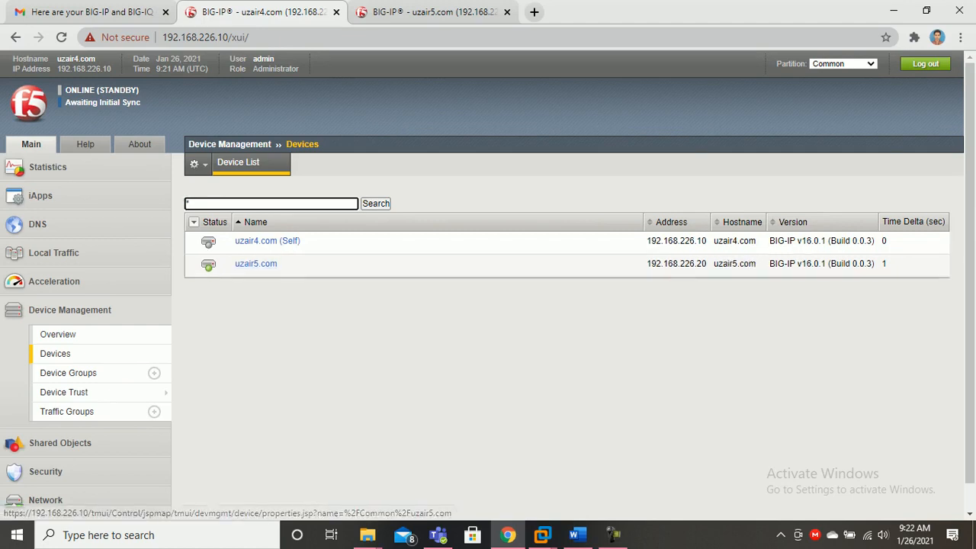
Bring up standalone uzair6.com's (192.168.226.11) Device General configuration page
{"action": "key", "text": "ctrl+Tab"}
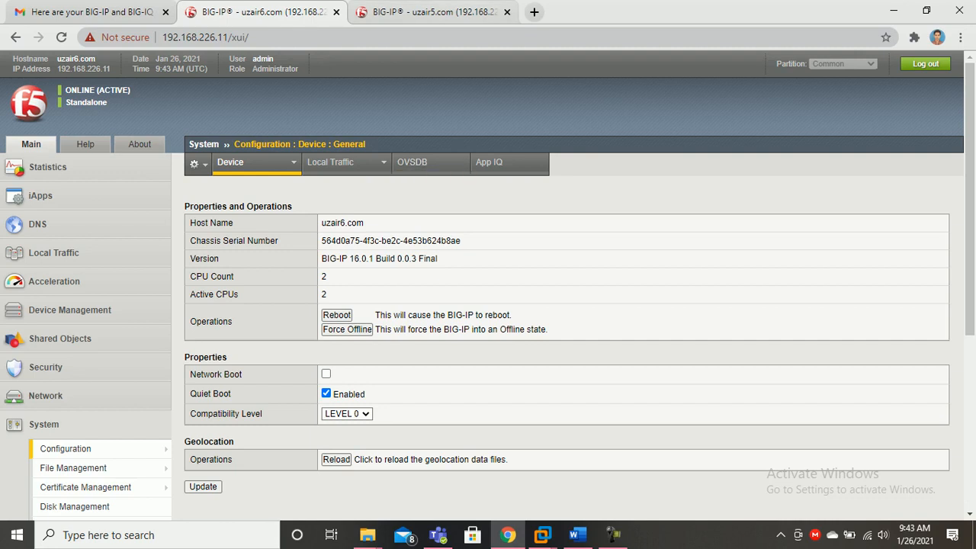
Compare uzair5.com's General page, then open uzair6.com's Devices list showing only itself
{"action": "key", "text": "ctrl+Tab"}
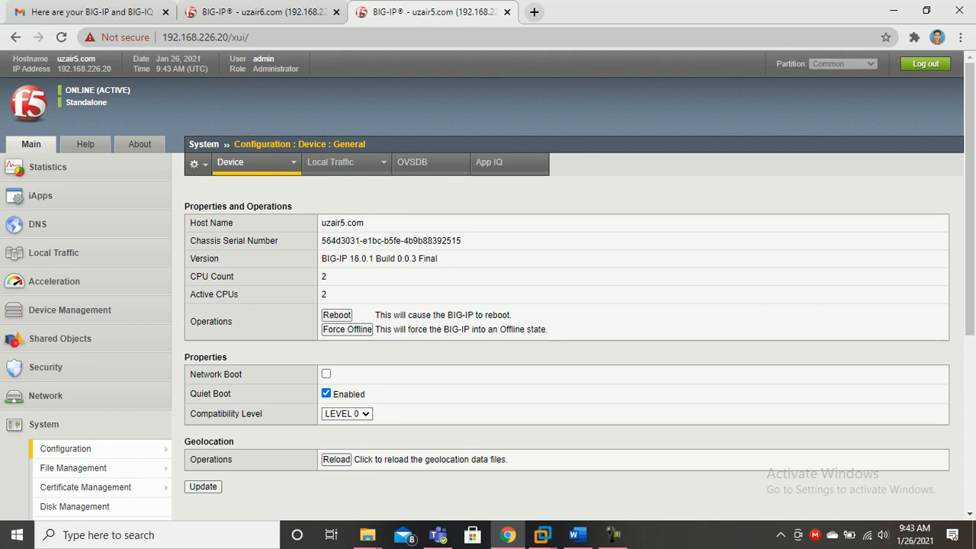
{"action": "scroll", "coordinate": [487, 280], "scroll_direction": "down", "scroll_amount": 3}
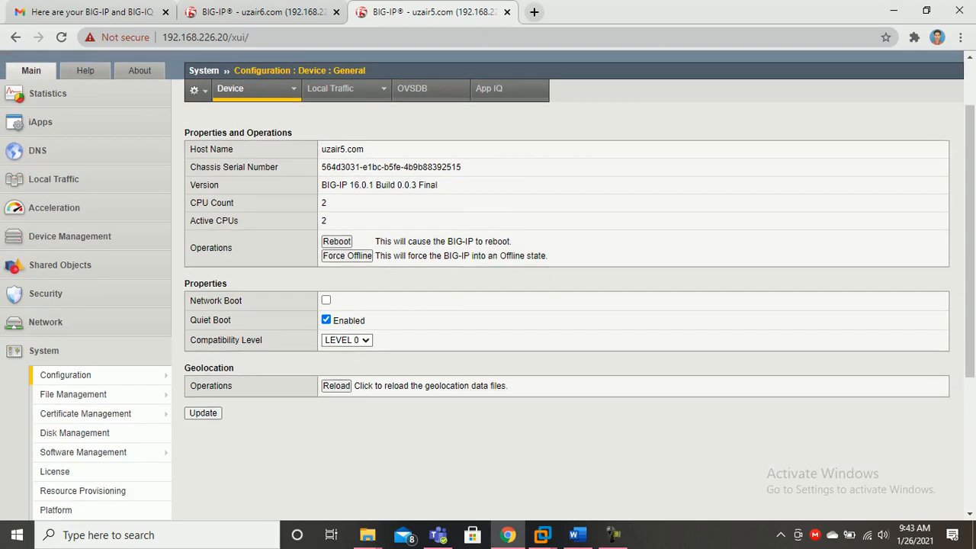
{"action": "scroll", "coordinate": [488, 285], "scroll_direction": "up", "scroll_amount": 3}
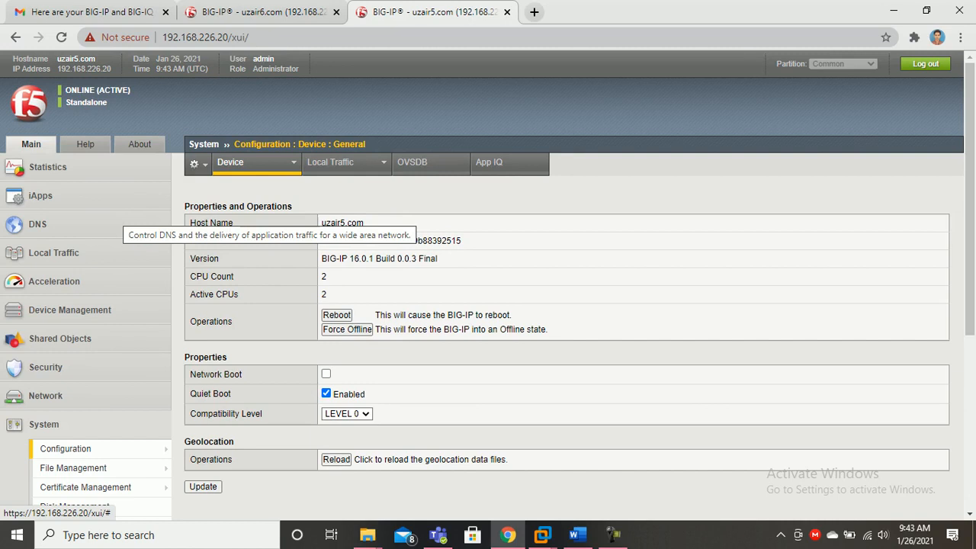
{"action": "key", "text": "ctrl+shift+Tab"}
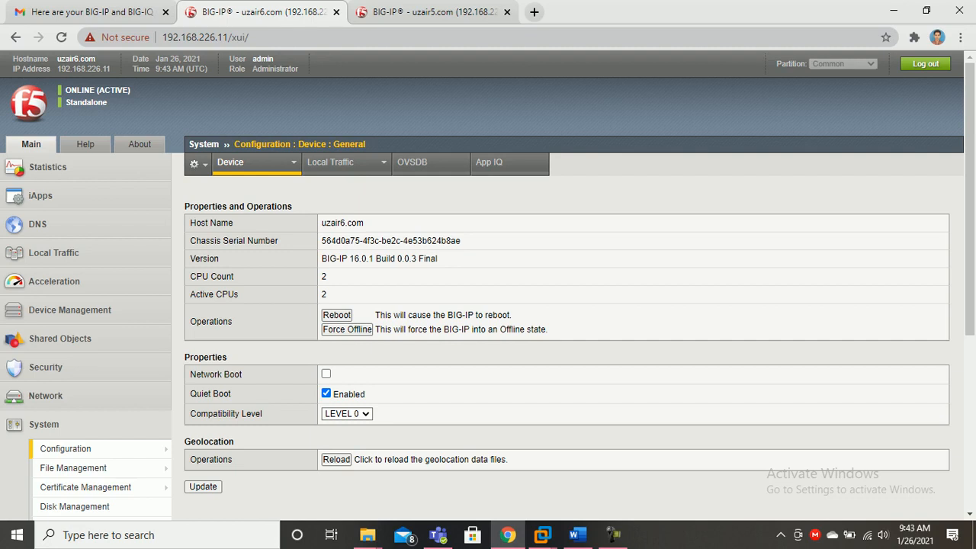
{"action": "left_click", "coordinate": [83, 309]}
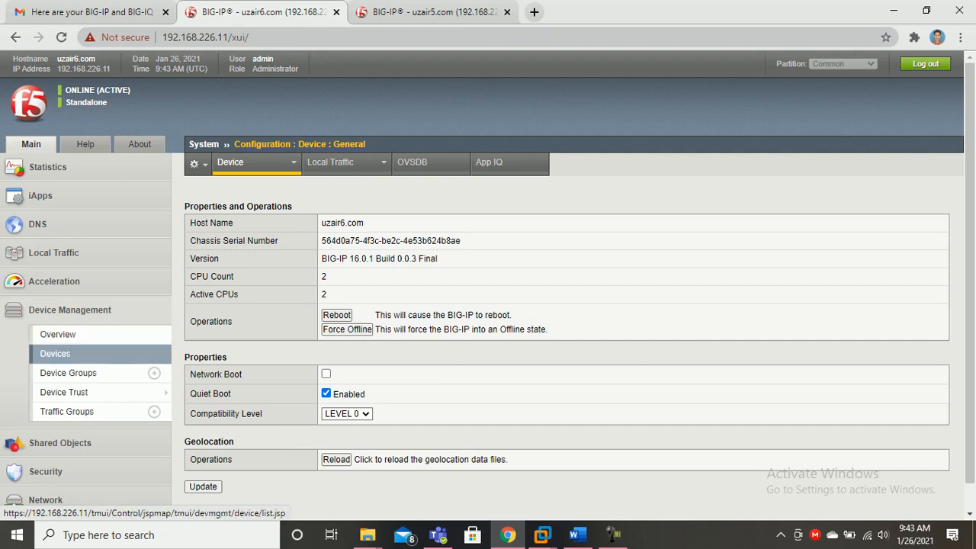
{"action": "left_click", "coordinate": [54, 353]}
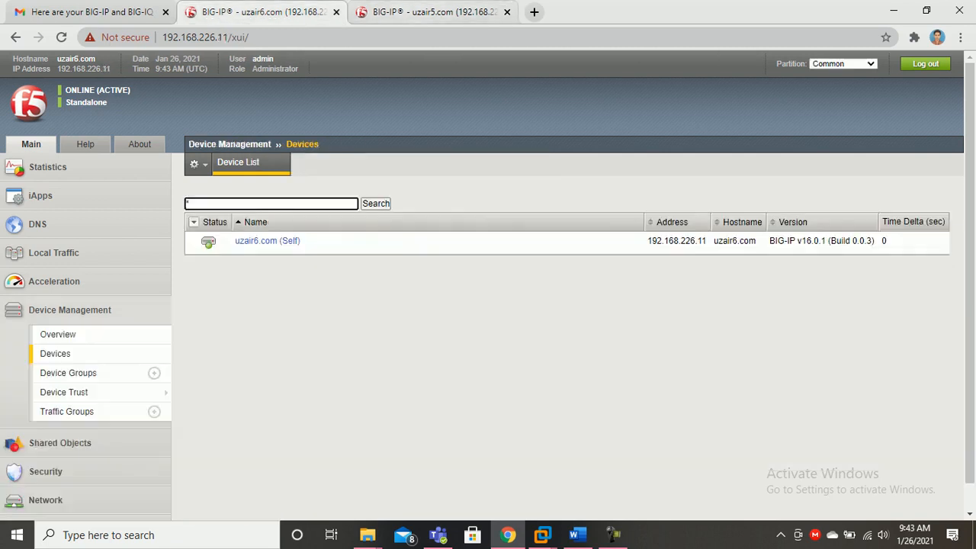
Check Devices and Device Trust Members on uzair5.com and uzair6.com, finding no peers listed
{"action": "left_click", "coordinate": [430, 11]}
{"action": "left_click", "coordinate": [69, 309]}
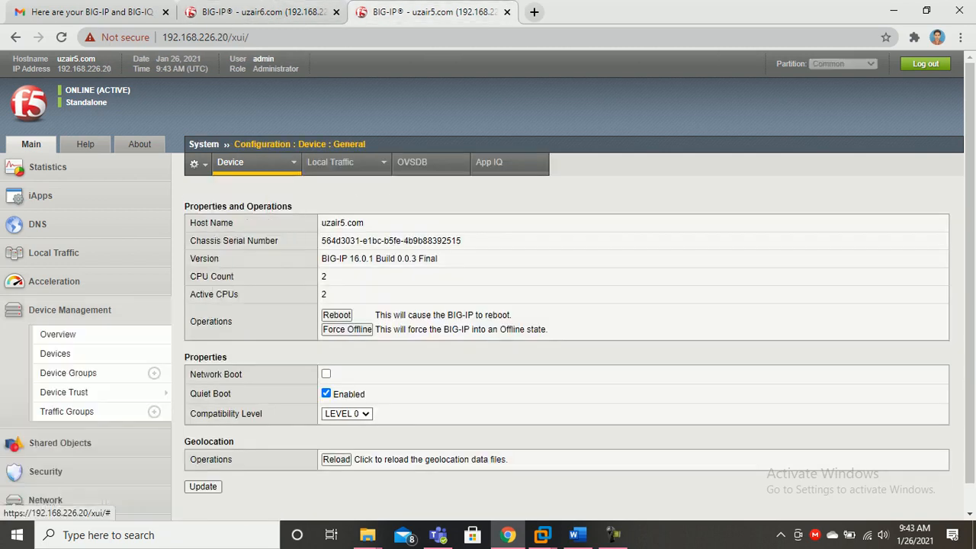
{"action": "left_click", "coordinate": [55, 353]}
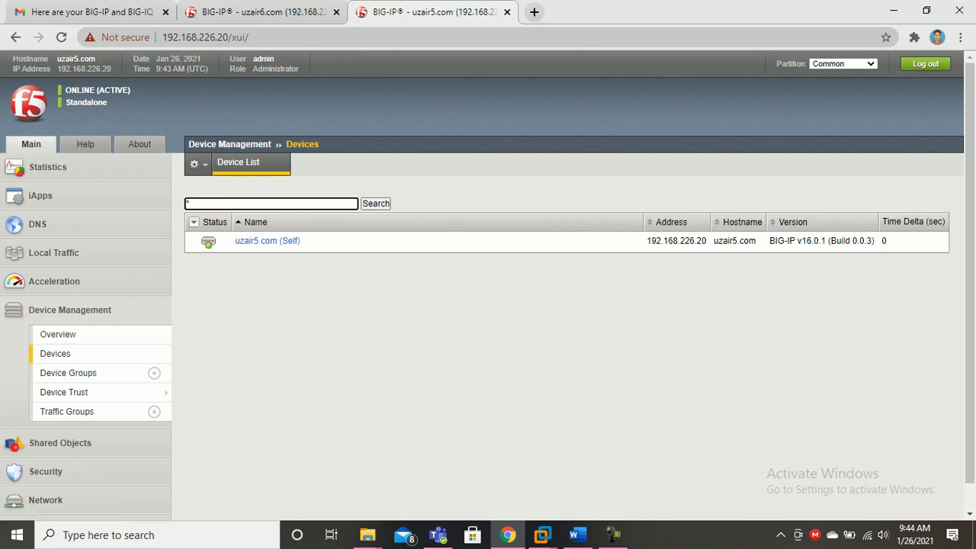
{"action": "left_click", "coordinate": [260, 11]}
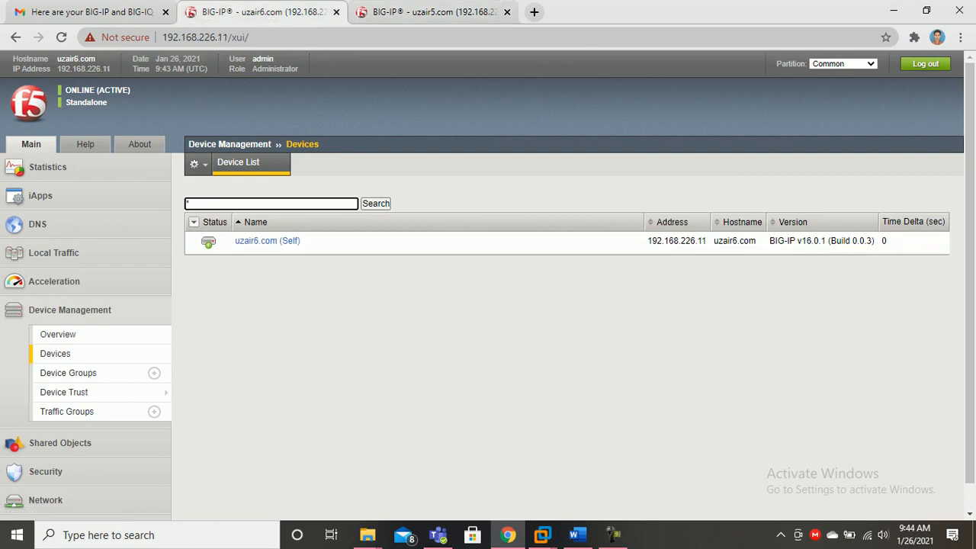
{"action": "left_click", "coordinate": [68, 373]}
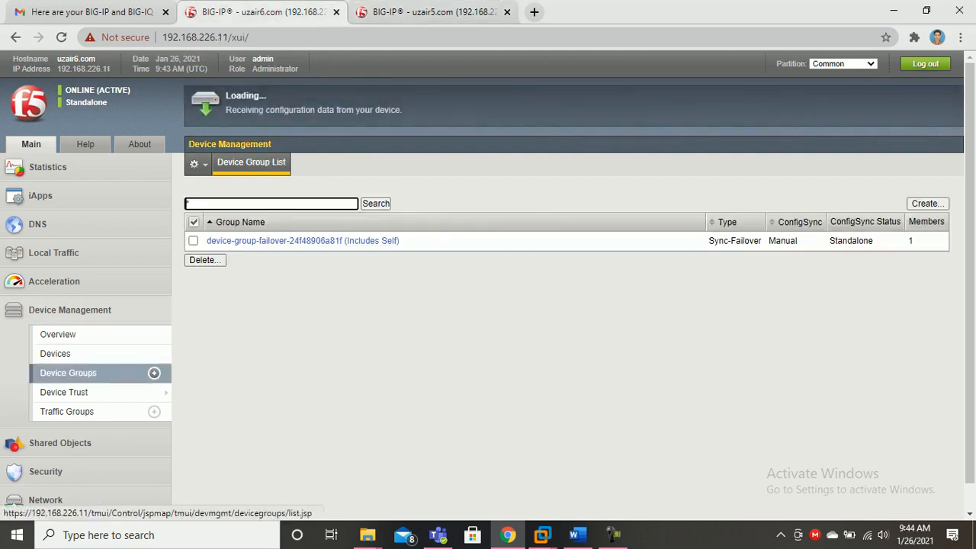
{"action": "mouse_move", "coordinate": [64, 392]}
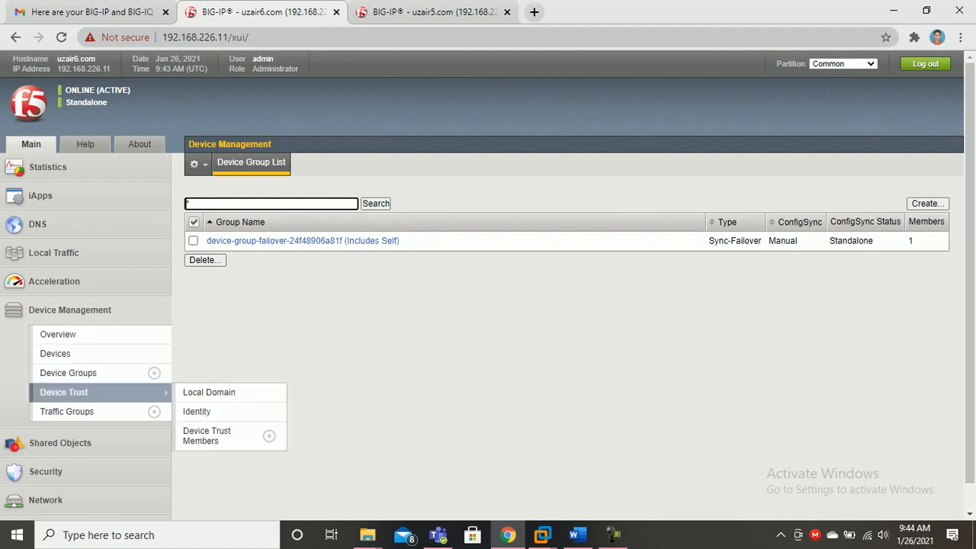
{"action": "left_click", "coordinate": [206, 435]}
{"action": "left_click", "coordinate": [427, 11]}
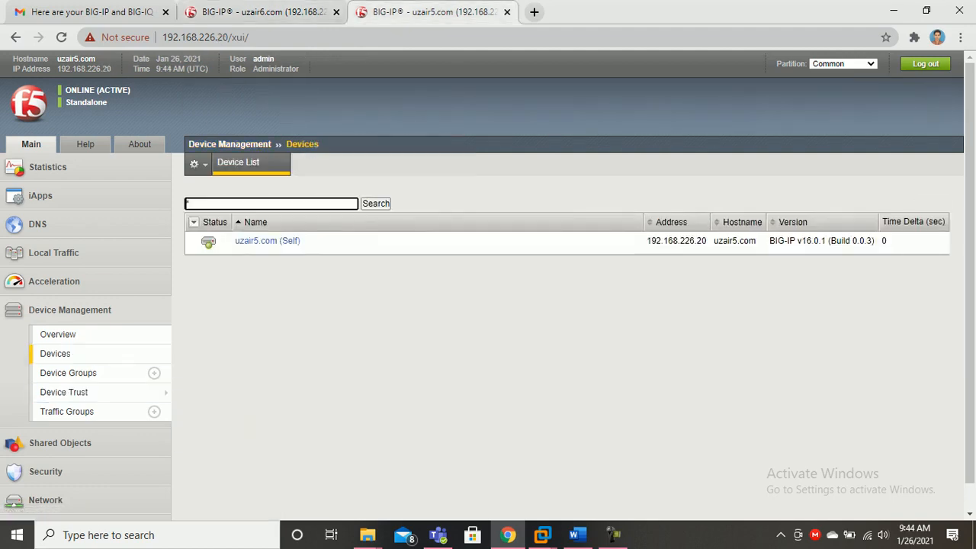
{"action": "mouse_move", "coordinate": [64, 392]}
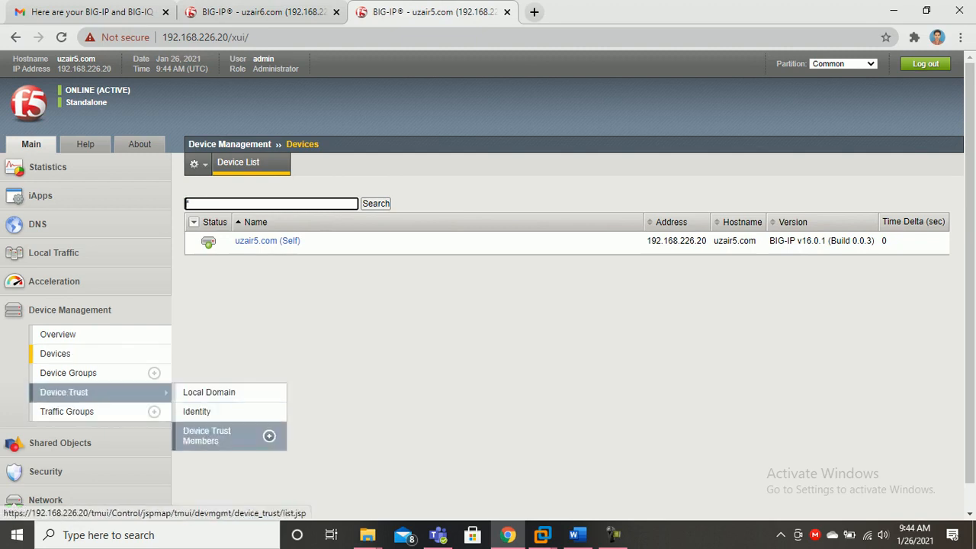
{"action": "left_click", "coordinate": [214, 435]}
{"action": "left_click", "coordinate": [263, 12]}
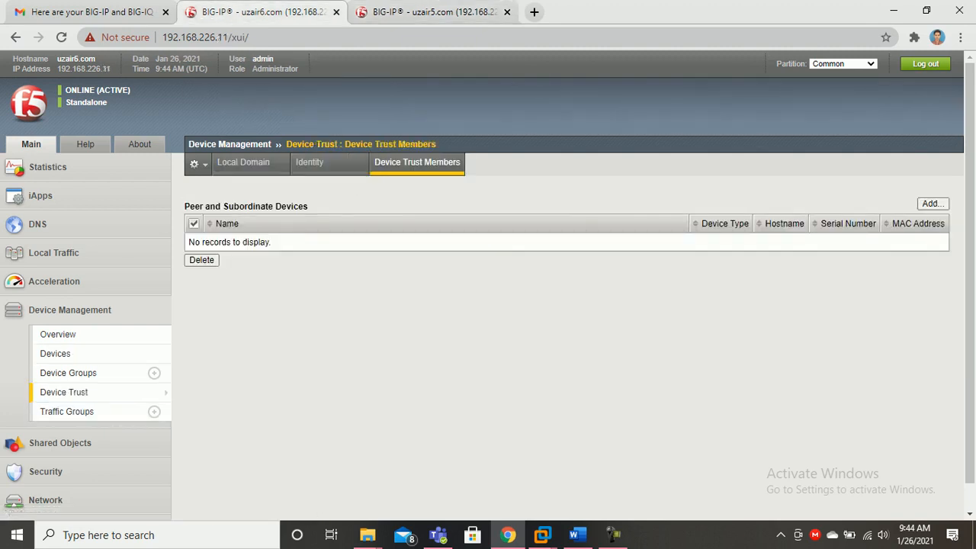
Add a trust peer at suggested address 192.168.226.20 with admin credentials and submit it
{"action": "left_click", "coordinate": [932, 204]}
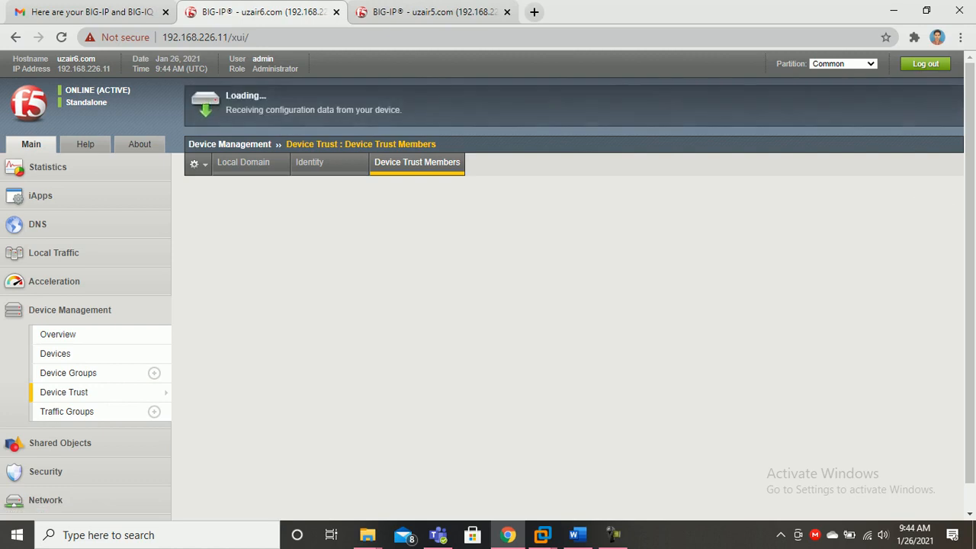
{"action": "left_click", "coordinate": [365, 225]}
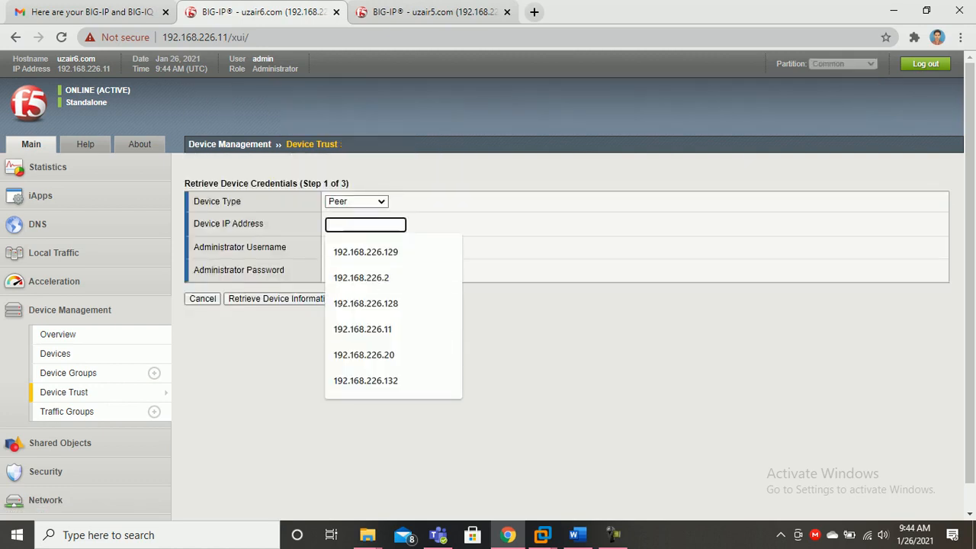
{"action": "left_click", "coordinate": [457, 427]}
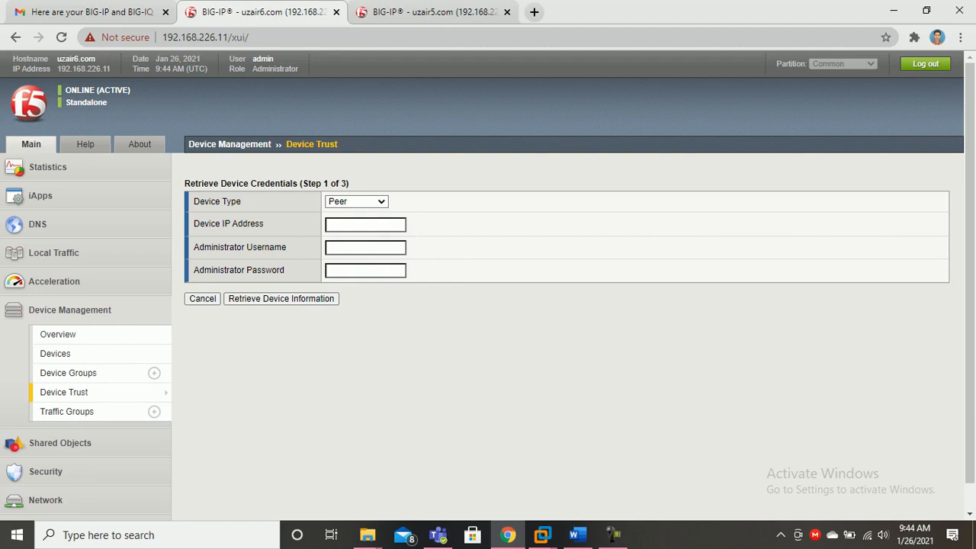
{"action": "left_click", "coordinate": [377, 225]}
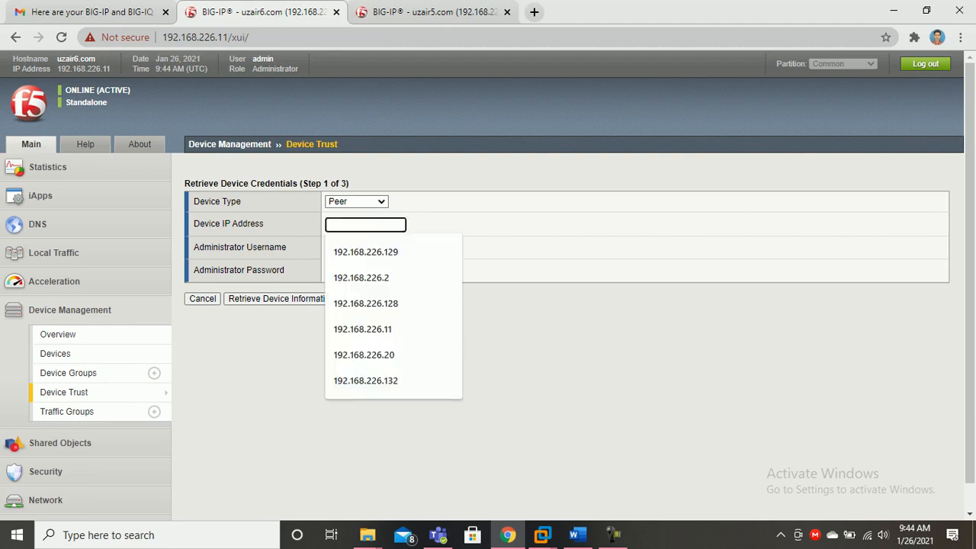
{"action": "key", "text": "ctrl+Tab"}
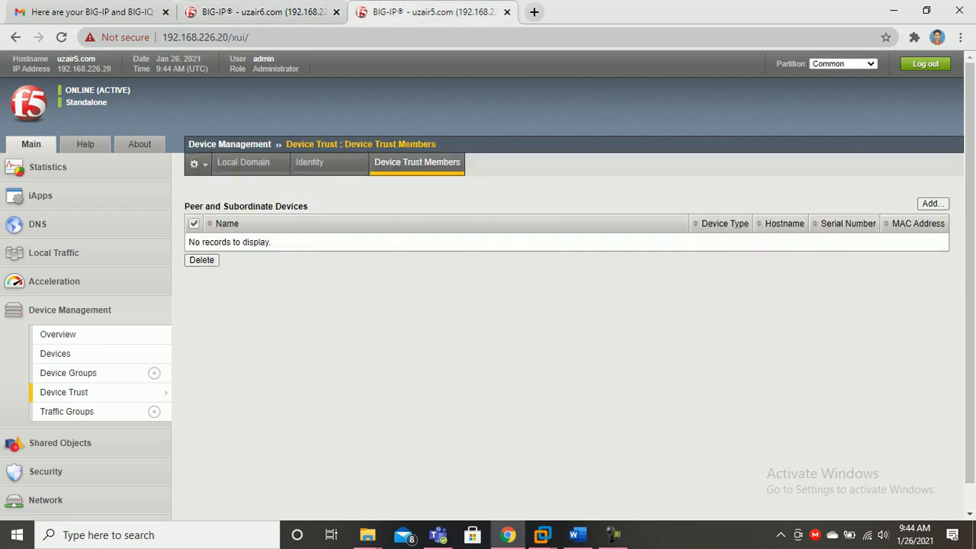
{"action": "key", "text": "ctrl+shift+Tab"}
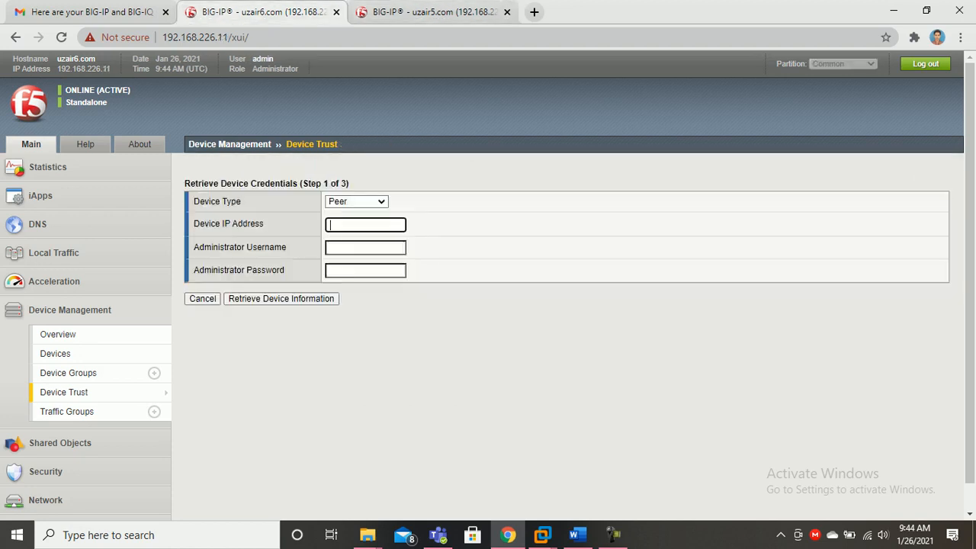
{"action": "key", "text": "Down"}
{"action": "key", "text": "Down"}
{"action": "key", "text": "Down"}
{"action": "key", "text": "Down"}
{"action": "key", "text": "Down"}
{"action": "key", "text": "Down"}
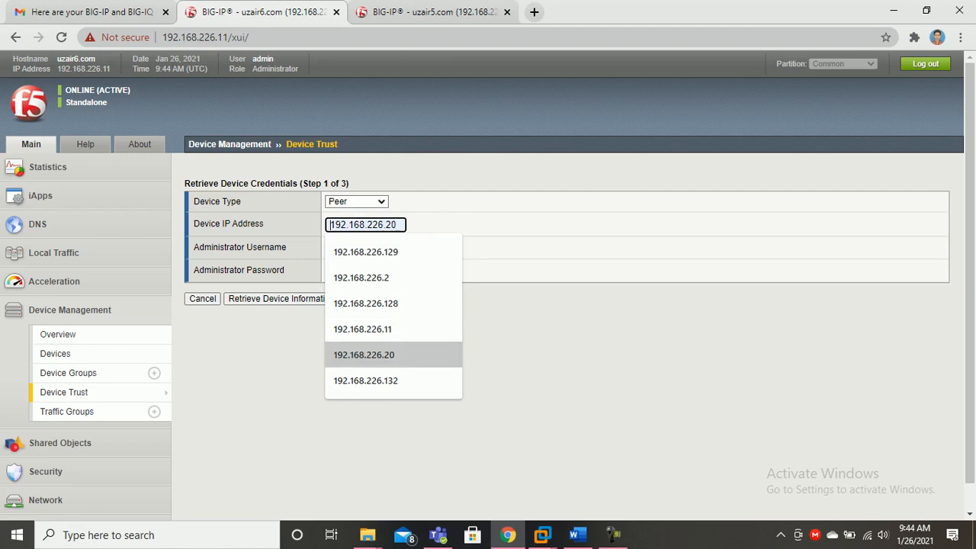
{"action": "key", "text": "Return"}
{"action": "key", "text": "Tab"}
{"action": "key", "text": "Down"}
{"action": "key", "text": "Down"}
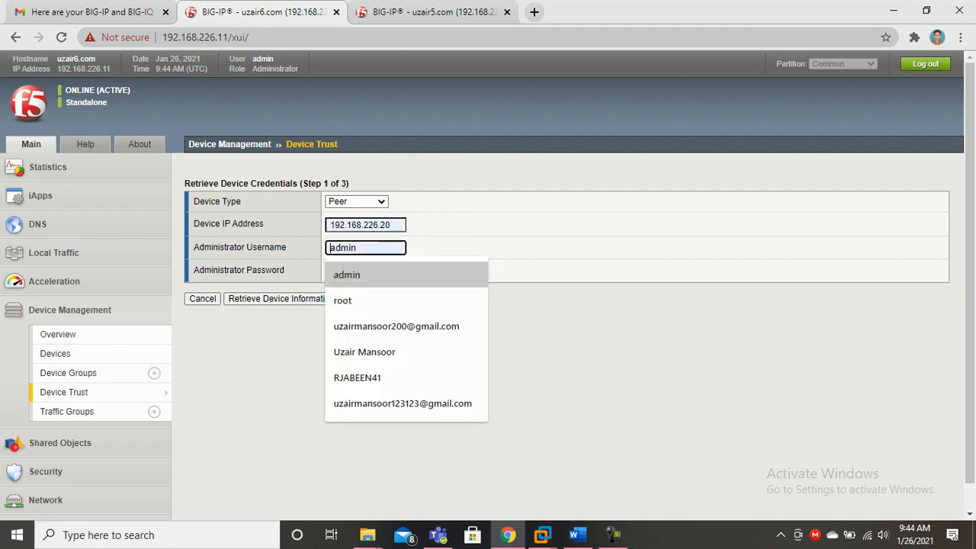
{"action": "key", "text": "Return"}
{"action": "key", "text": "Tab"}
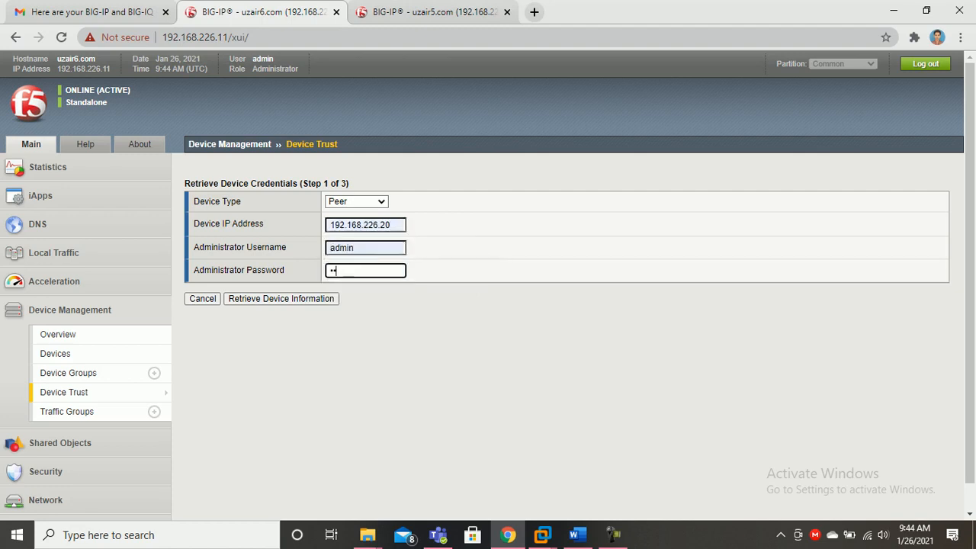
{"action": "key", "text": "Return"}
On uzair5.com, enter peer 192.168.226.11 with username admin and the administrator password
{"action": "key", "text": "ctrl+Tab"}
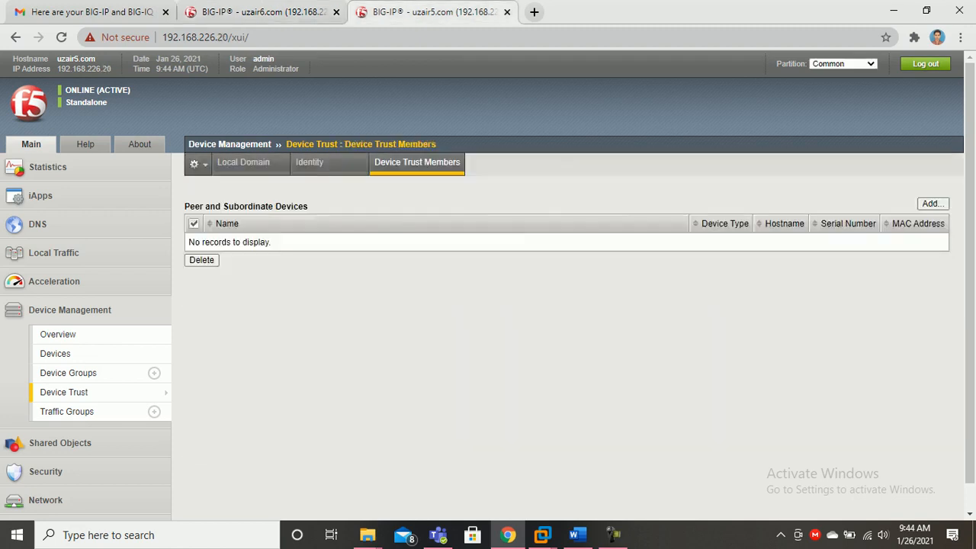
{"action": "left_click", "coordinate": [933, 204]}
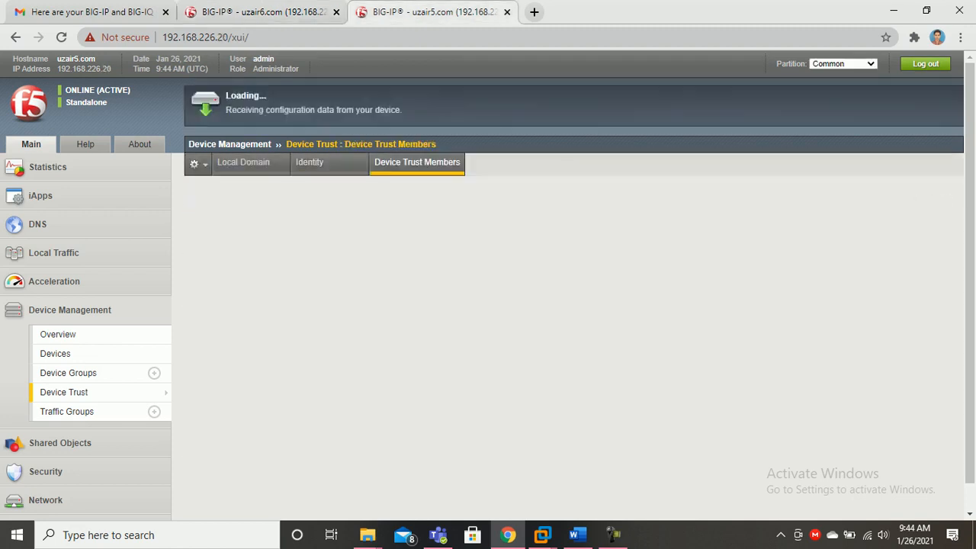
{"action": "left_click", "coordinate": [365, 225]}
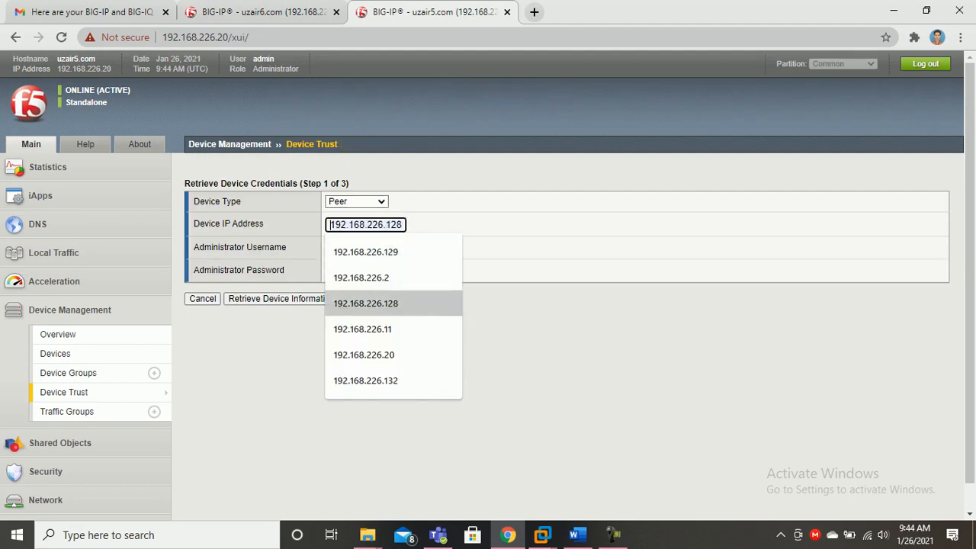
{"action": "key", "text": "Up"}
{"action": "key", "text": "Up"}
{"action": "key", "text": "Up"}
{"action": "key", "text": "Down"}
{"action": "key", "text": "Down"}
{"action": "key", "text": "Down"}
{"action": "key", "text": "Down"}
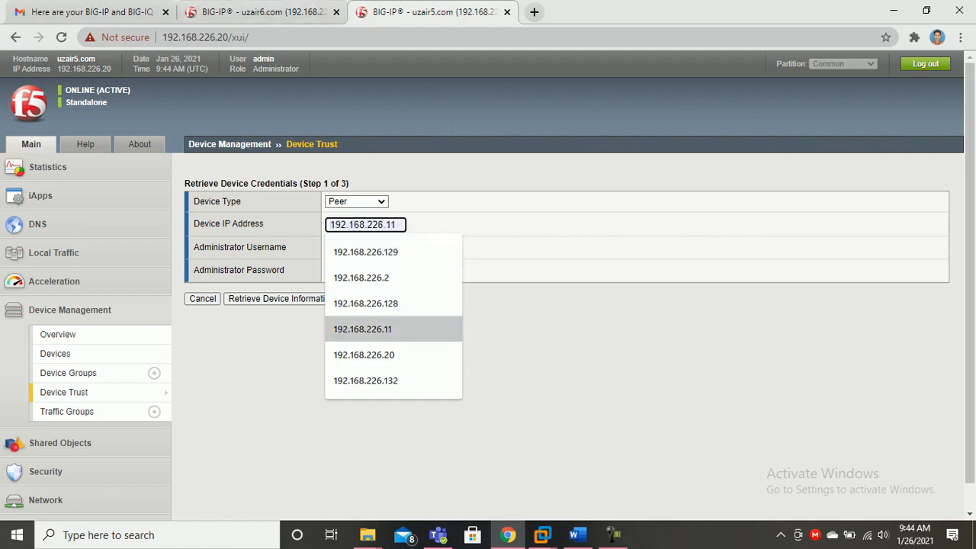
{"action": "key", "text": "Return"}
{"action": "key", "text": "Tab"}
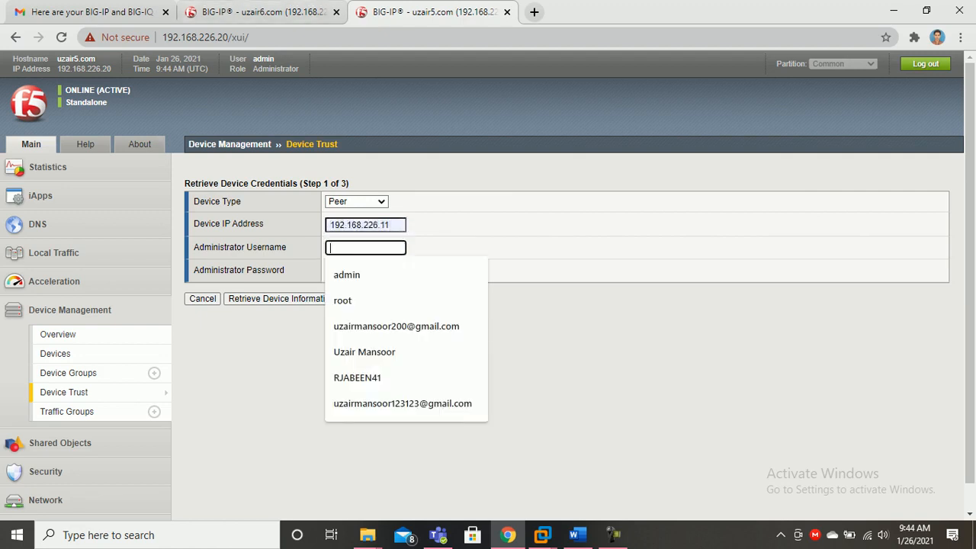
{"action": "key", "text": "Down"}
{"action": "key", "text": "Return"}
{"action": "key", "text": "Tab"}
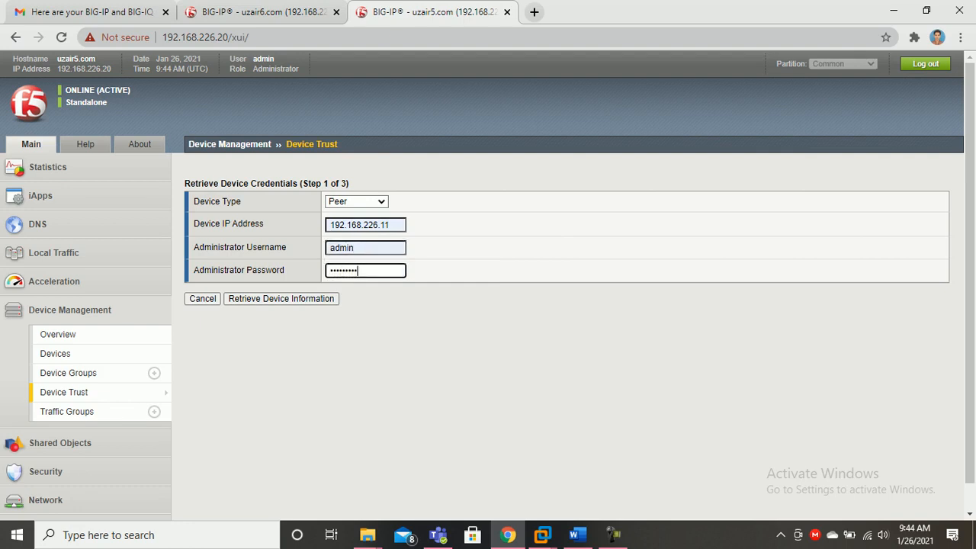
Accept certificates and add uzair5.com on uzair6.com and uzair6.com on uzair5.com, confirming the update
{"action": "left_click", "coordinate": [263, 13]}
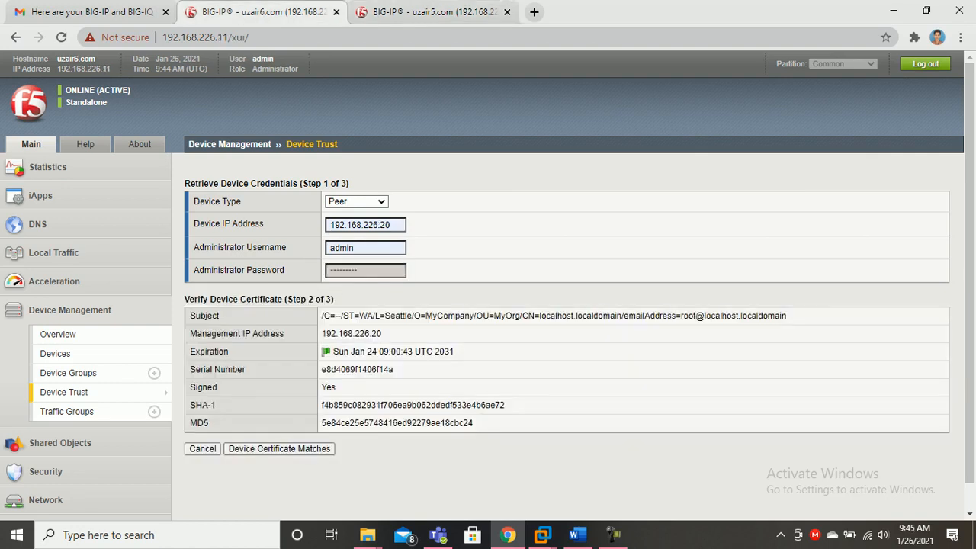
{"action": "left_click", "coordinate": [279, 448]}
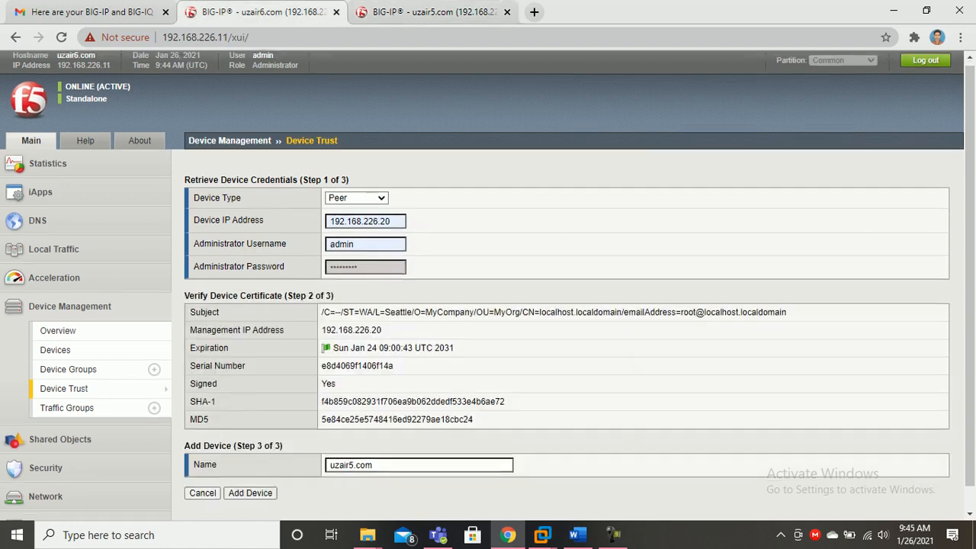
{"action": "left_click", "coordinate": [250, 468]}
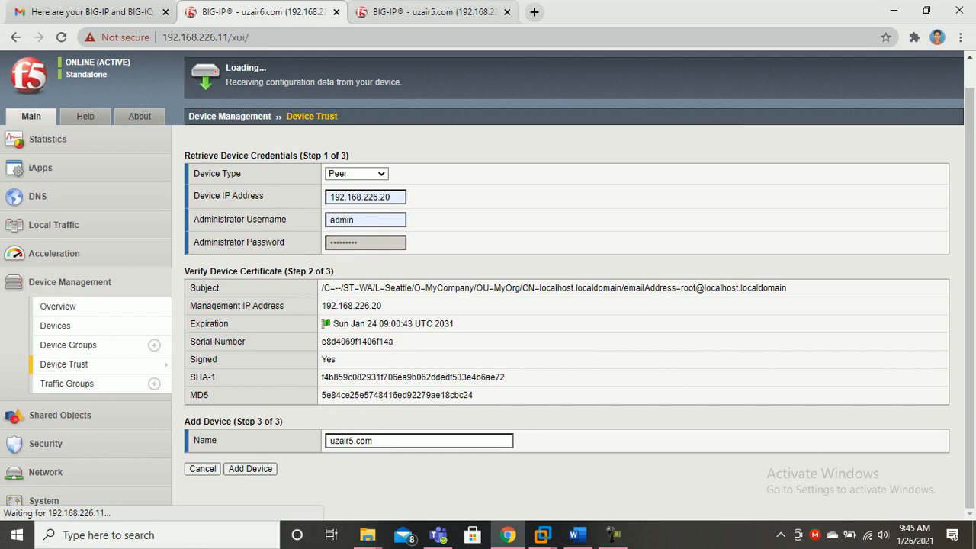
{"action": "key", "text": "ctrl+Tab"}
{"action": "key", "text": "Return"}
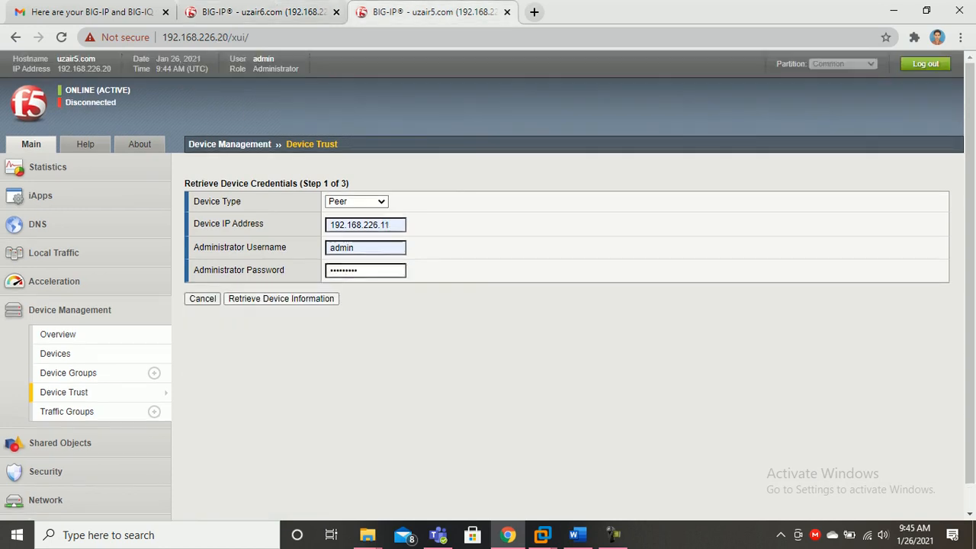
{"action": "left_click", "coordinate": [279, 448]}
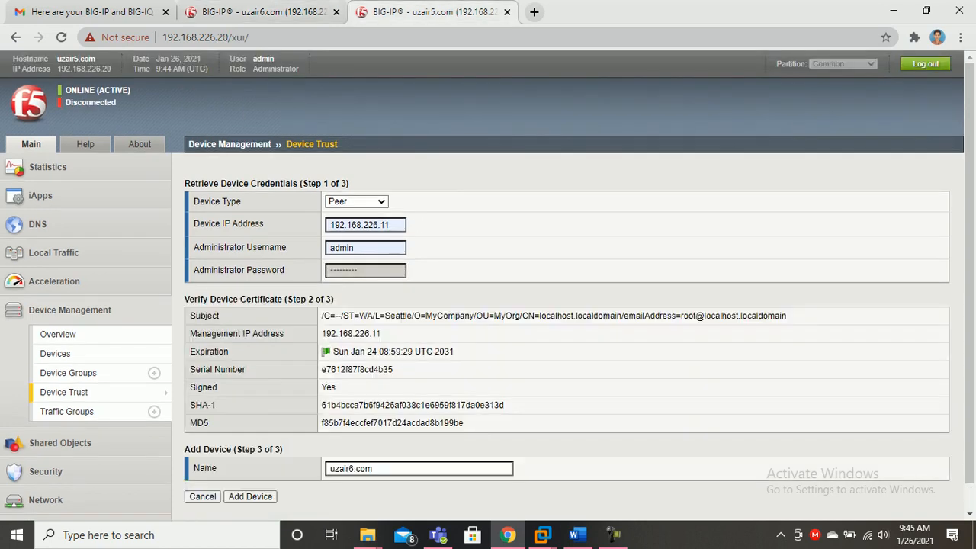
{"action": "left_click", "coordinate": [250, 497]}
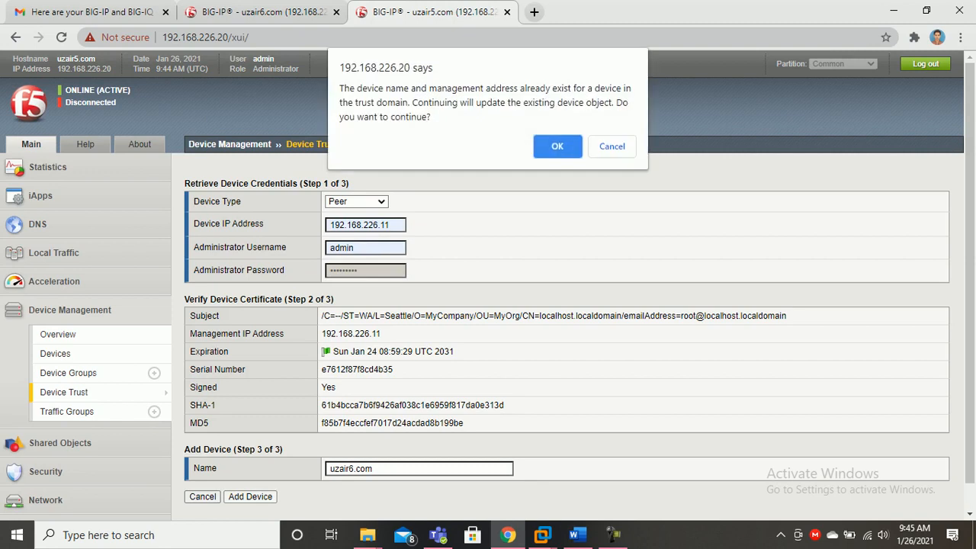
{"action": "left_click", "coordinate": [557, 146]}
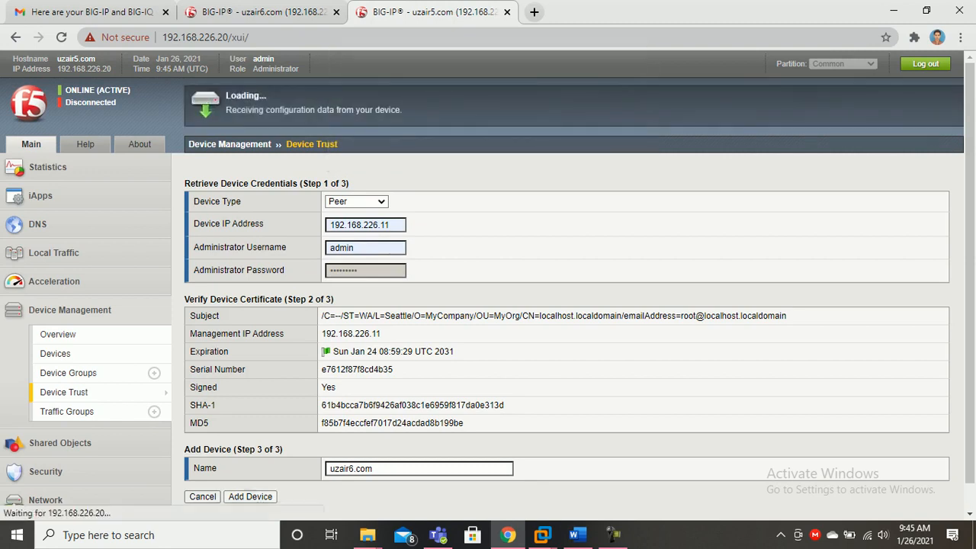
Check uzair6.com's trust list, then re-add uzair6.com on uzair5.com and accept the update
{"action": "left_click", "coordinate": [263, 12]}
{"action": "scroll", "coordinate": [566, 304], "scroll_direction": "up", "scroll_amount": 1}
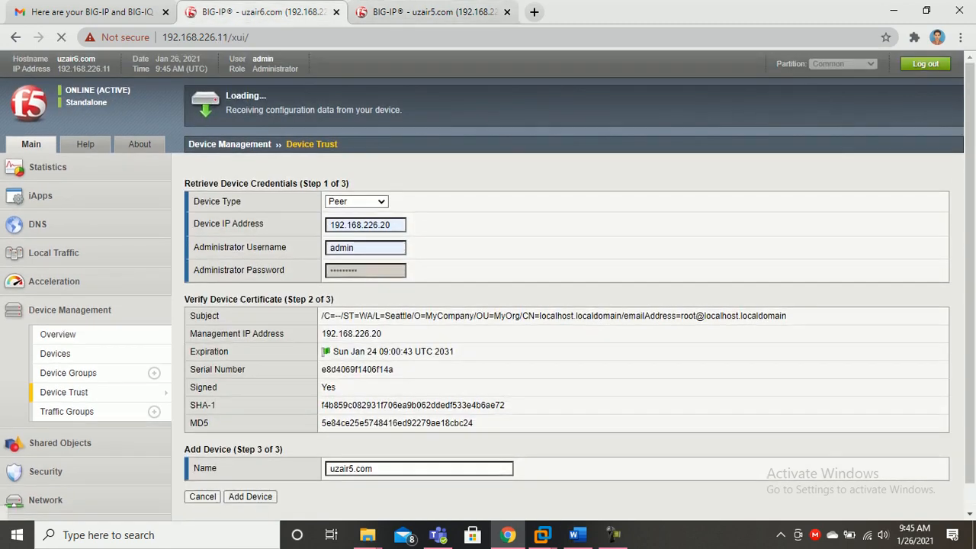
{"action": "left_click", "coordinate": [434, 12]}
{"action": "scroll", "coordinate": [487, 285], "scroll_direction": "down", "scroll_amount": 1}
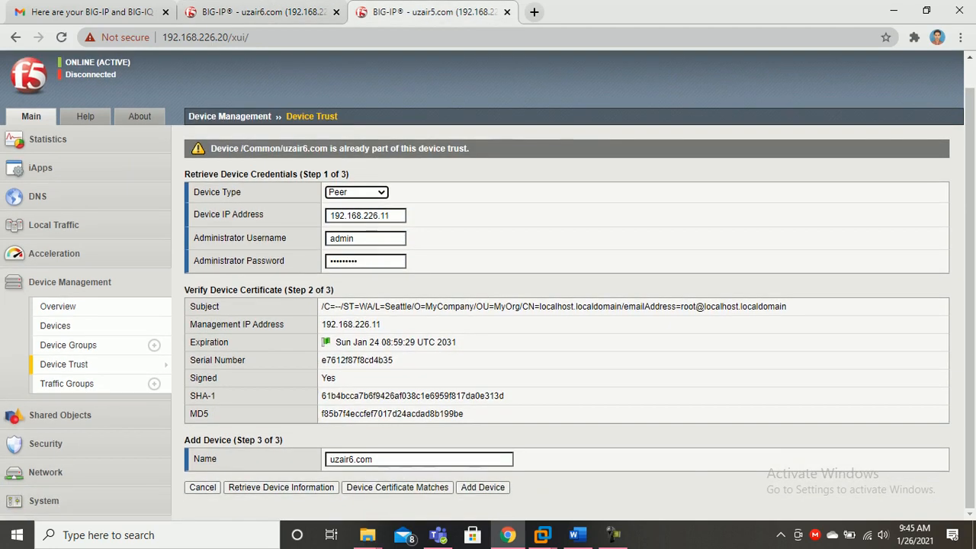
{"action": "left_click", "coordinate": [229, 38]}
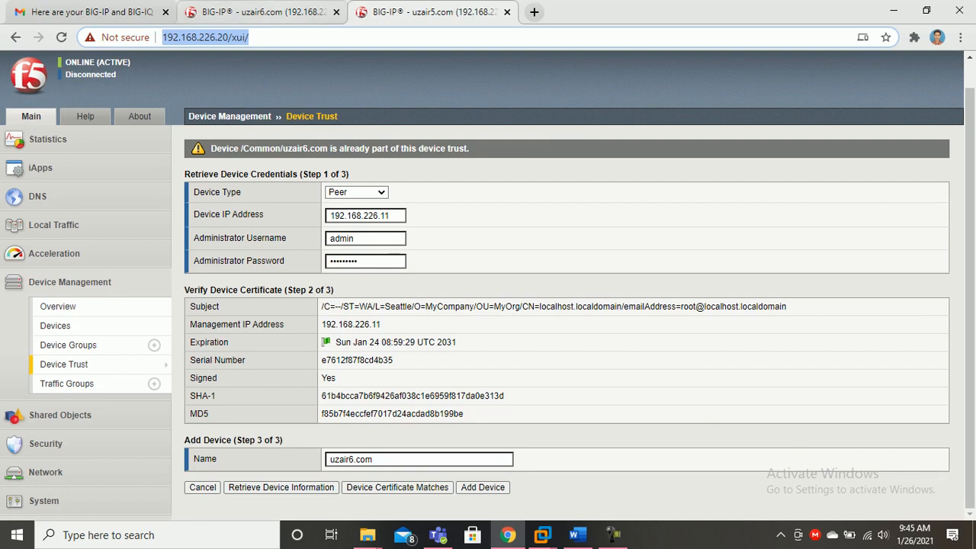
{"action": "left_click", "coordinate": [264, 12]}
{"action": "left_click", "coordinate": [488, 328]}
{"action": "left_click_drag", "start_coordinate": [488, 327], "coordinate": [457, 187]}
{"action": "left_click", "coordinate": [435, 13]}
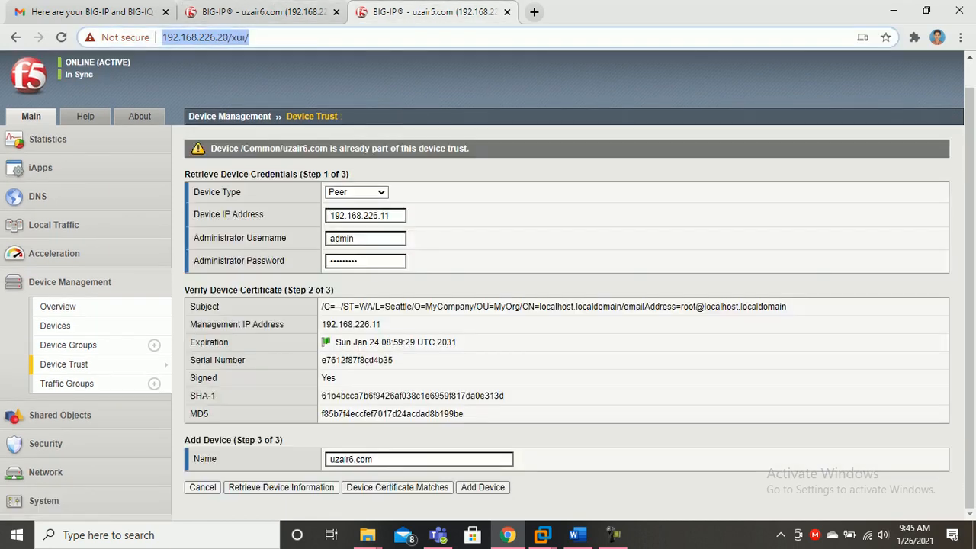
{"action": "left_click", "coordinate": [483, 487]}
{"action": "left_click", "coordinate": [557, 147]}
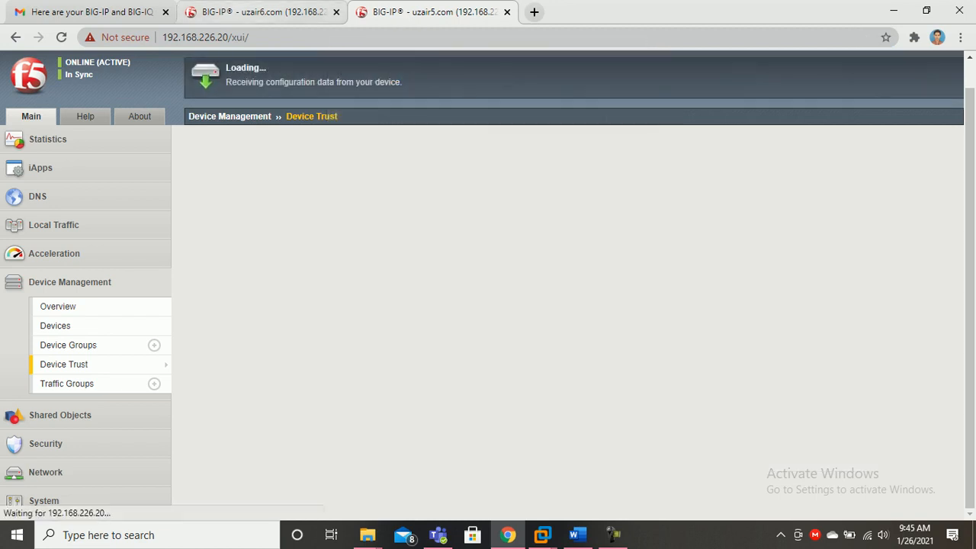
{"action": "left_click", "coordinate": [267, 12]}
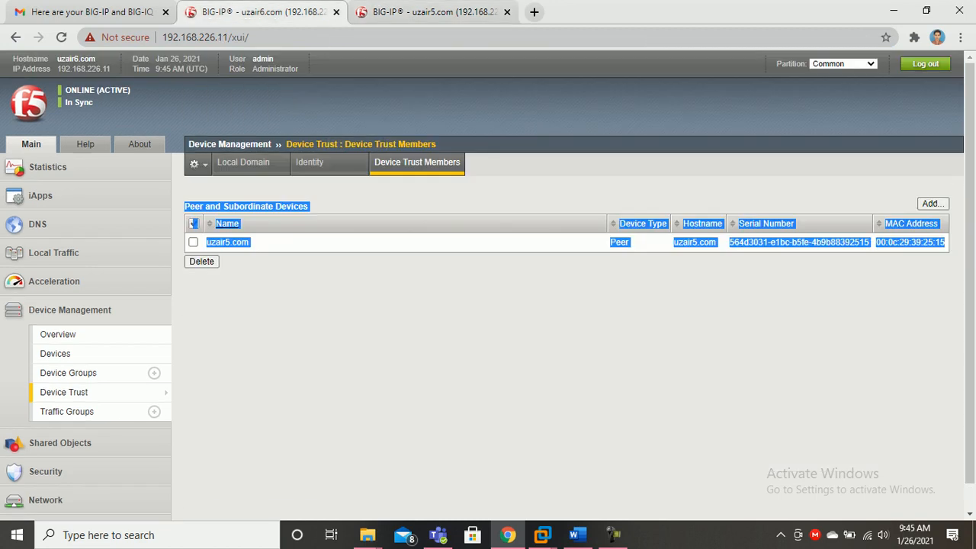
On uzair6.com, move uzair5.com into device-group-failover-24f48906a81f's Includes list and update
{"action": "left_click", "coordinate": [236, 305]}
{"action": "left_click", "coordinate": [70, 373]}
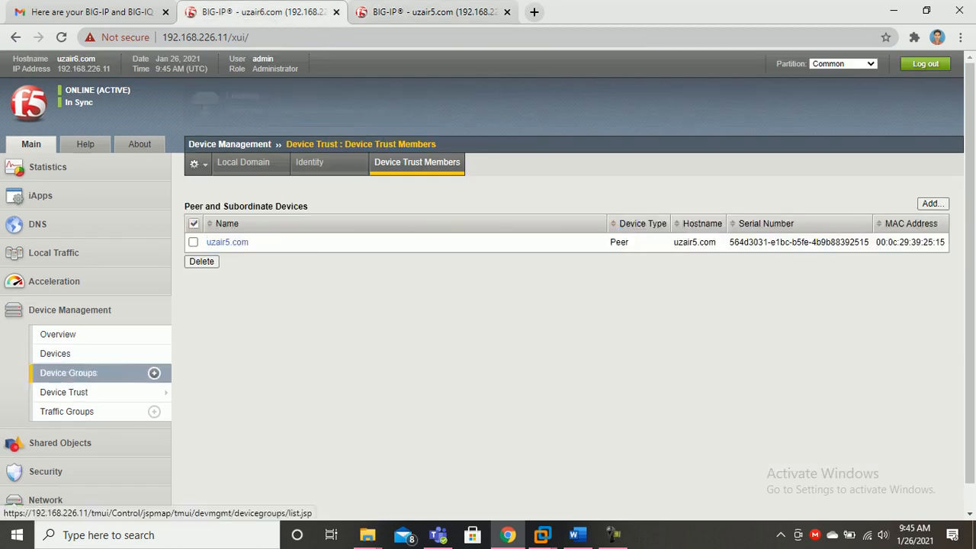
{"action": "left_click", "coordinate": [305, 242]}
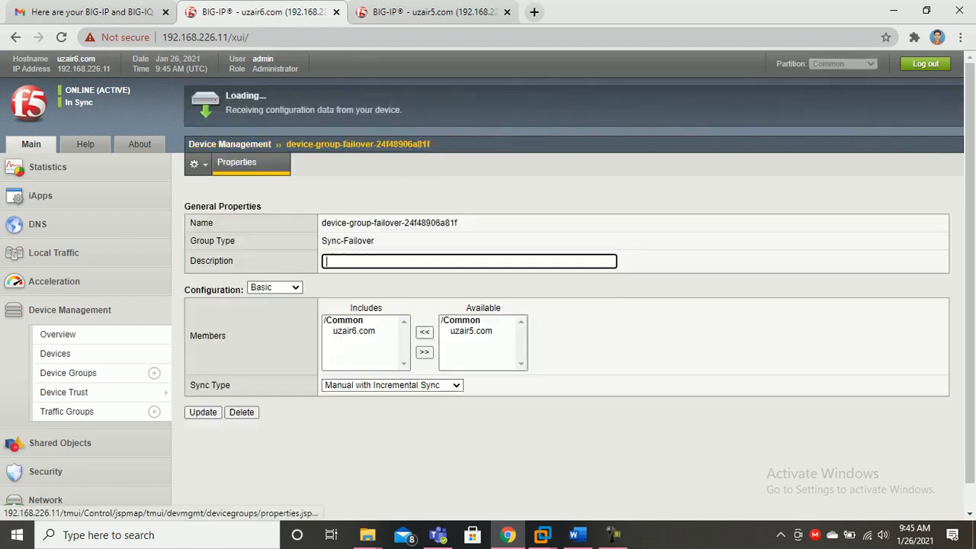
{"action": "left_click", "coordinate": [471, 331]}
{"action": "left_click", "coordinate": [424, 331]}
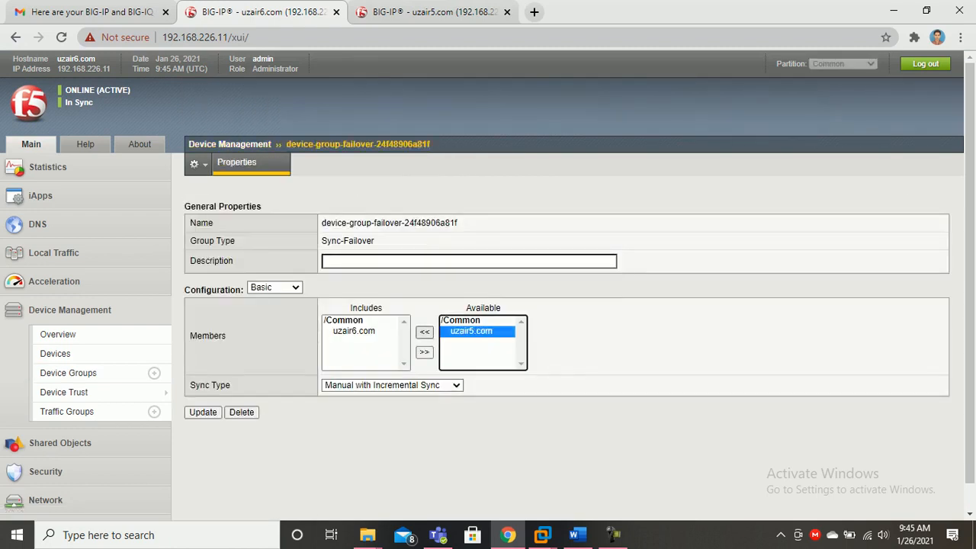
{"action": "left_click", "coordinate": [203, 413]}
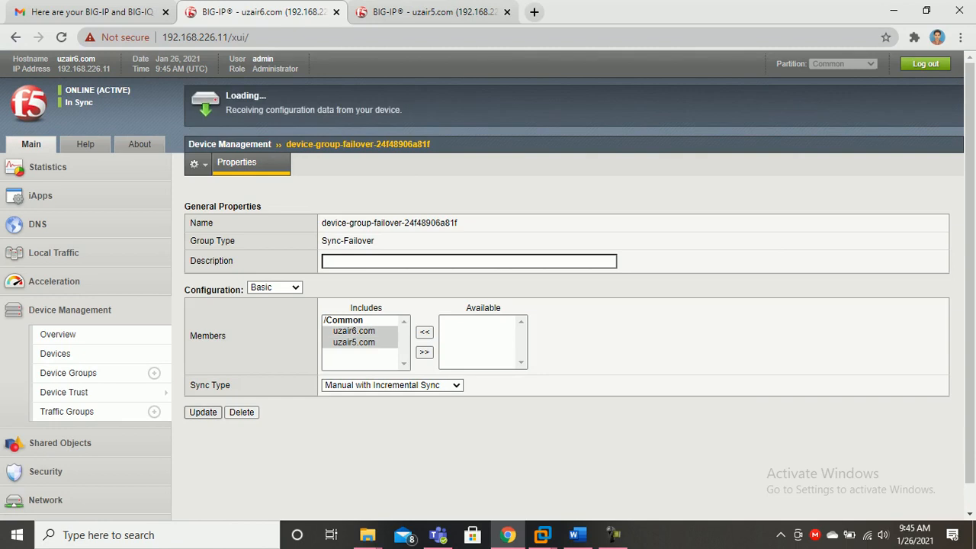
Open the same failover device group's properties on uzair5.com and update them
{"action": "key", "text": "ctrl+Tab"}
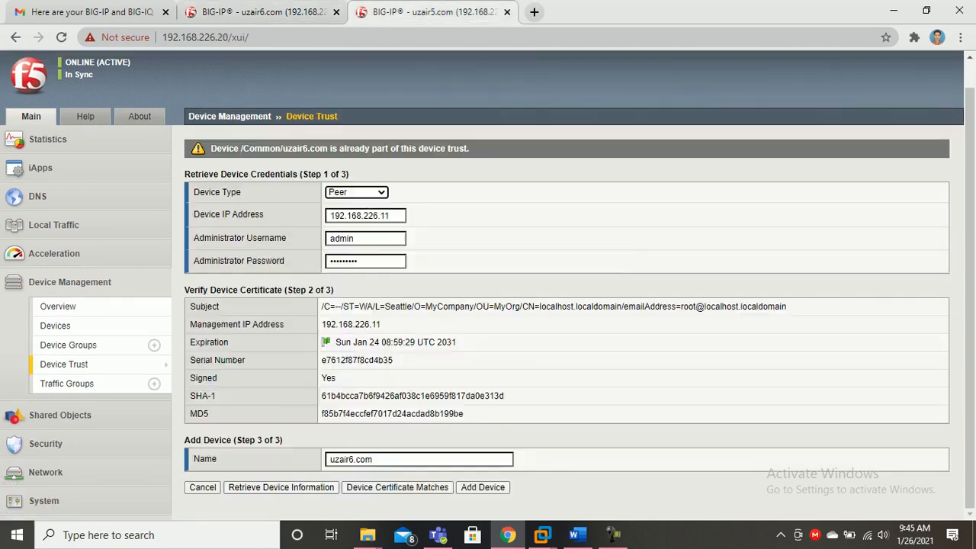
{"action": "scroll", "coordinate": [99, 328], "scroll_direction": "up", "scroll_amount": 1}
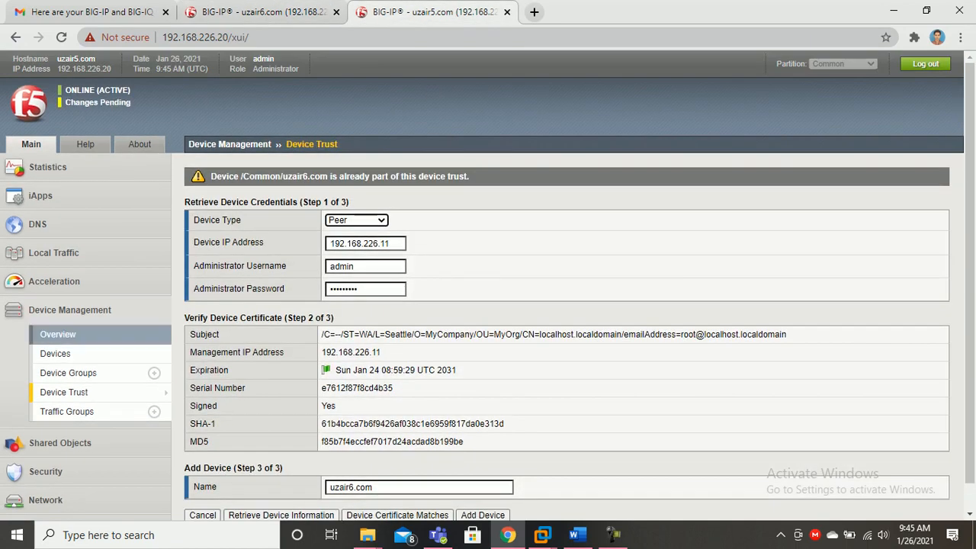
{"action": "left_click", "coordinate": [68, 372]}
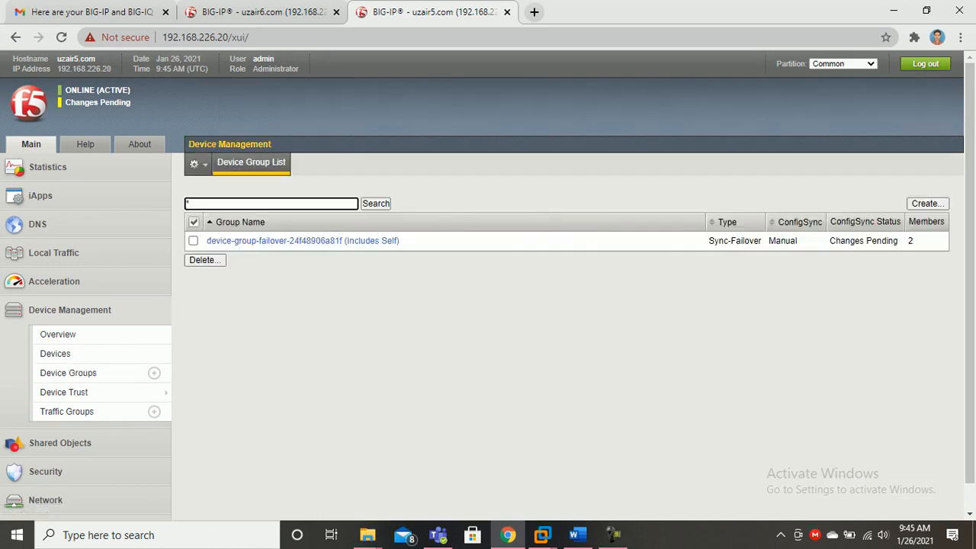
{"action": "left_click", "coordinate": [303, 241]}
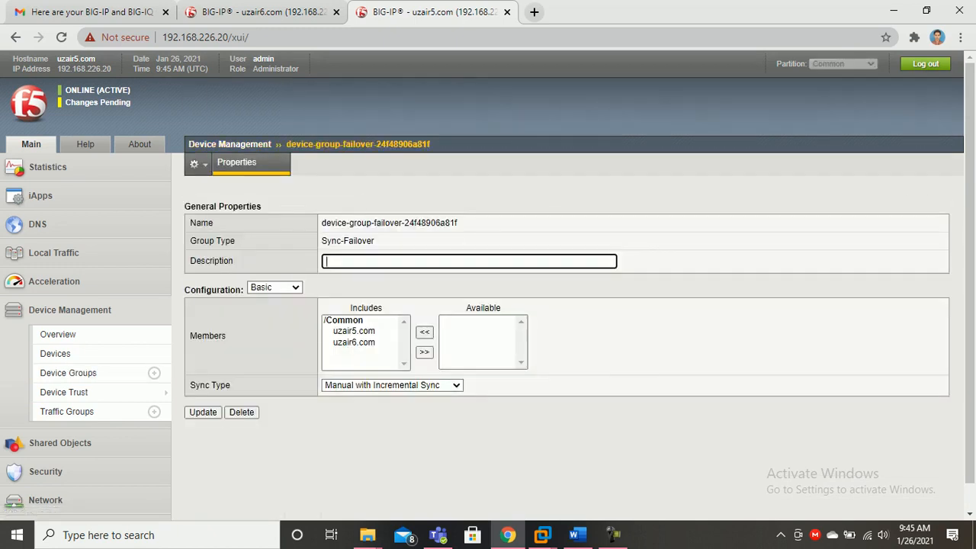
{"action": "left_click", "coordinate": [203, 412]}
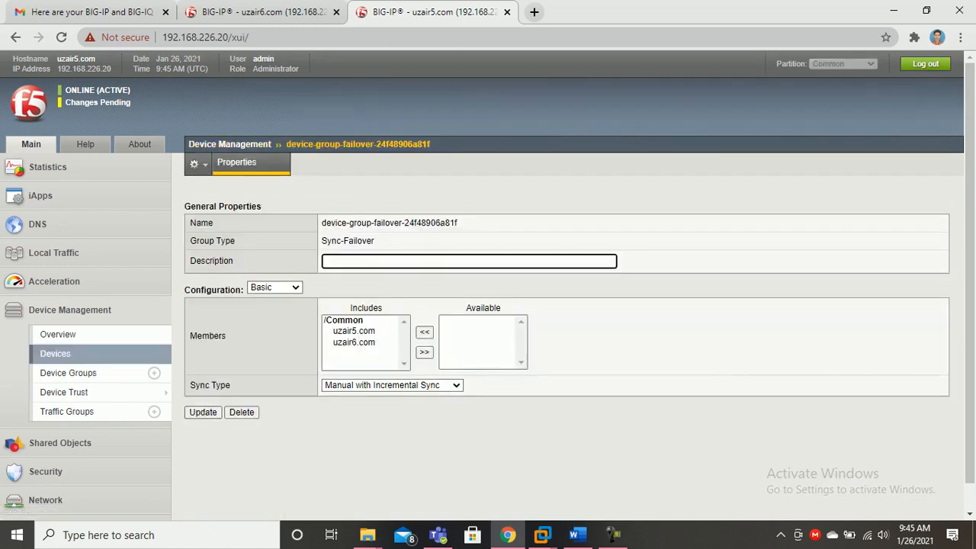
Review uzair6.com's devices and failover group, then open the Device Management Overview
{"action": "left_click", "coordinate": [263, 13]}
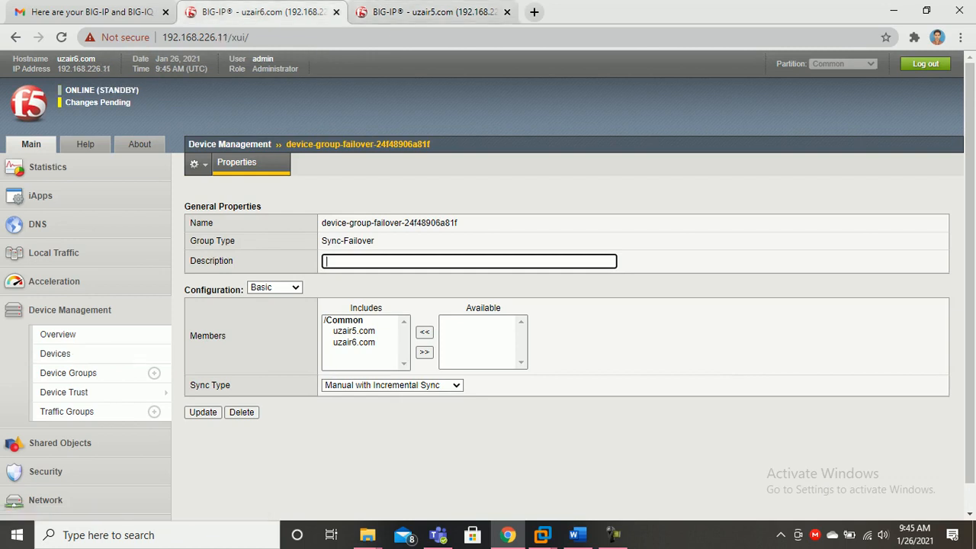
{"action": "left_click", "coordinate": [424, 12]}
{"action": "left_click", "coordinate": [264, 13]}
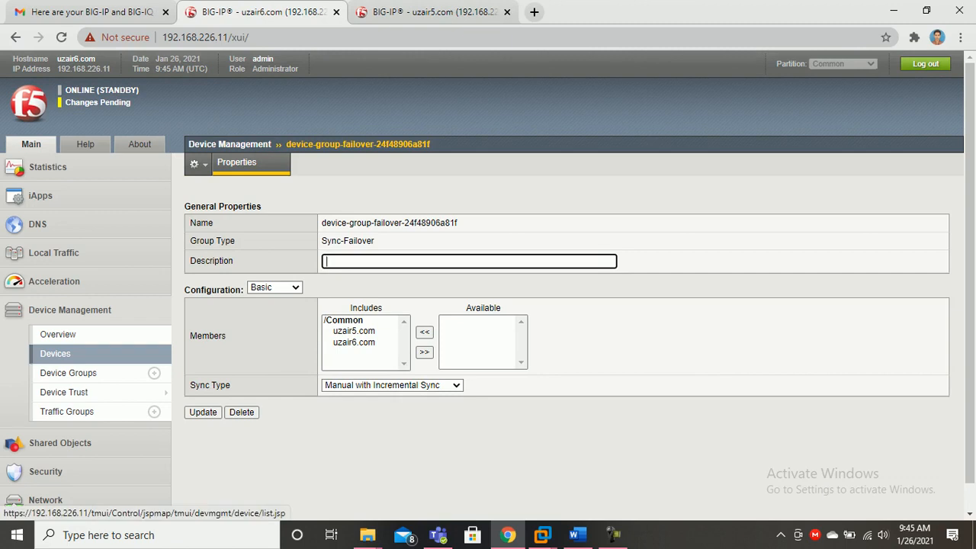
{"action": "left_click", "coordinate": [55, 354]}
{"action": "left_click", "coordinate": [68, 372]}
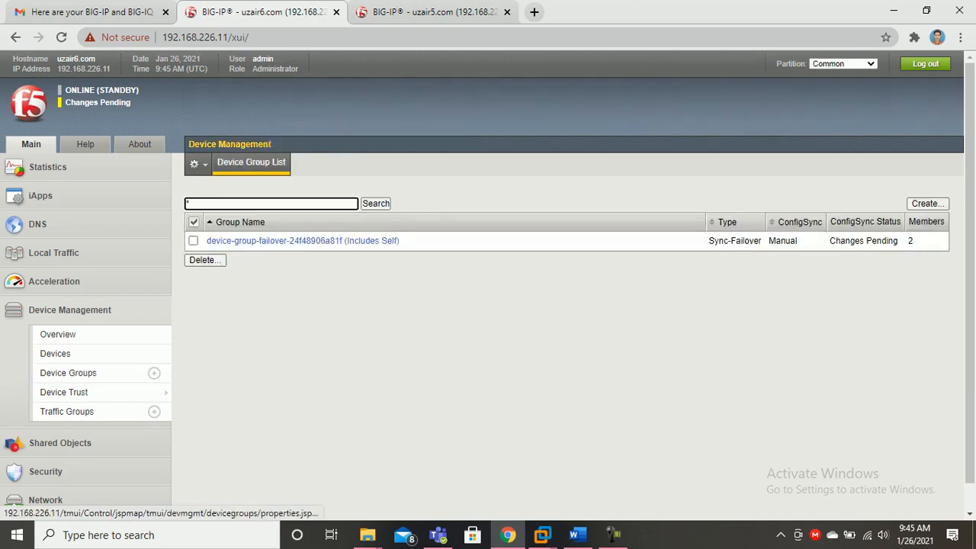
{"action": "left_click", "coordinate": [326, 241]}
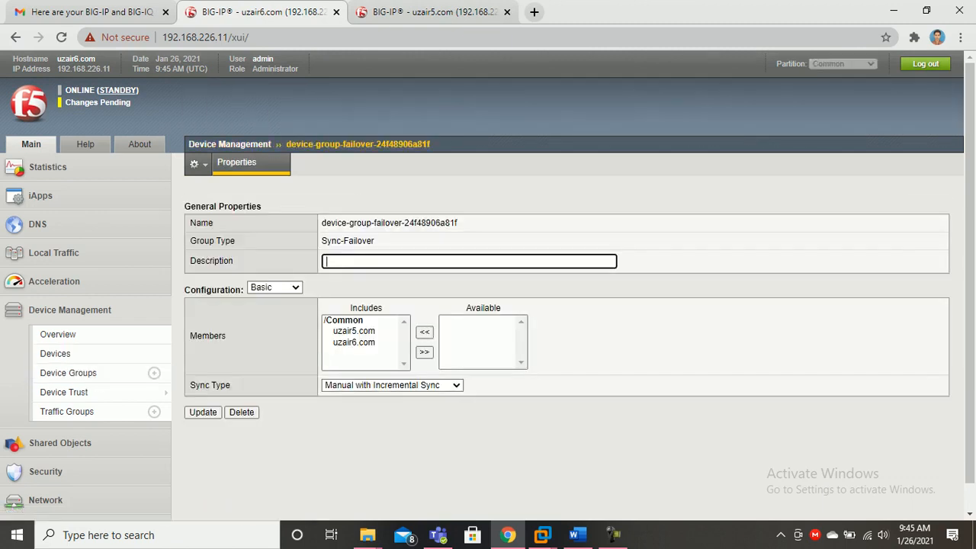
{"action": "left_click", "coordinate": [58, 334]}
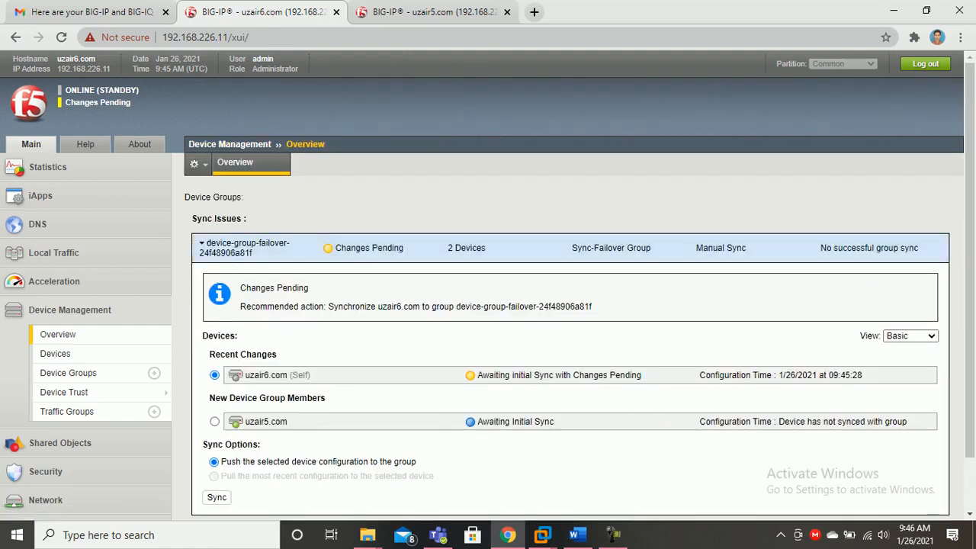
Open both units' Overviews and sync uzair6.com's pending changes to the failover group
{"action": "left_click", "coordinate": [427, 12]}
{"action": "left_click", "coordinate": [98, 102]}
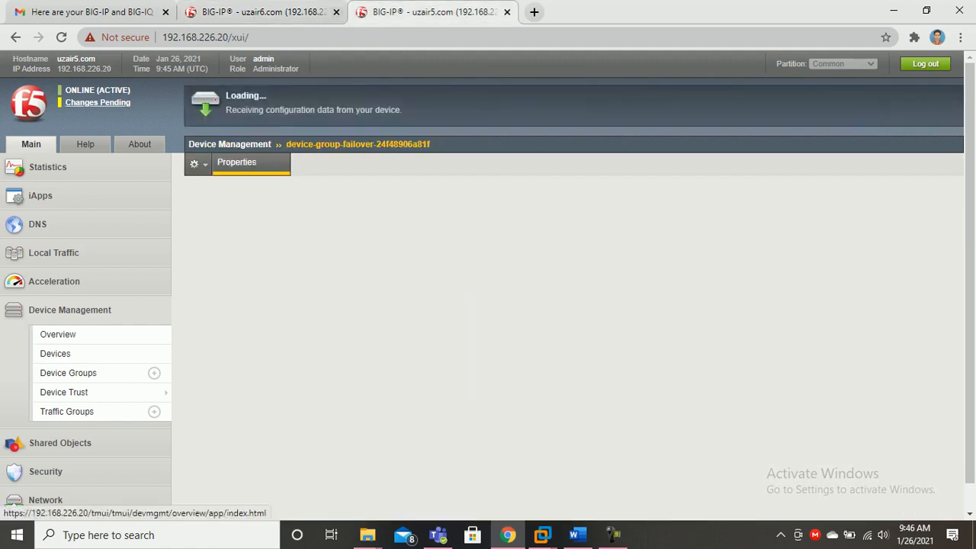
{"action": "left_click", "coordinate": [263, 11]}
{"action": "scroll", "coordinate": [564, 305], "scroll_direction": "down", "scroll_amount": 2}
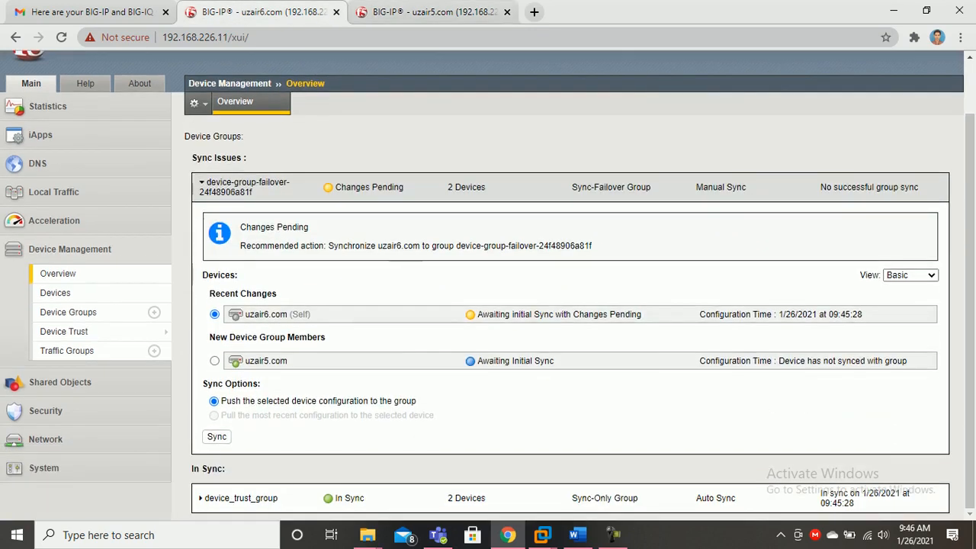
{"action": "left_click", "coordinate": [216, 437]}
{"action": "left_click", "coordinate": [412, 37]}
Compare sync status on uzair5.com and uzair6.com after the push
{"action": "key", "text": "ctrl+Tab"}
{"action": "scroll", "coordinate": [564, 305], "scroll_direction": "down", "scroll_amount": 2}
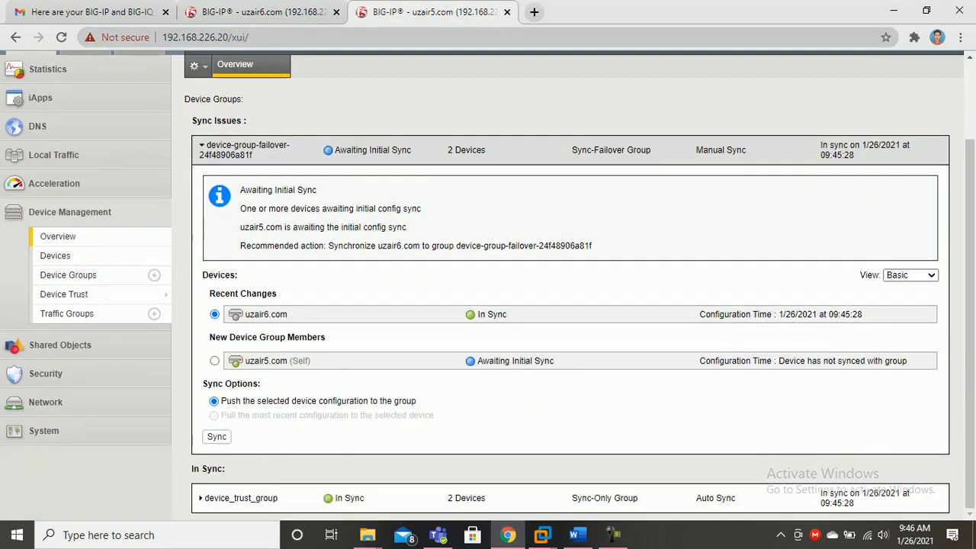
{"action": "key", "text": "ctrl+shift+Tab"}
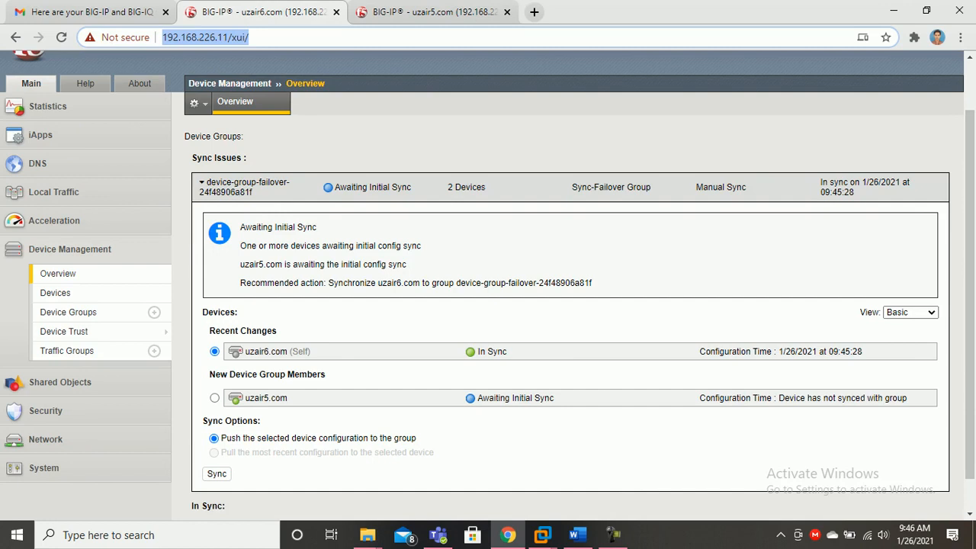
{"action": "key", "text": "ctrl+Tab"}
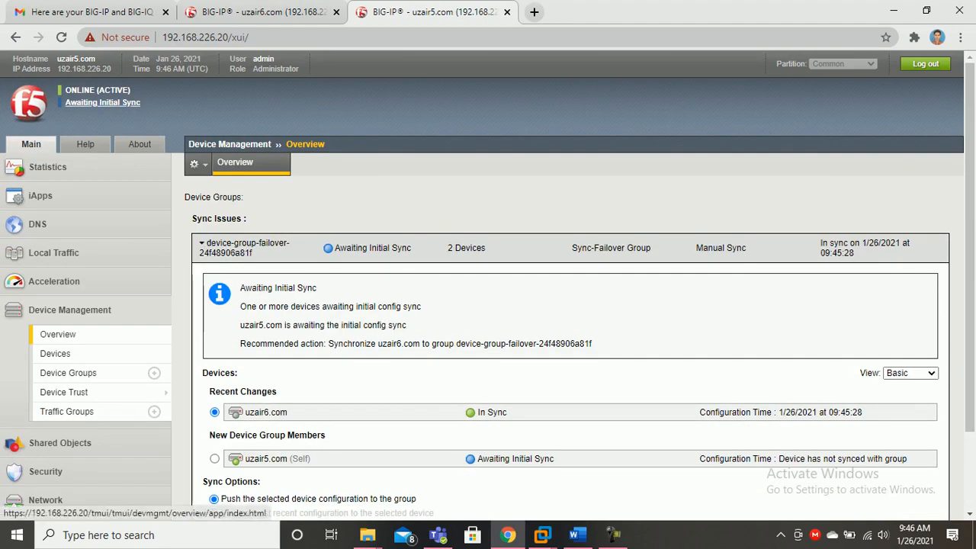
{"action": "left_click", "coordinate": [259, 12]}
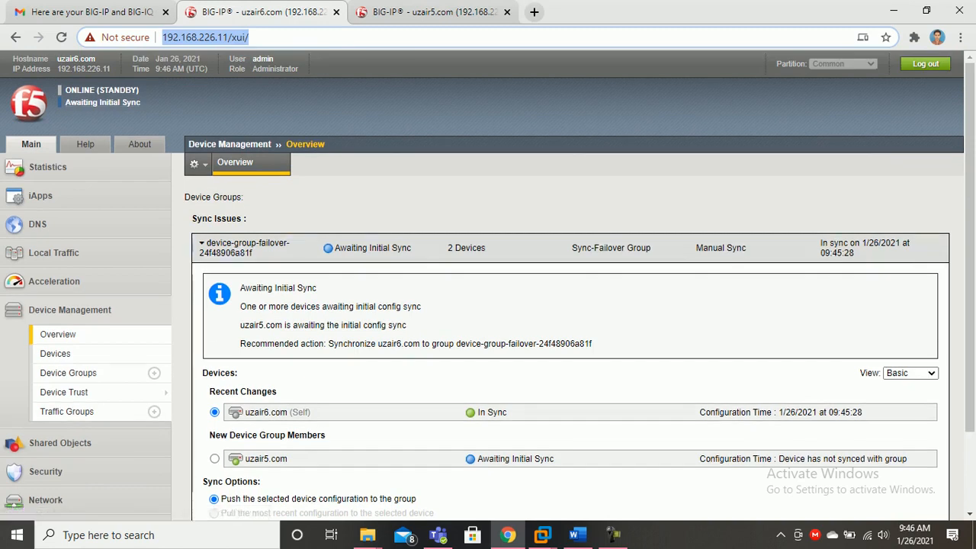
{"action": "key", "text": "ctrl+Tab"}
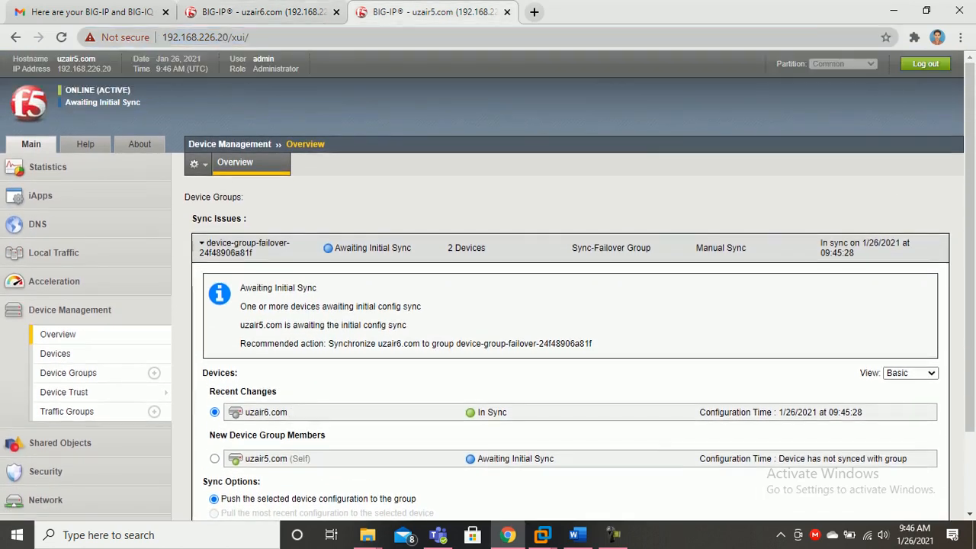
{"action": "key", "text": "ctrl+shift+Tab"}
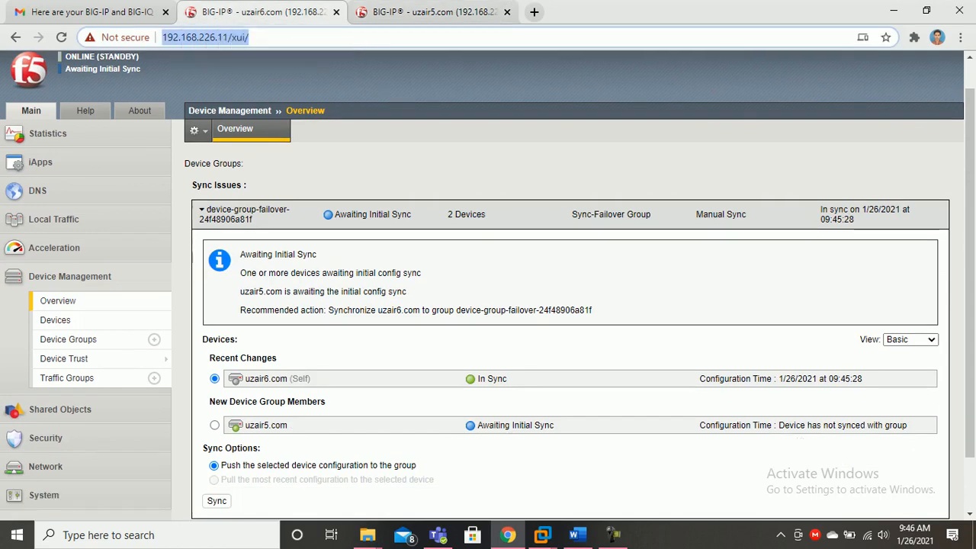
{"action": "key", "text": "ctrl+Tab"}
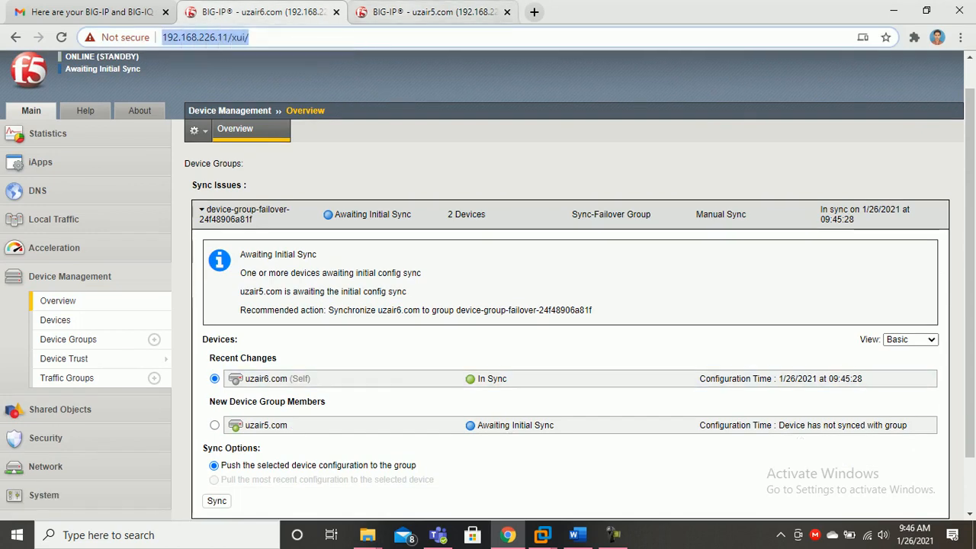
{"action": "scroll", "coordinate": [568, 228], "scroll_direction": "down", "scroll_amount": 1}
{"action": "scroll", "coordinate": [568, 229], "scroll_direction": "up", "scroll_amount": 1}
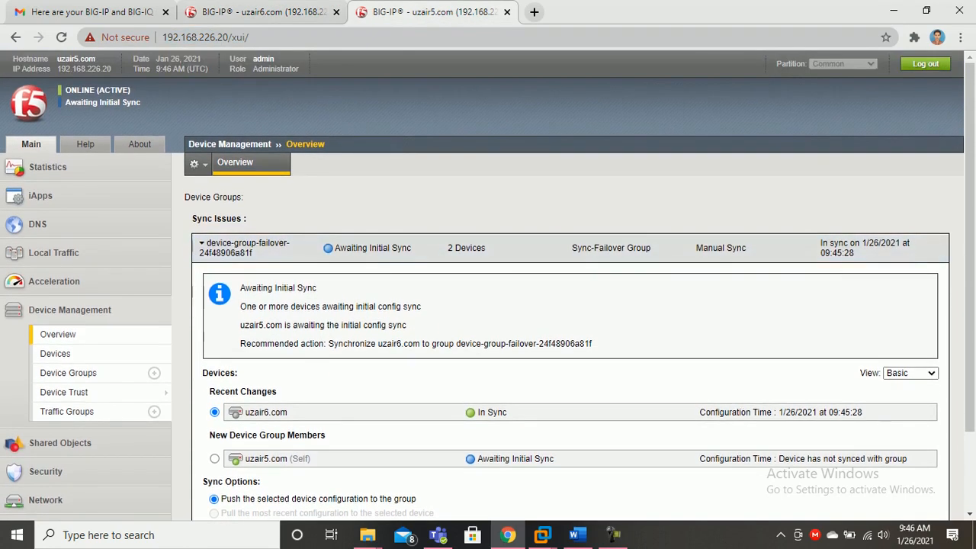
{"action": "key", "text": "ctrl+shift+Tab"}
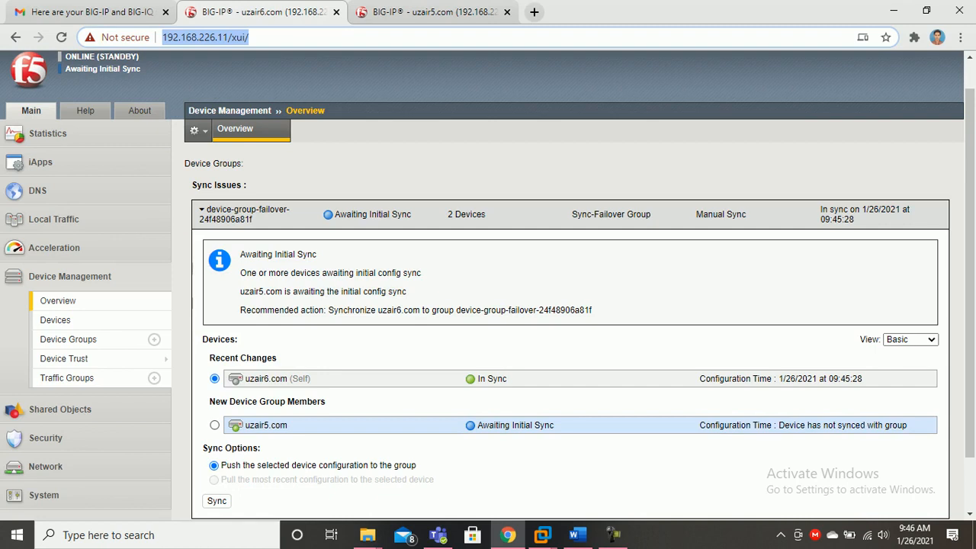
Keep monitoring both units: uzair6.com In Sync, uzair5.com still awaiting initial sync
{"action": "left_click", "coordinate": [431, 12]}
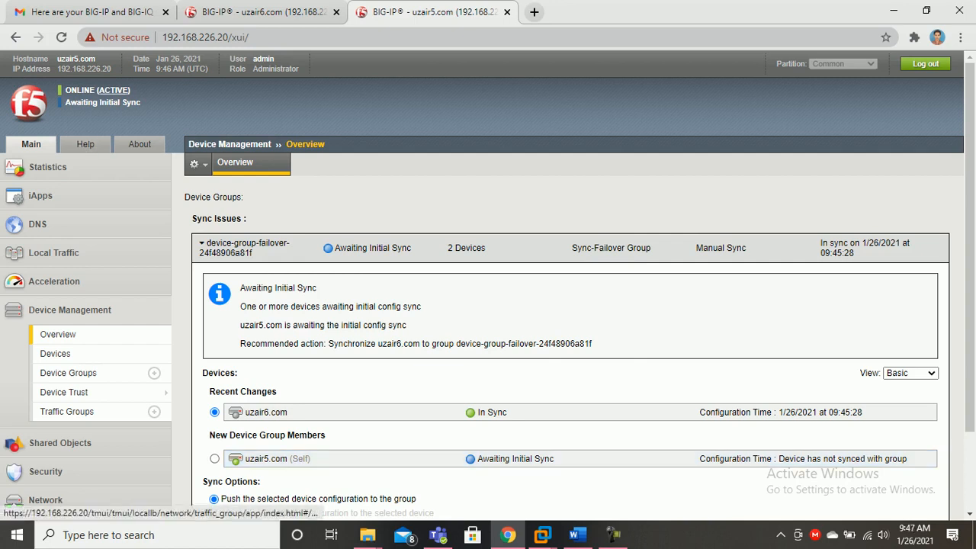
{"action": "left_click", "coordinate": [260, 11]}
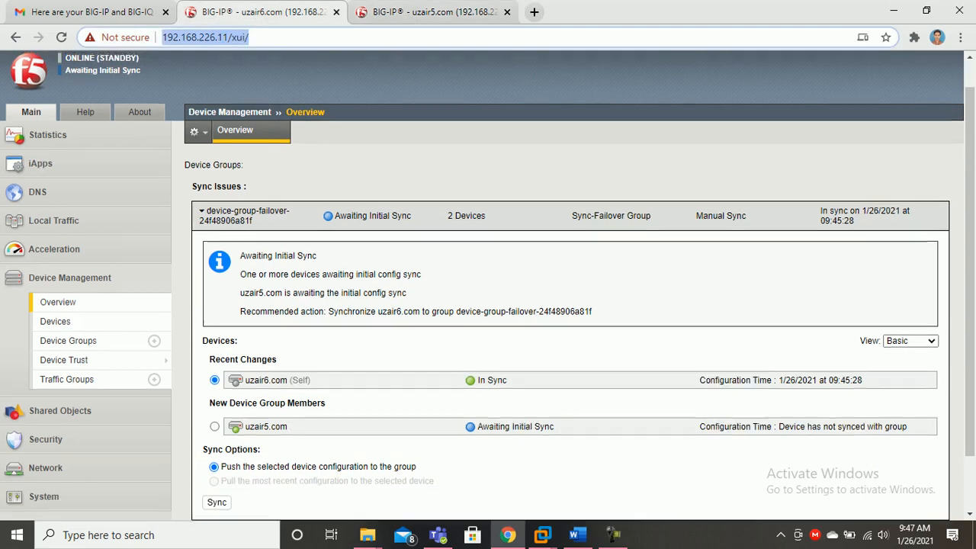
{"action": "scroll", "coordinate": [488, 285], "scroll_direction": "up", "scroll_amount": 1}
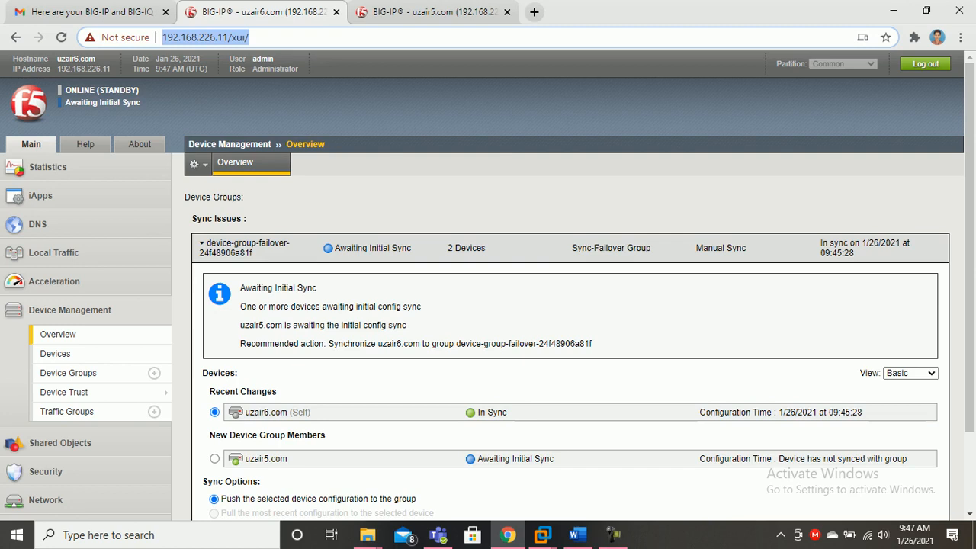
{"action": "scroll", "coordinate": [572, 305], "scroll_direction": "down", "scroll_amount": 3}
{"action": "scroll", "coordinate": [572, 305], "scroll_direction": "up", "scroll_amount": 3}
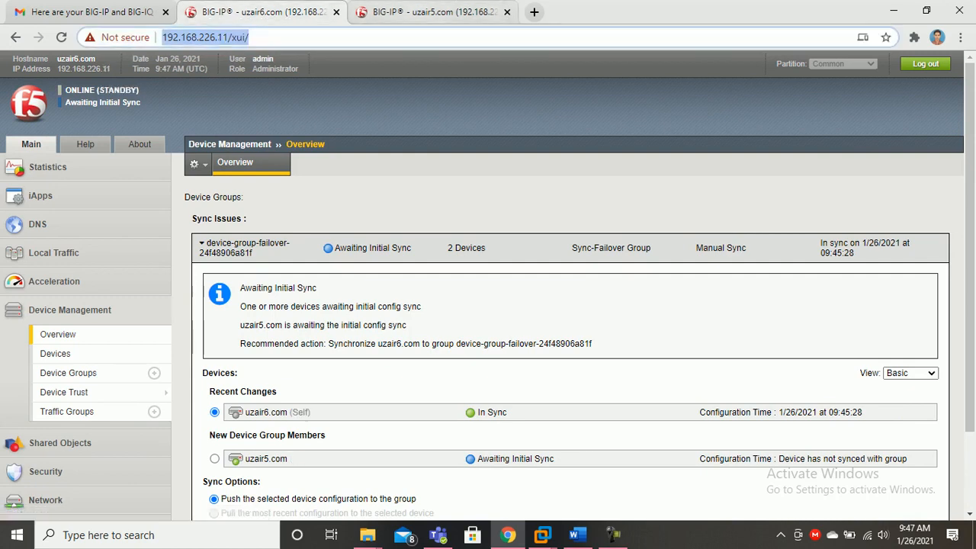
{"action": "left_click", "coordinate": [427, 12]}
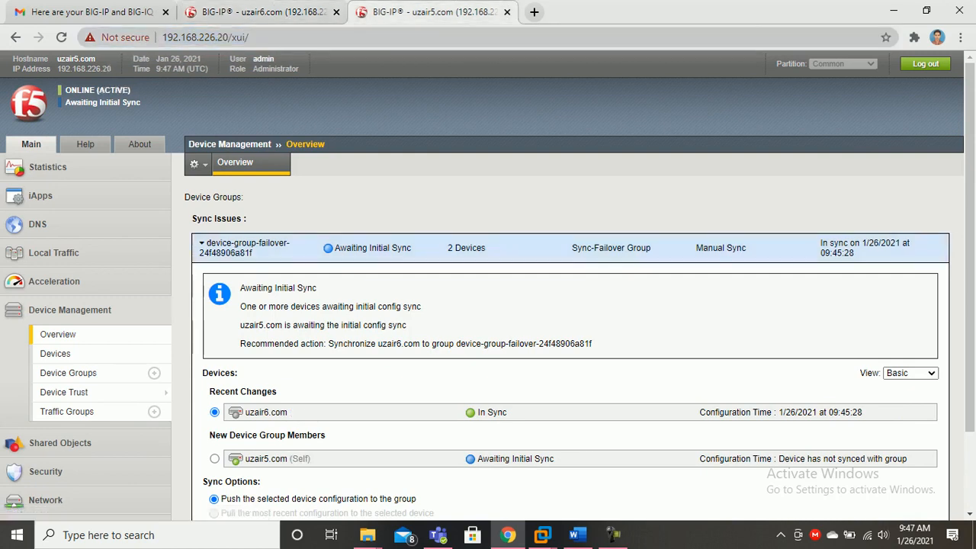
{"action": "left_click", "coordinate": [263, 12]}
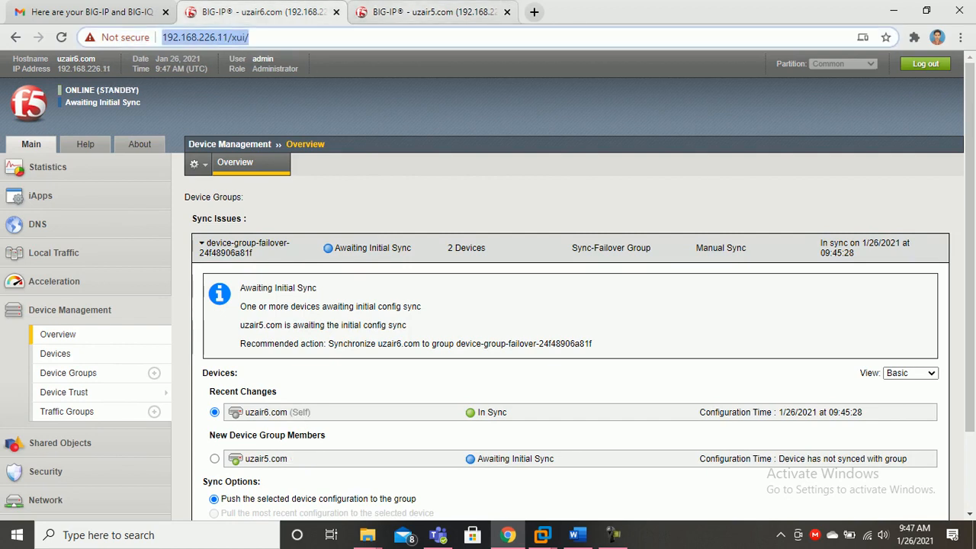
{"action": "left_click", "coordinate": [614, 533]}
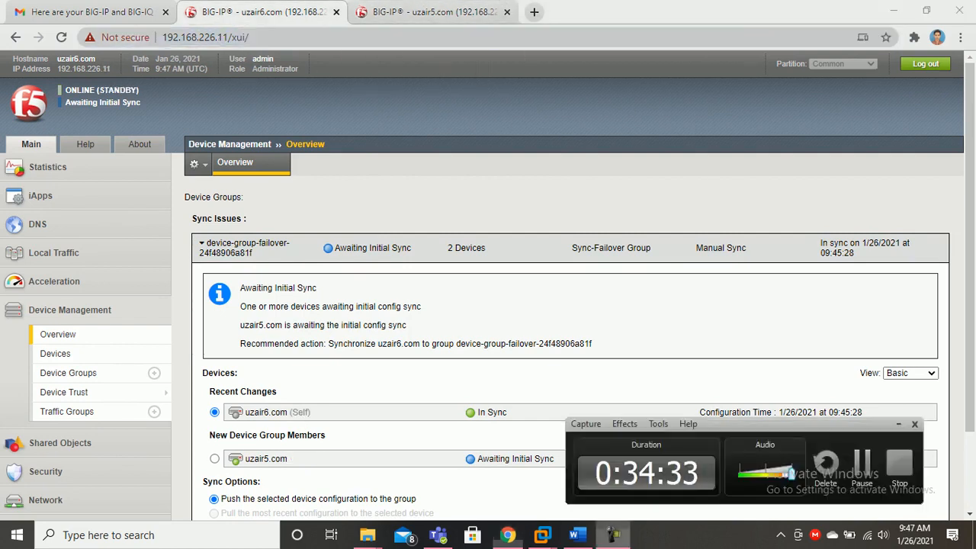
{"action": "left_click", "coordinate": [614, 533]}
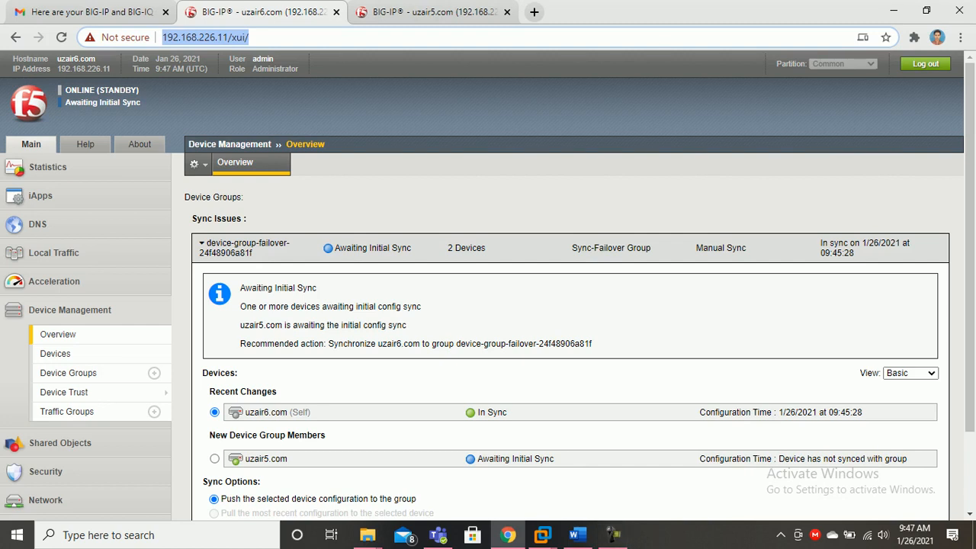
{"action": "left_click", "coordinate": [427, 11]}
{"action": "left_click", "coordinate": [263, 12]}
{"action": "key", "text": "ctrl+Tab"}
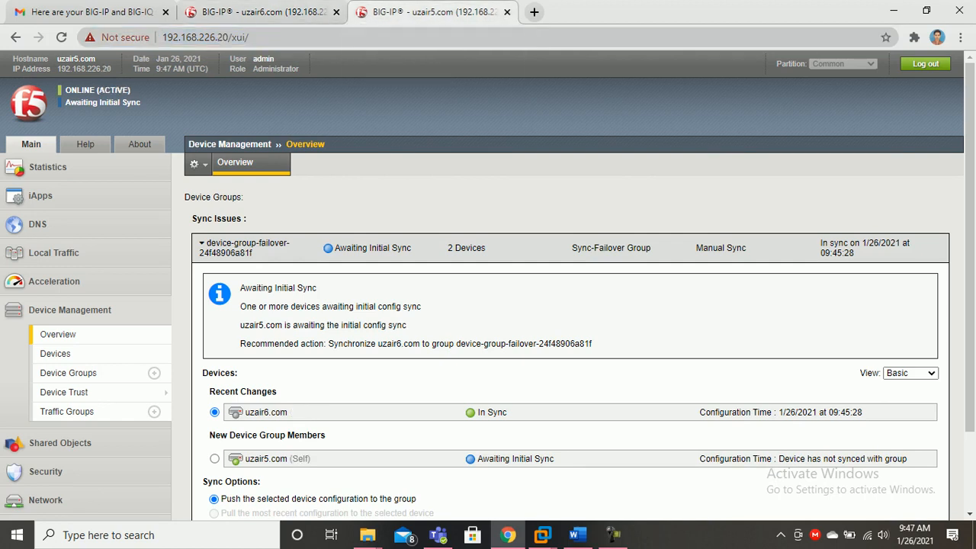
{"action": "key", "text": "ctrl+shift+Tab"}
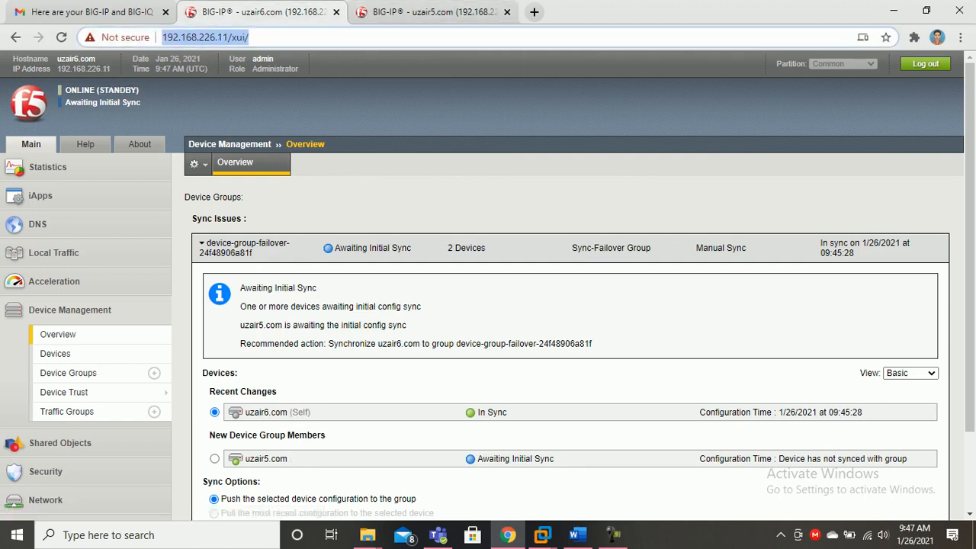
{"action": "scroll", "coordinate": [488, 285], "scroll_direction": "down", "scroll_amount": 3}
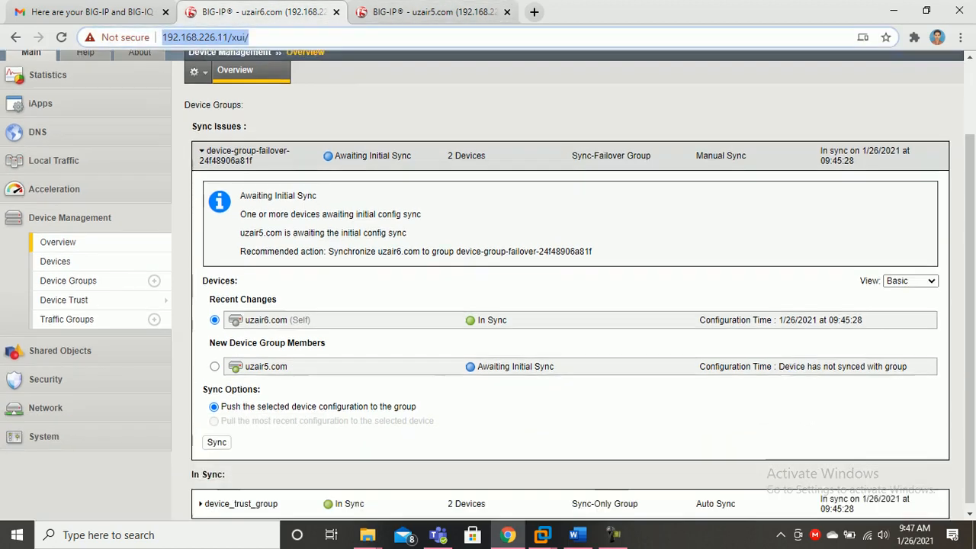
Sync device-group-failover from both uzair6.com and uzair5.com, then verify both devices show In Sync
{"action": "left_click", "coordinate": [216, 436]}
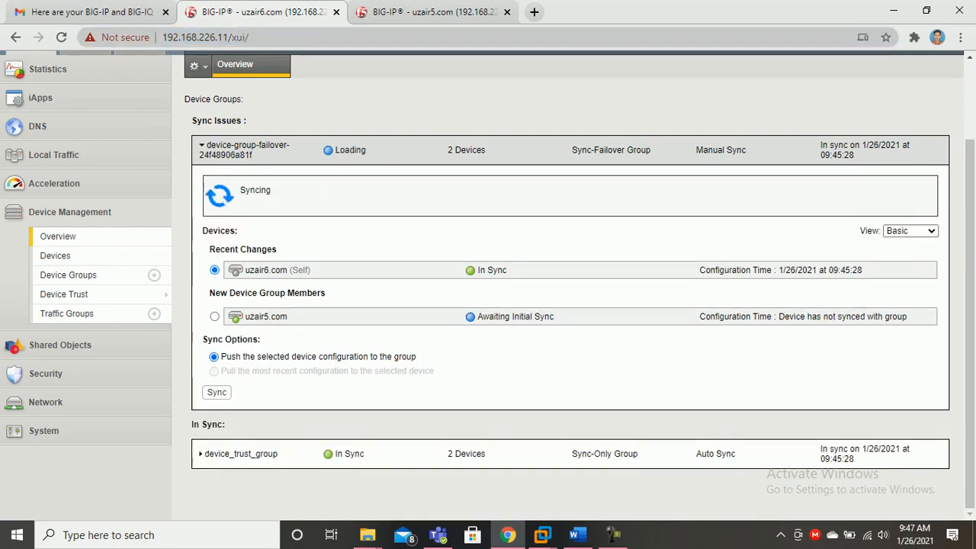
{"action": "key", "text": "ctrl+Tab"}
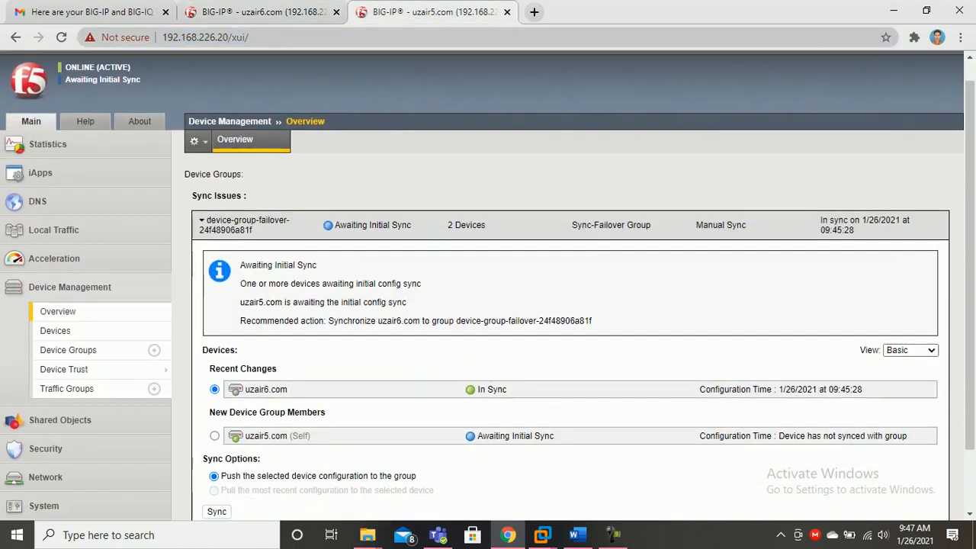
{"action": "scroll", "coordinate": [488, 285], "scroll_direction": "down", "scroll_amount": 2}
{"action": "left_click", "coordinate": [216, 477]}
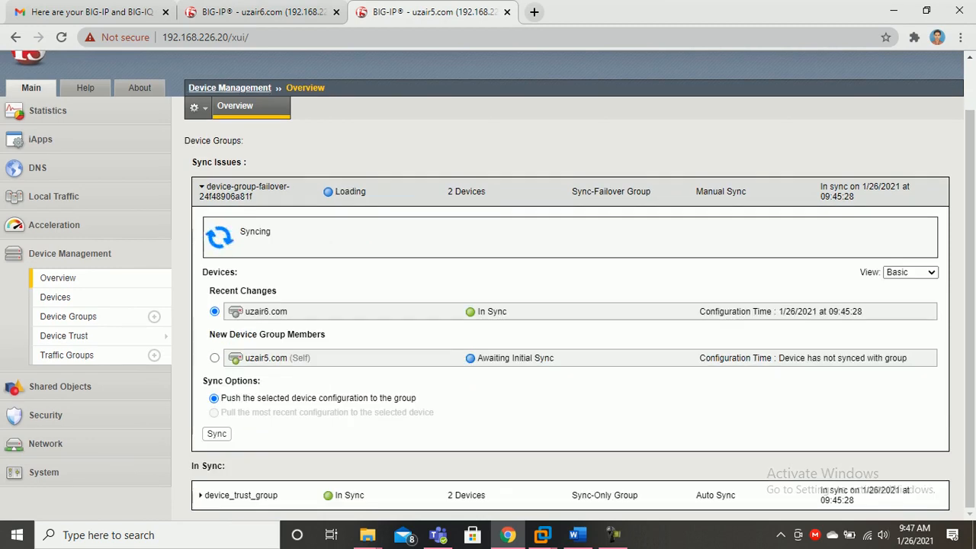
{"action": "scroll", "coordinate": [488, 285], "scroll_direction": "up", "scroll_amount": 2}
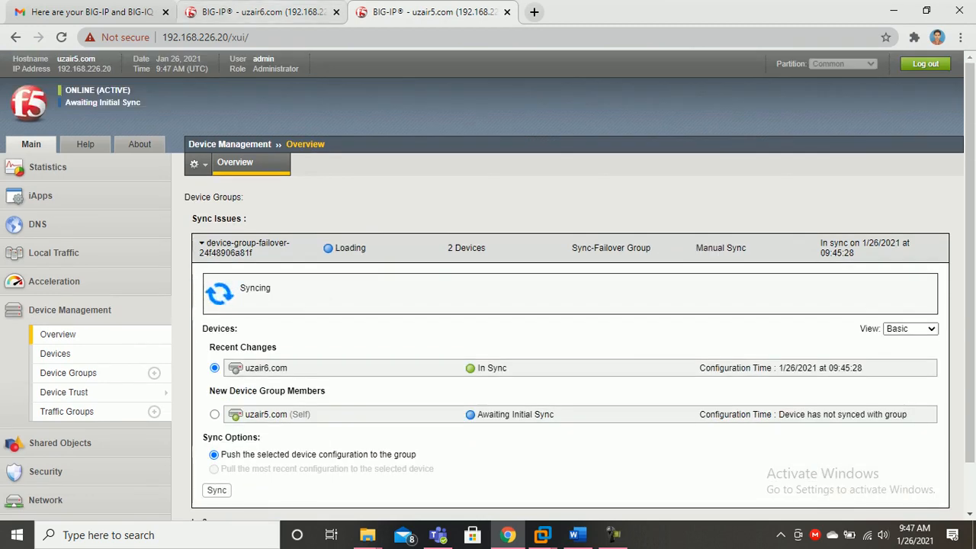
{"action": "key", "text": "ctrl+shift+Tab"}
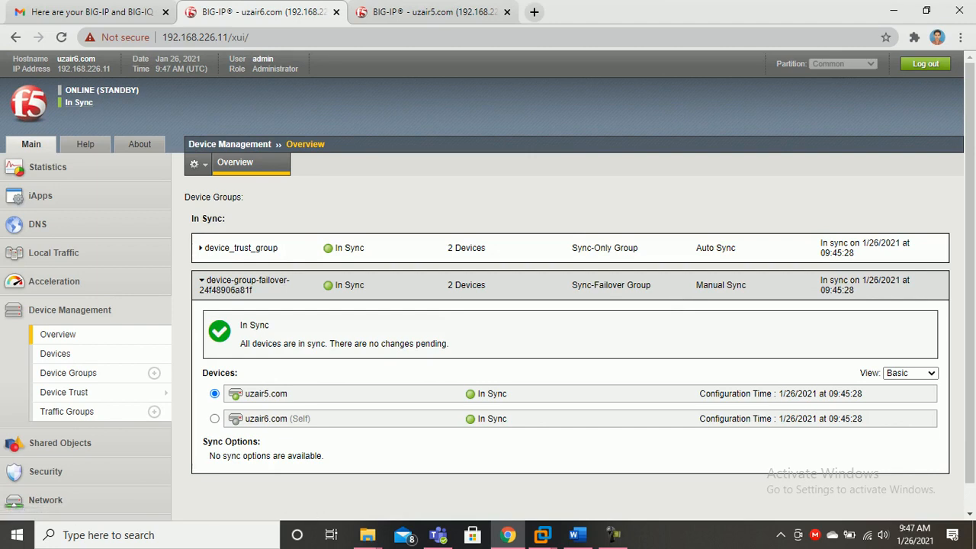
{"action": "key", "text": "ctrl+Tab"}
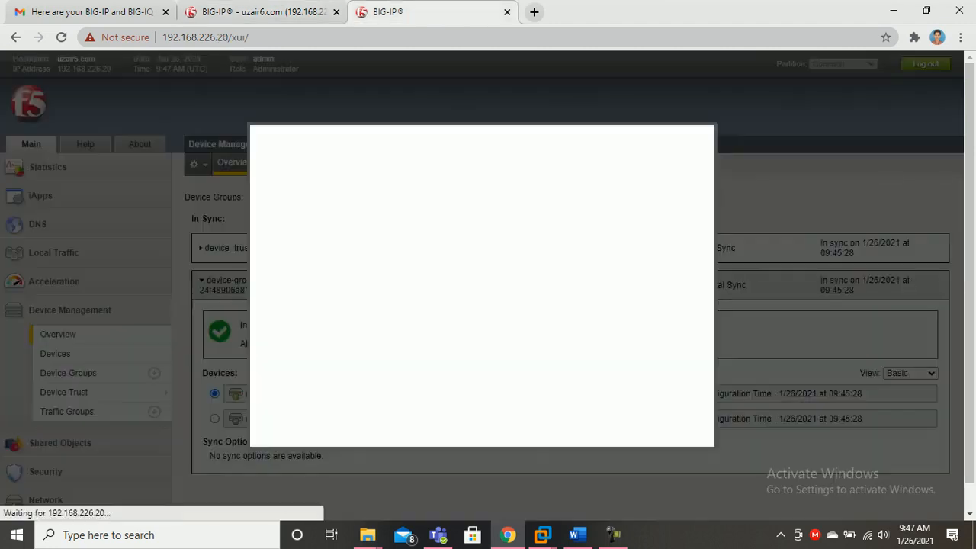
Dismiss uzair5.com's expired-session prompt to reach the login page, then move from username to password
{"action": "key", "text": "Return"}
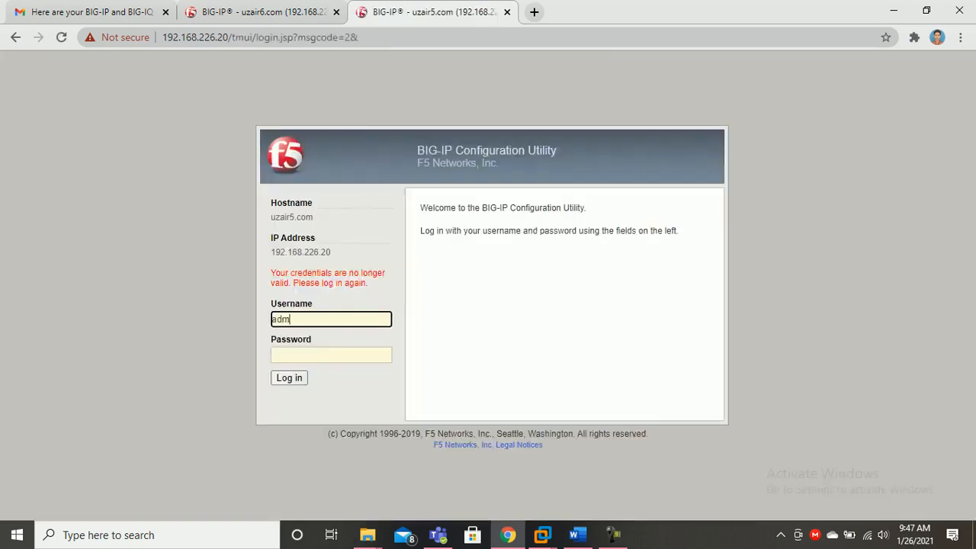
{"action": "key", "text": "Tab"}
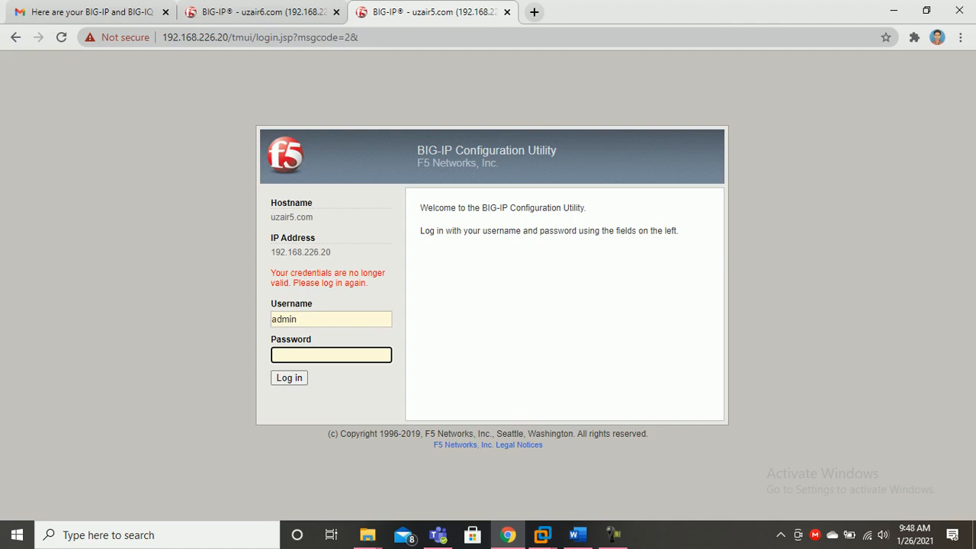